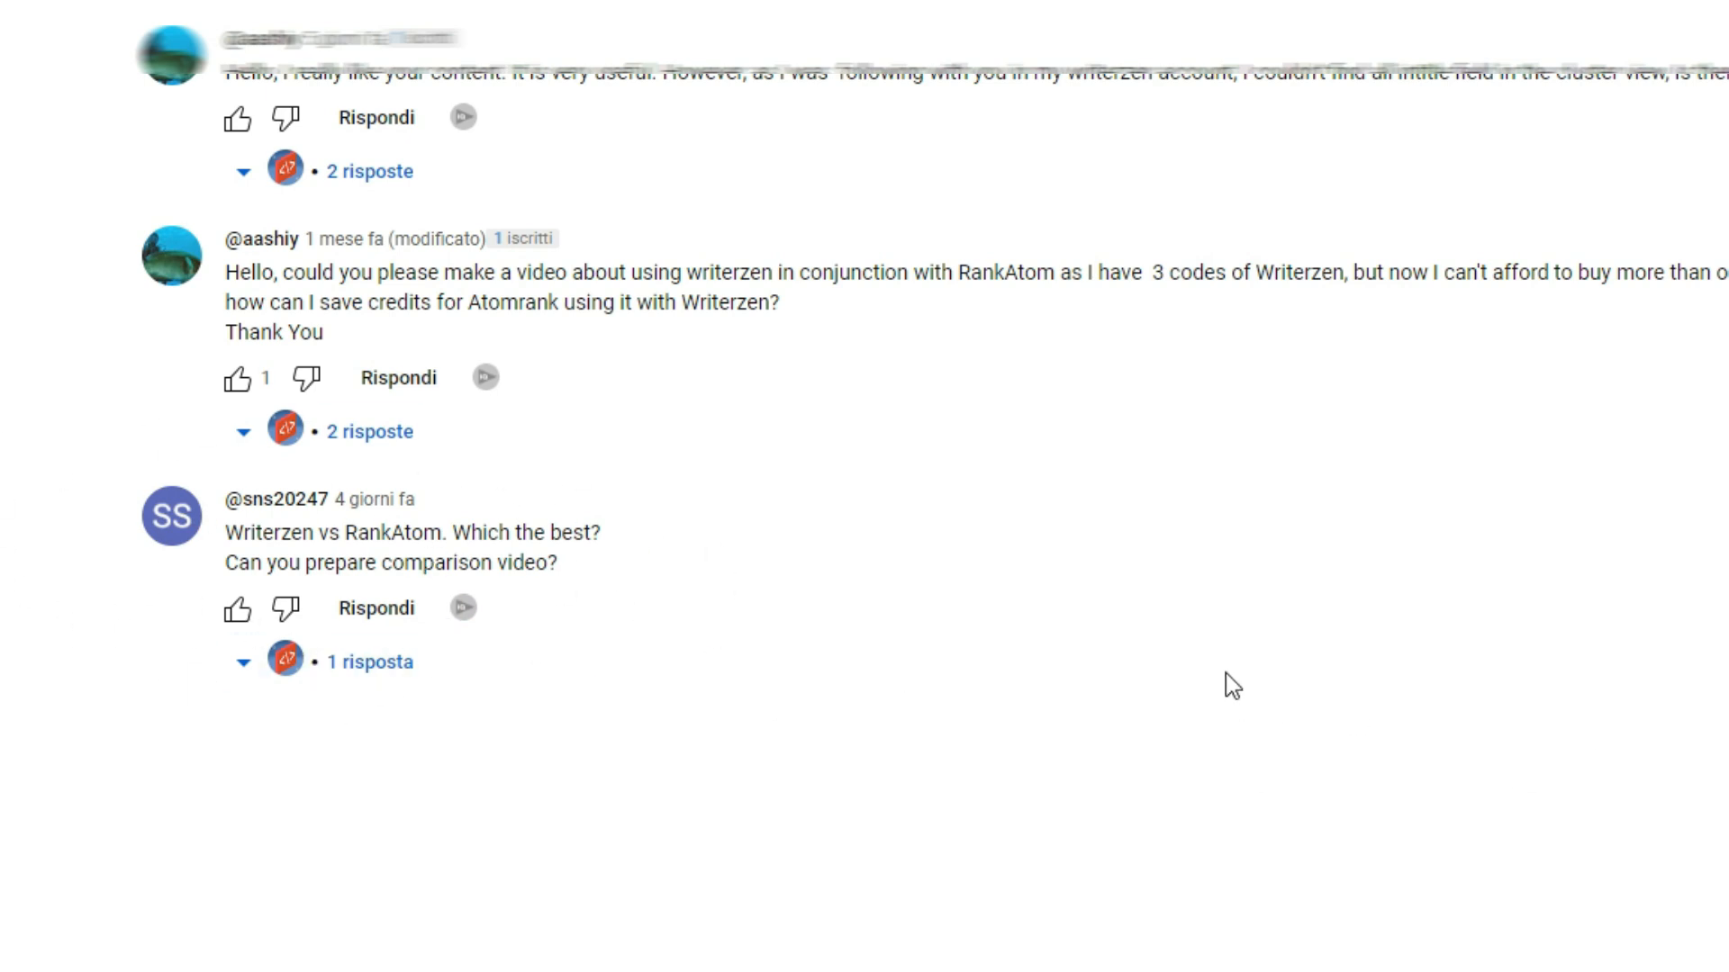
- Read the viewer comments about WriterZen and RankAtom, and expand the reply to the comparison video request
{"action": "scroll", "coordinate": [1225, 672], "scroll_direction": "up", "scroll_amount": 3}
{"action": "scroll", "coordinate": [1227, 683], "scroll_direction": "down", "scroll_amount": 5}
{"action": "scroll", "coordinate": [1224, 682], "scroll_direction": "up", "scroll_amount": 5}
{"action": "scroll", "coordinate": [1218, 670], "scroll_direction": "down", "scroll_amount": 3}
{"action": "left_click", "coordinate": [245, 666]}
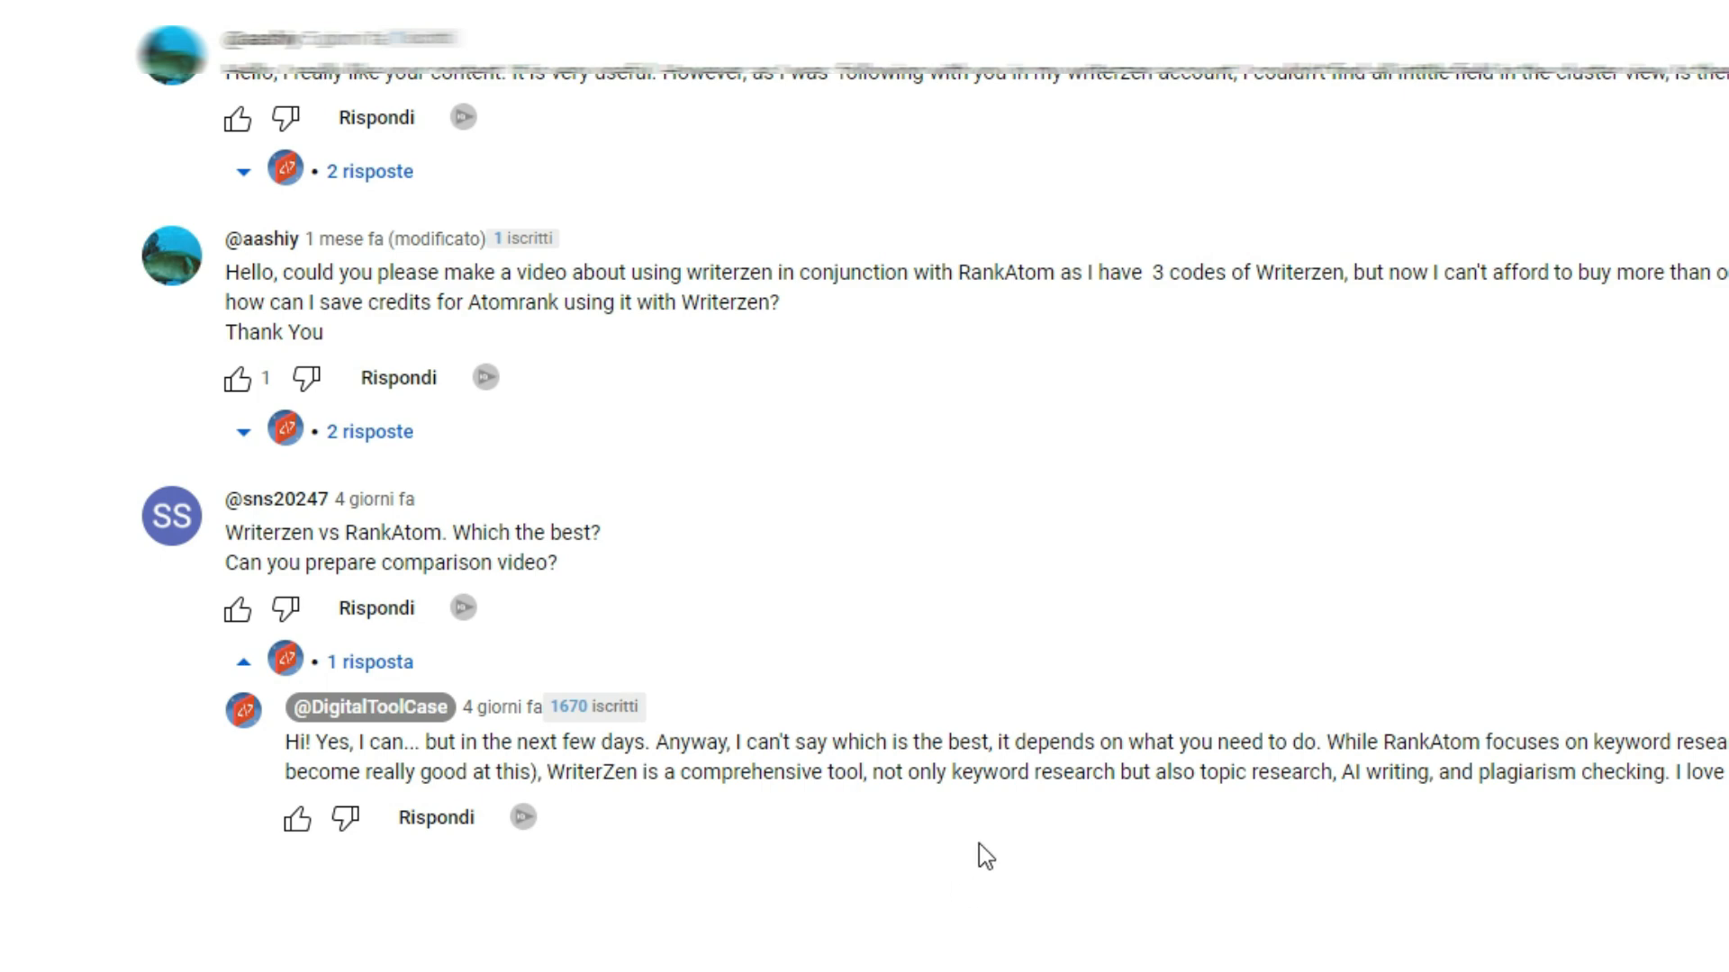
{"action": "scroll", "coordinate": [979, 855], "scroll_direction": "up", "scroll_amount": 15}
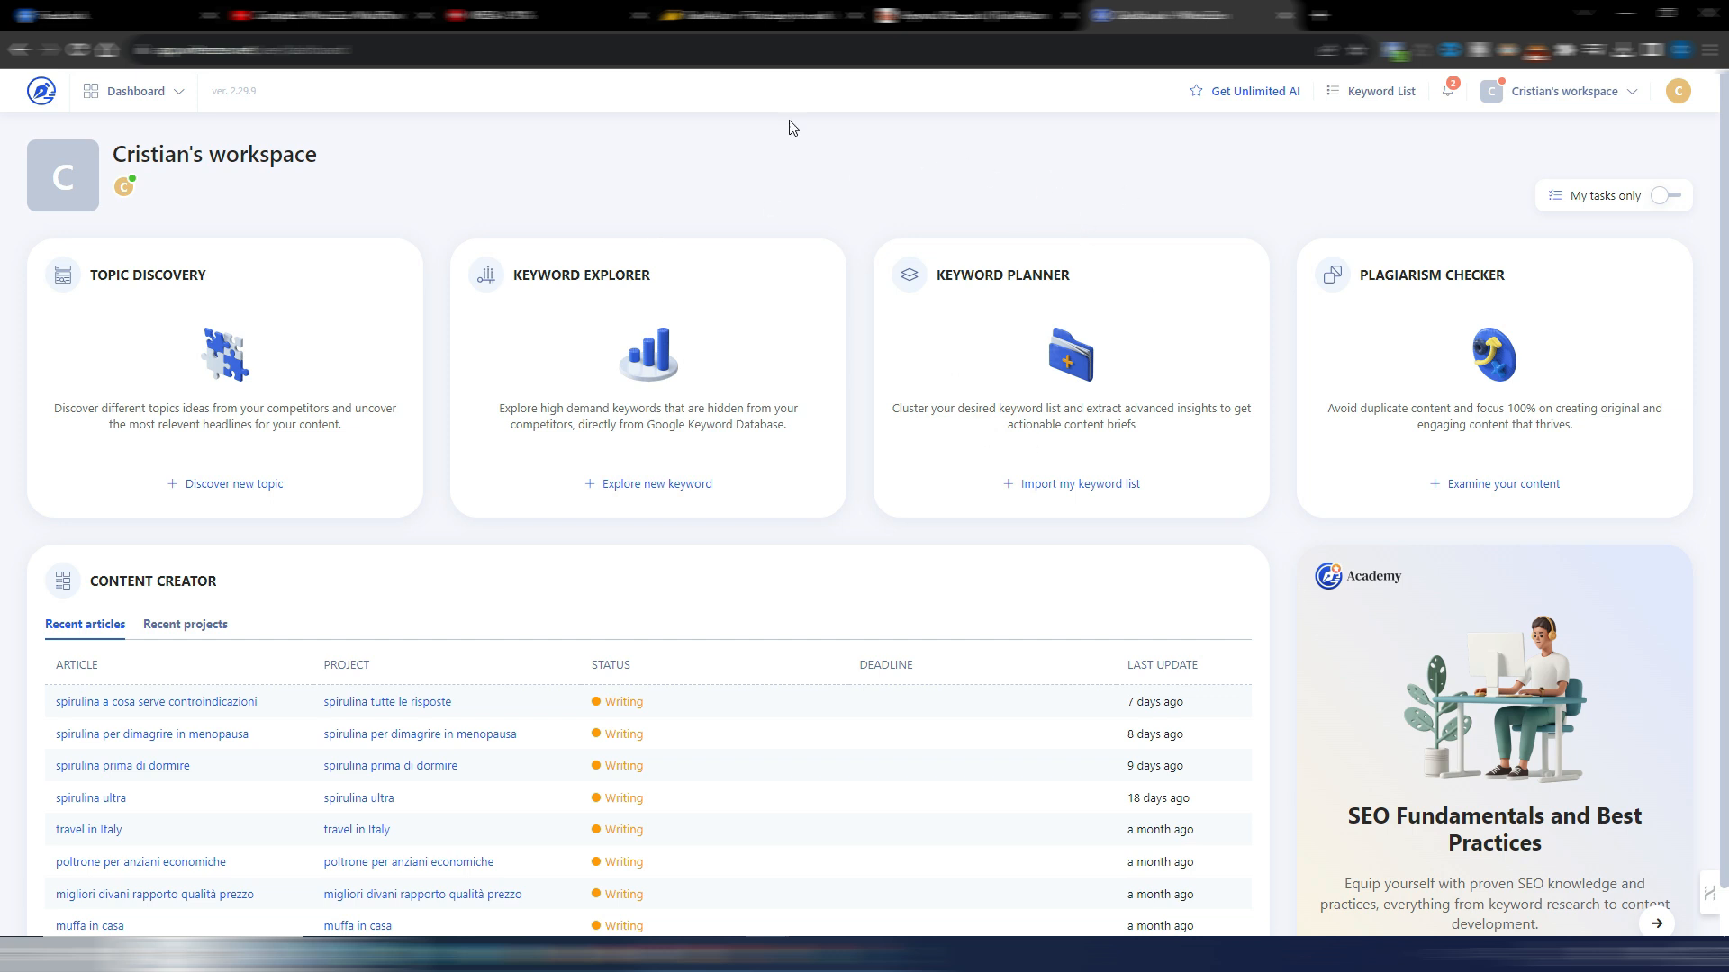
- Look over the WriterZen dashboard's tools alongside RankAtom's Keyword Research page
{"action": "left_click", "coordinate": [163, 90]}
{"action": "left_click", "coordinate": [963, 15]}
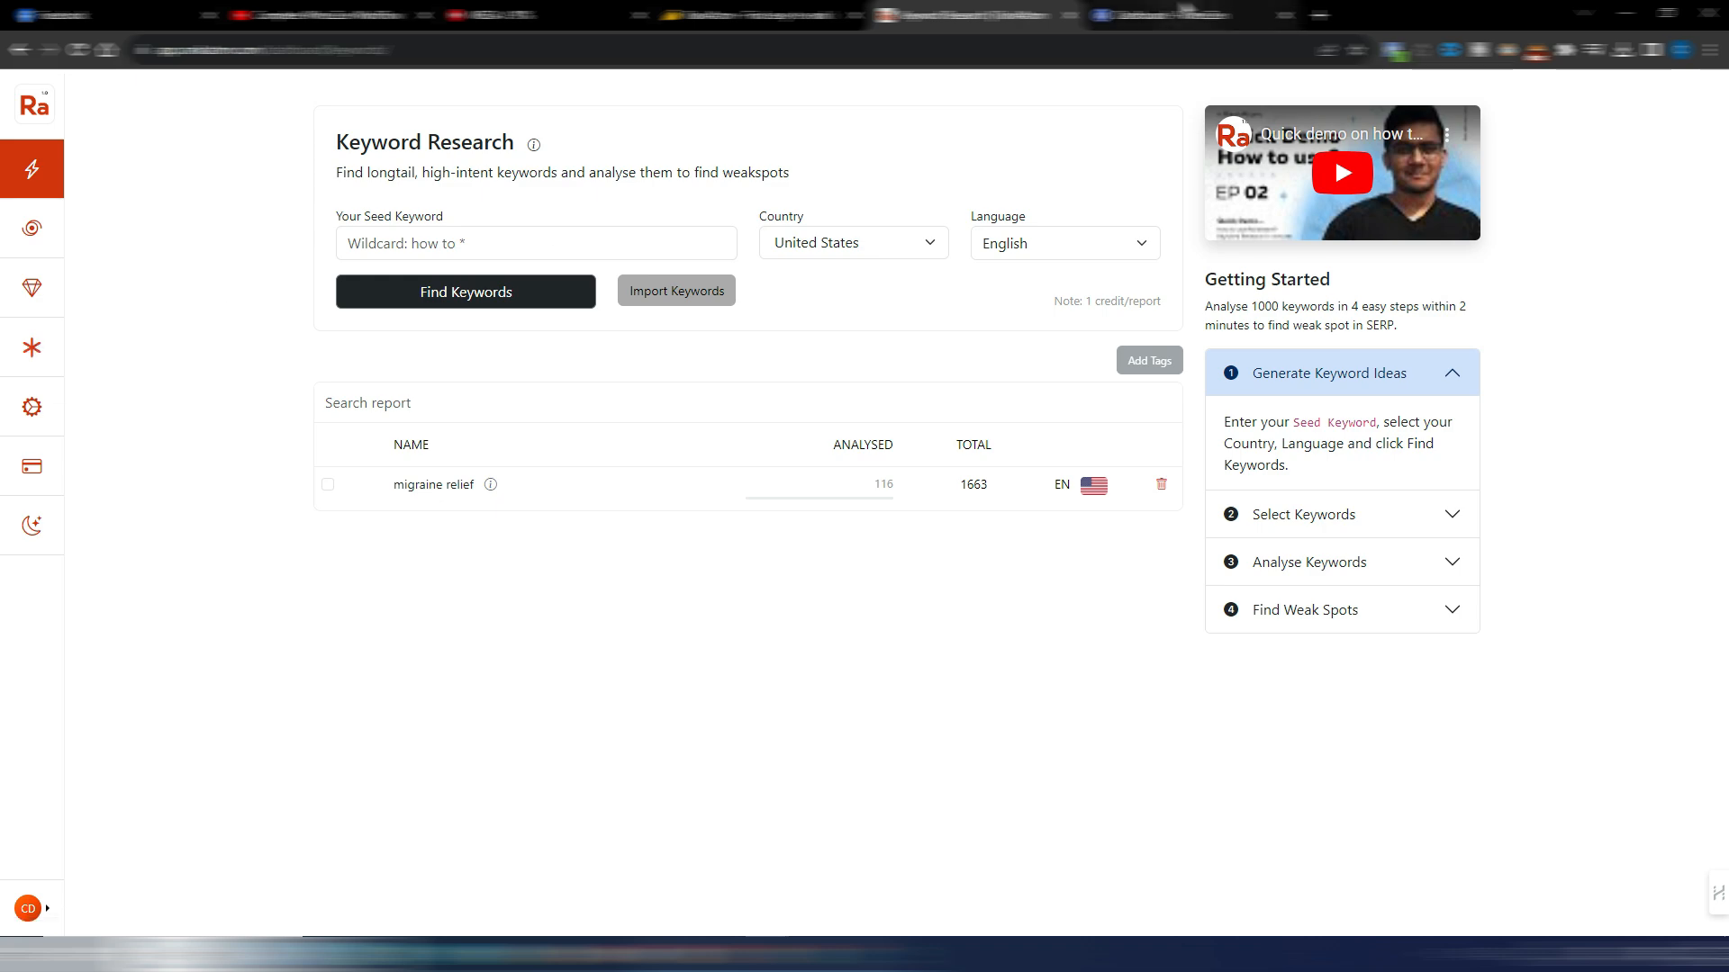
{"action": "left_click", "coordinate": [1170, 15]}
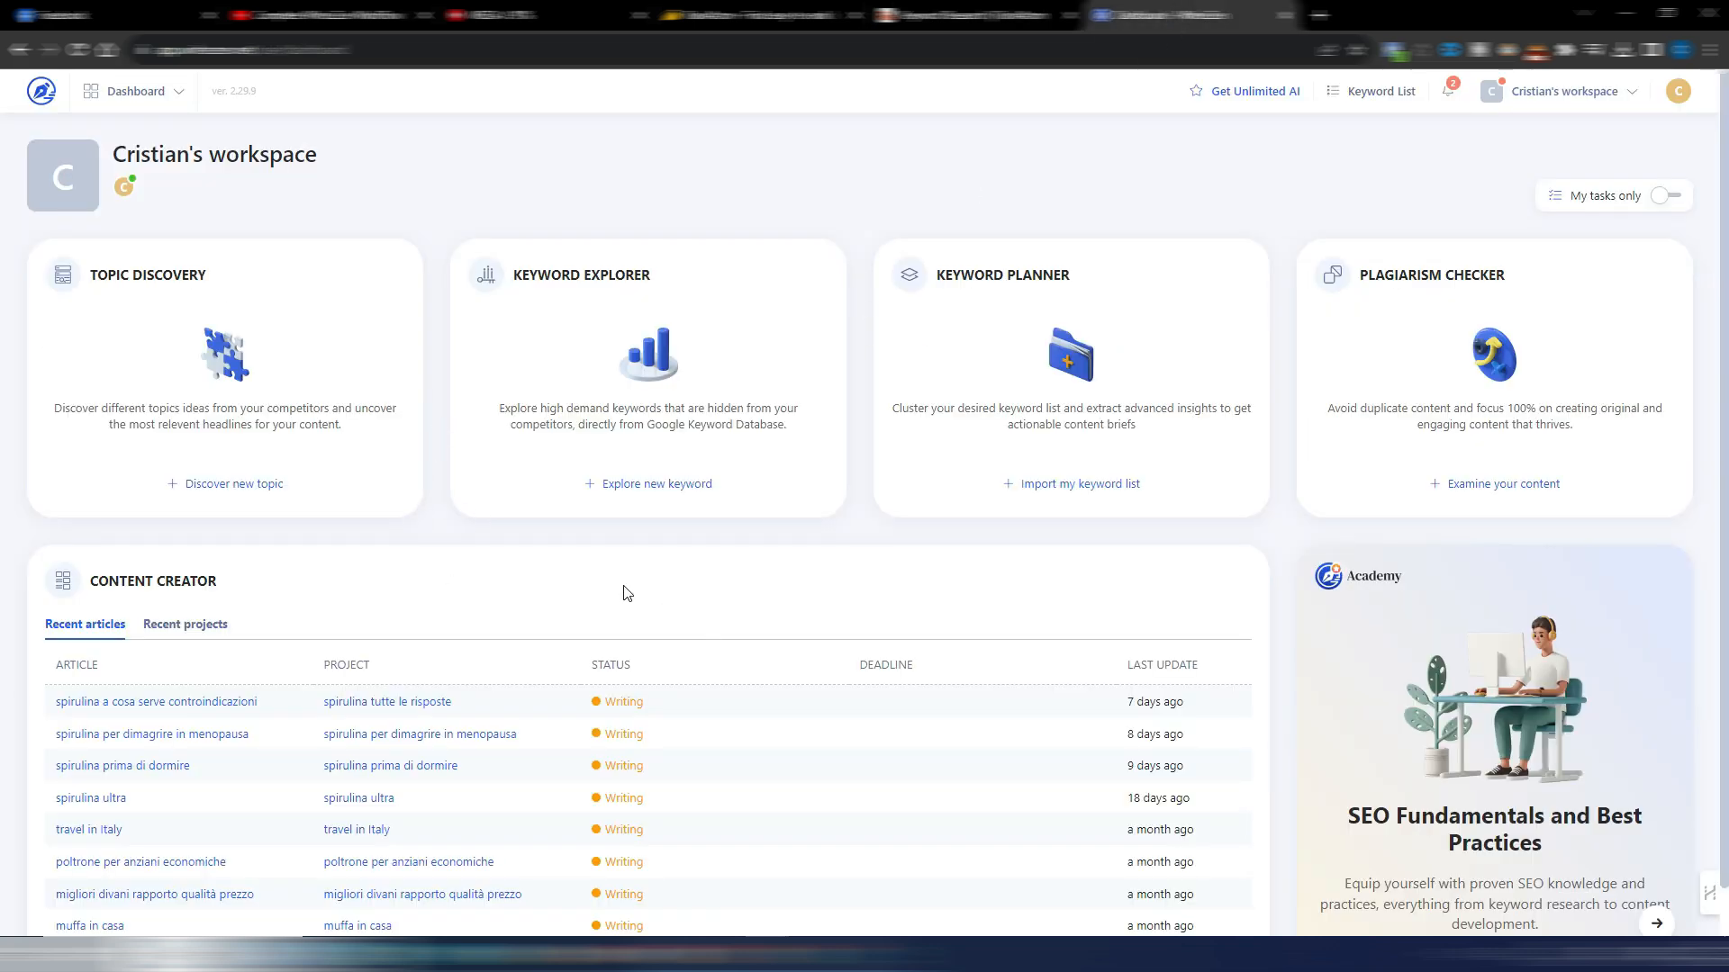
{"action": "left_click", "coordinate": [970, 15]}
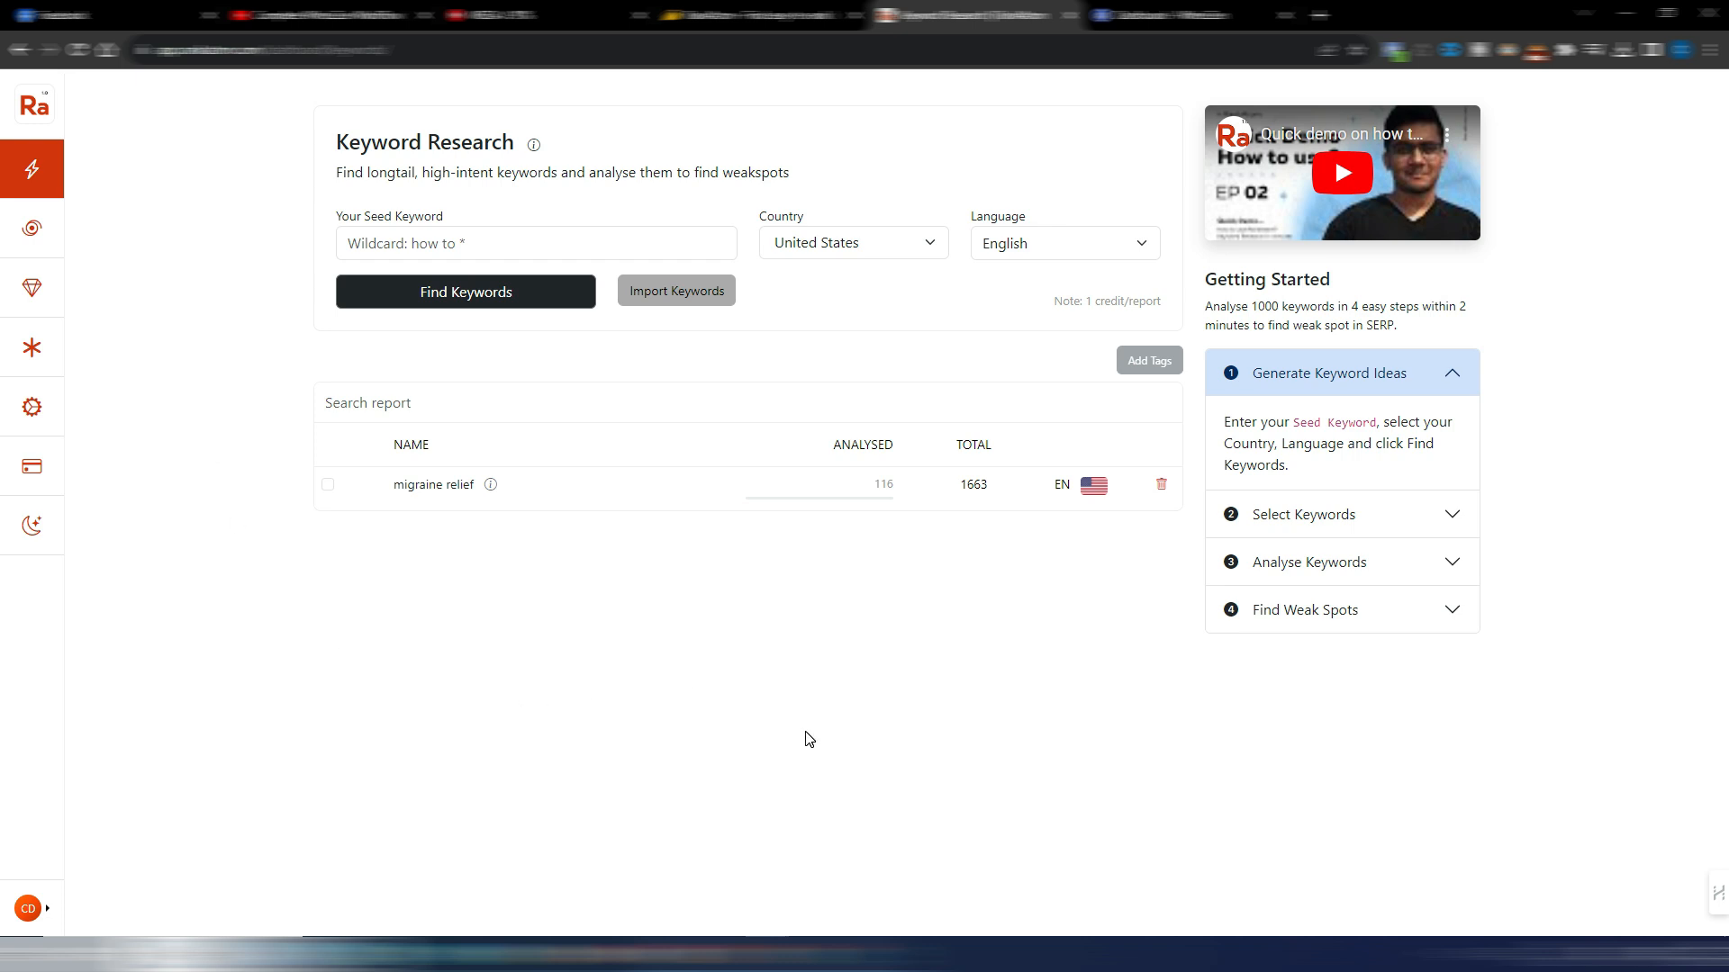
{"action": "left_click", "coordinate": [1193, 14]}
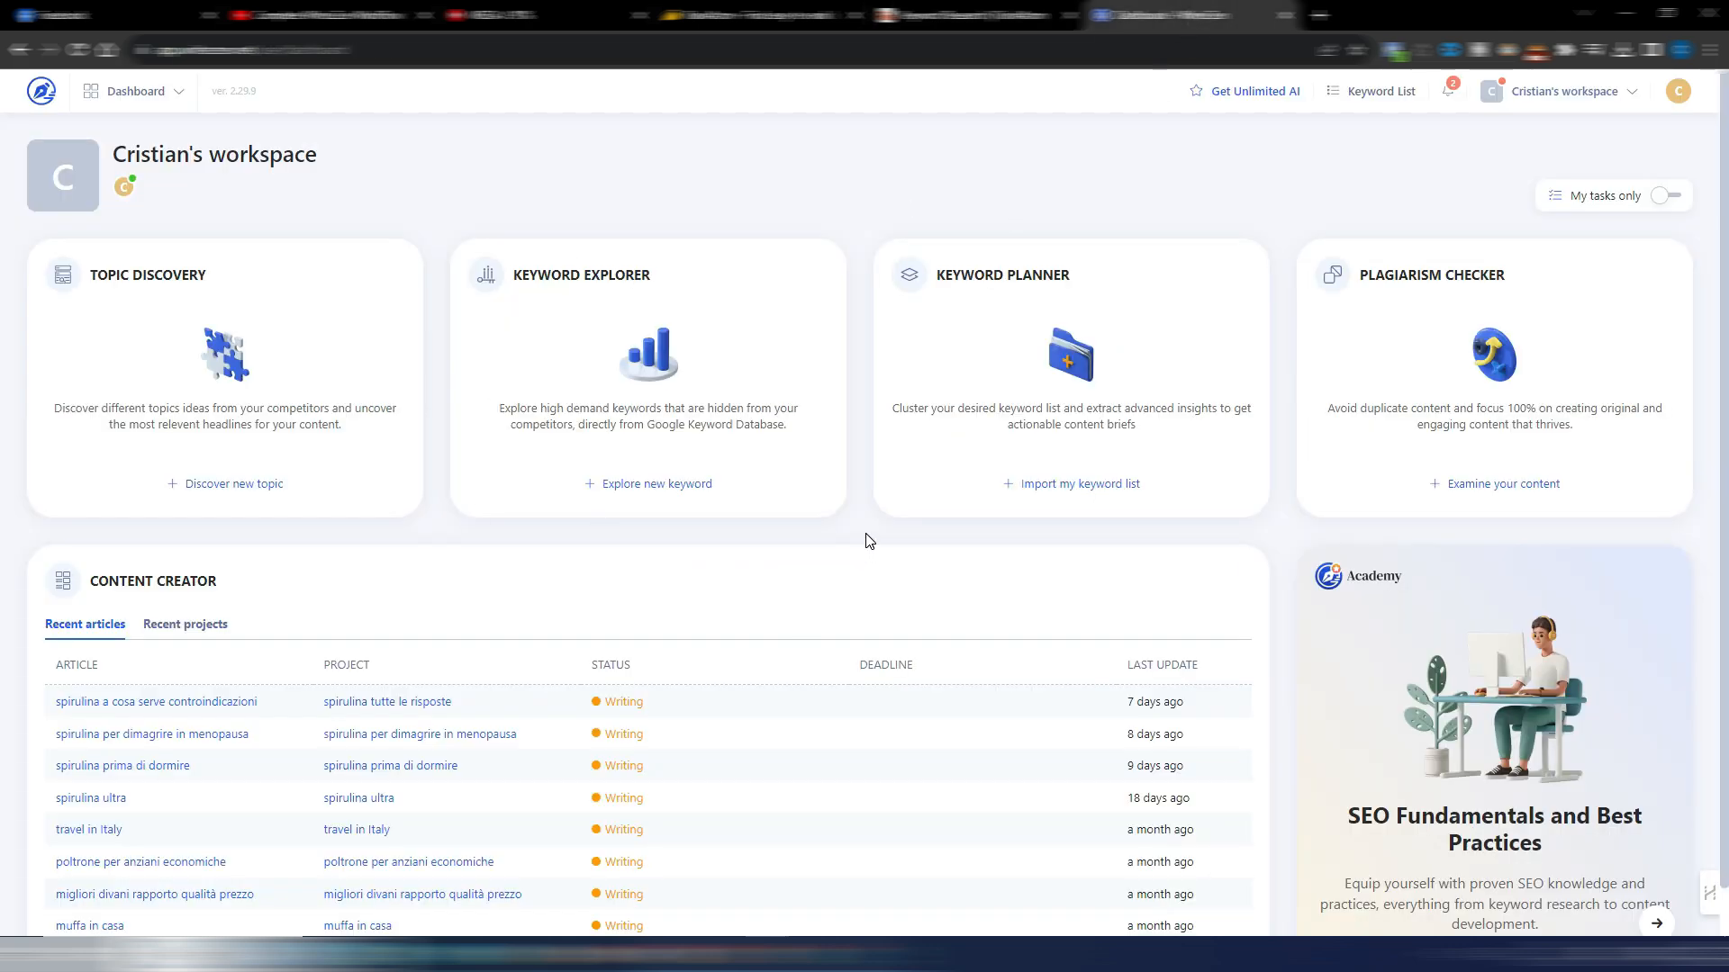
{"action": "key", "text": "ctrl+shift+Tab"}
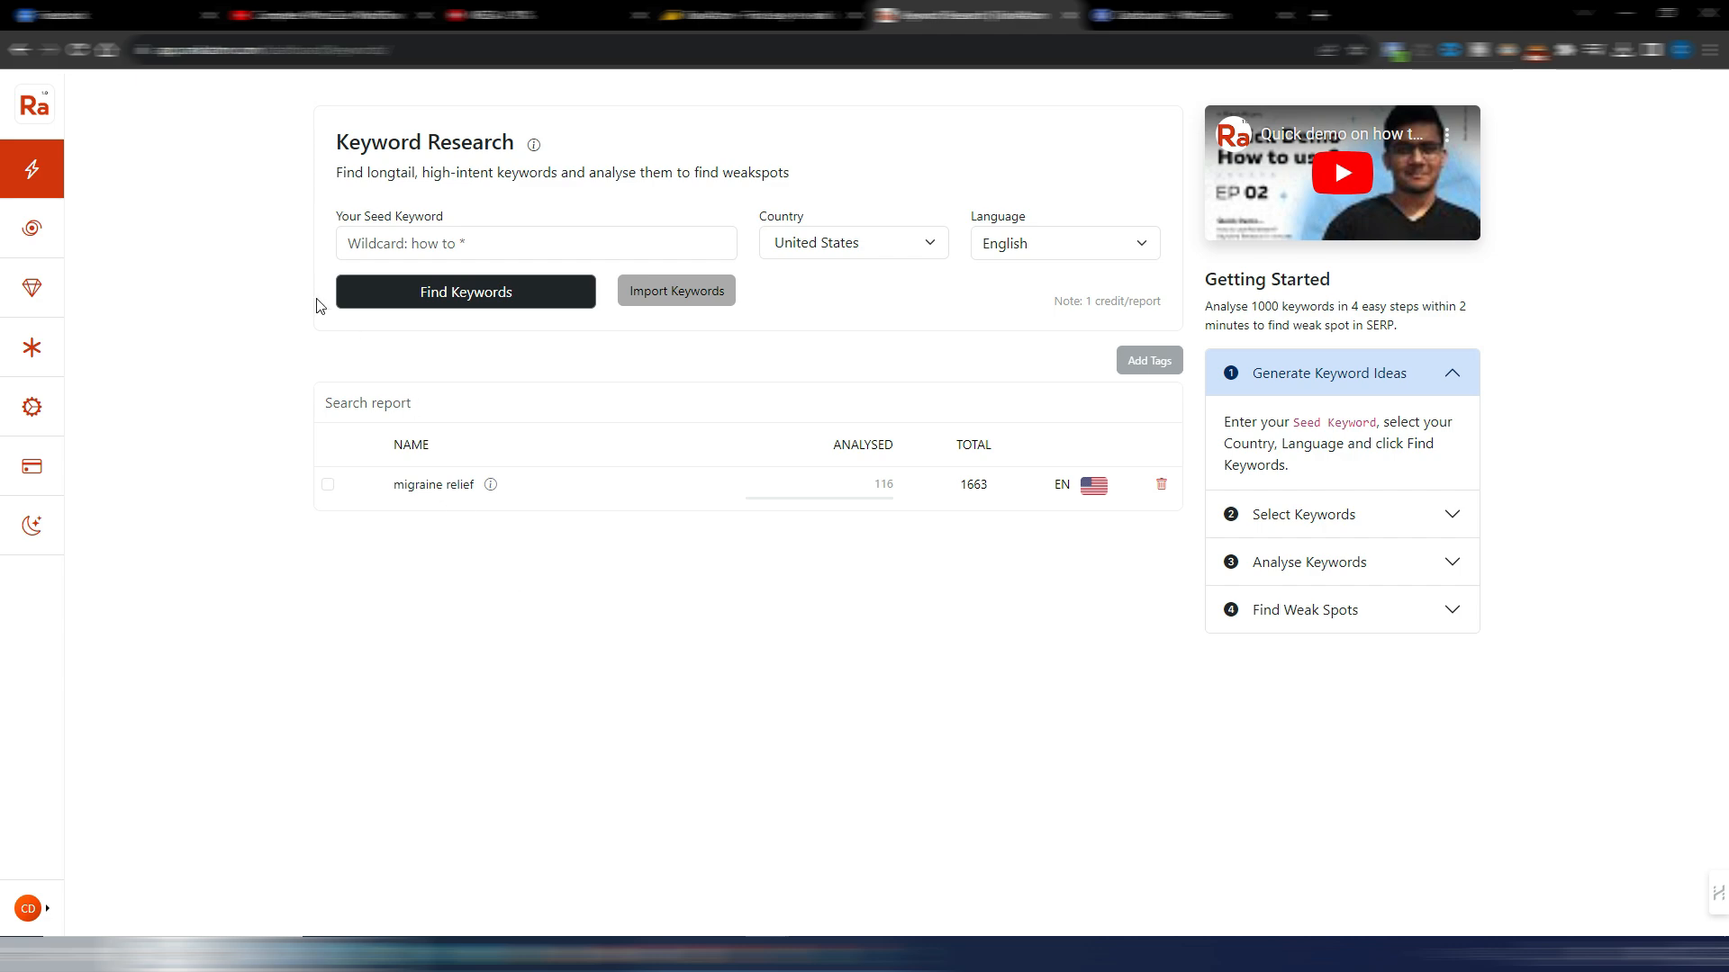
- Switch to RankAtom's Facebook page and read the Day 144 Build in Public update on SERP stability analysis
{"action": "left_click", "coordinate": [54, 14]}
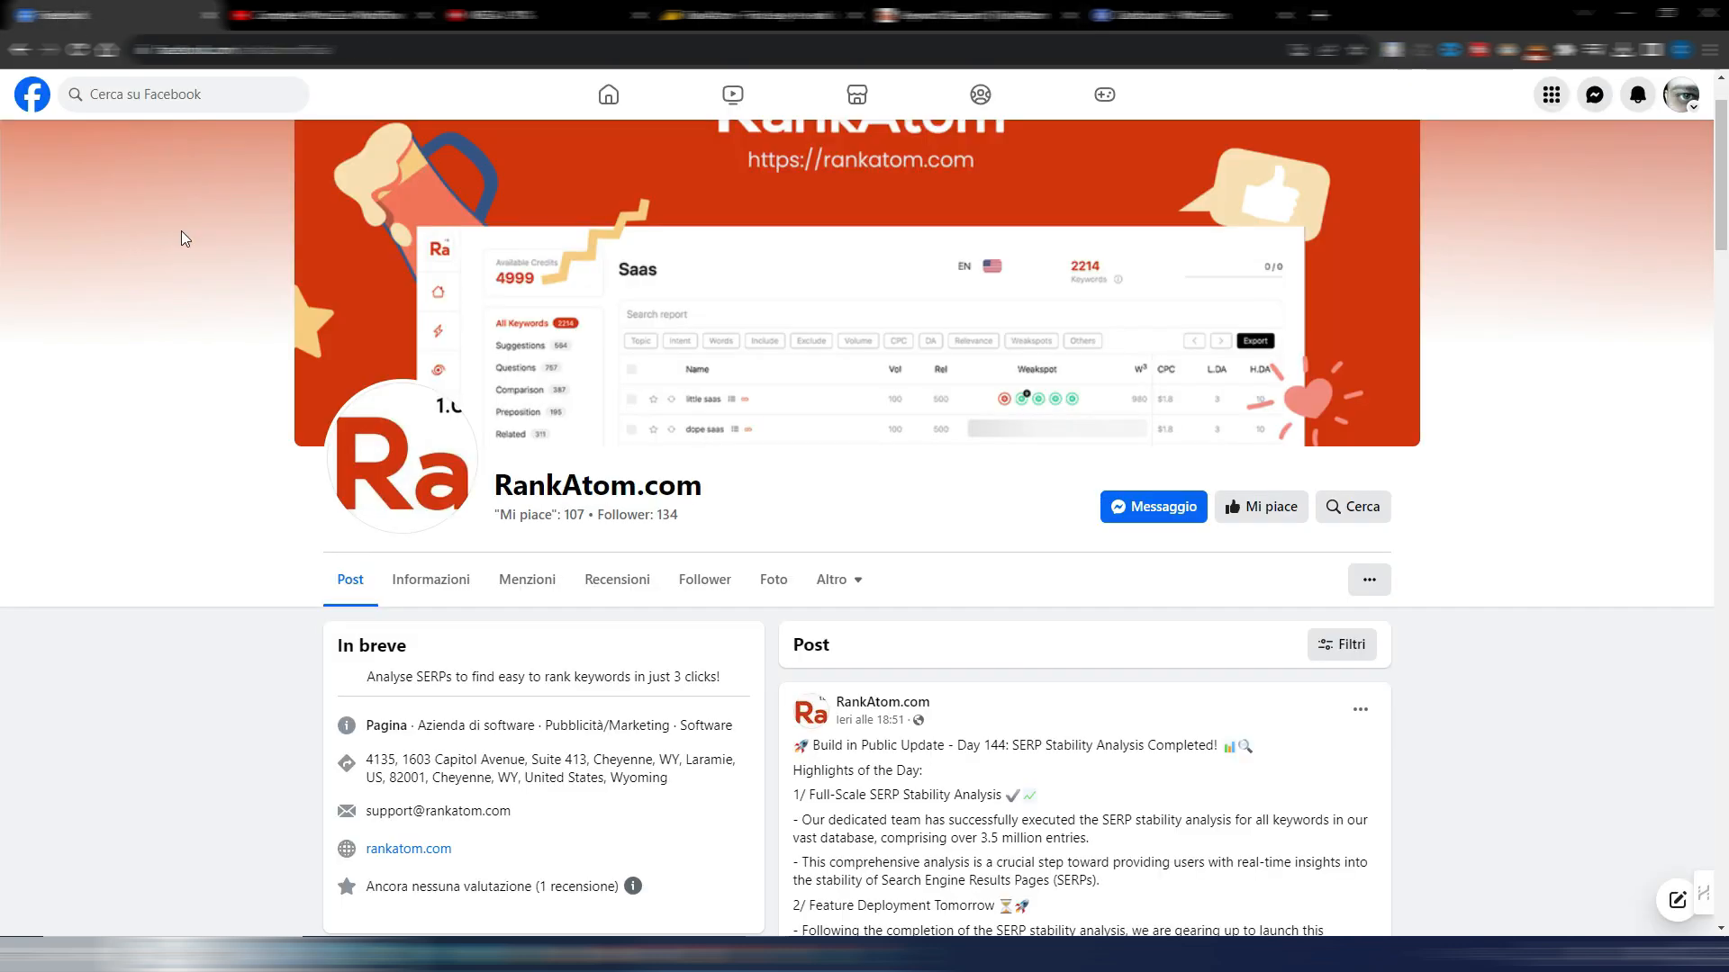
{"action": "scroll", "coordinate": [804, 528], "scroll_direction": "down", "scroll_amount": 3}
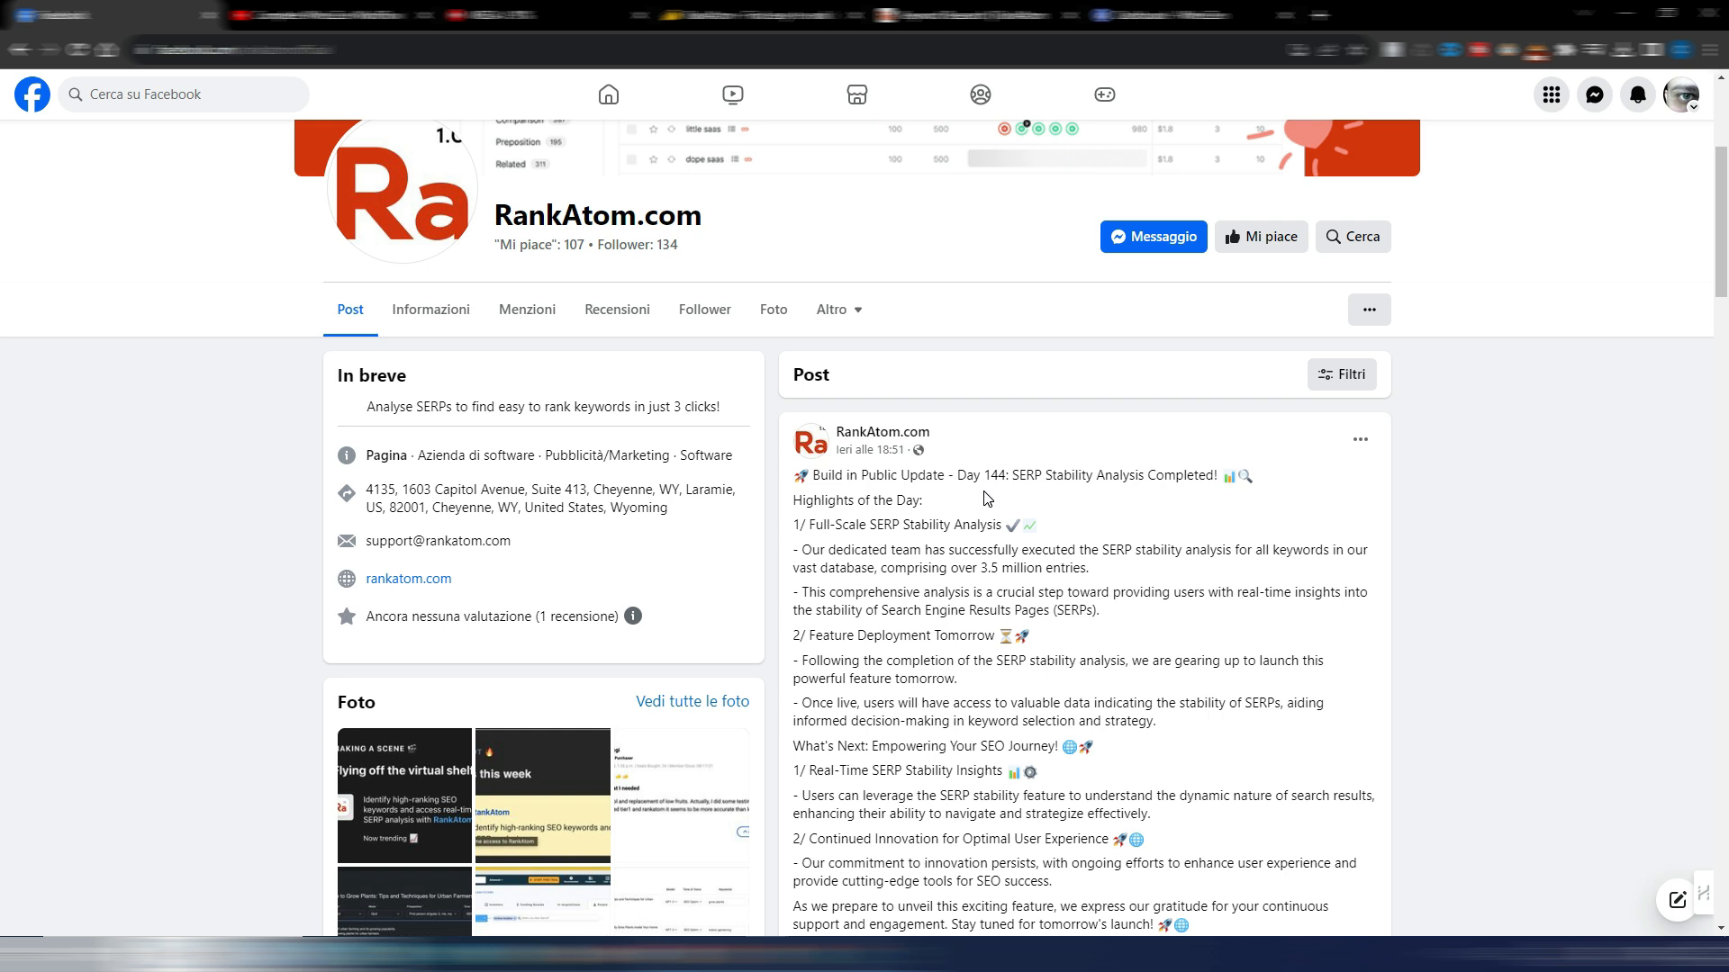
{"action": "scroll", "coordinate": [1126, 520], "scroll_direction": "down", "scroll_amount": 3}
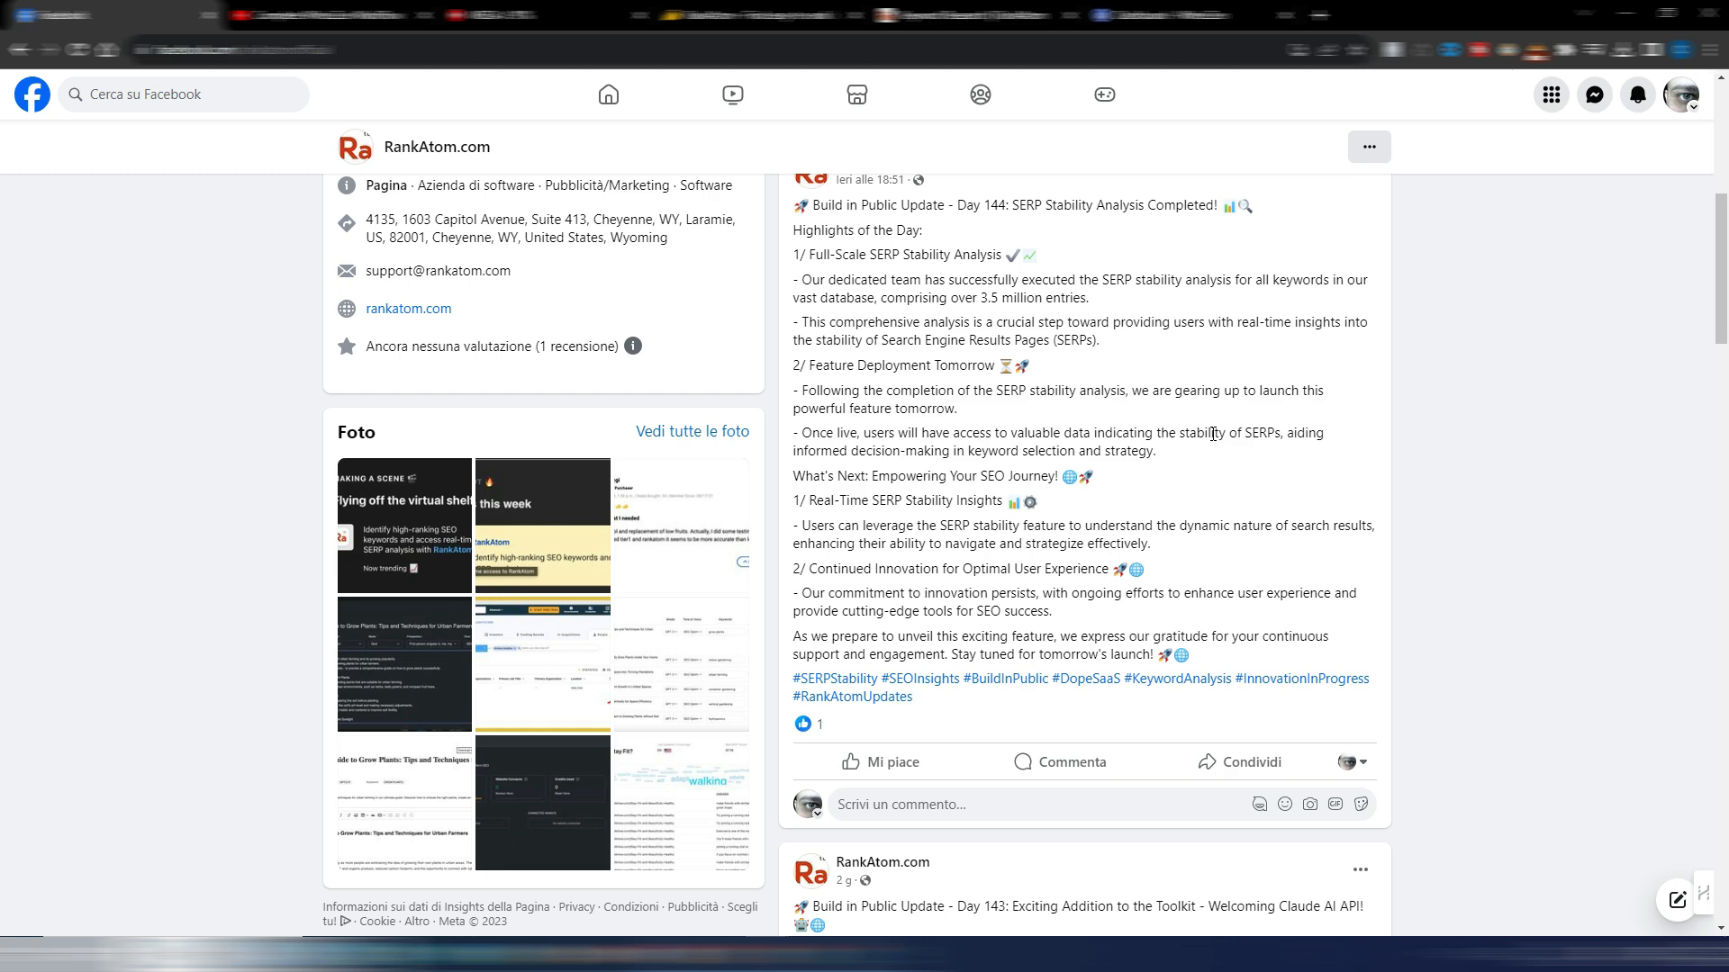
{"action": "scroll", "coordinate": [1146, 390], "scroll_direction": "down", "scroll_amount": 6}
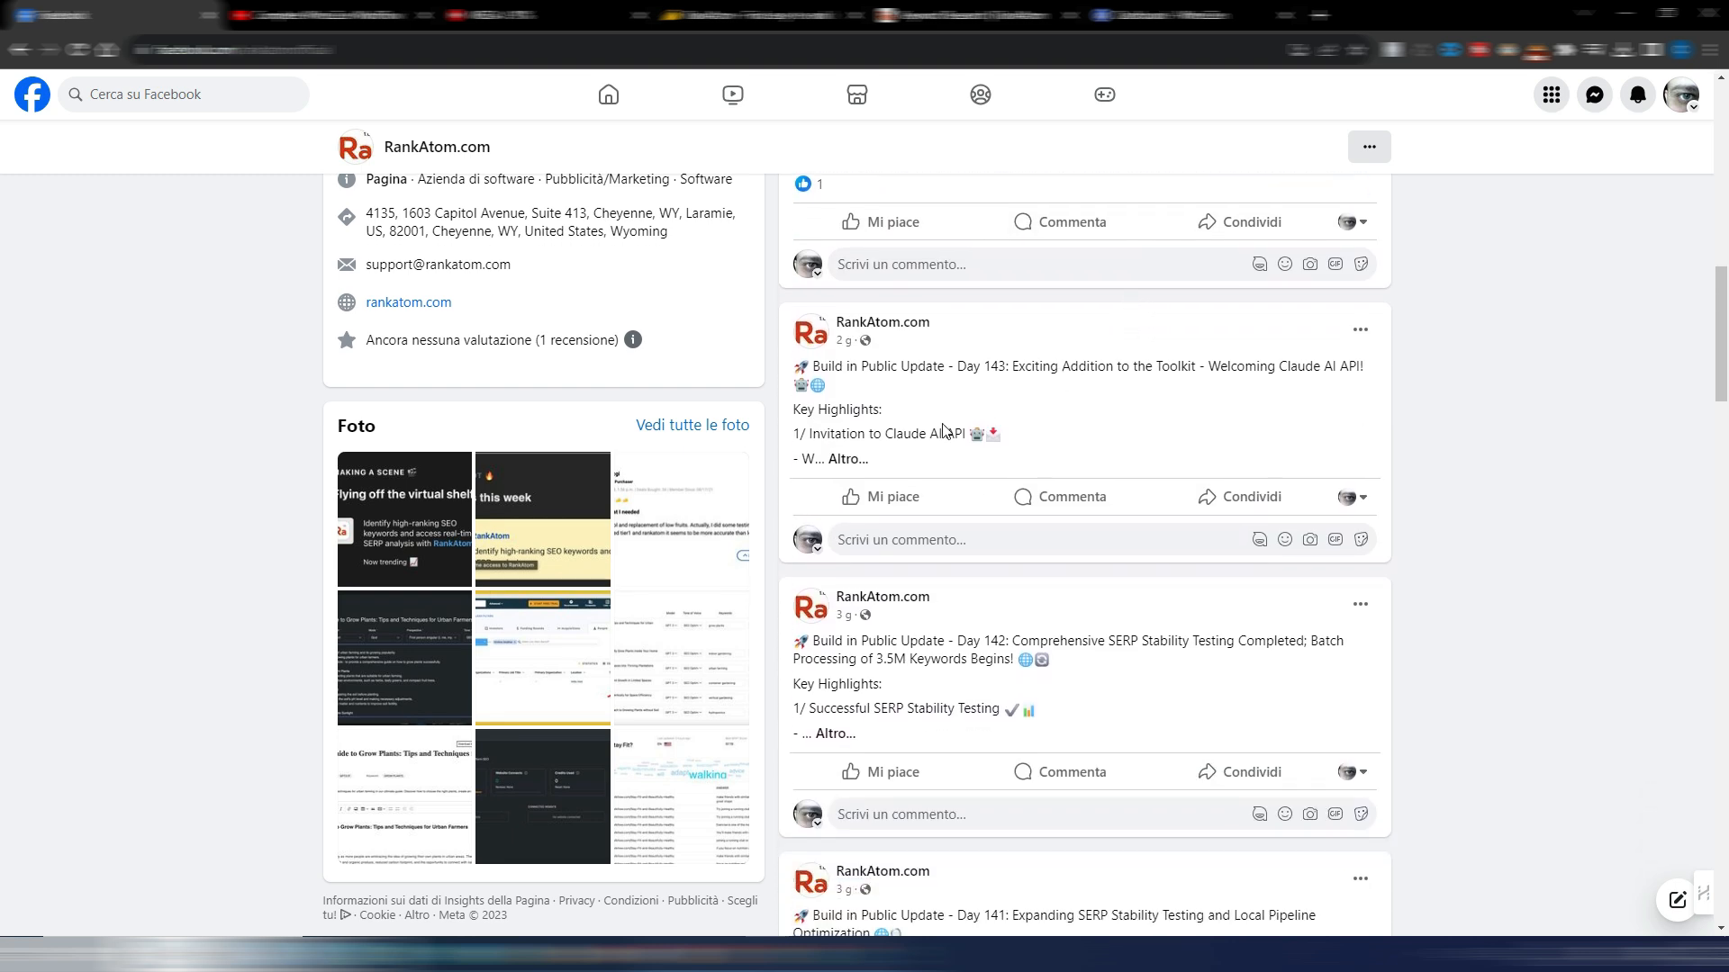
- Expand and read the Day 143 and Day 142 Build in Public posts, continuing through the older RankAtom updates
{"action": "left_click", "coordinate": [846, 459]}
{"action": "scroll", "coordinate": [1124, 421], "scroll_direction": "down", "scroll_amount": 3}
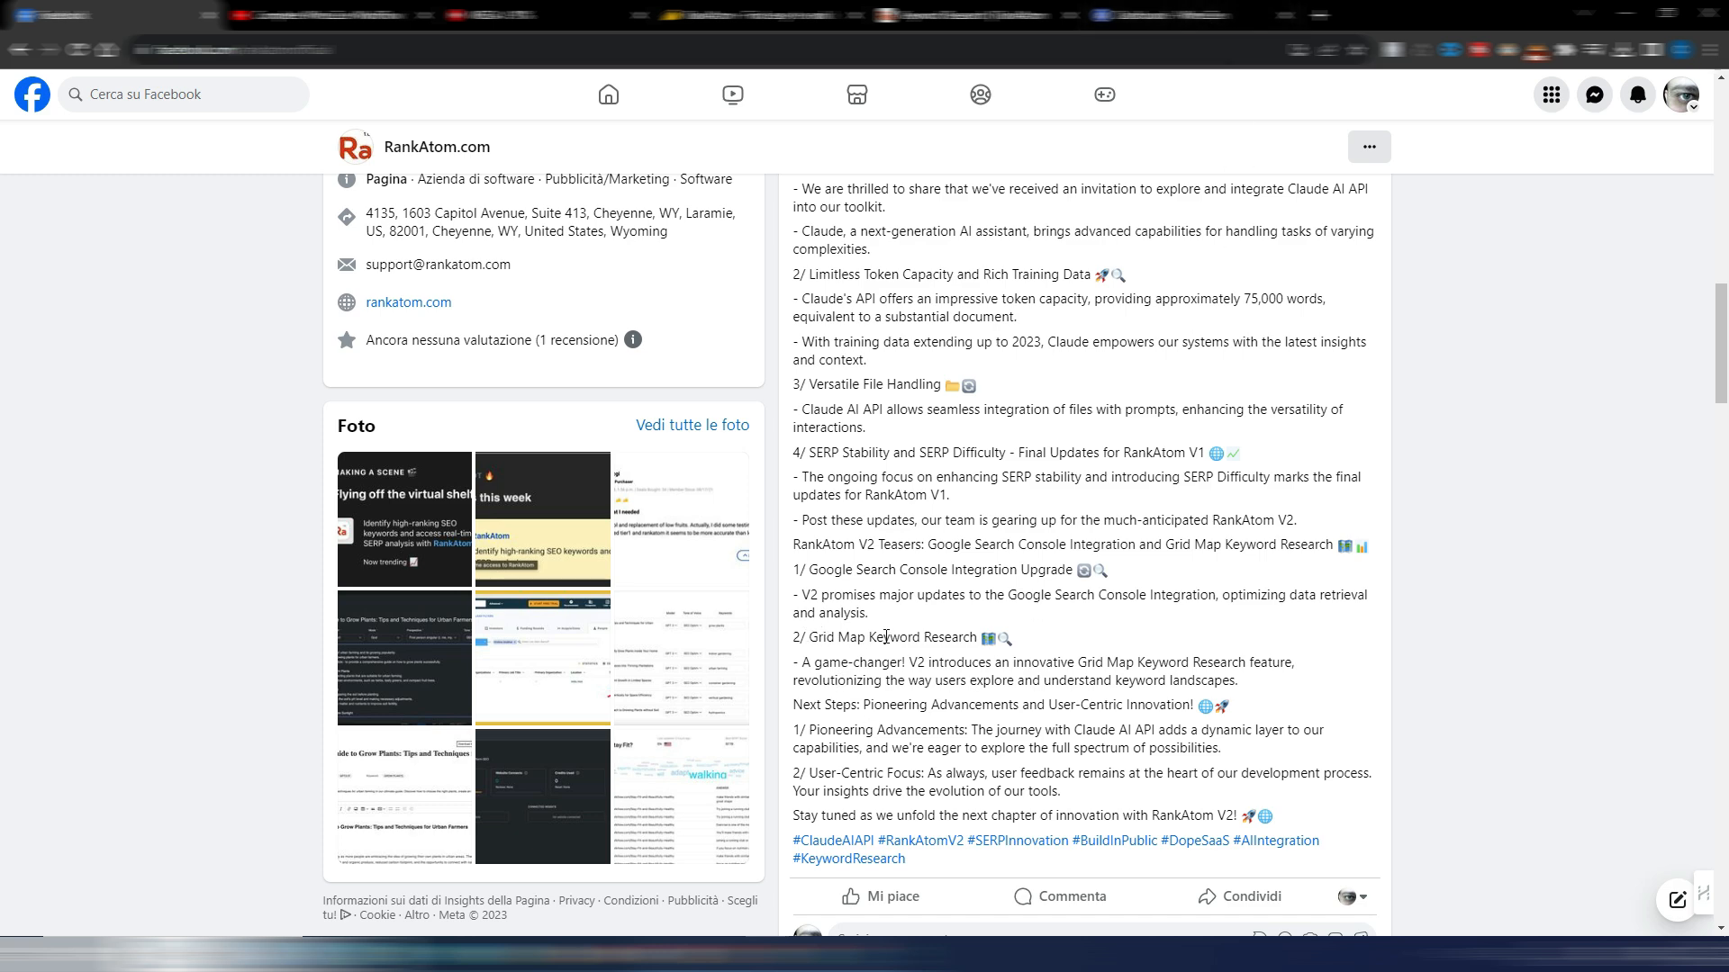
{"action": "scroll", "coordinate": [1037, 597], "scroll_direction": "down", "scroll_amount": 7}
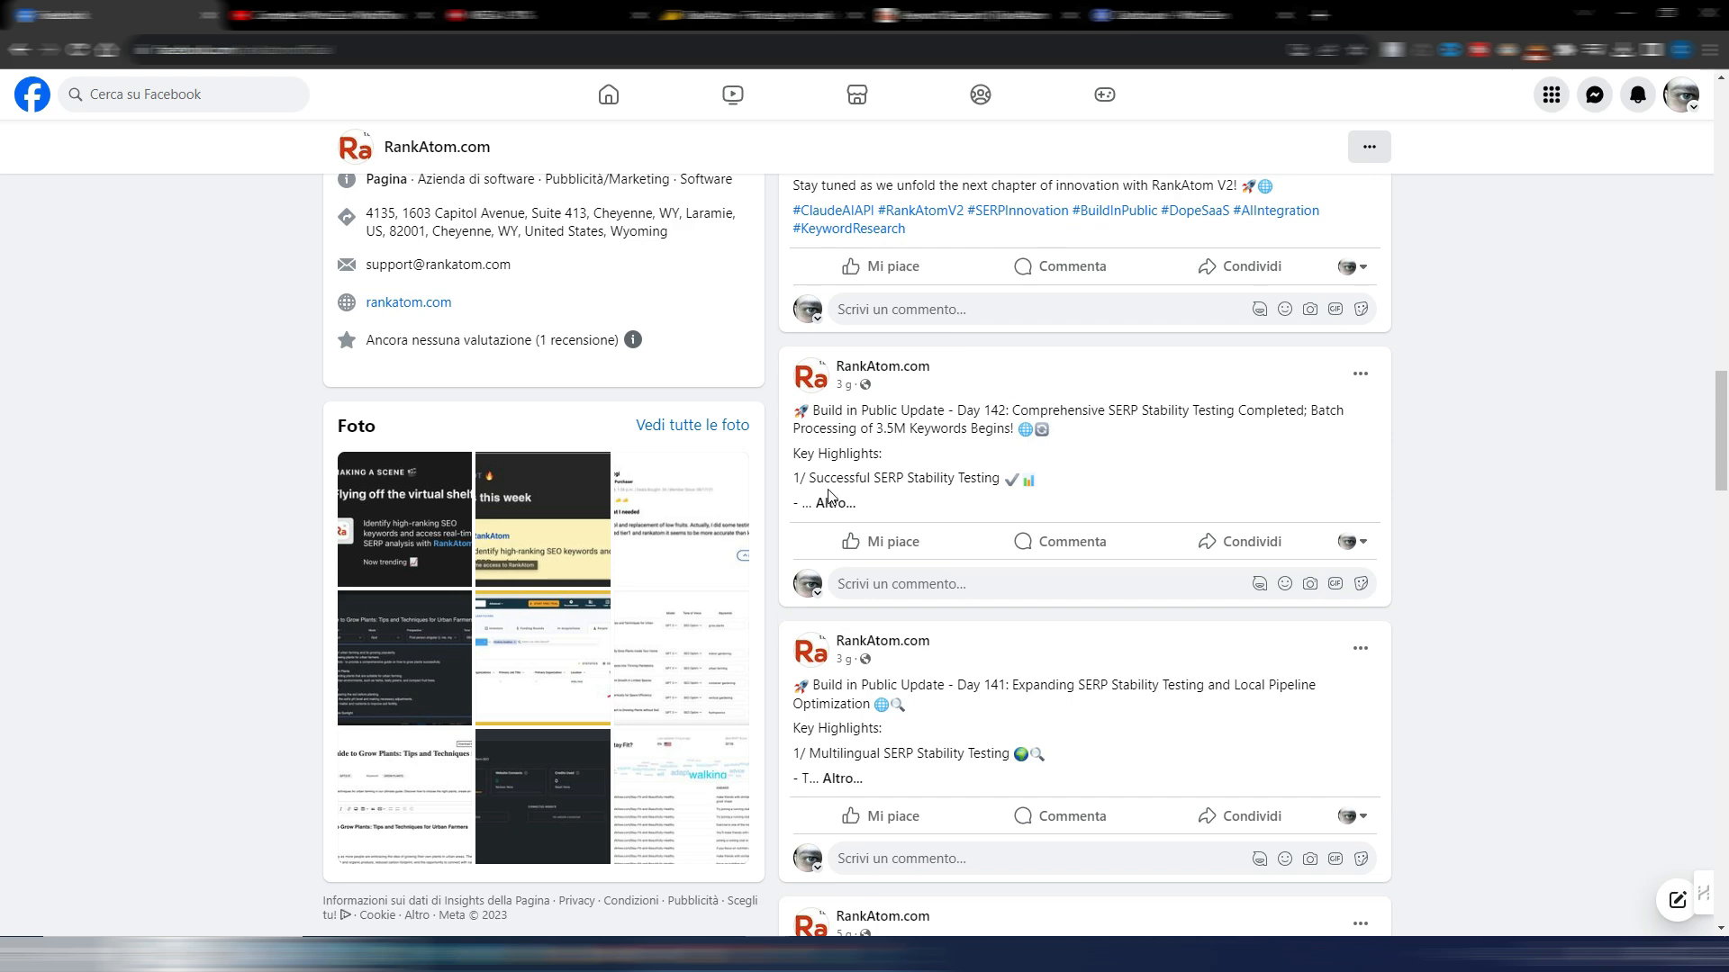
{"action": "left_click", "coordinate": [837, 502]}
{"action": "scroll", "coordinate": [1035, 497], "scroll_direction": "down", "scroll_amount": 3}
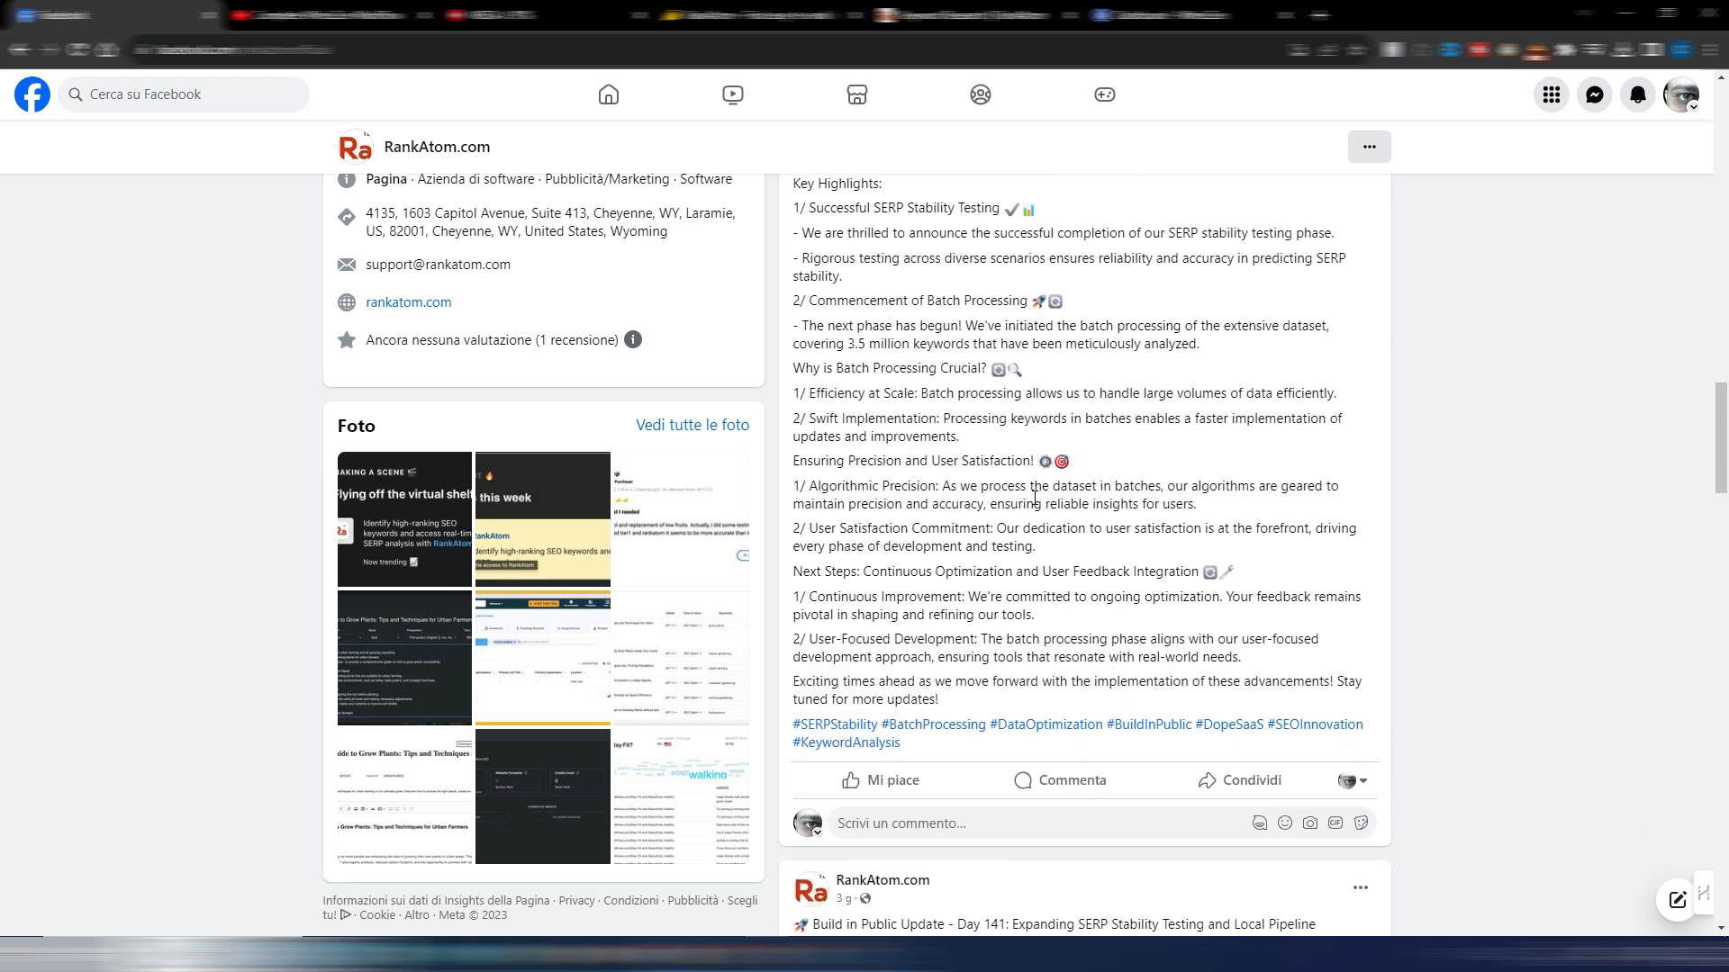
{"action": "scroll", "coordinate": [910, 432], "scroll_direction": "down", "scroll_amount": 9}
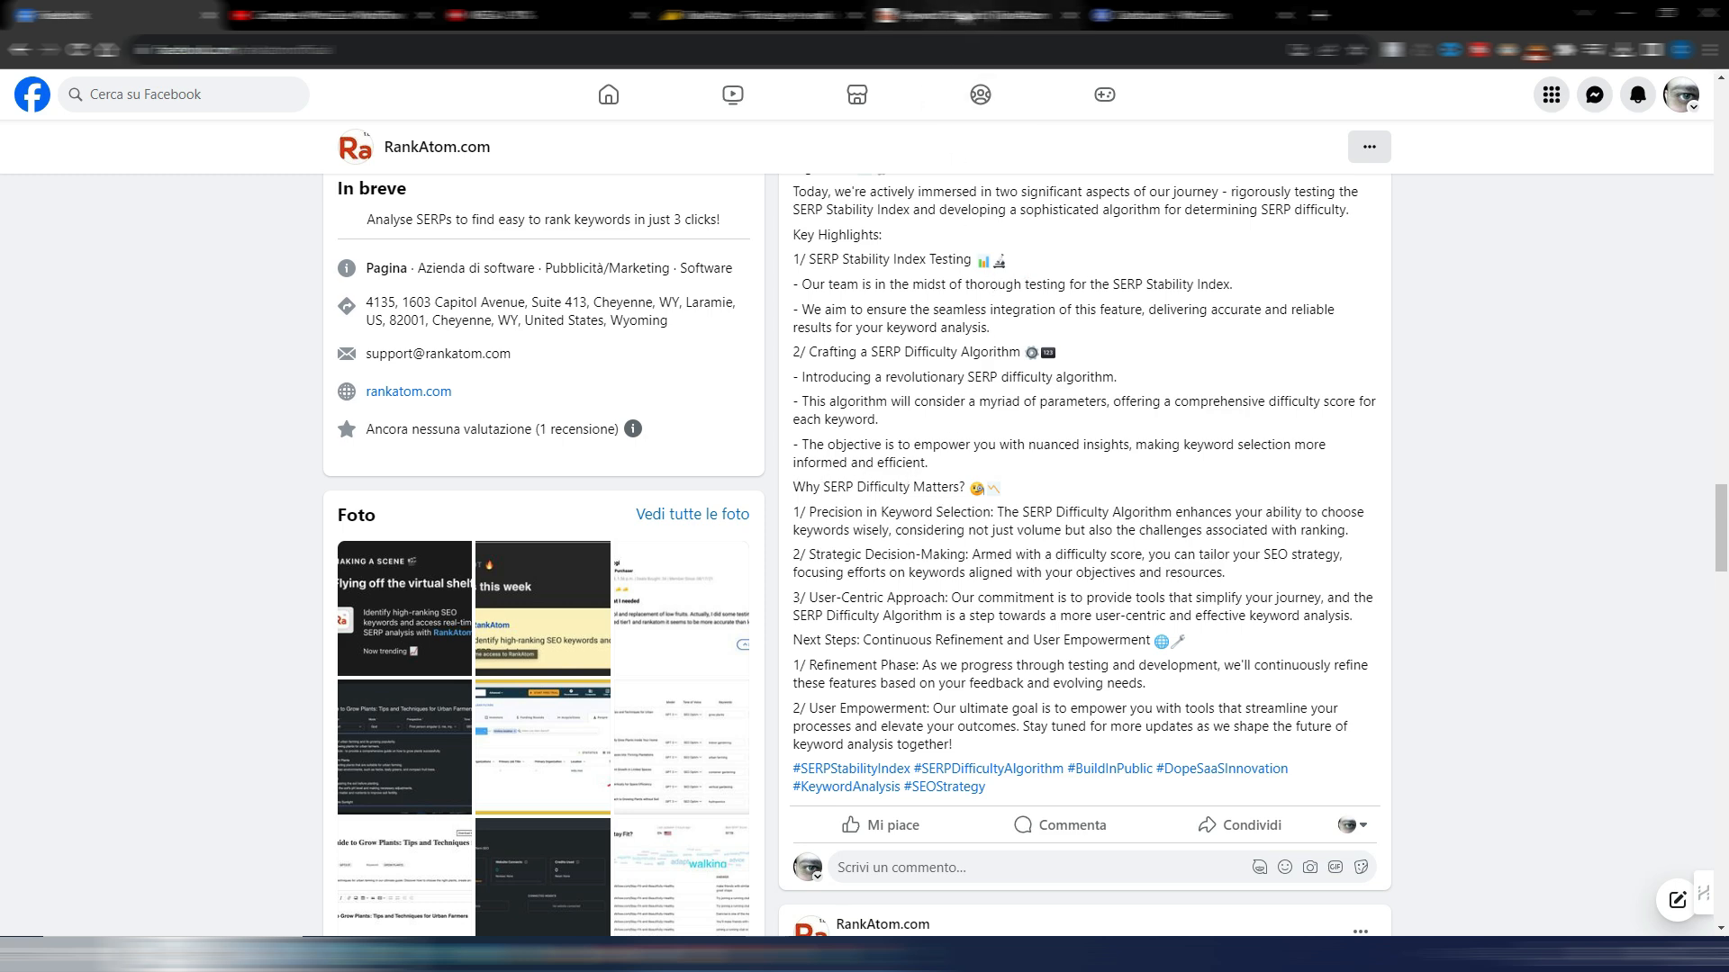
- Switch back to RankAtom's Keyword Research page and compare it again with the WriterZen dashboard
{"action": "left_click", "coordinate": [968, 15]}
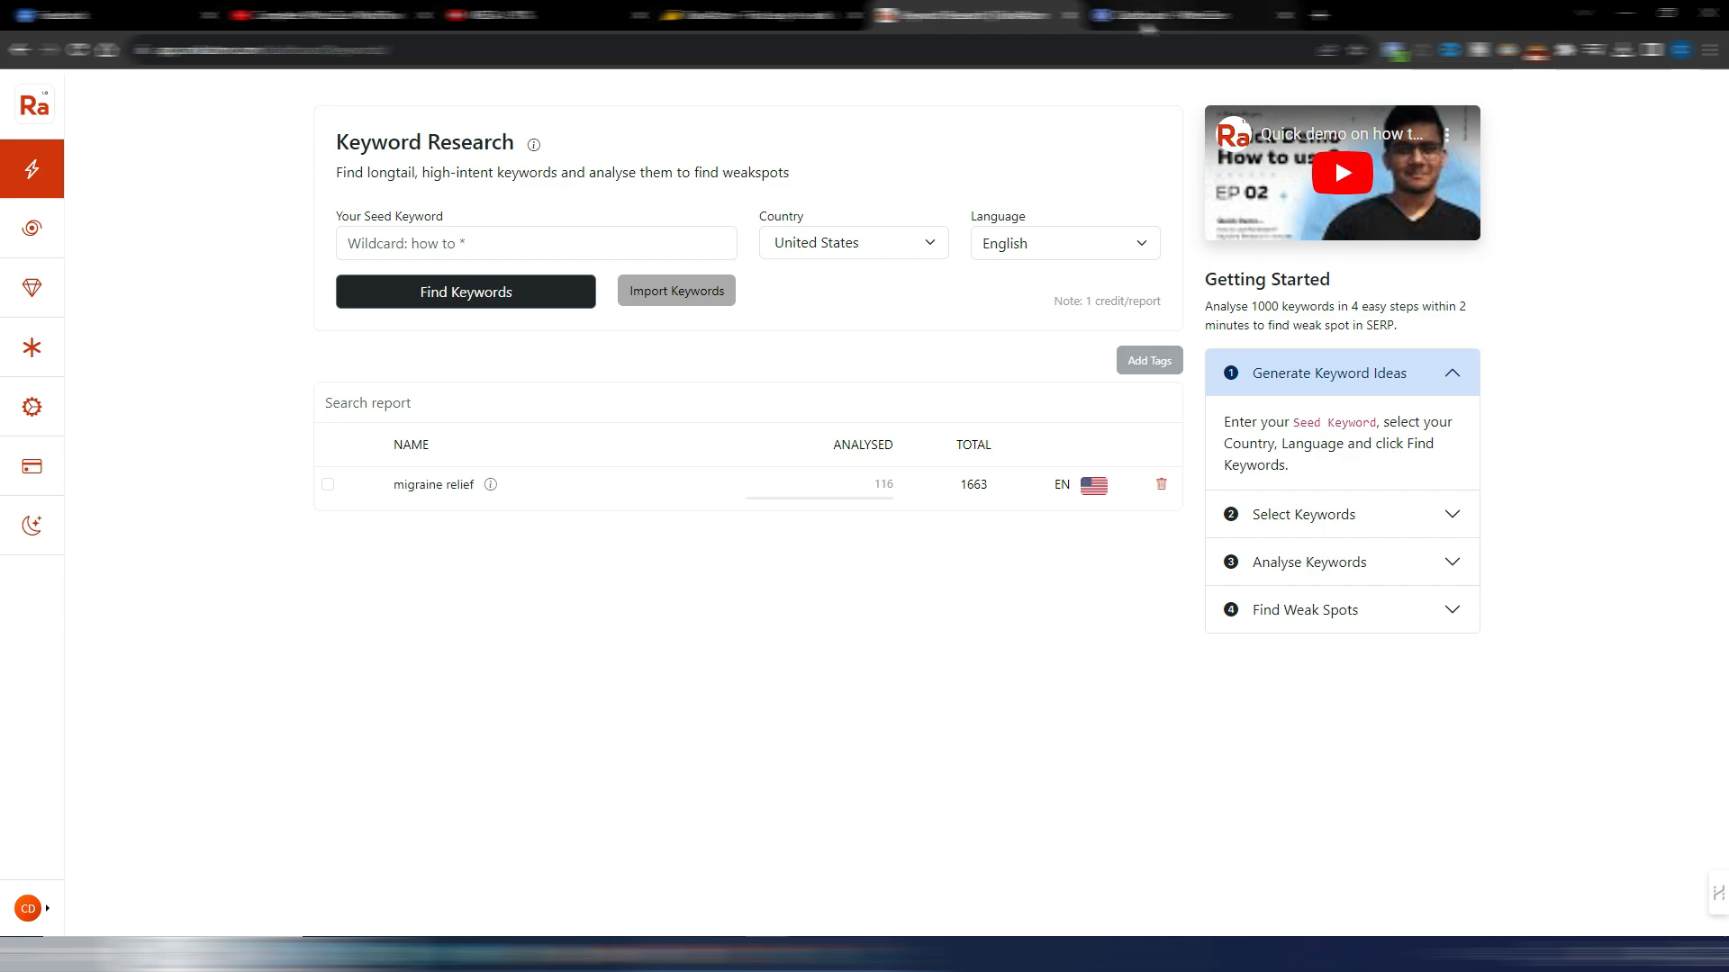
{"action": "left_click", "coordinate": [1161, 15]}
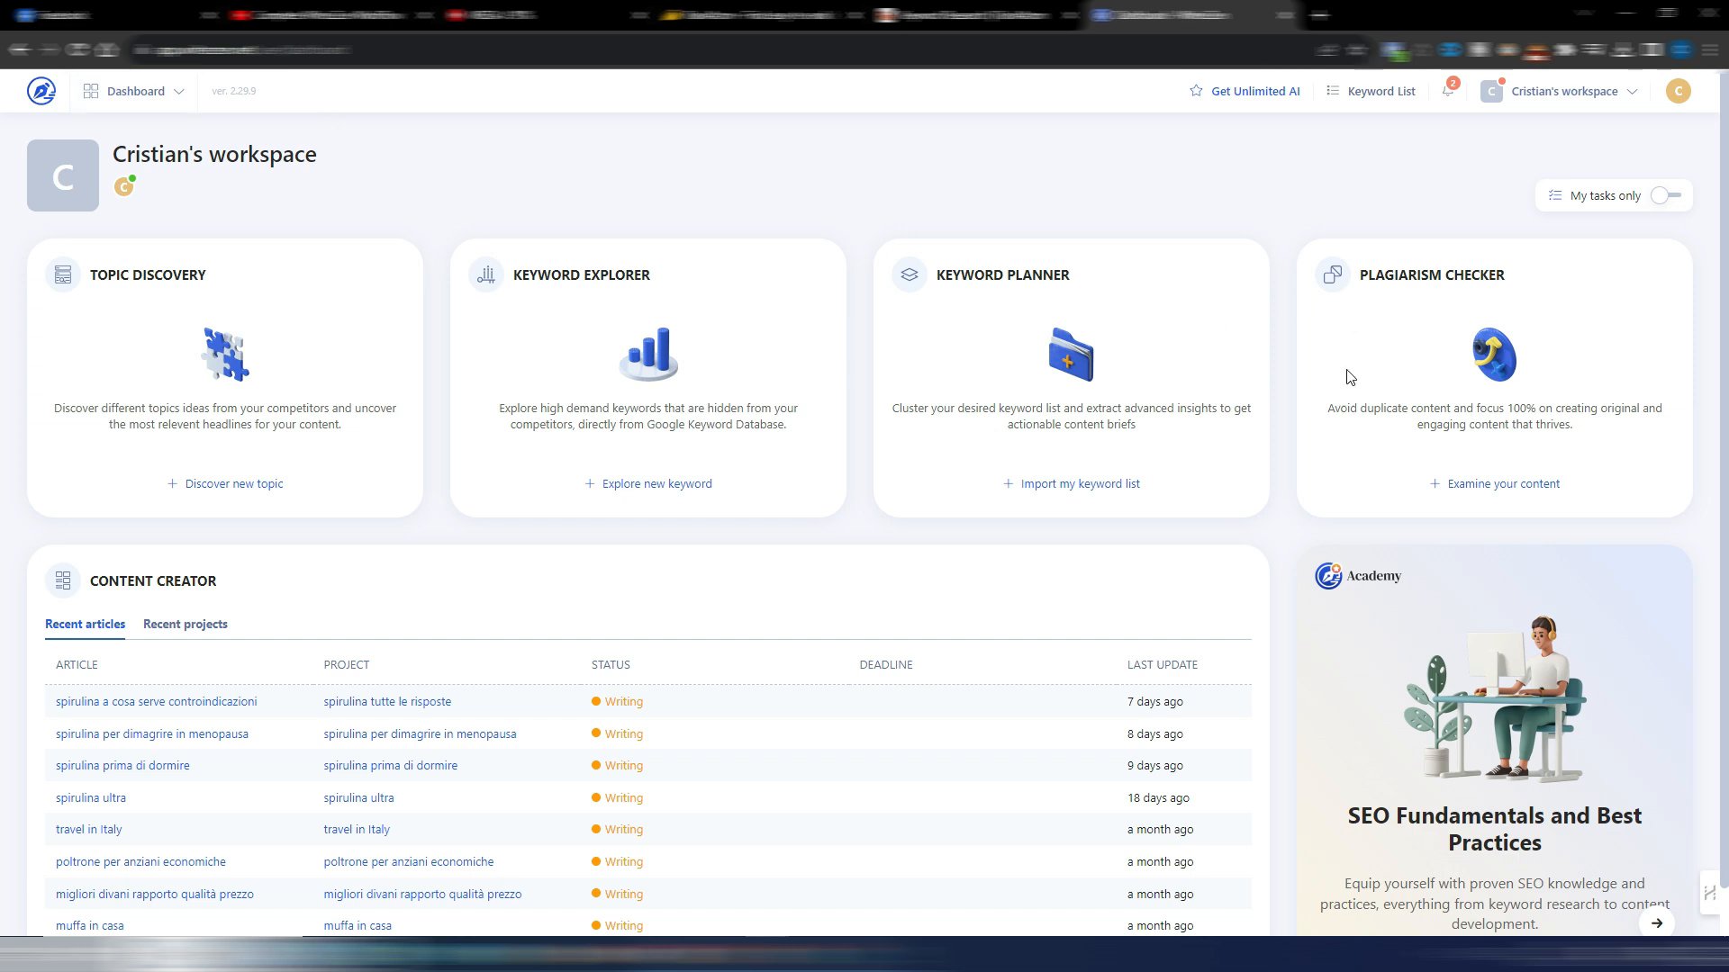
{"action": "left_click", "coordinate": [971, 20]}
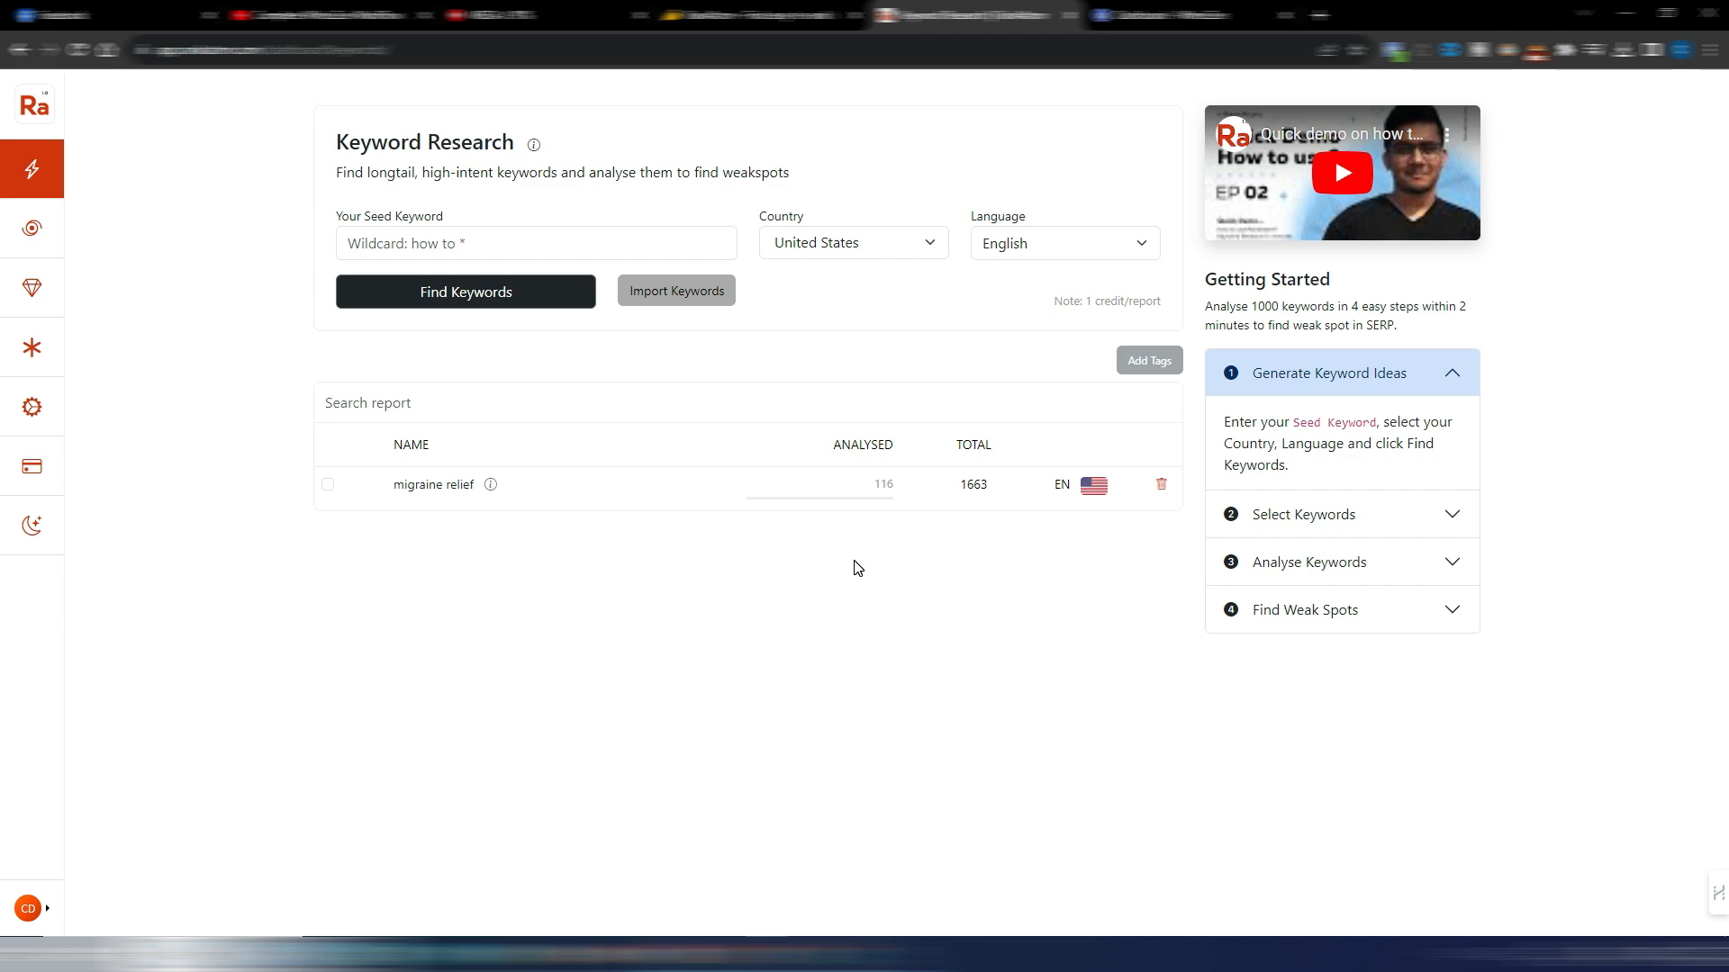
{"action": "left_click", "coordinate": [1161, 16]}
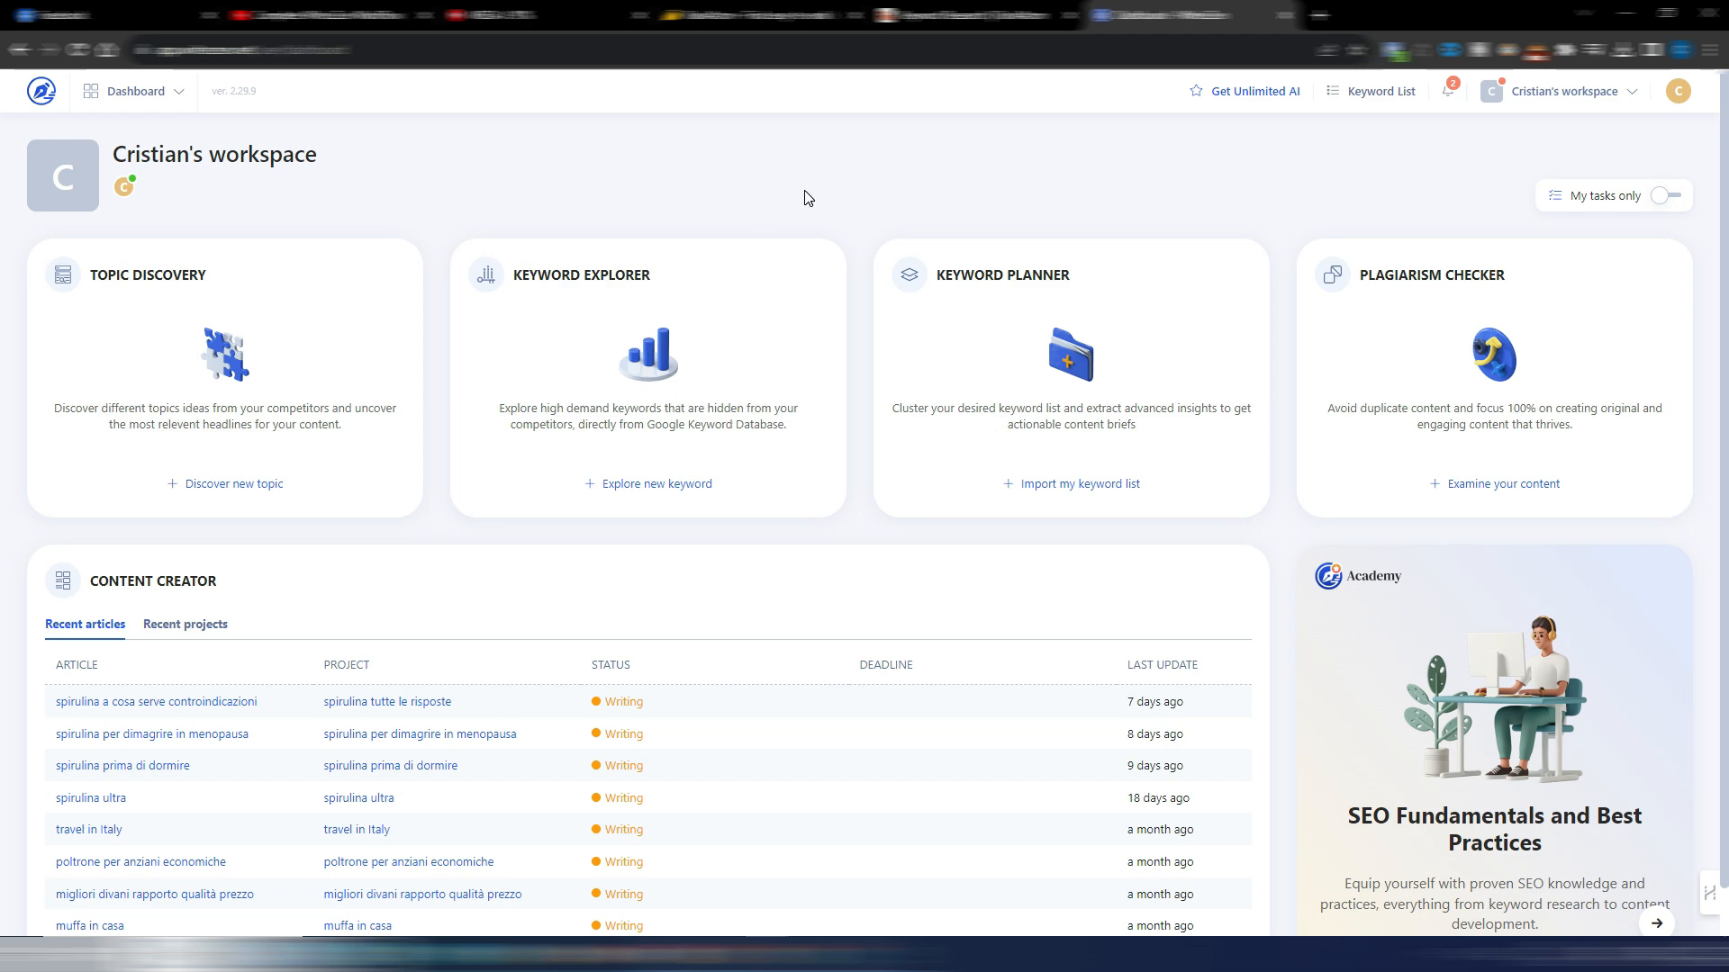
- Switch to RankAtom's AppSumo deal and compare the three license tiers, highlighting License Tier 3's monthly keyword credits
{"action": "left_click", "coordinate": [774, 14]}
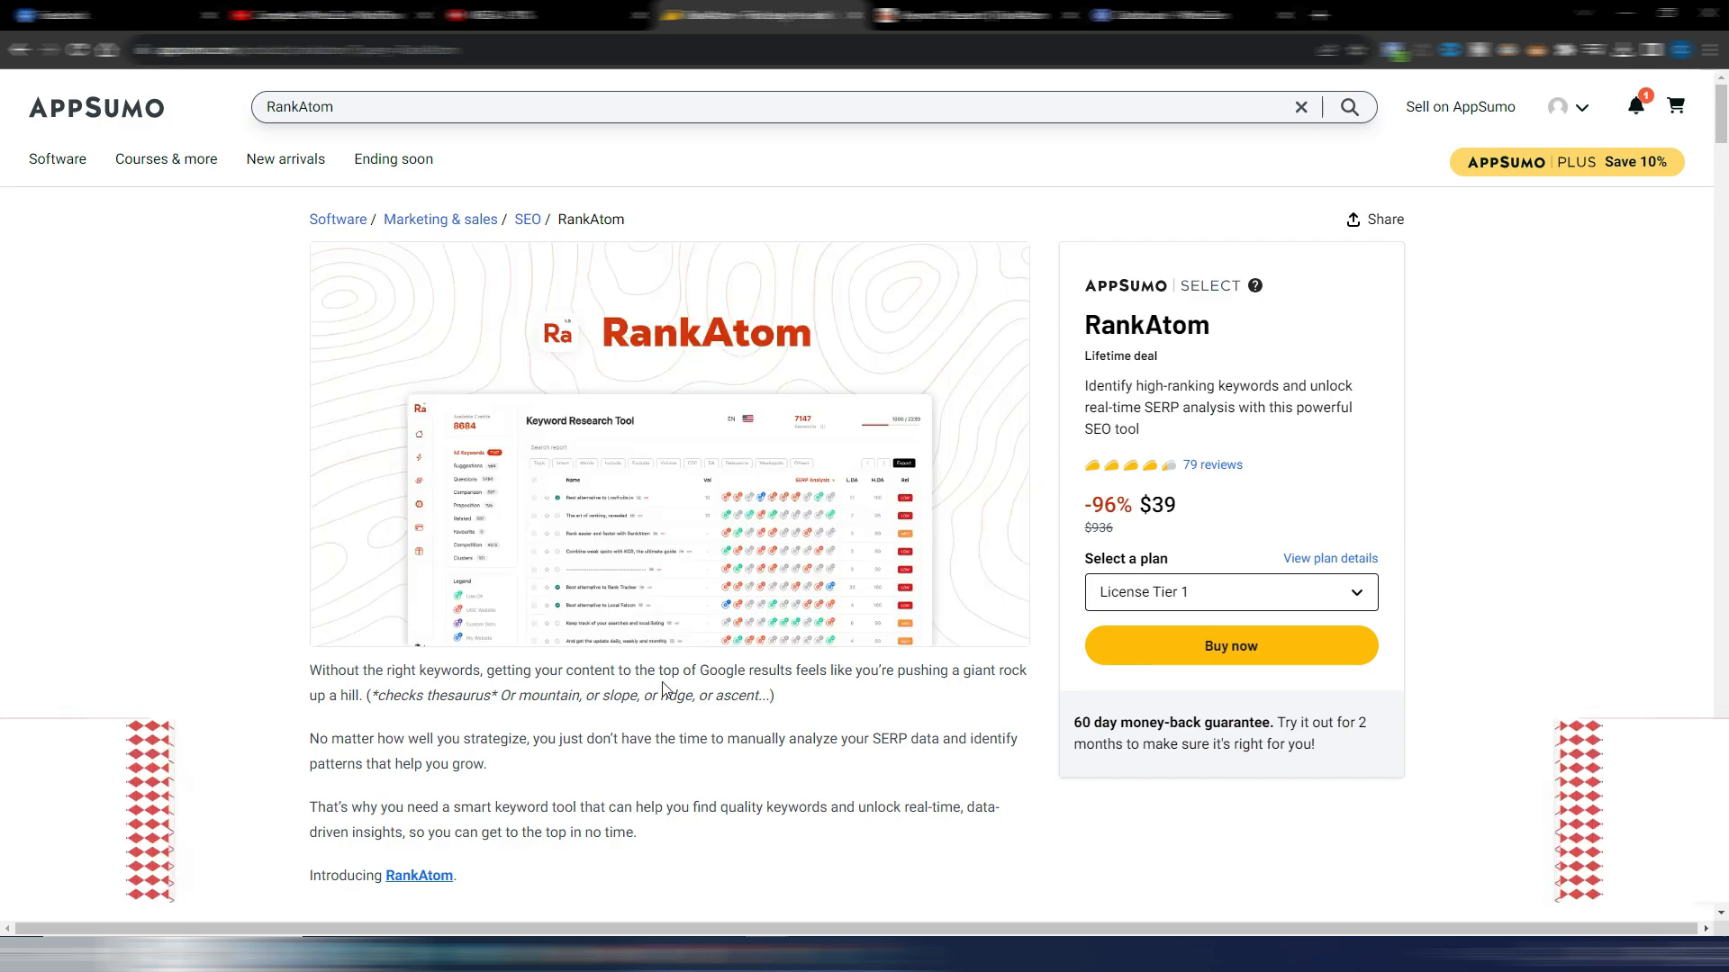
{"action": "scroll", "coordinate": [669, 406], "scroll_direction": "down", "scroll_amount": 15}
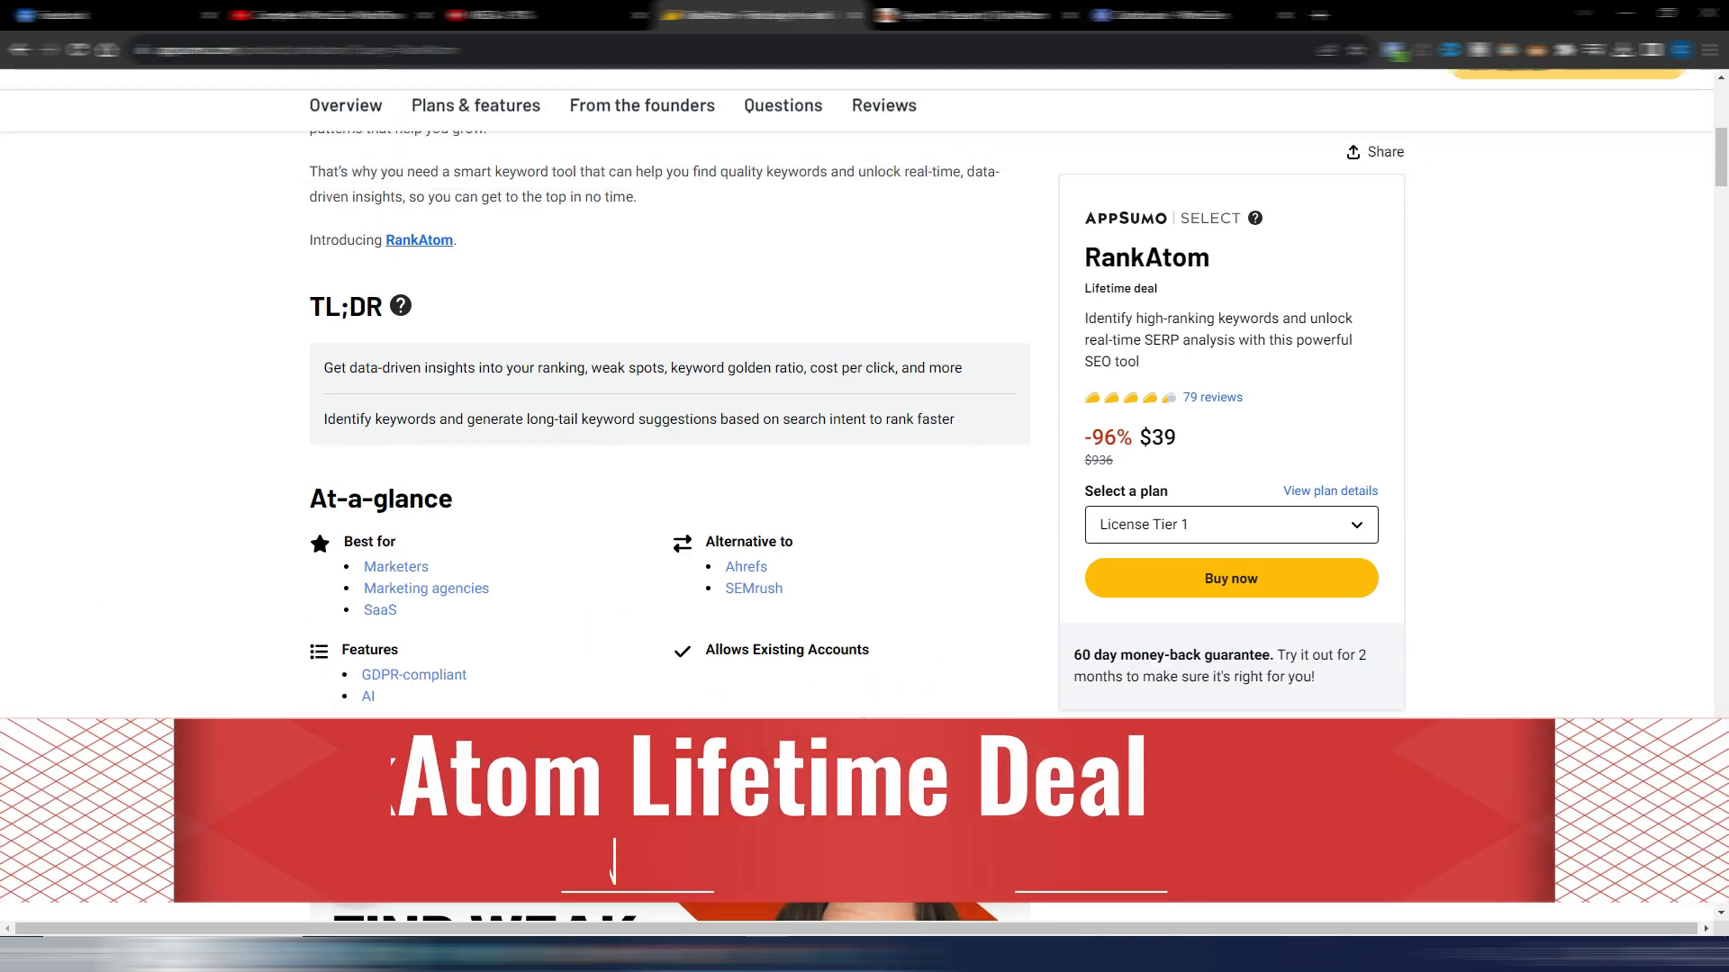
{"action": "scroll", "coordinate": [669, 405], "scroll_direction": "down", "scroll_amount": 15}
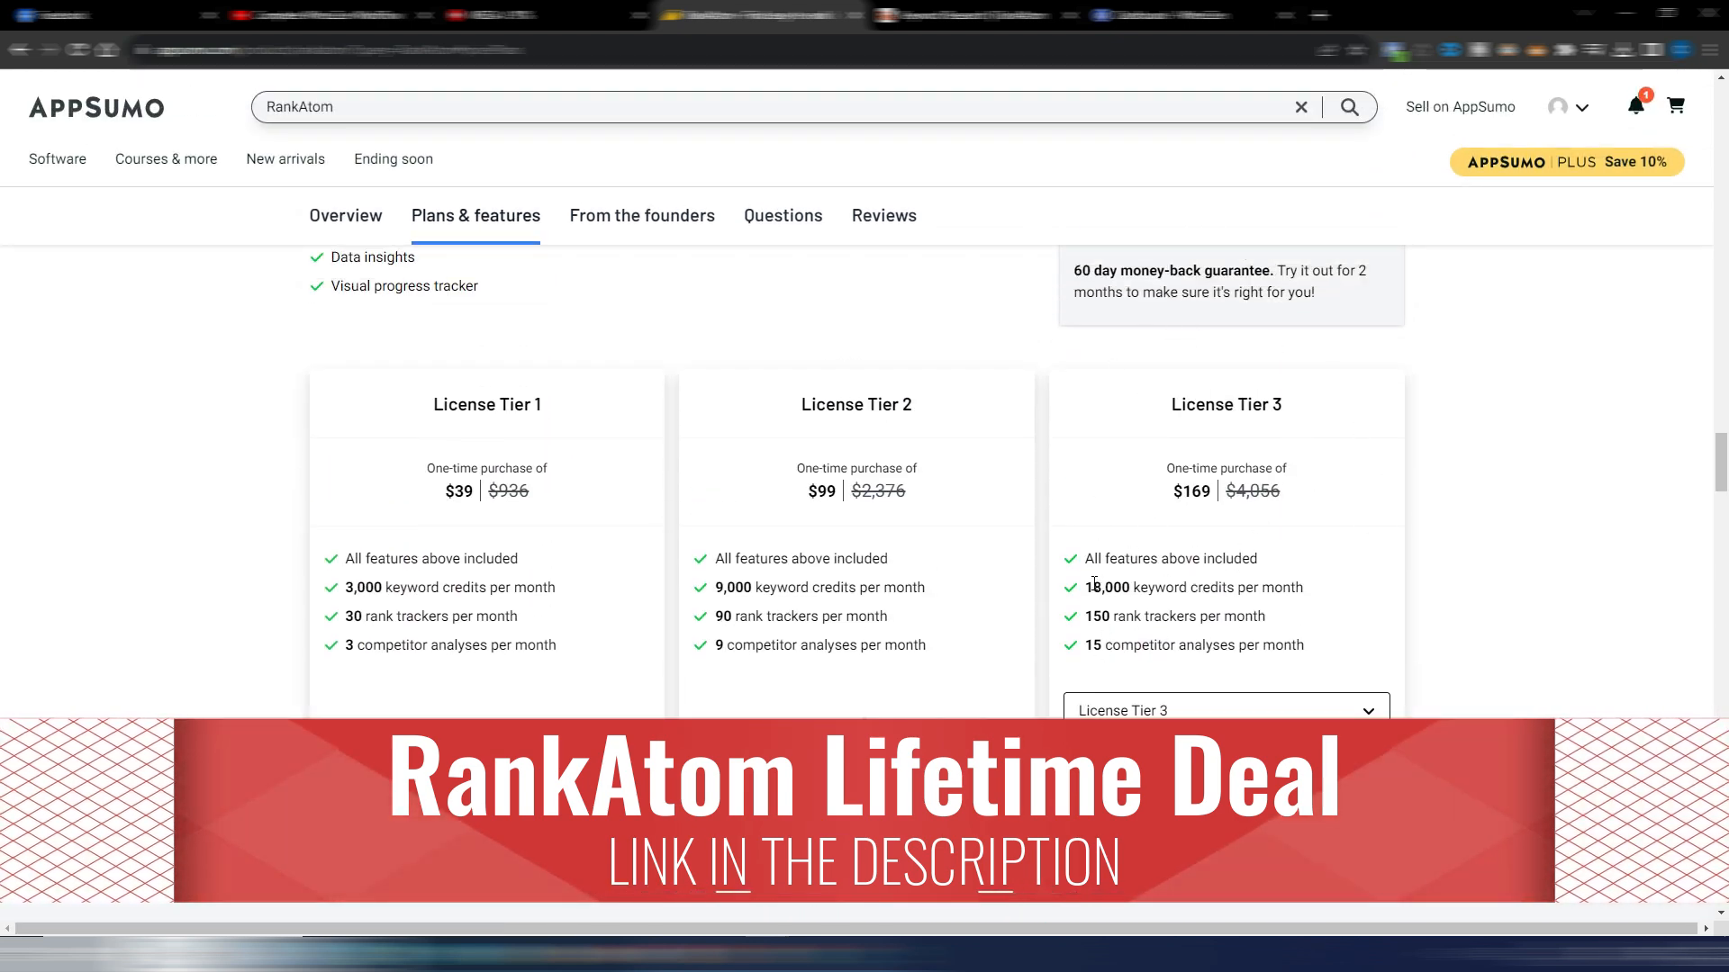
{"action": "left_click_drag", "start_coordinate": [1087, 590], "coordinate": [1341, 590]}
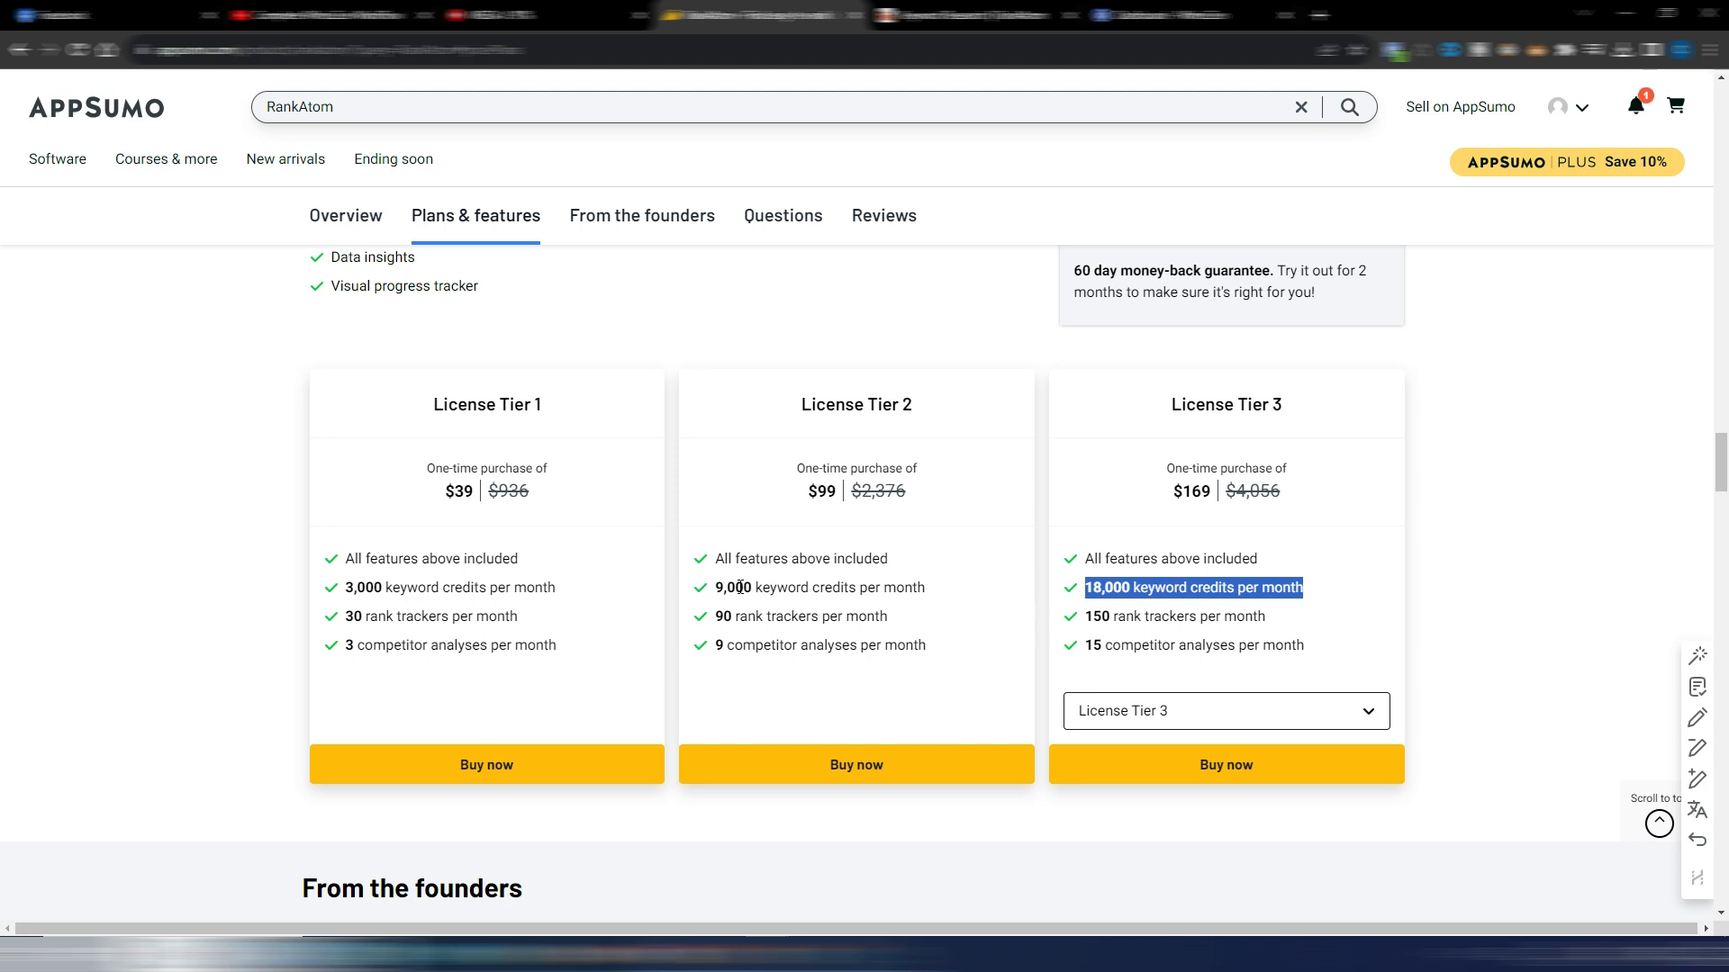
{"action": "left_click", "coordinate": [1036, 595]}
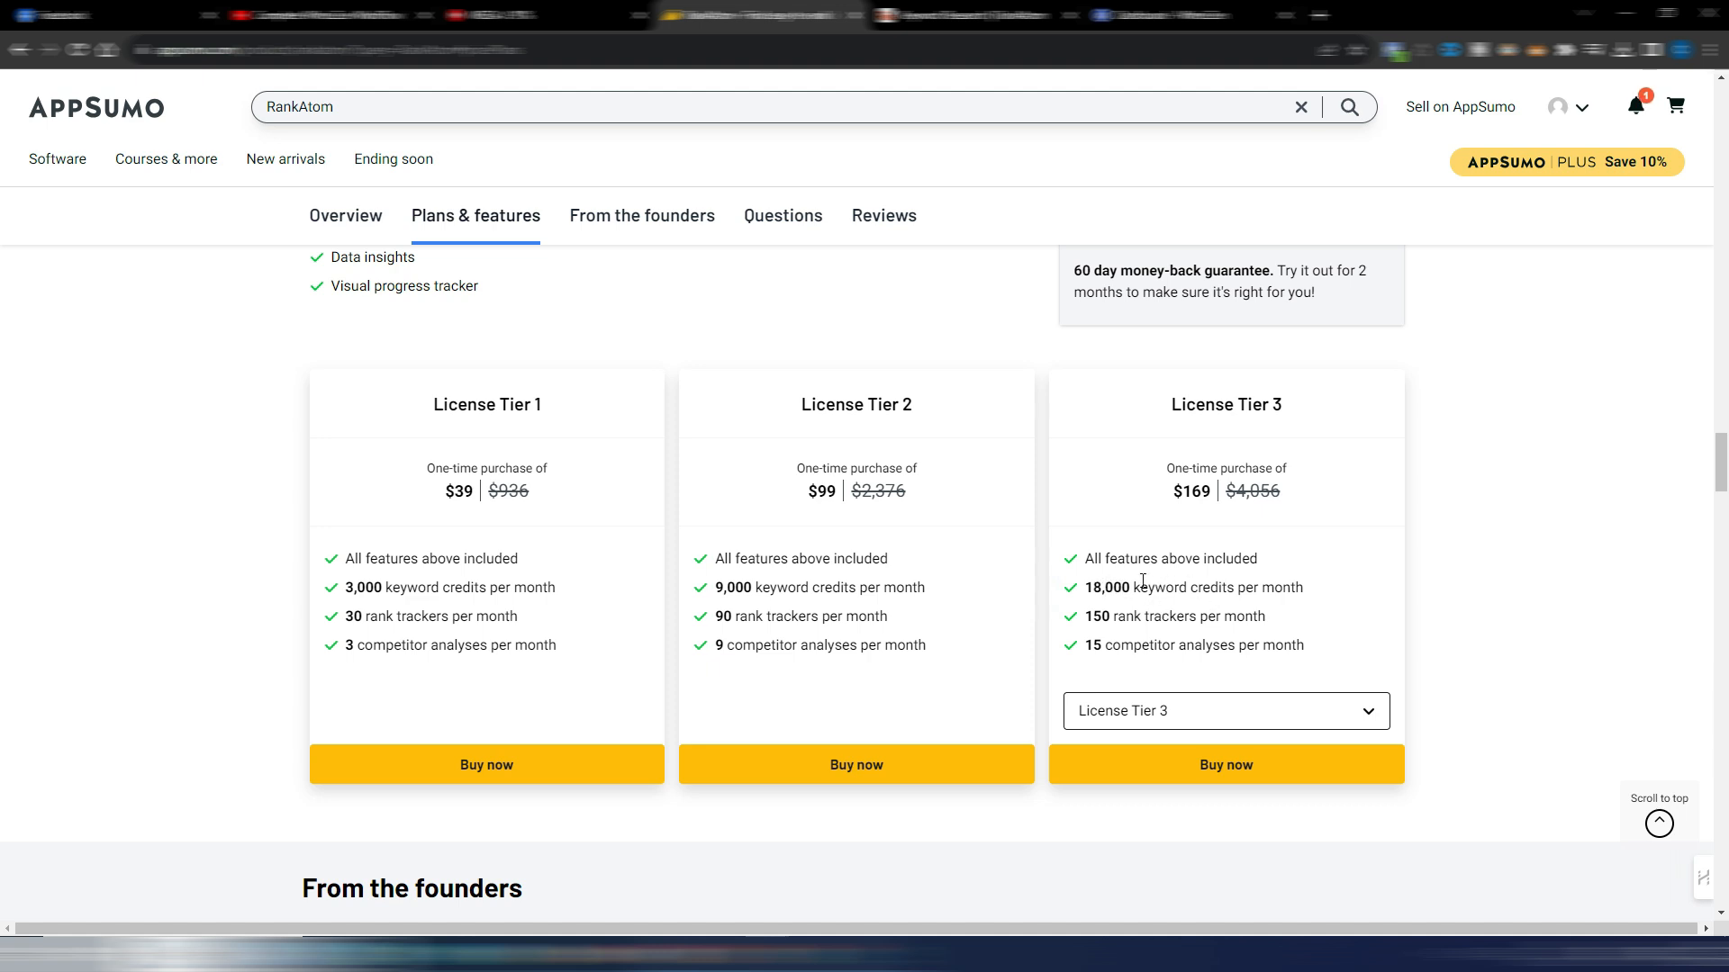
{"action": "left_click_drag", "start_coordinate": [1099, 587], "coordinate": [1254, 587]}
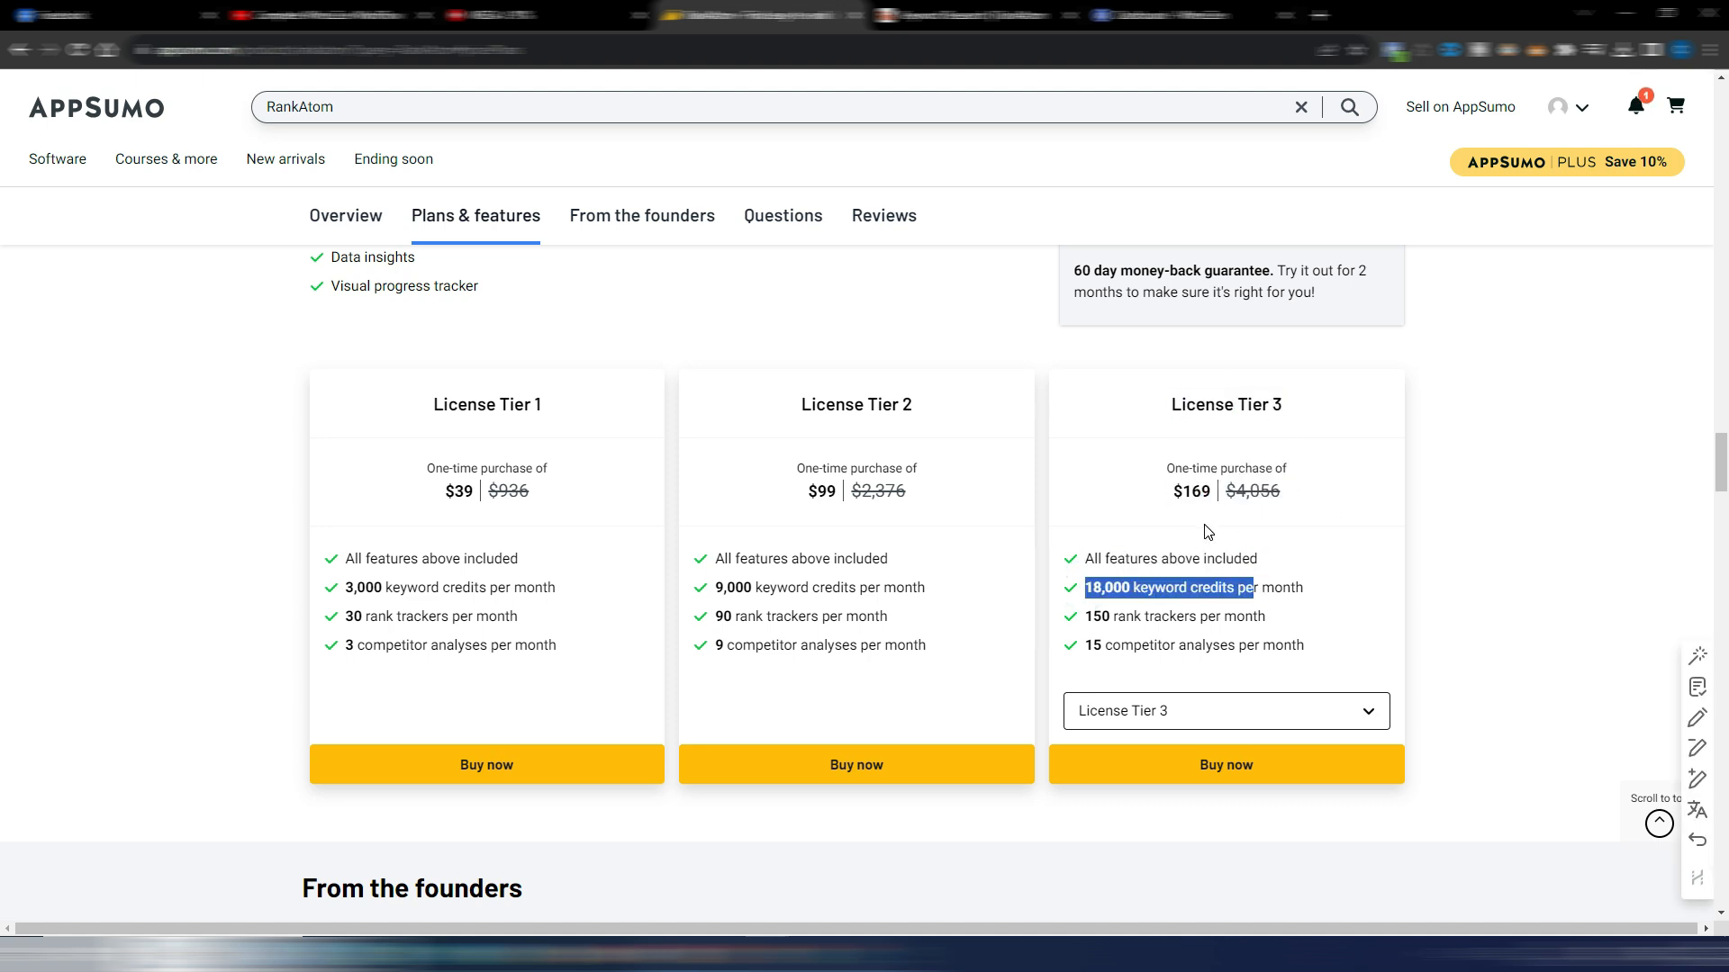
{"action": "left_click", "coordinate": [1194, 548]}
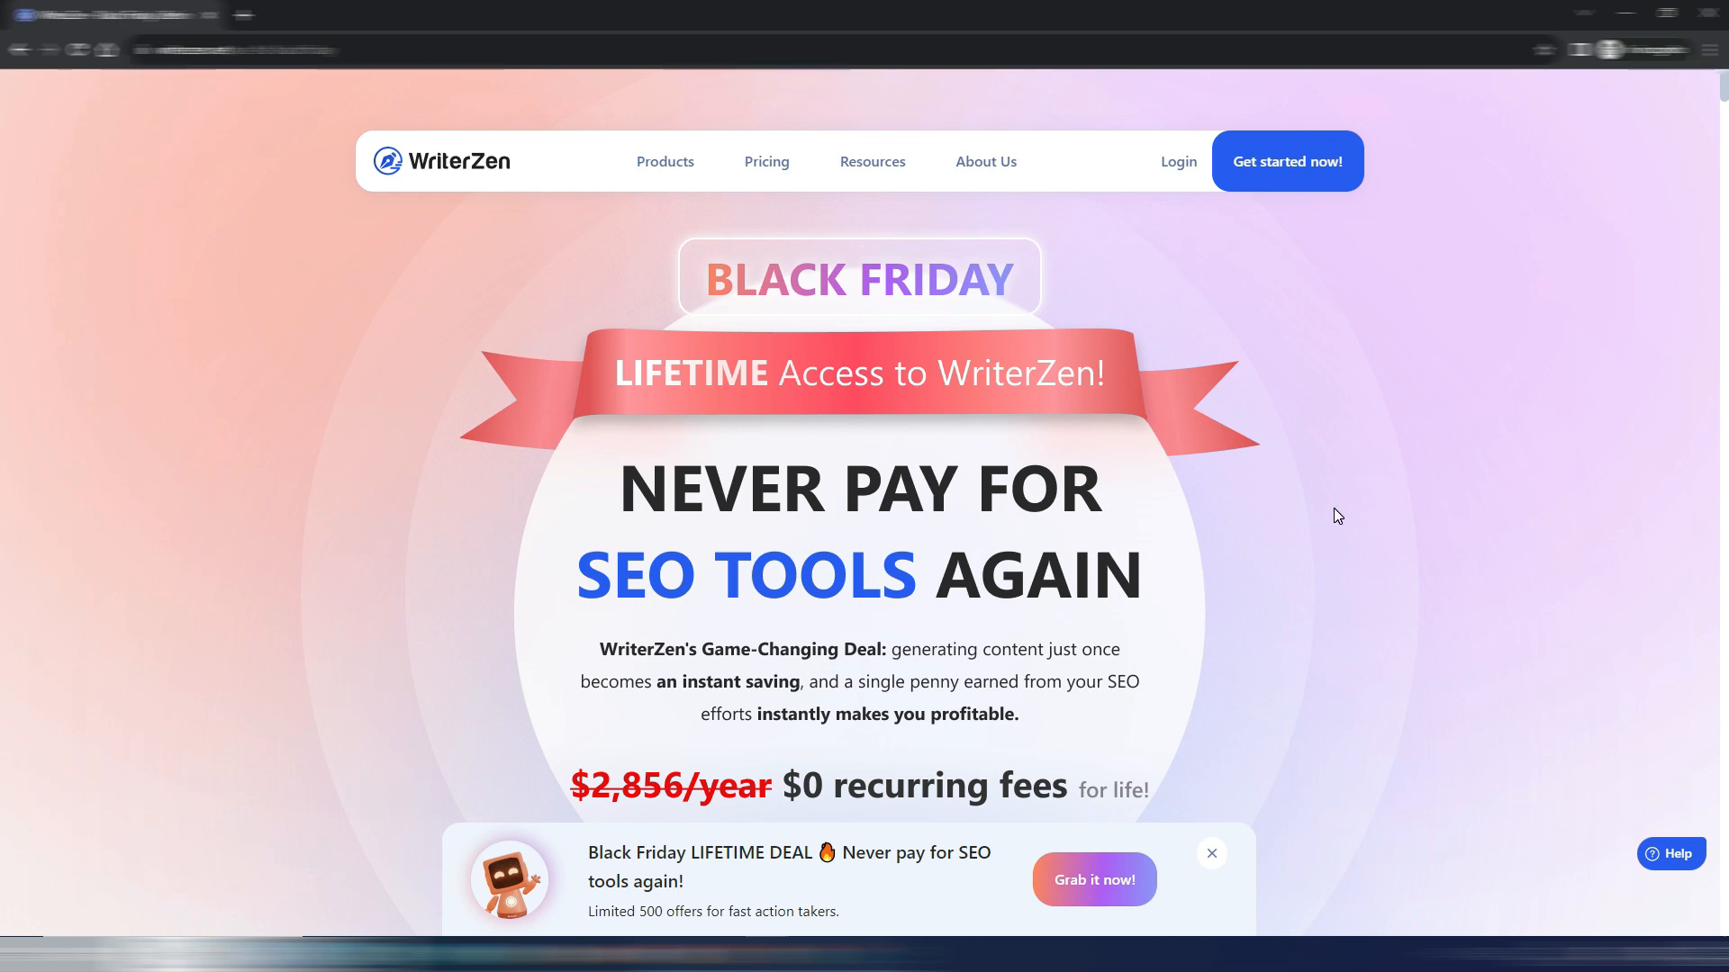
- Go through WriterZen's Black Friday lifetime deal page down to its pricing plans
{"action": "scroll", "coordinate": [1337, 515], "scroll_direction": "down", "scroll_amount": 4}
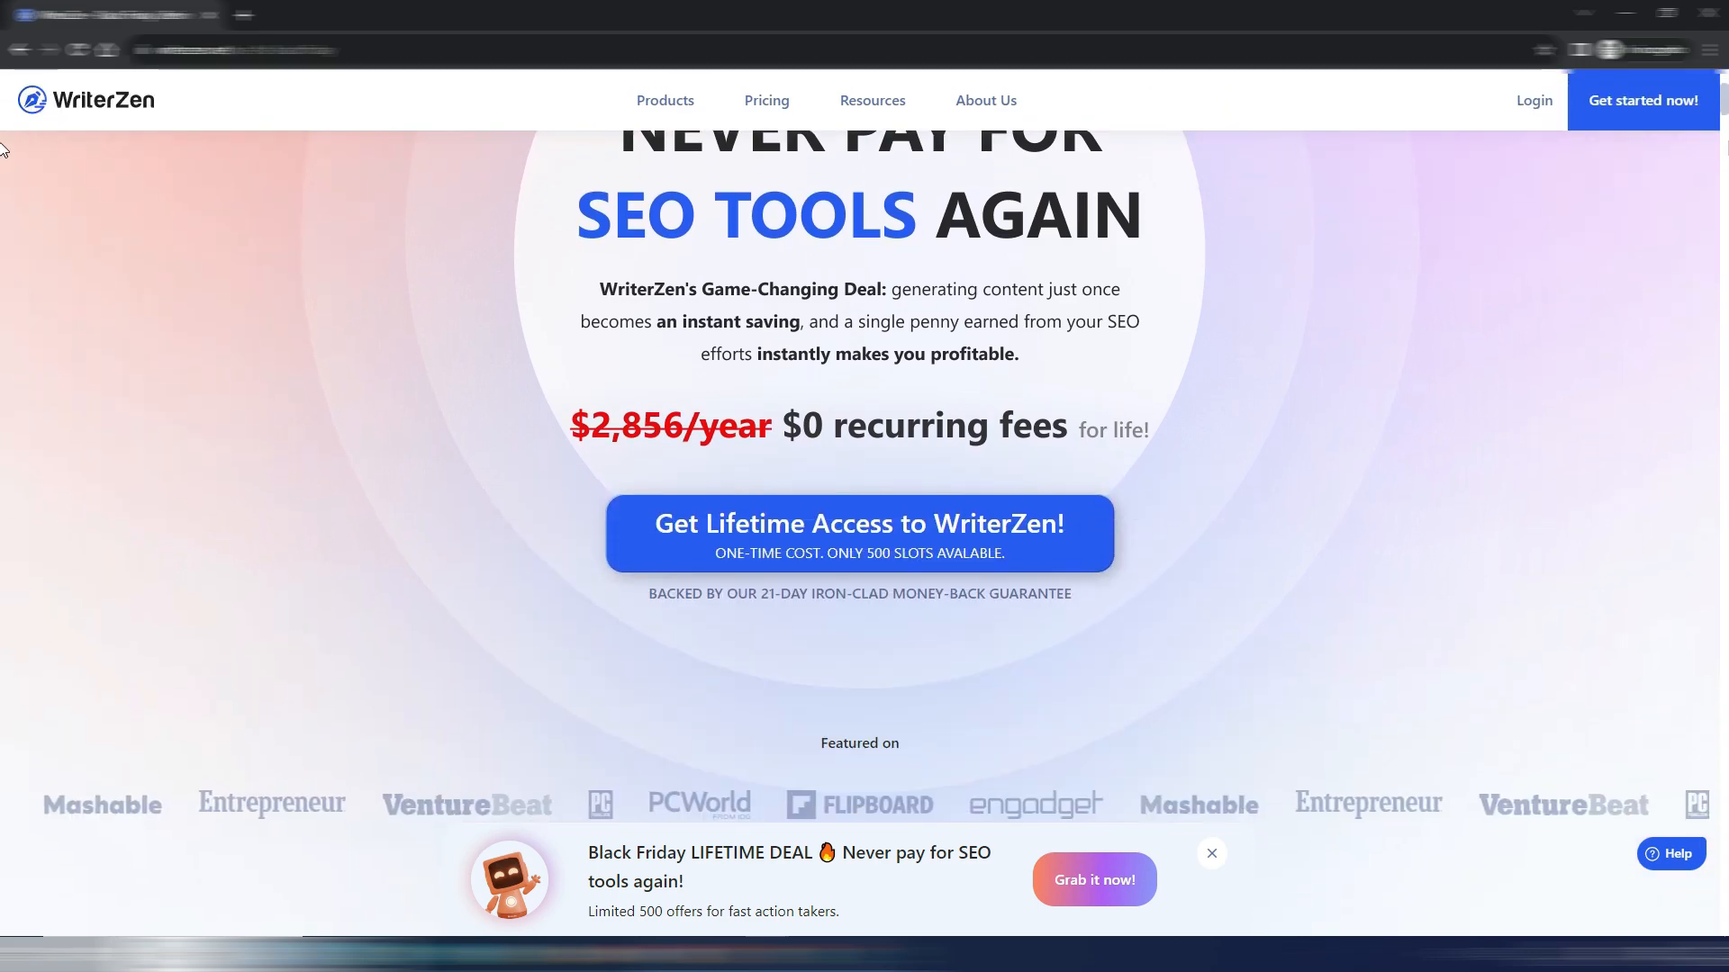
{"action": "scroll", "coordinate": [3, 324], "scroll_direction": "down", "scroll_amount": 15}
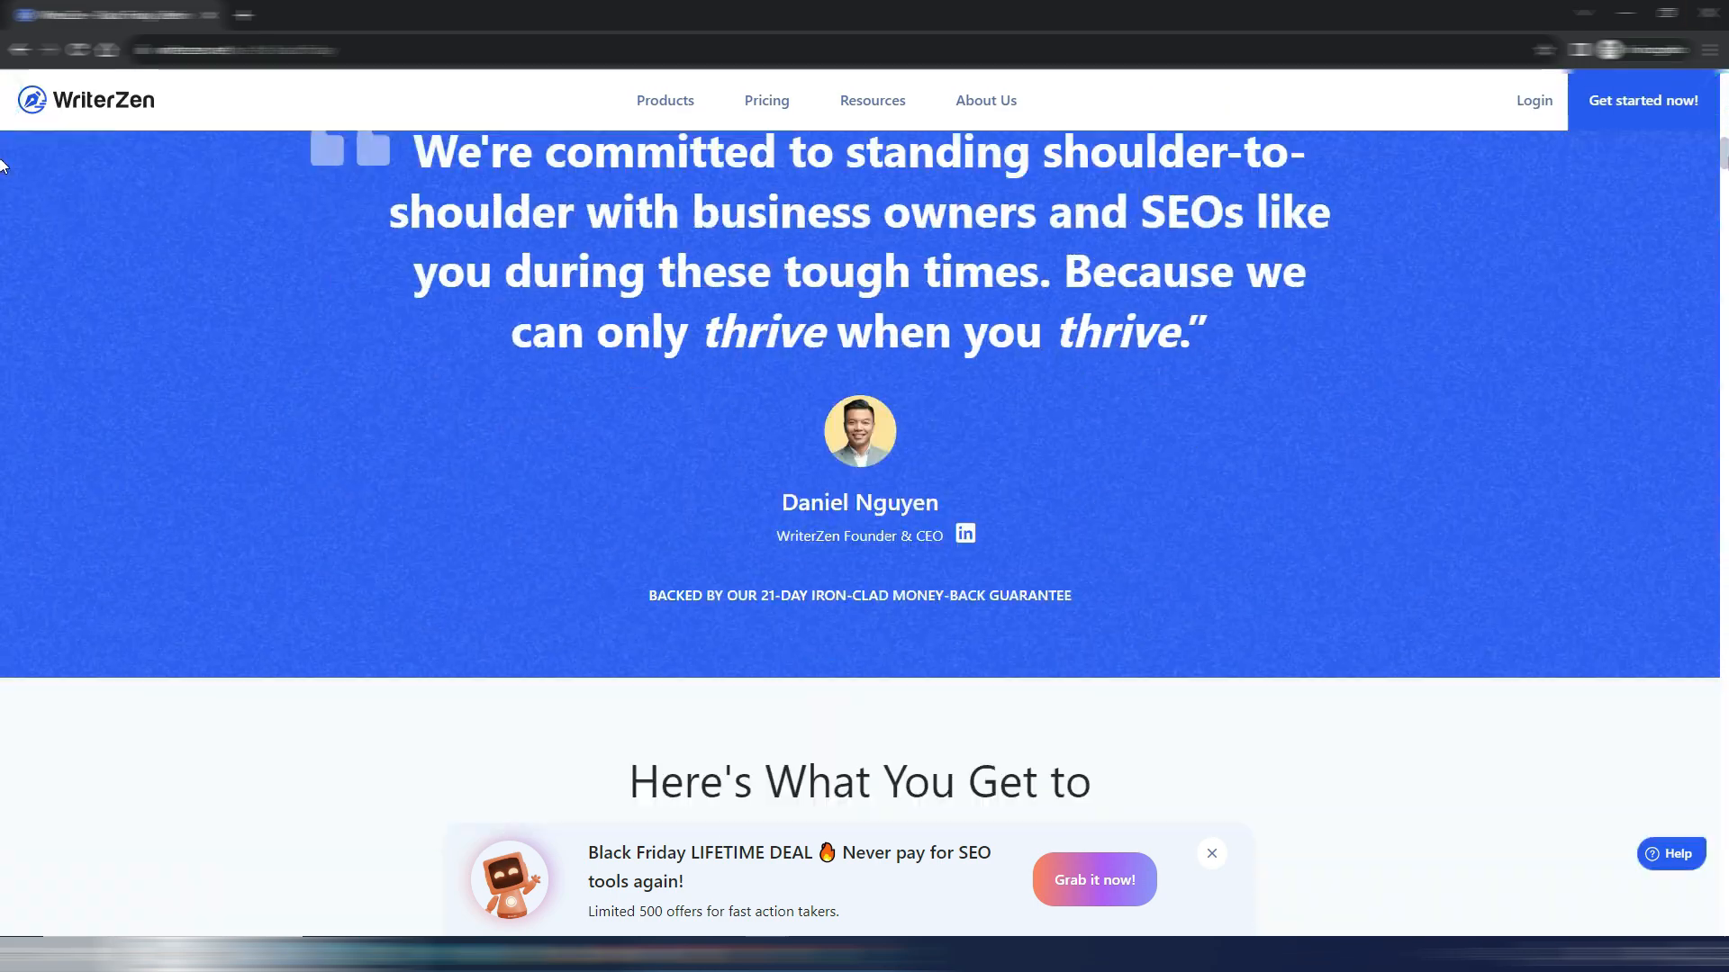
{"action": "scroll", "coordinate": [3, 324], "scroll_direction": "down", "scroll_amount": 20}
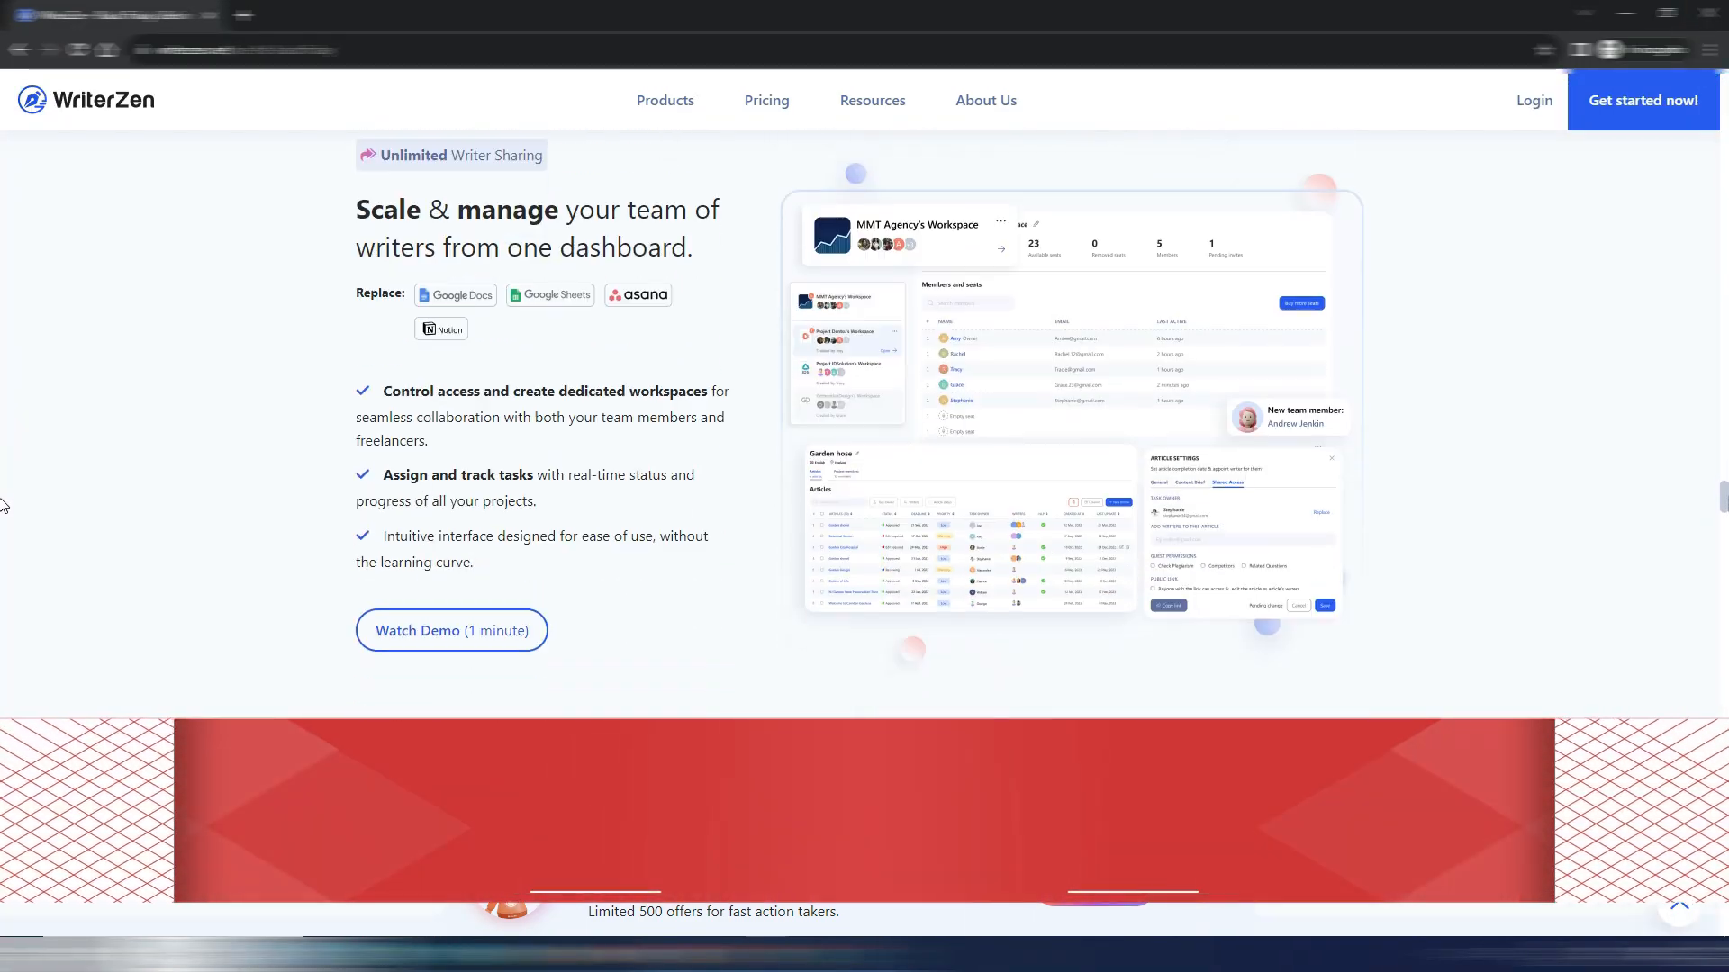
{"action": "scroll", "coordinate": [3, 519], "scroll_direction": "down", "scroll_amount": 20}
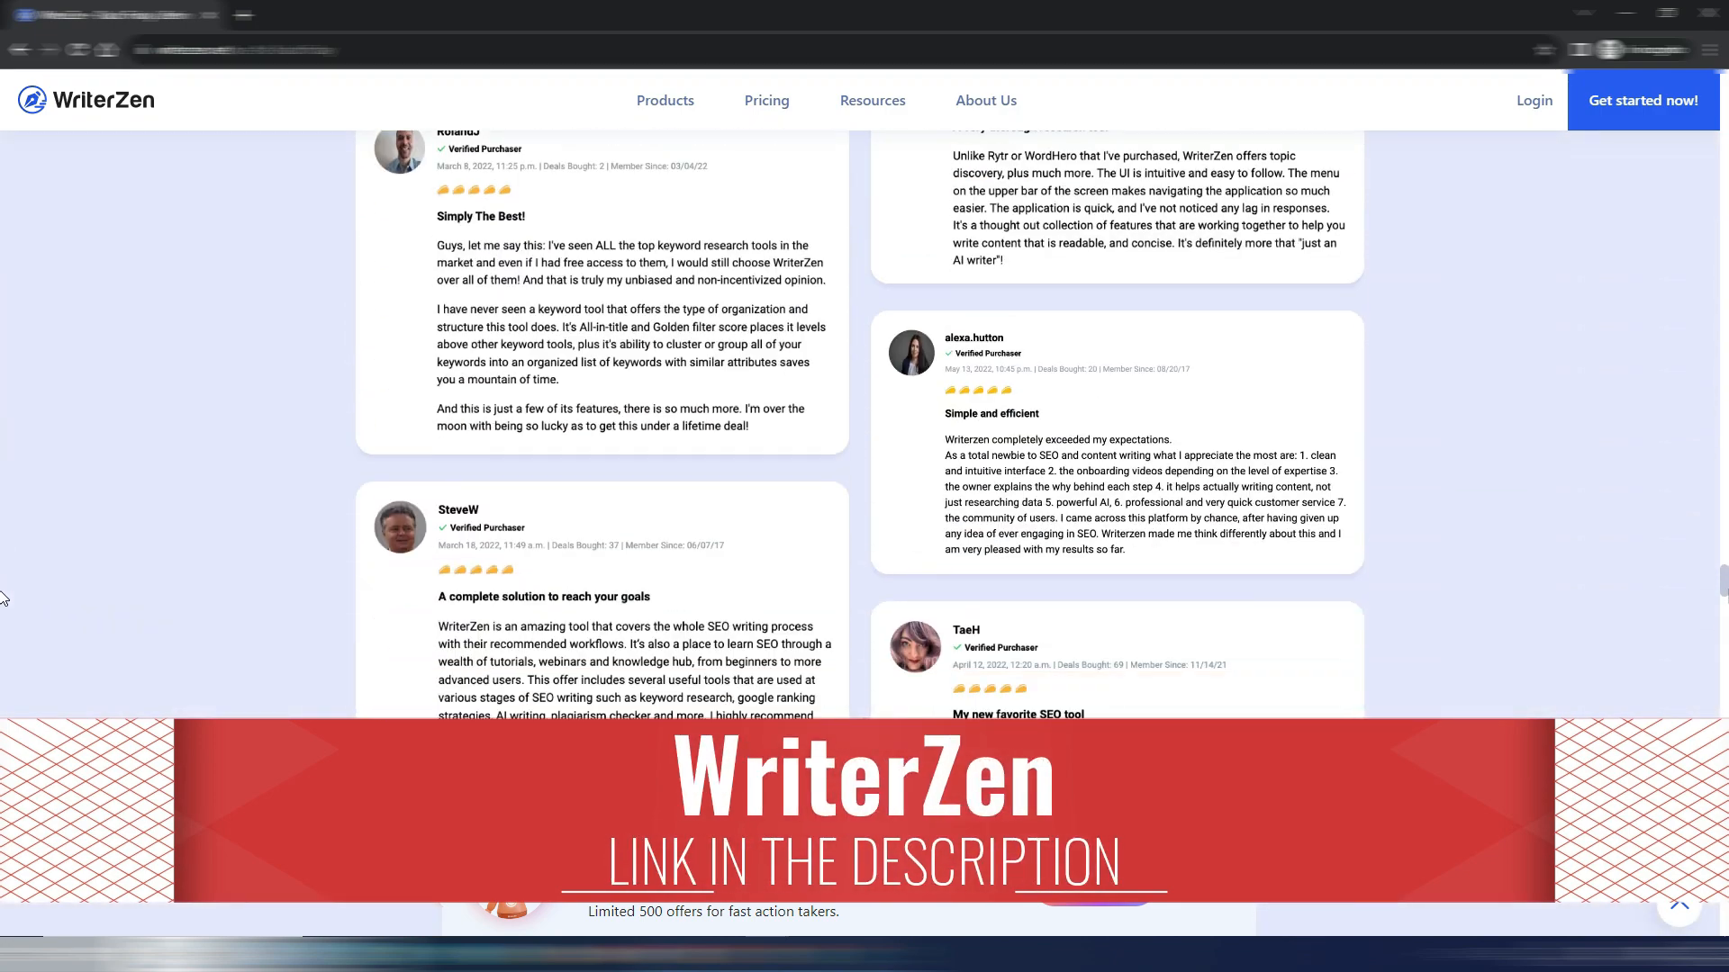
{"action": "scroll", "coordinate": [3, 643], "scroll_direction": "down", "scroll_amount": 20}
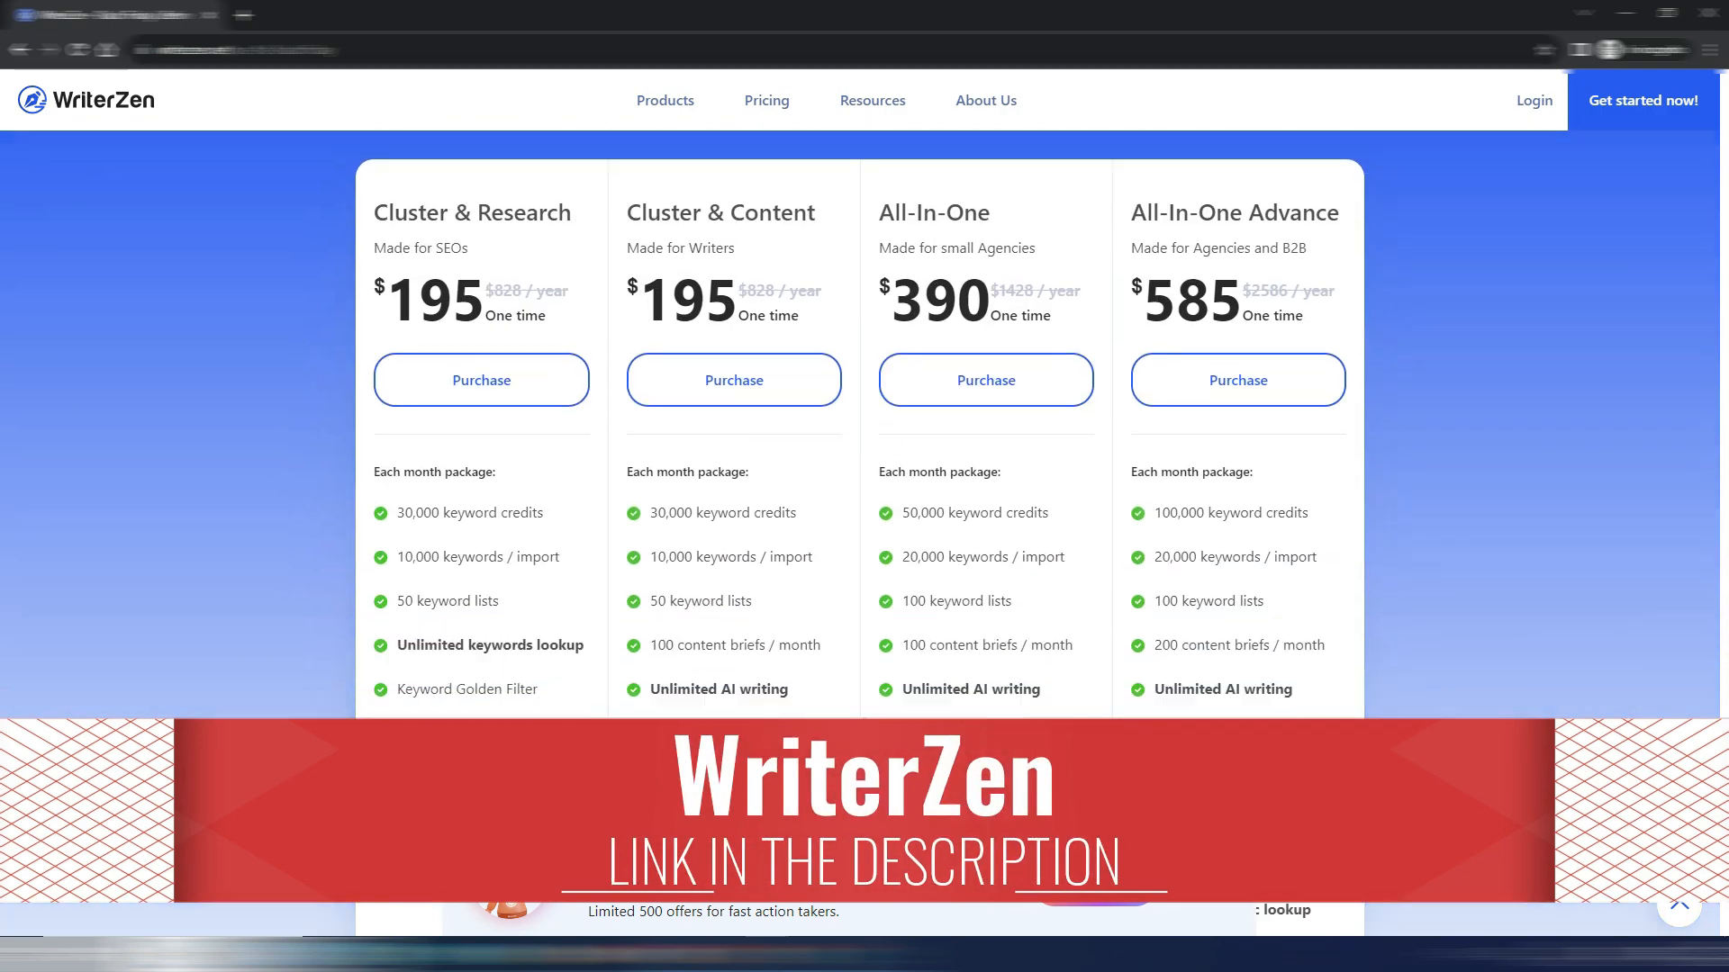
- Compare the prices and monthly packages of the four WriterZen lifetime plans, down to the extra member seats
{"action": "scroll", "coordinate": [865, 540], "scroll_direction": "up", "scroll_amount": 1}
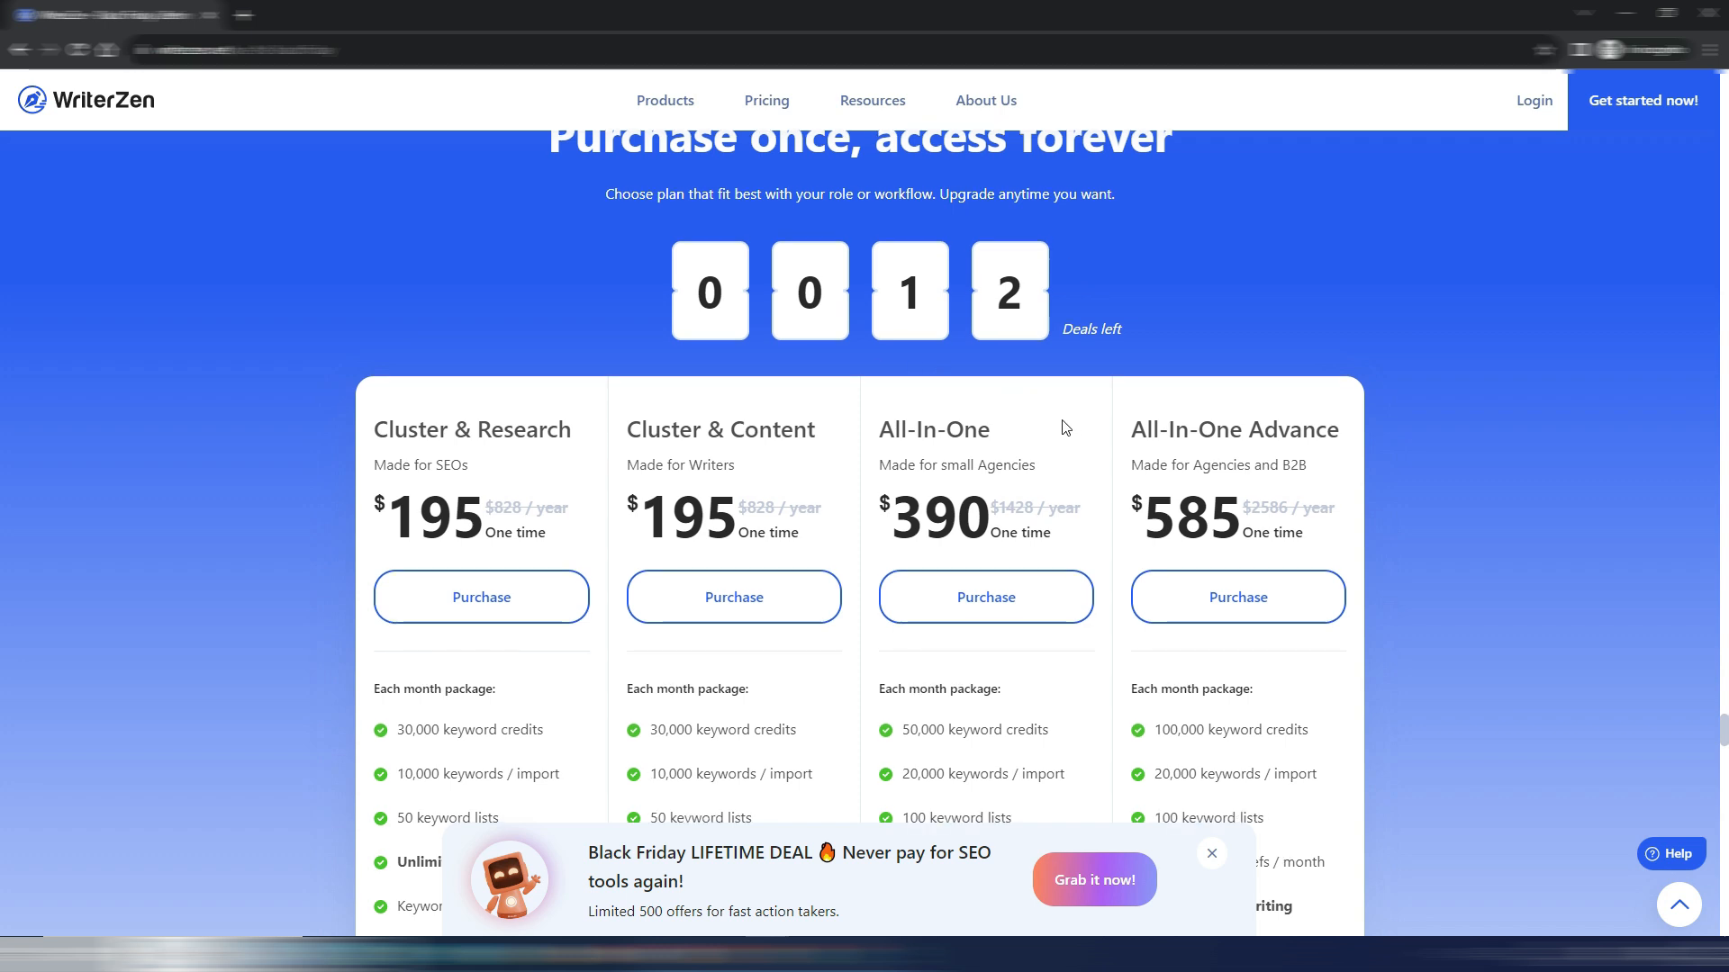
{"action": "scroll", "coordinate": [1065, 428], "scroll_direction": "down", "scroll_amount": 2}
{"action": "scroll", "coordinate": [1062, 424], "scroll_direction": "down", "scroll_amount": 1}
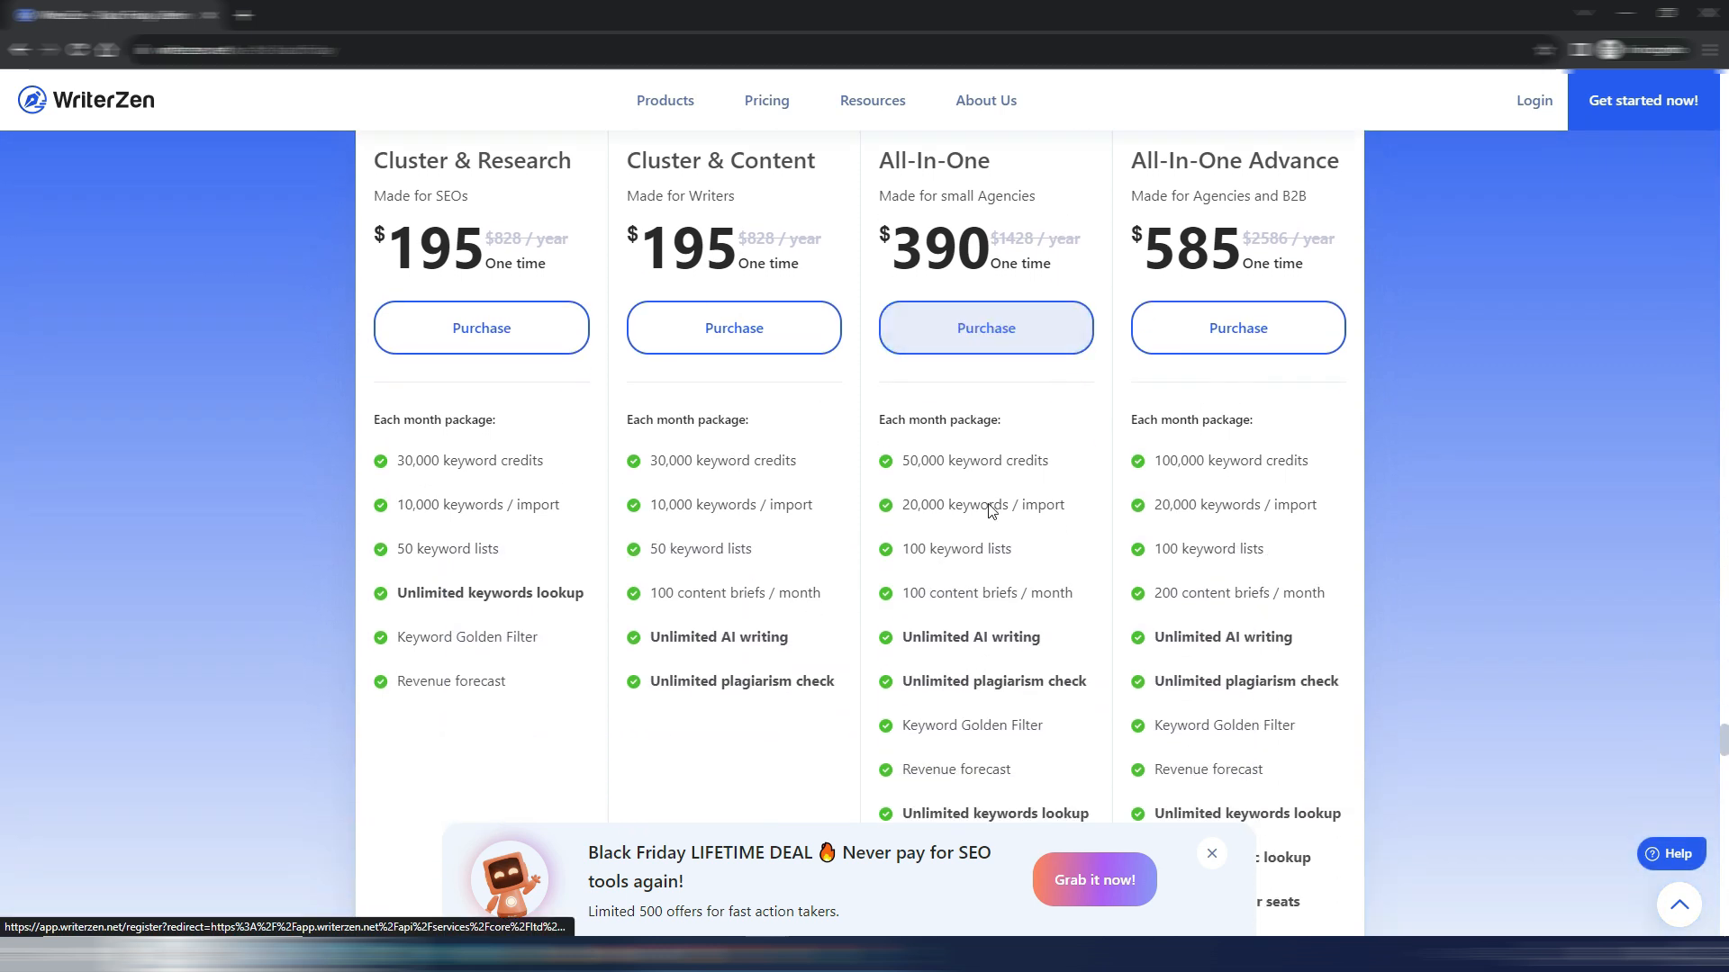
{"action": "scroll", "coordinate": [1008, 505], "scroll_direction": "up", "scroll_amount": 2}
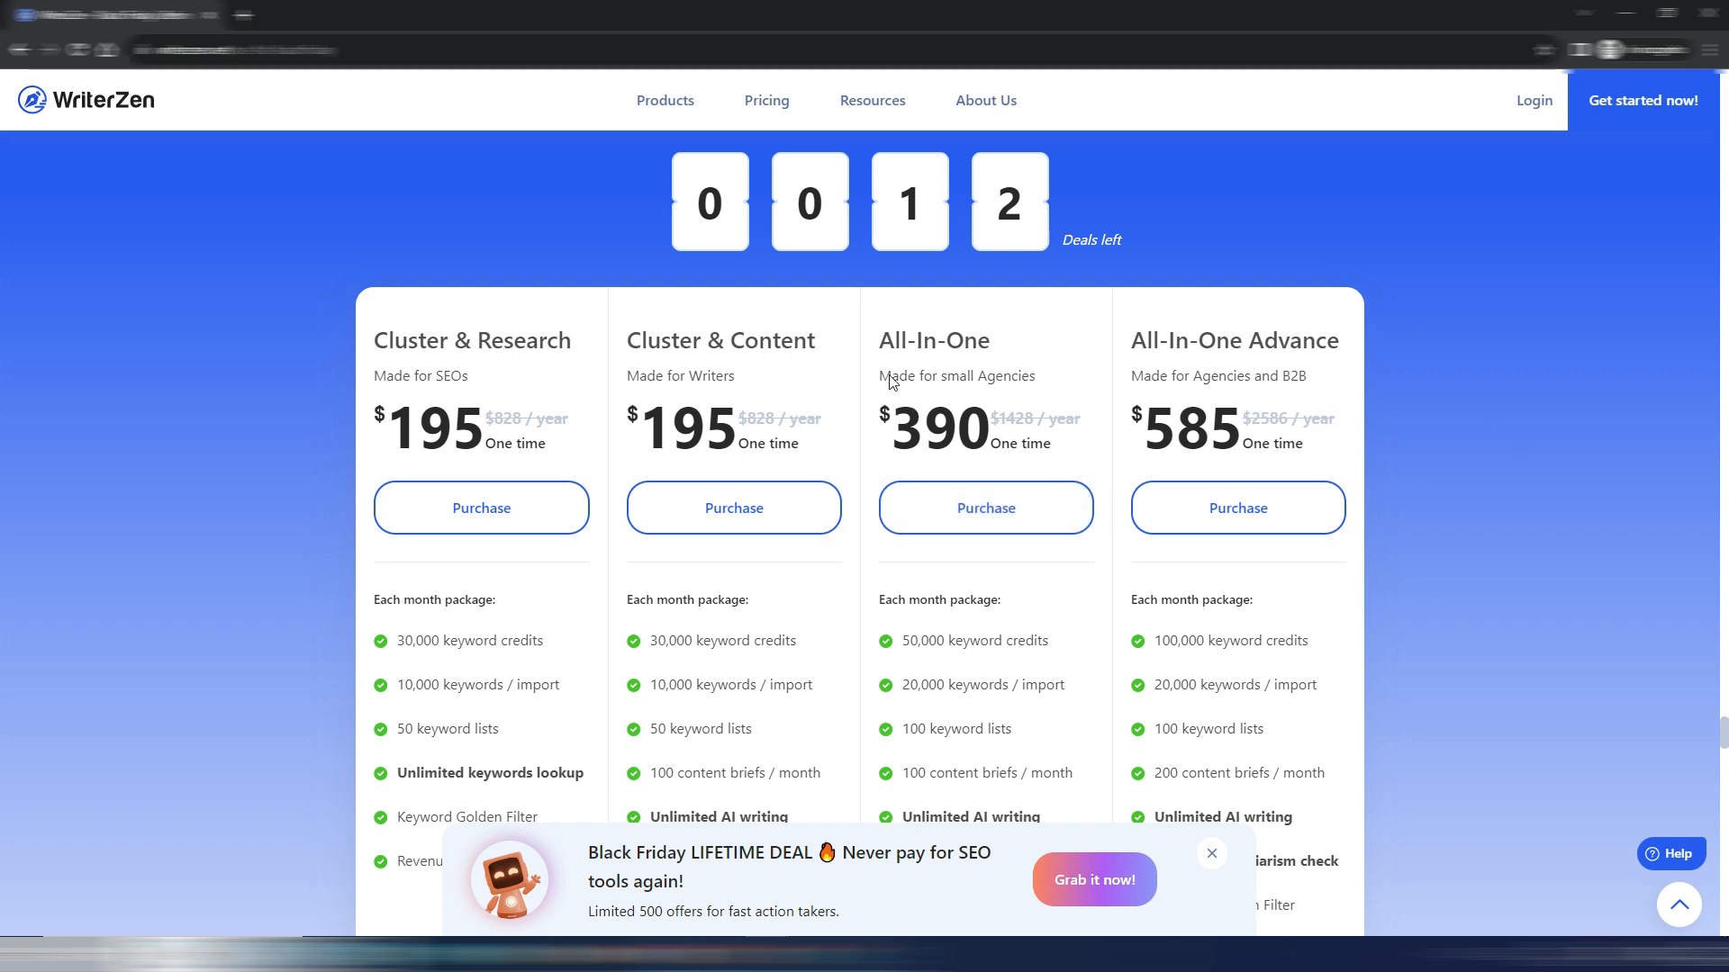
{"action": "scroll", "coordinate": [1029, 474], "scroll_direction": "down", "scroll_amount": 2}
{"action": "scroll", "coordinate": [1029, 474], "scroll_direction": "down", "scroll_amount": 2}
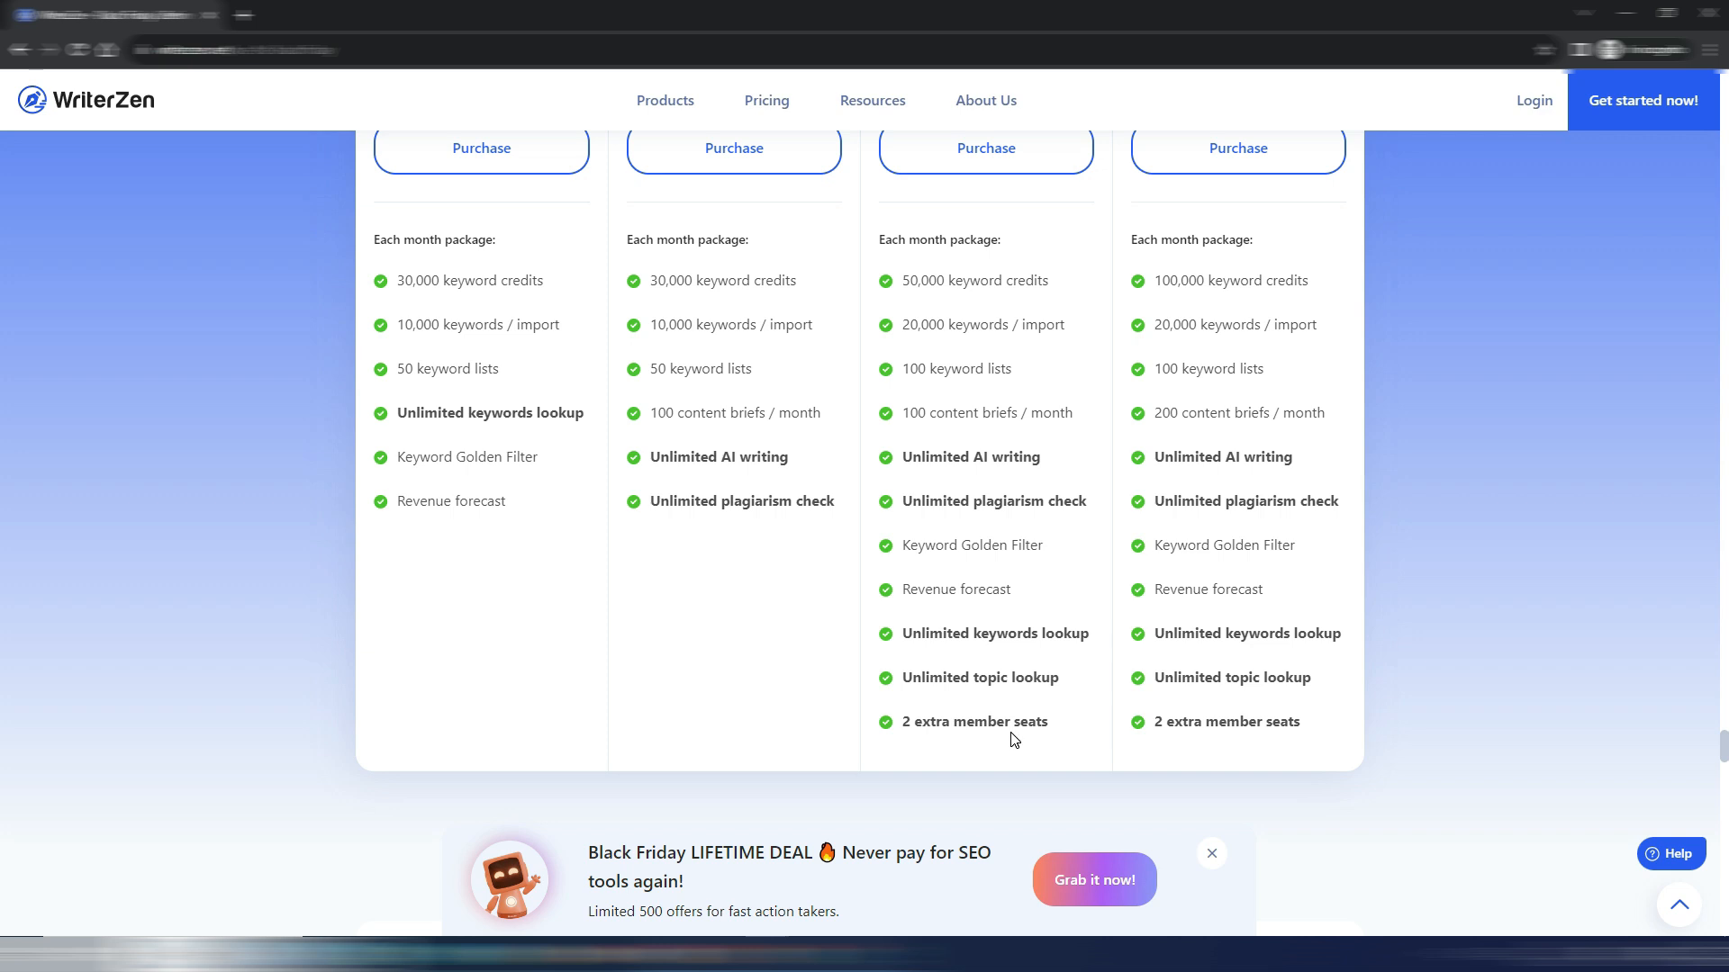
- Return to the WriterZen plan prices and switch back to RankAtom's Keyword Research page
{"action": "scroll", "coordinate": [1015, 739], "scroll_direction": "up", "scroll_amount": 5}
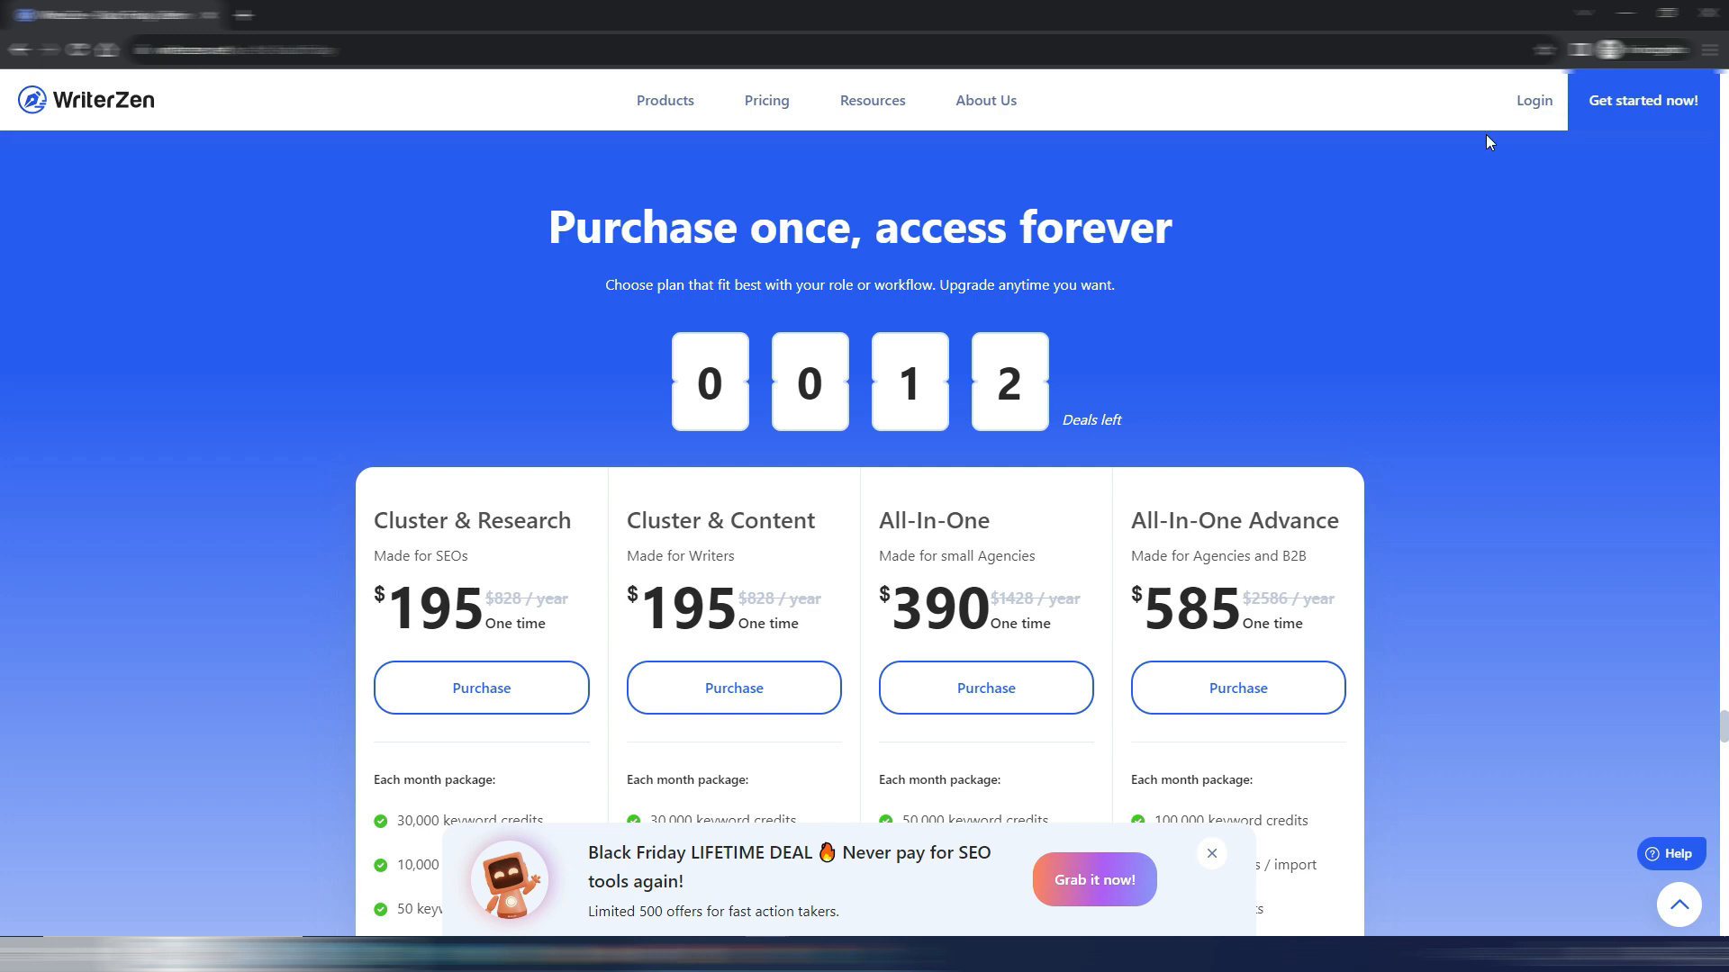
{"action": "left_click", "coordinate": [1630, 16]}
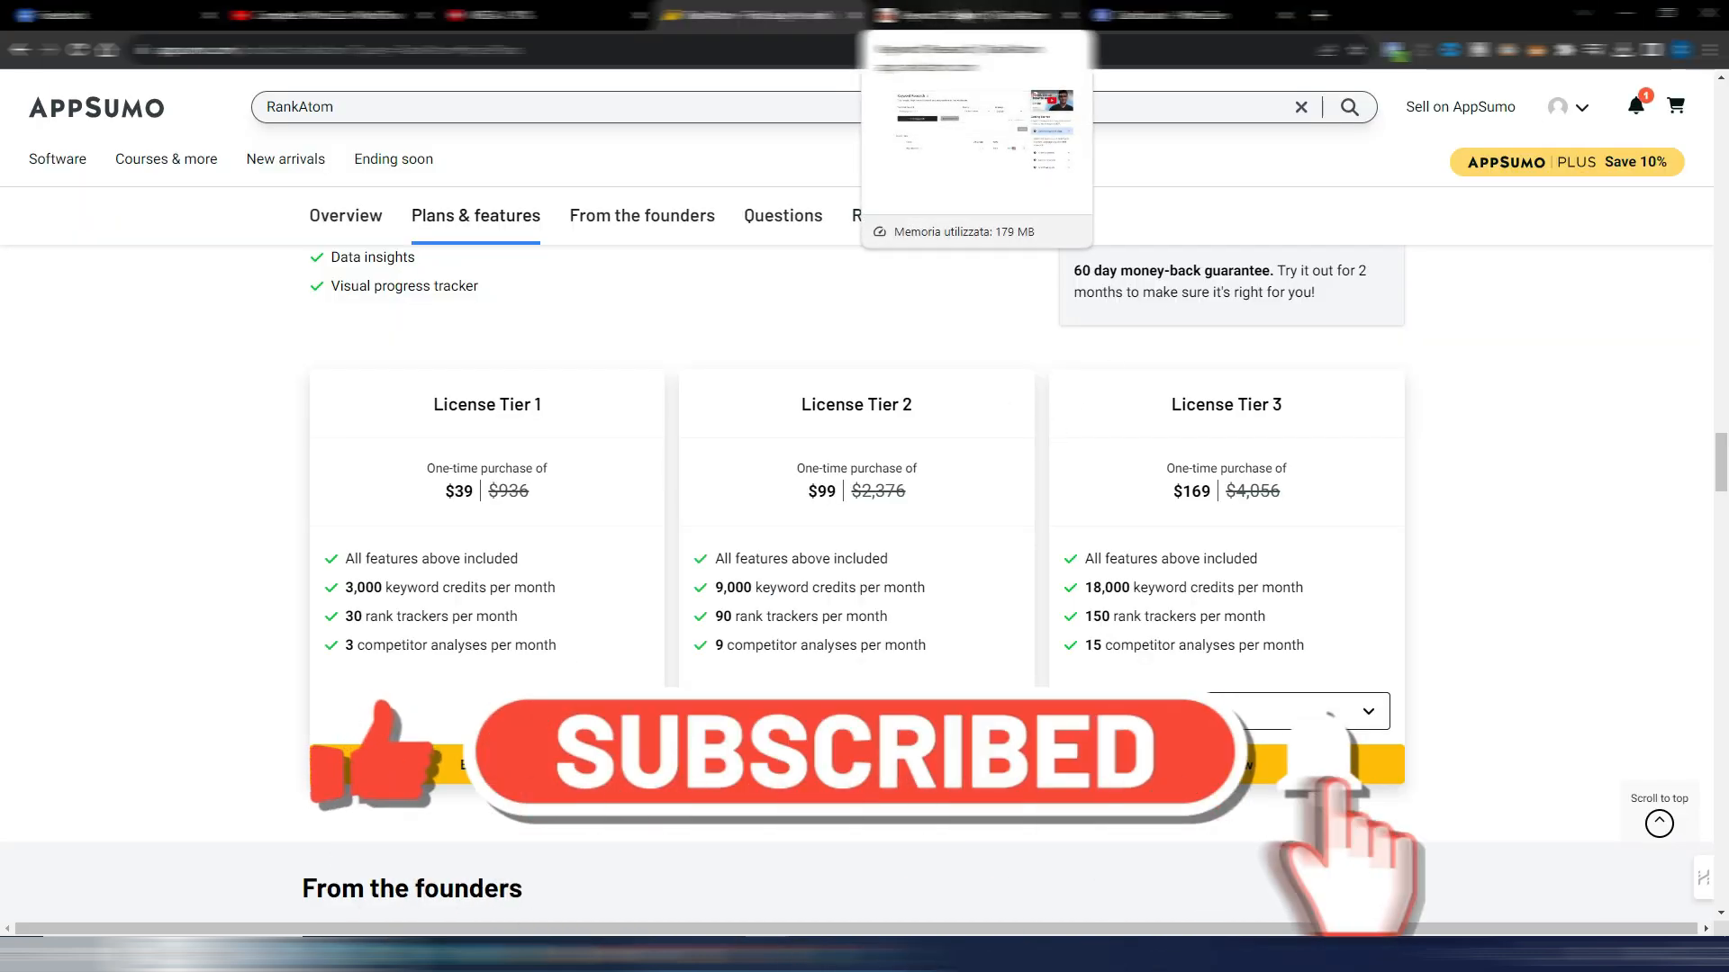
{"action": "left_click", "coordinate": [963, 15]}
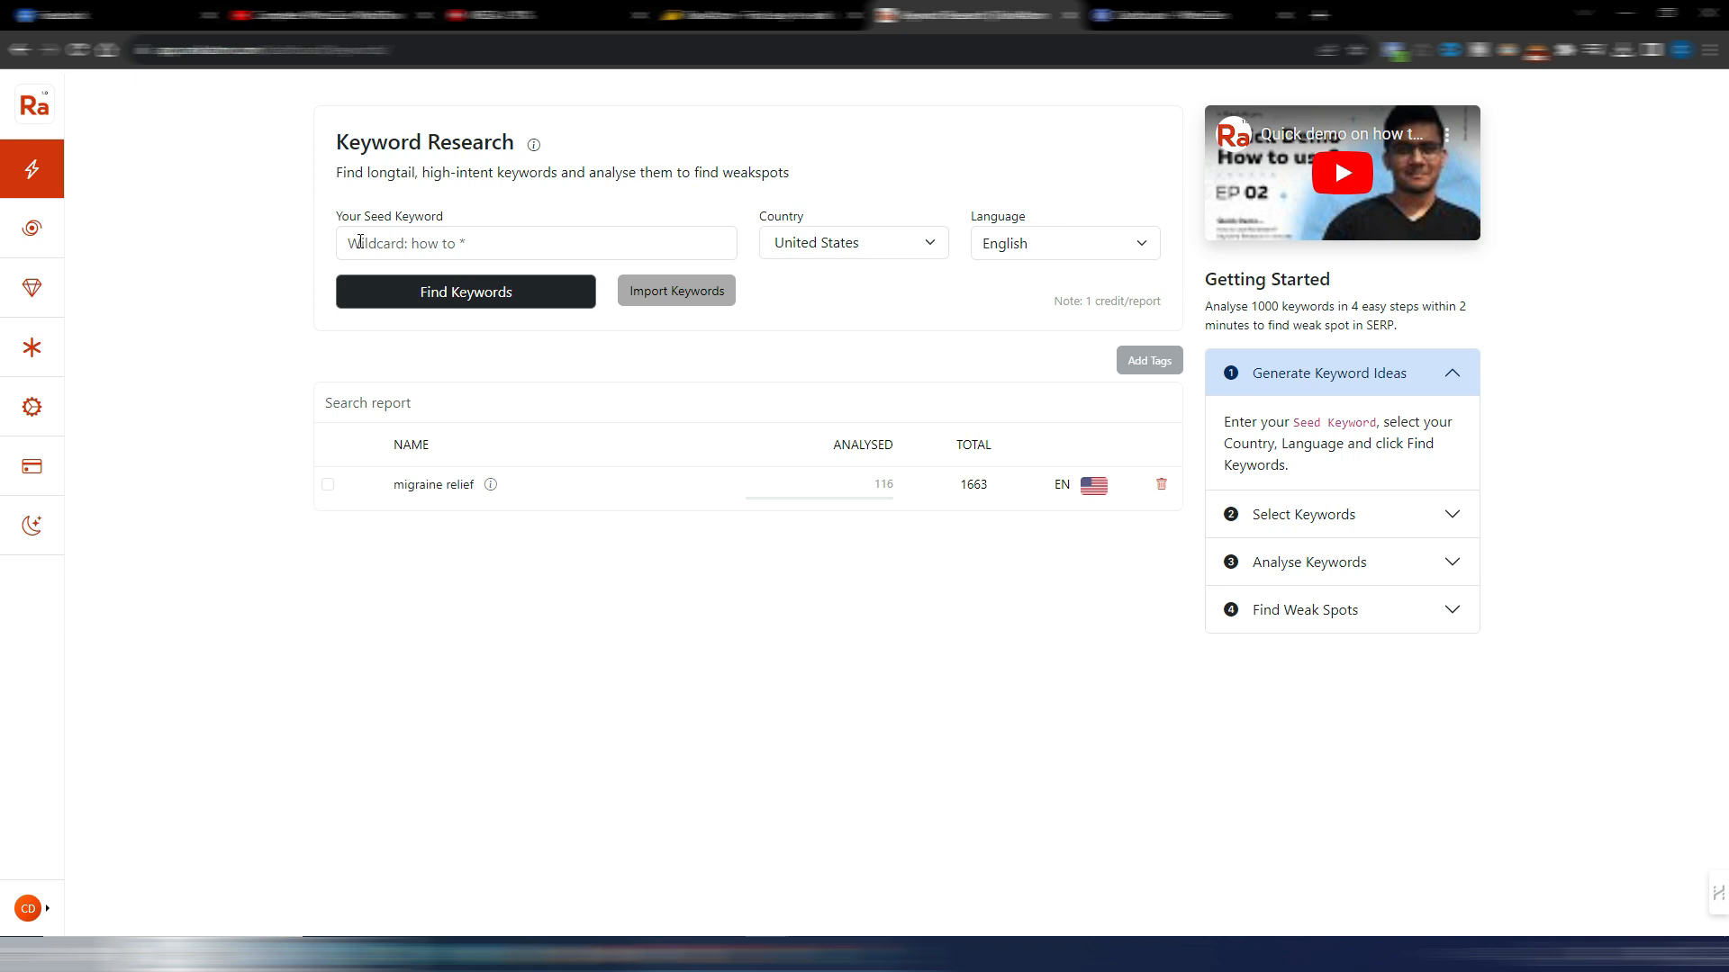
- Enter "best car *" as an example of a wildcard seed keyword and clear the field again
{"action": "left_click", "coordinate": [507, 242]}
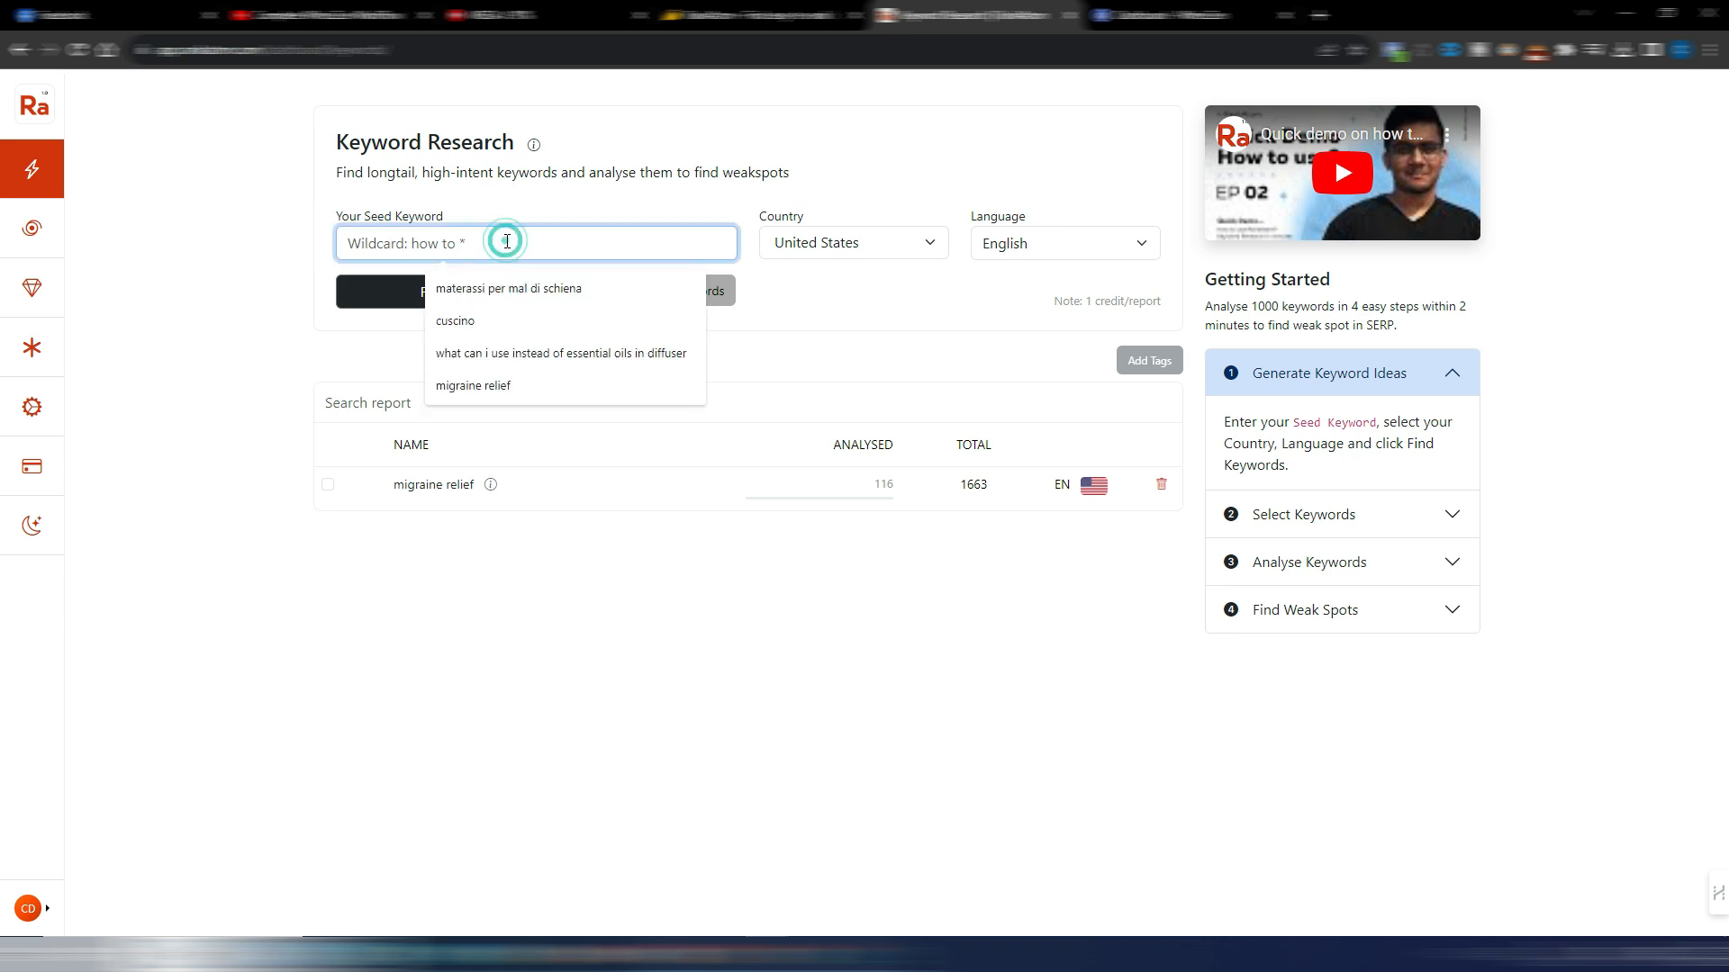
{"action": "type", "text": "best car *"}
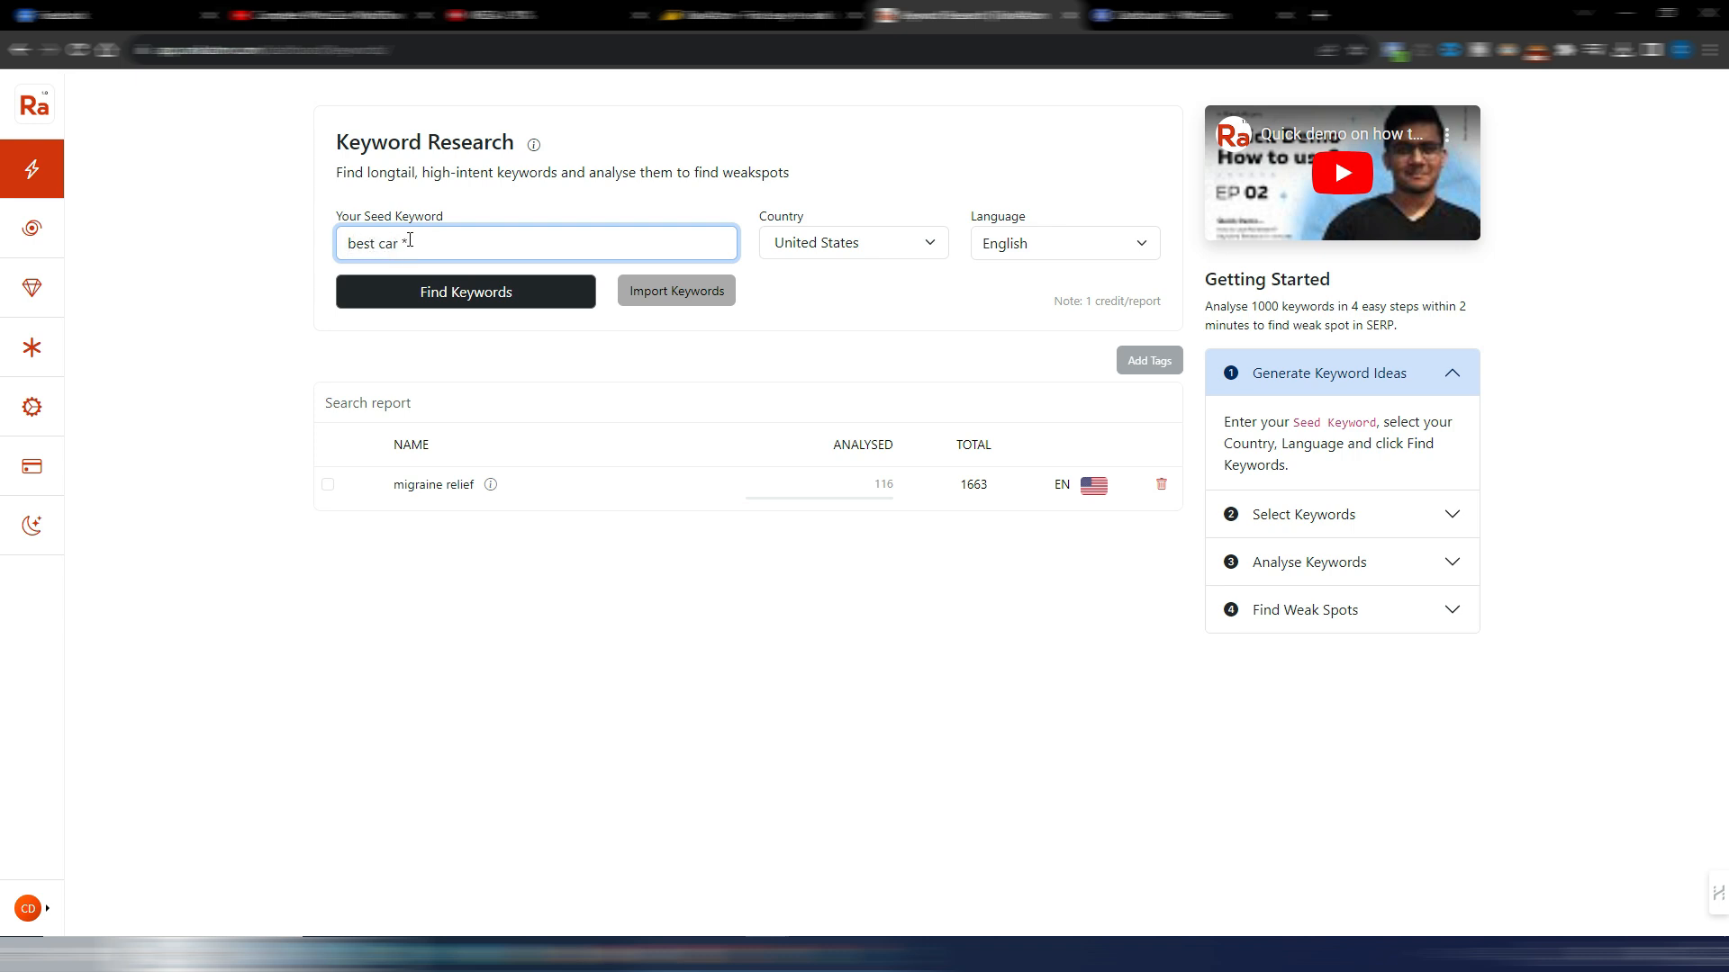
{"action": "key", "text": "BackSpace"}
{"action": "triple_click", "coordinate": [448, 243]}
{"action": "key", "text": "BackSpace"}
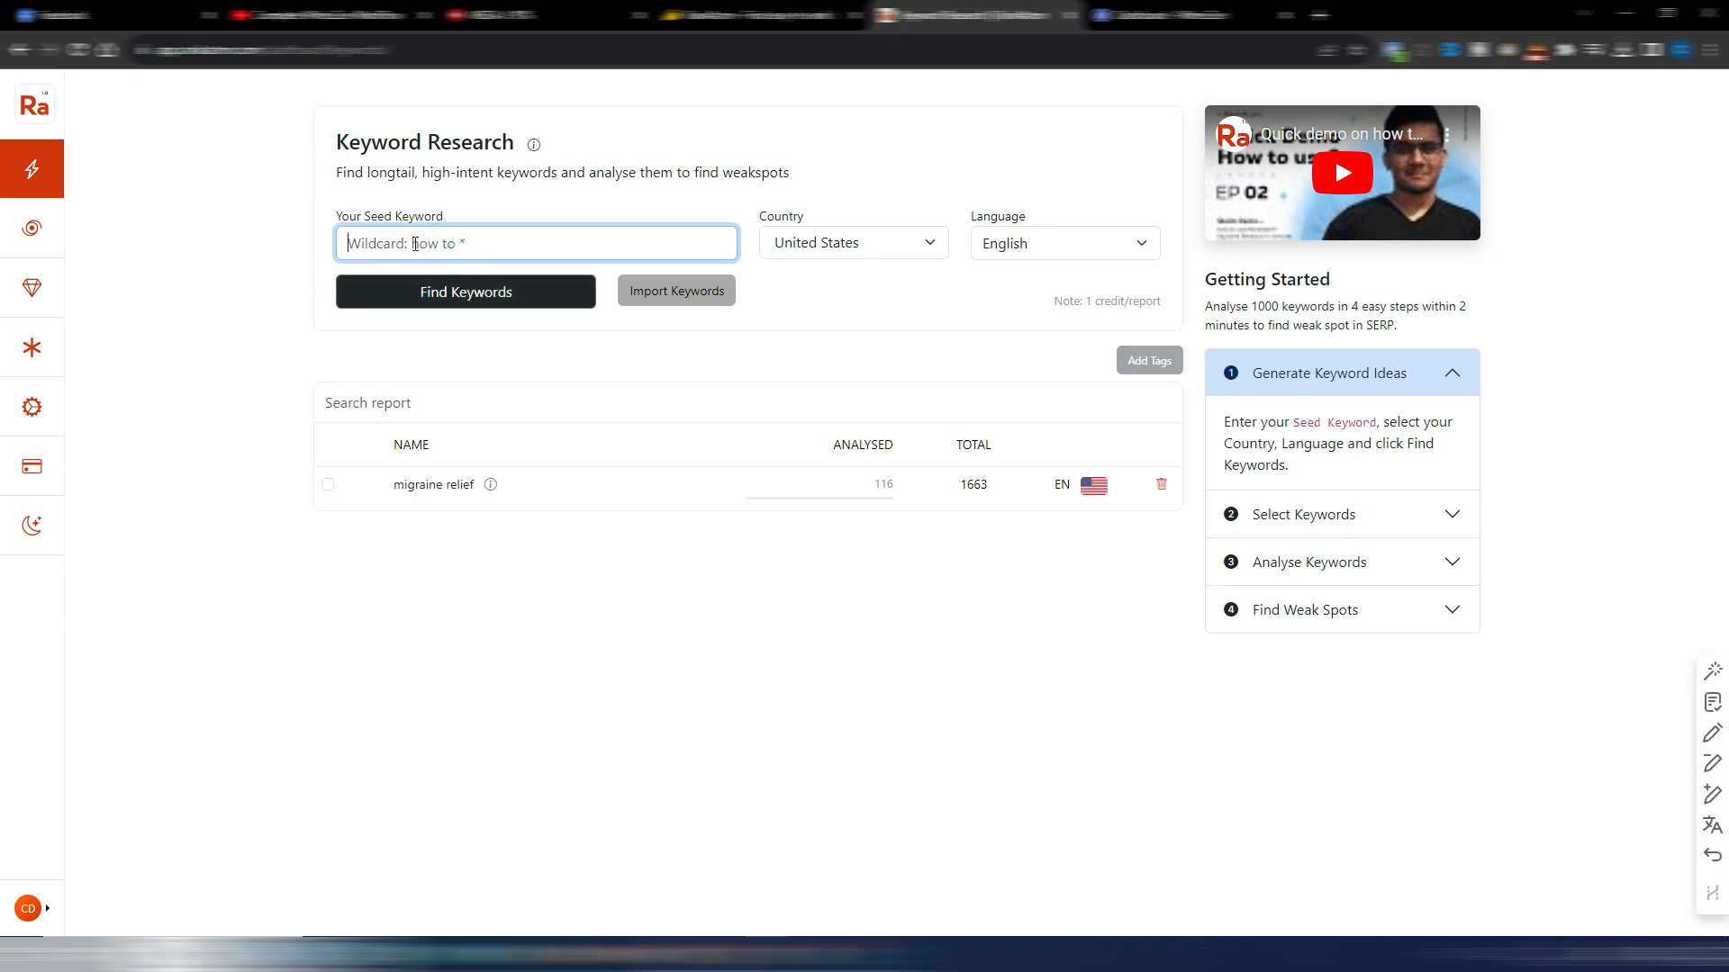
- Look at the keyword import form, find keywords for the seed "essential oils for hair" and open the new report
{"action": "left_click", "coordinate": [508, 240]}
{"action": "type", "text": "essential oils for hair"}
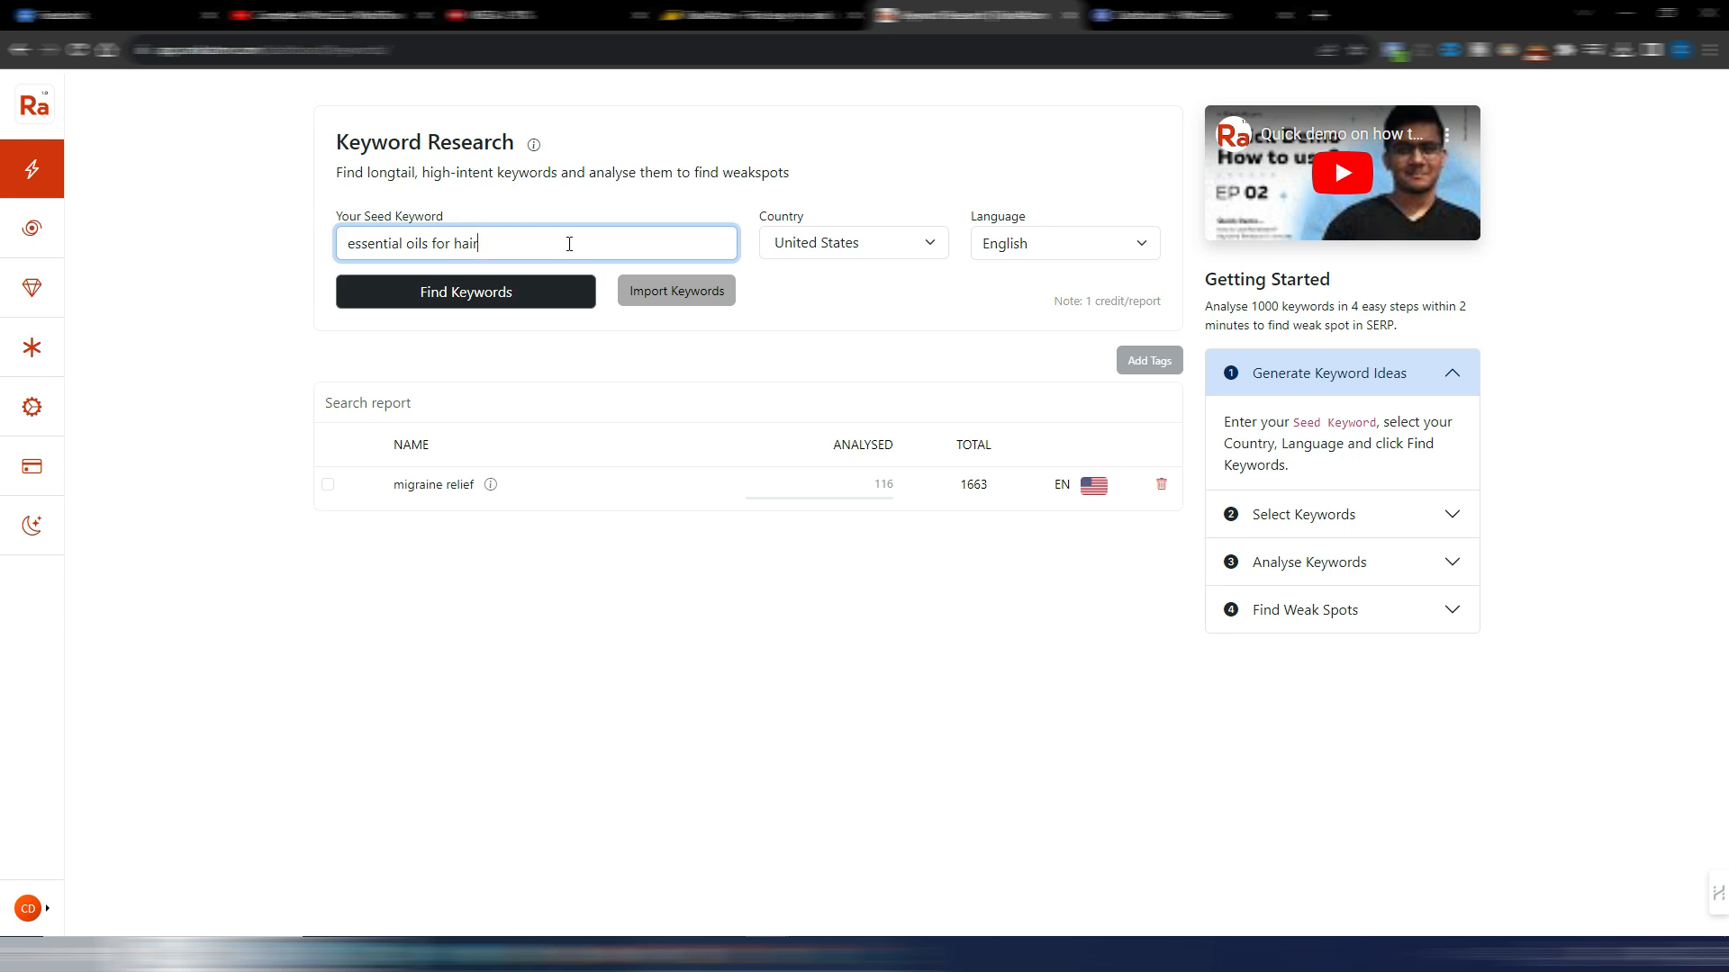
{"action": "left_click", "coordinate": [691, 300]}
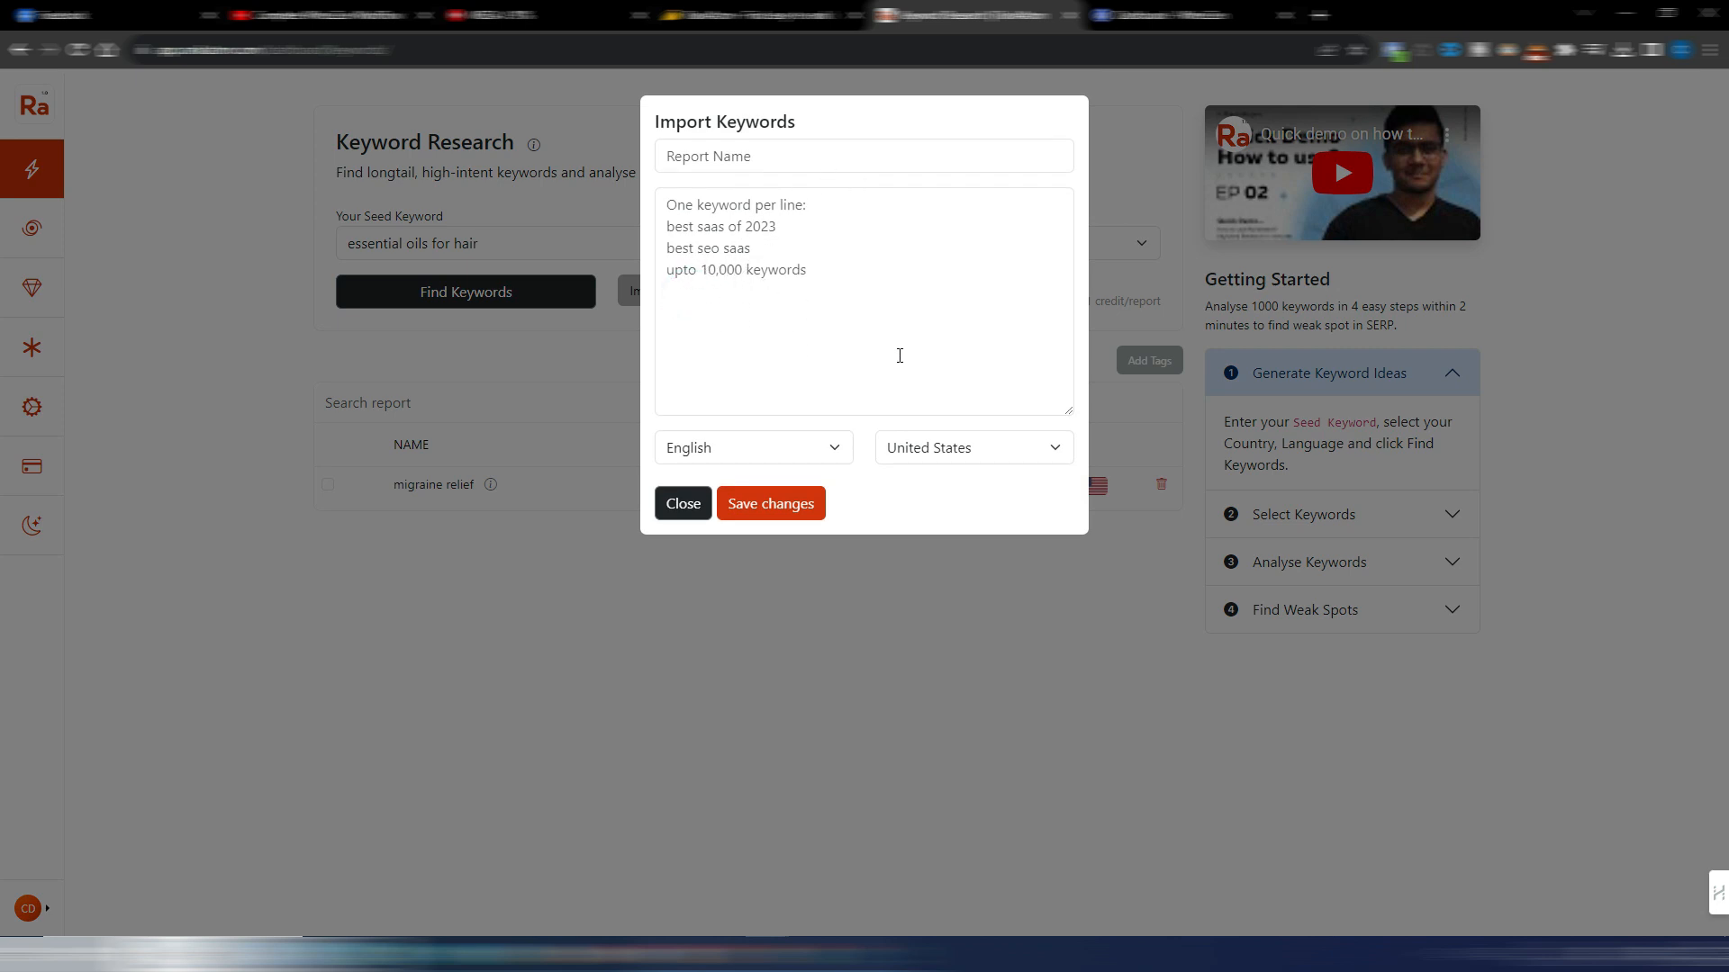
{"action": "left_click", "coordinate": [682, 503]}
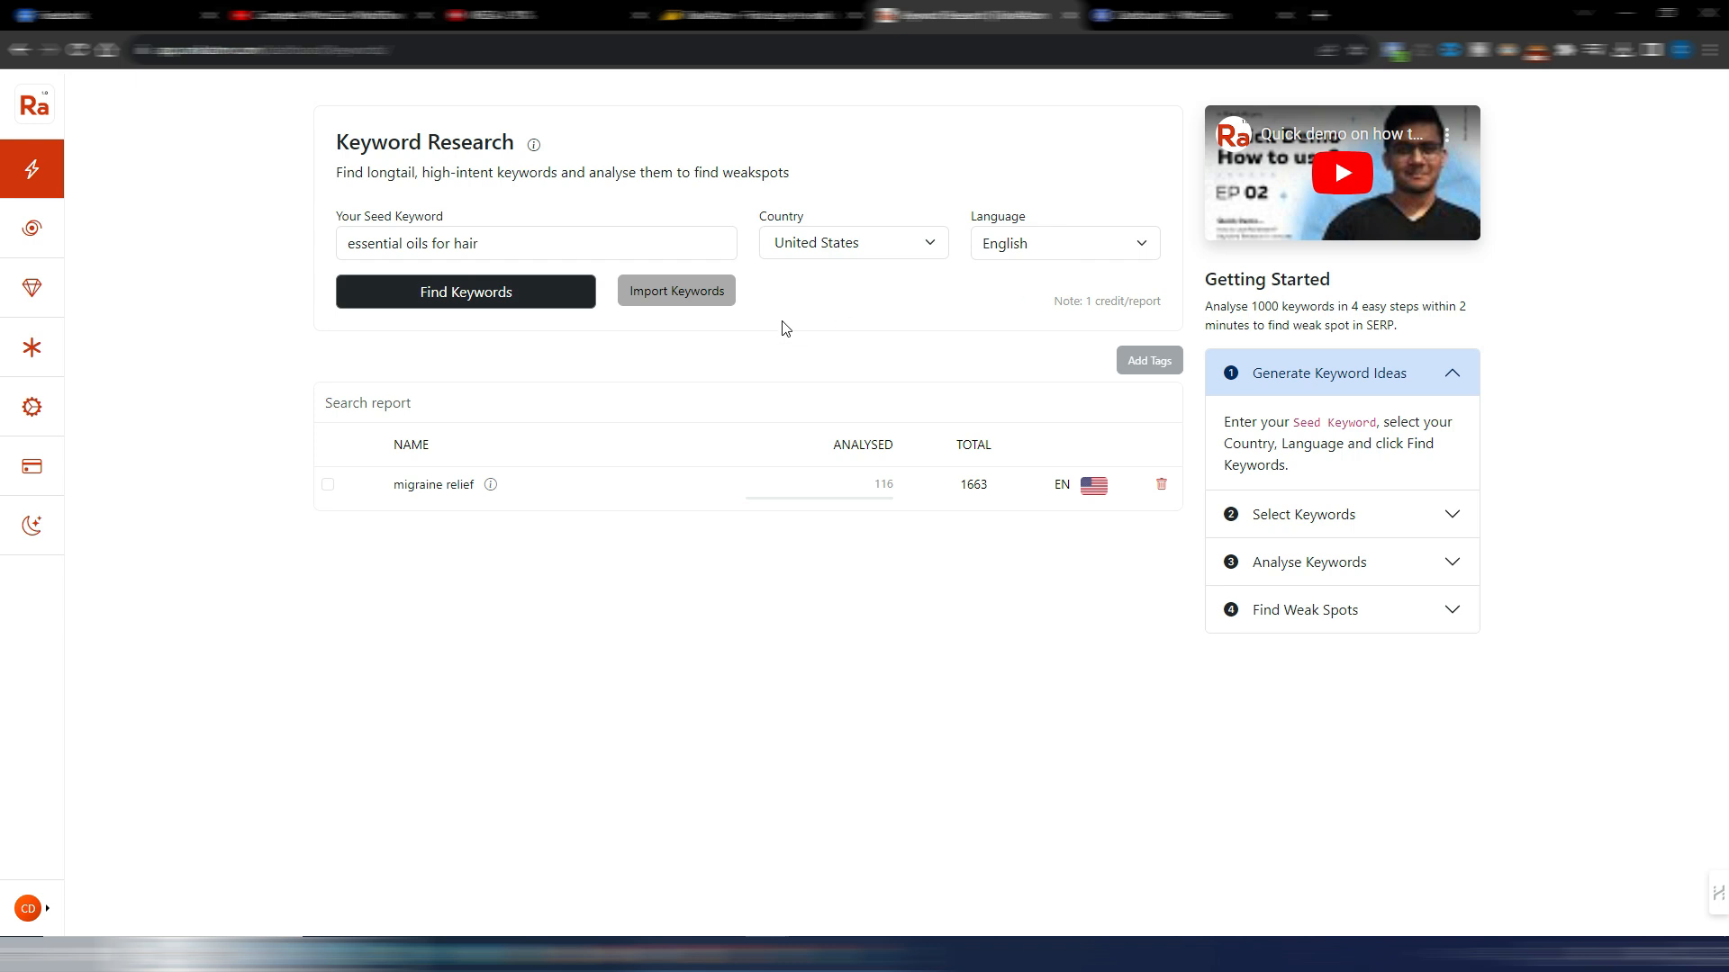
{"action": "left_click", "coordinate": [461, 300]}
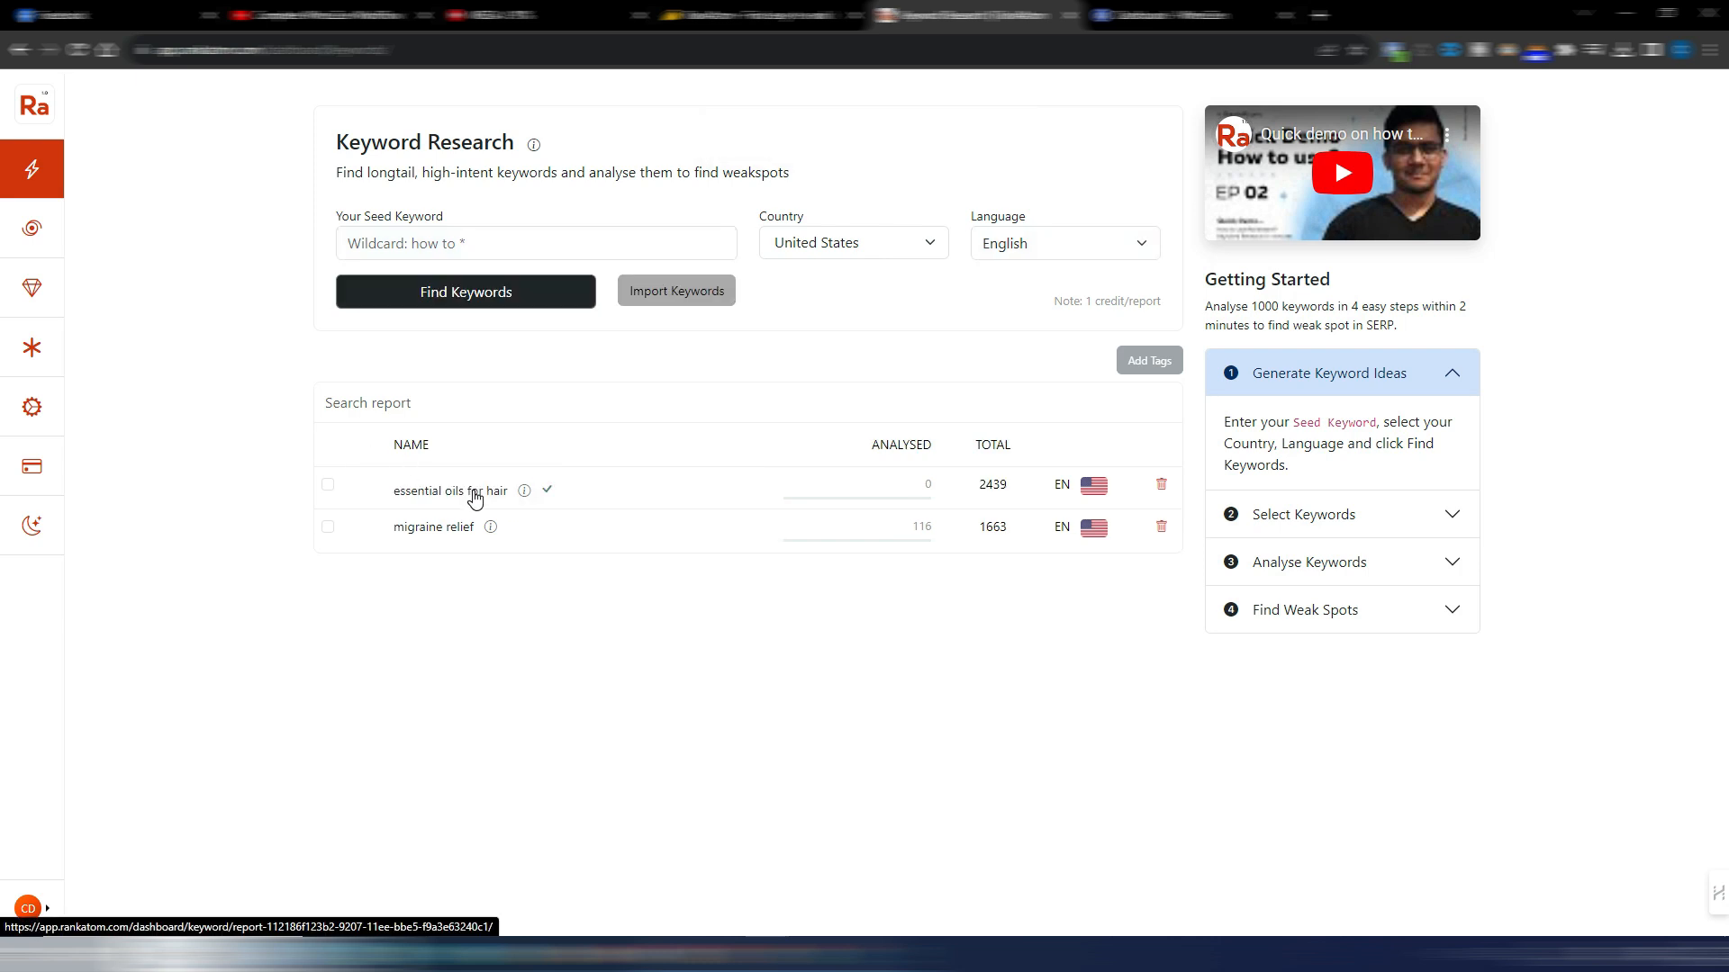
{"action": "left_click", "coordinate": [475, 495]}
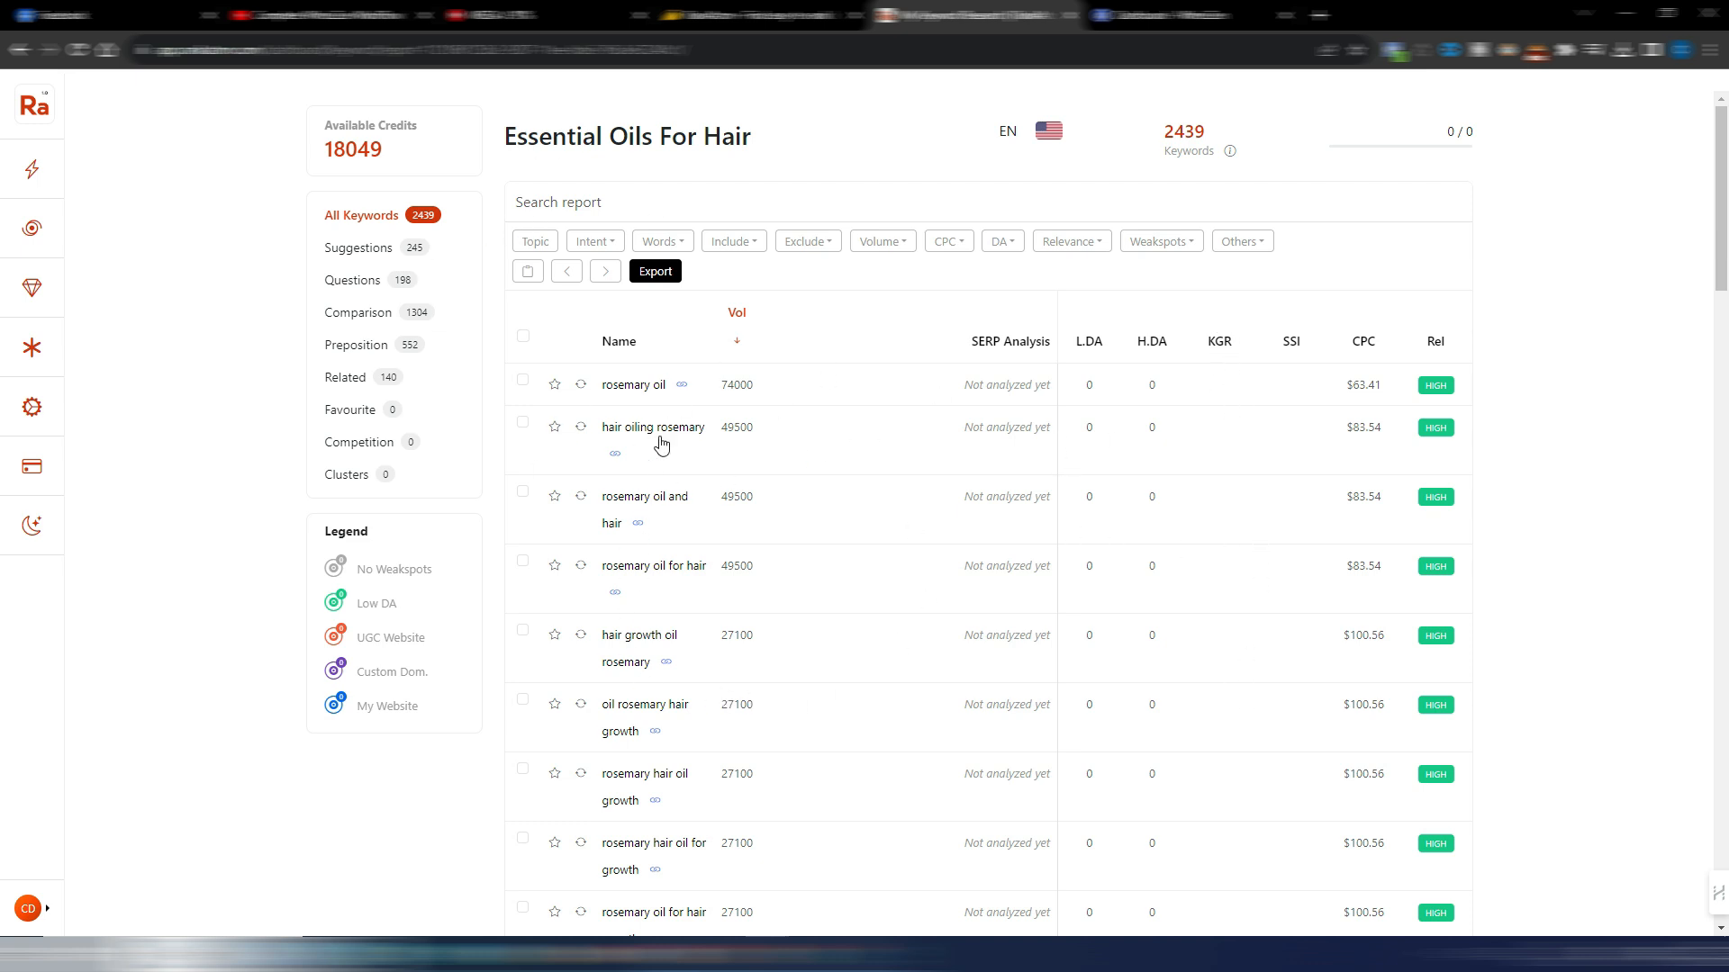
- Look through the topic terms available for filtering the report and hide them again
{"action": "left_click", "coordinate": [535, 241]}
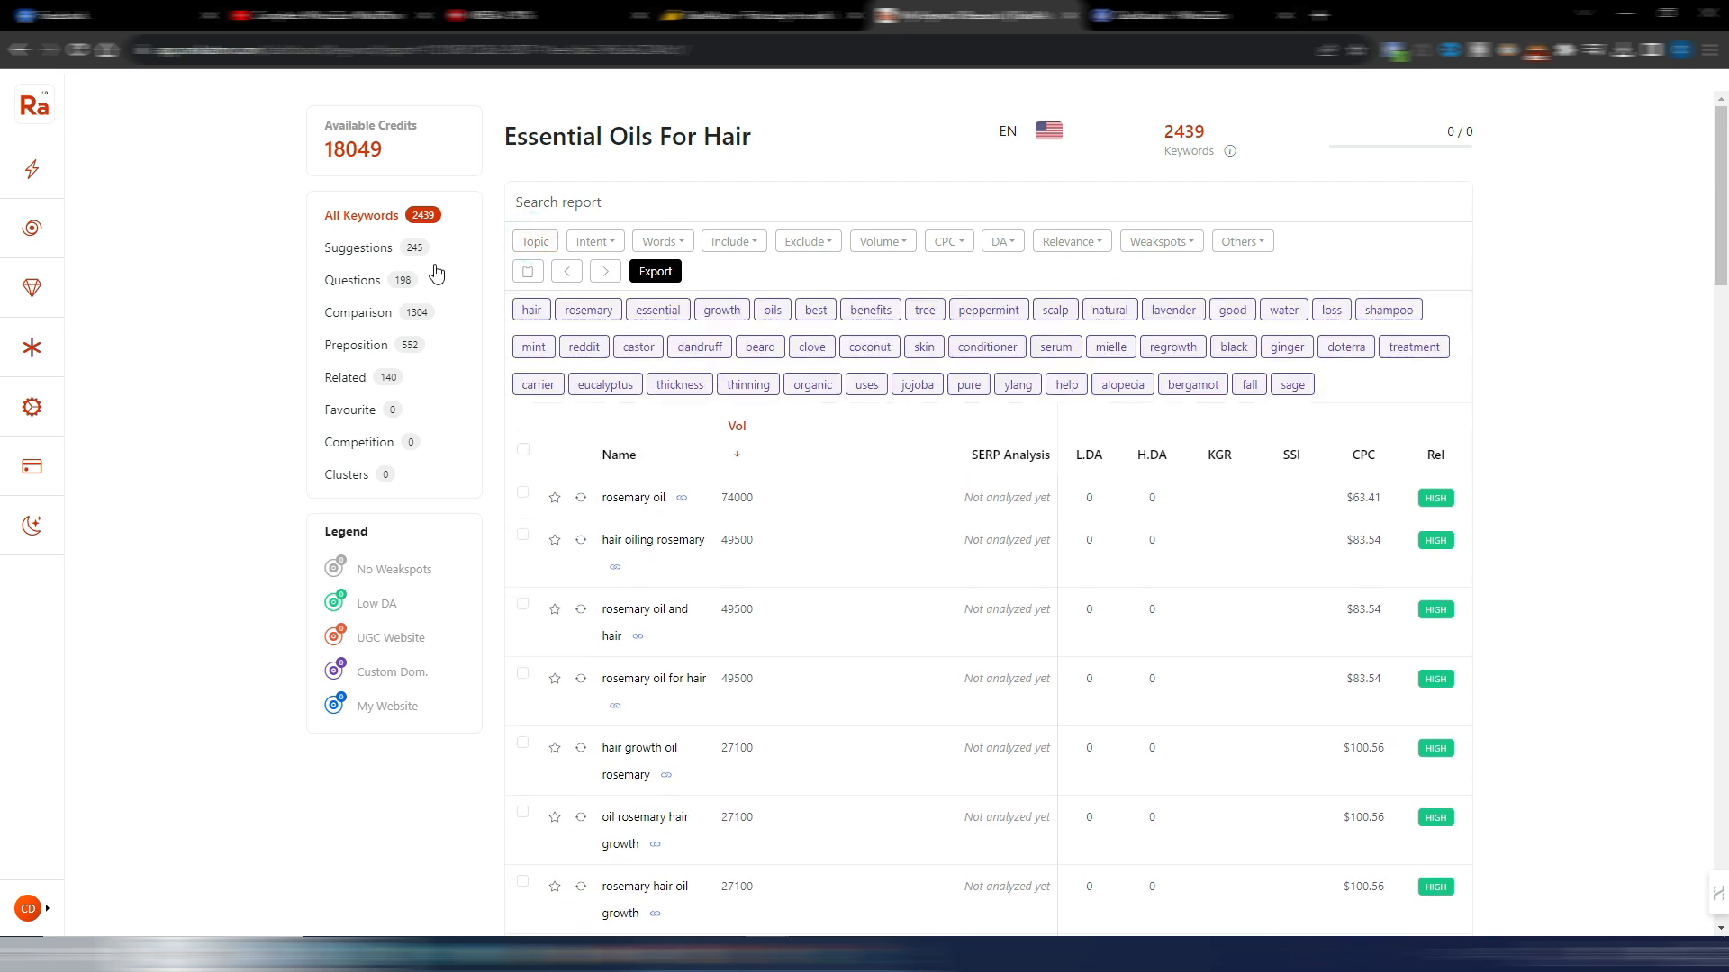
{"action": "left_click", "coordinate": [531, 243]}
{"action": "left_click", "coordinate": [532, 242]}
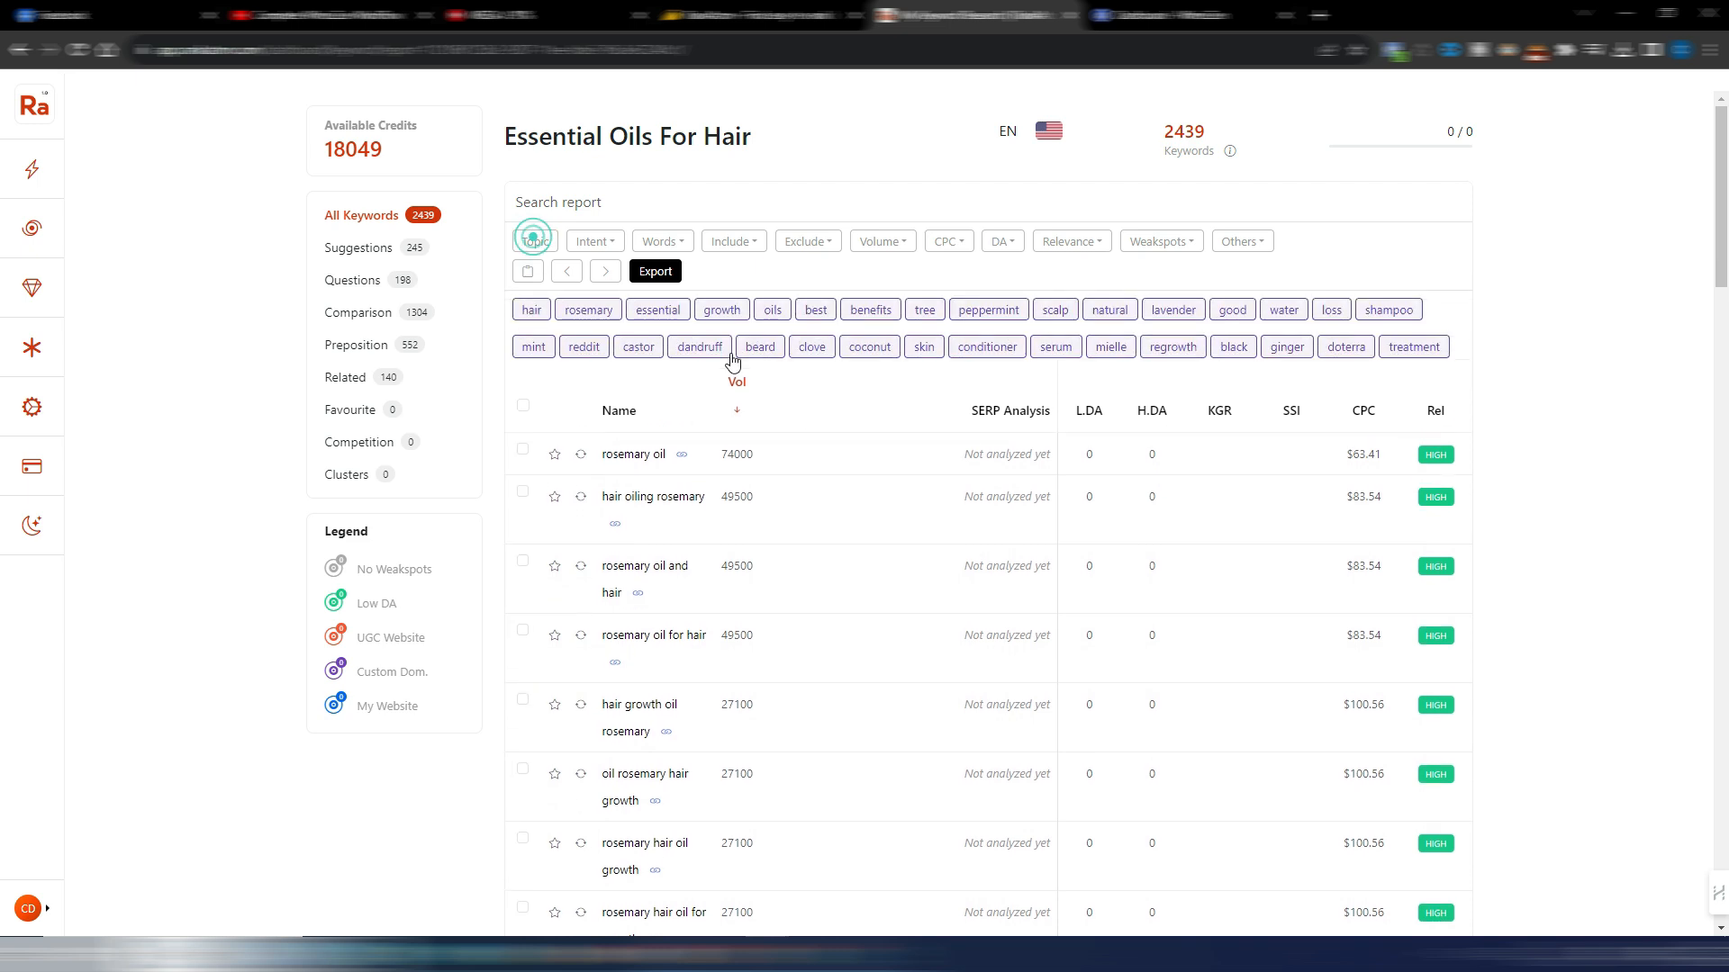
- Filter the report by Informational intent to see its effect and clear the filter again
{"action": "left_click", "coordinate": [590, 241]}
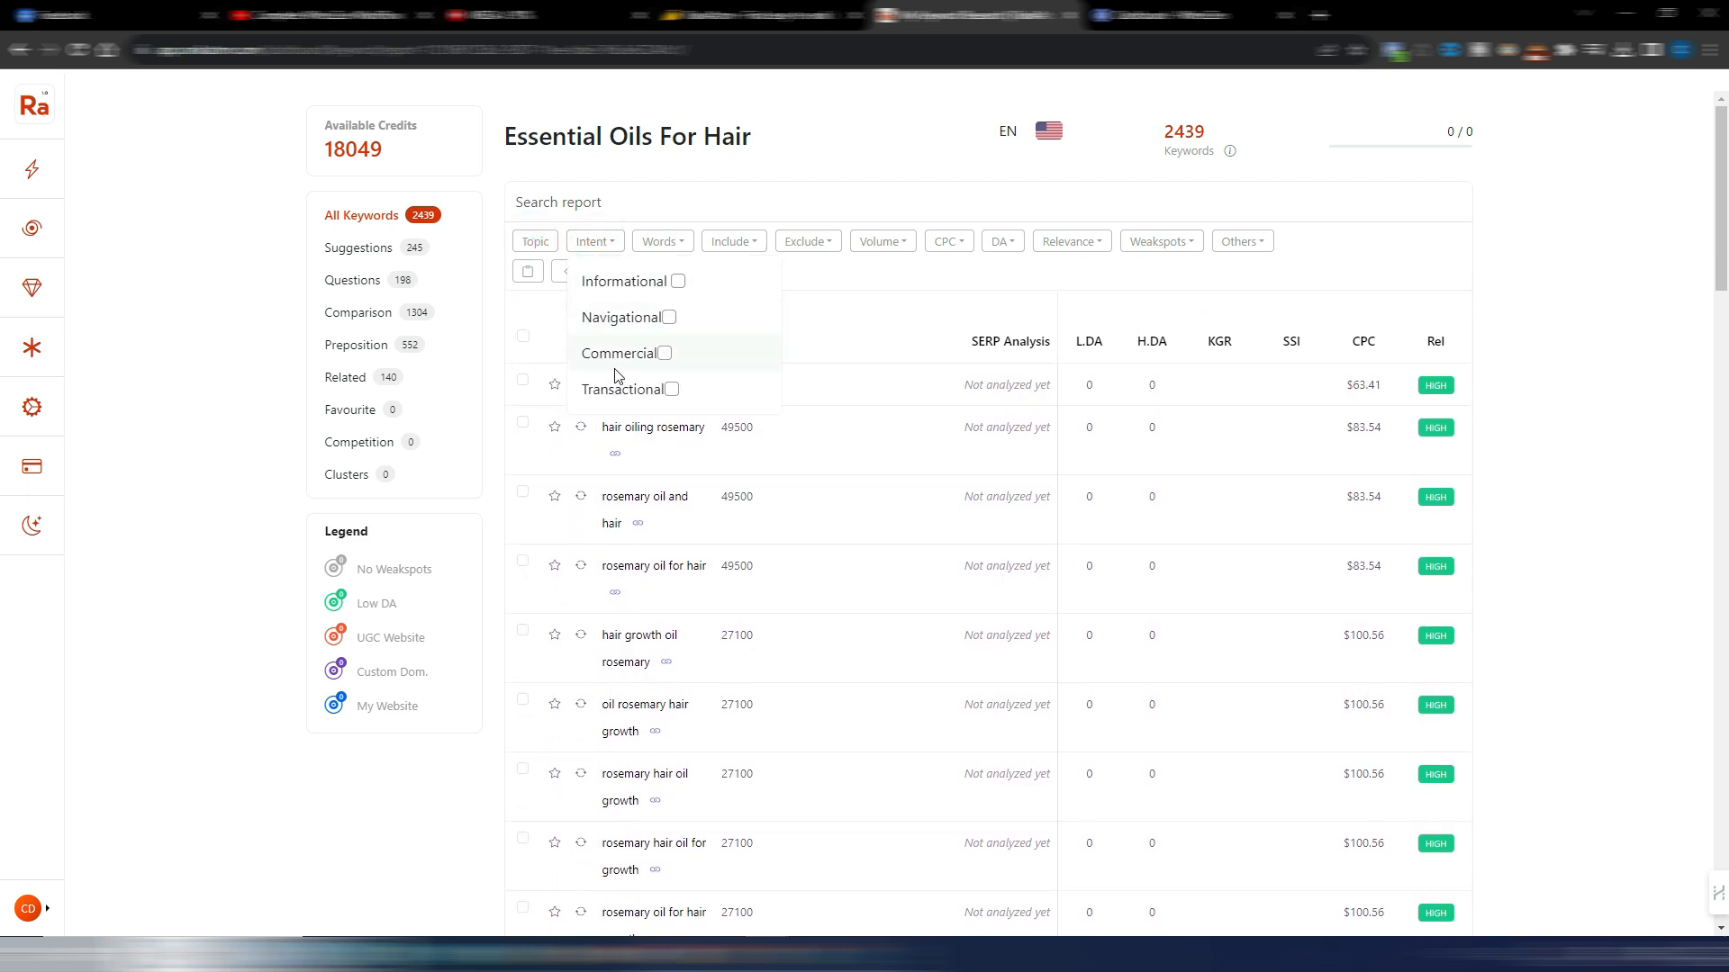
{"action": "left_click", "coordinate": [677, 282]}
{"action": "left_click", "coordinate": [822, 278]}
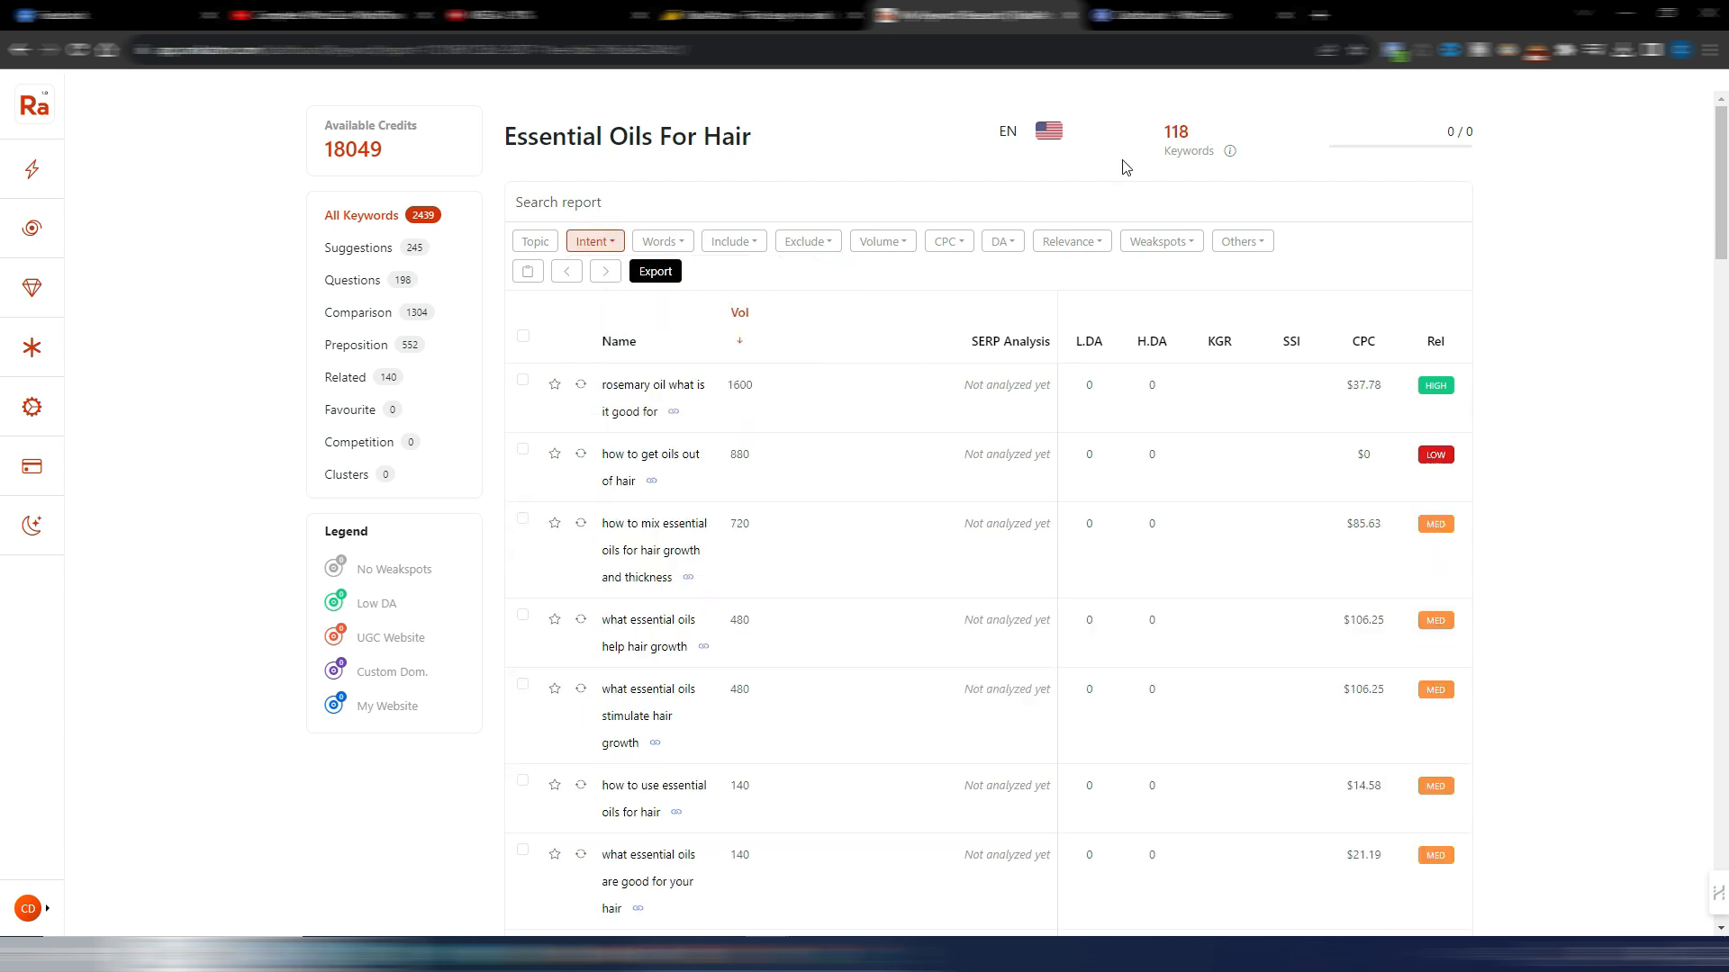
{"action": "left_click", "coordinate": [615, 245]}
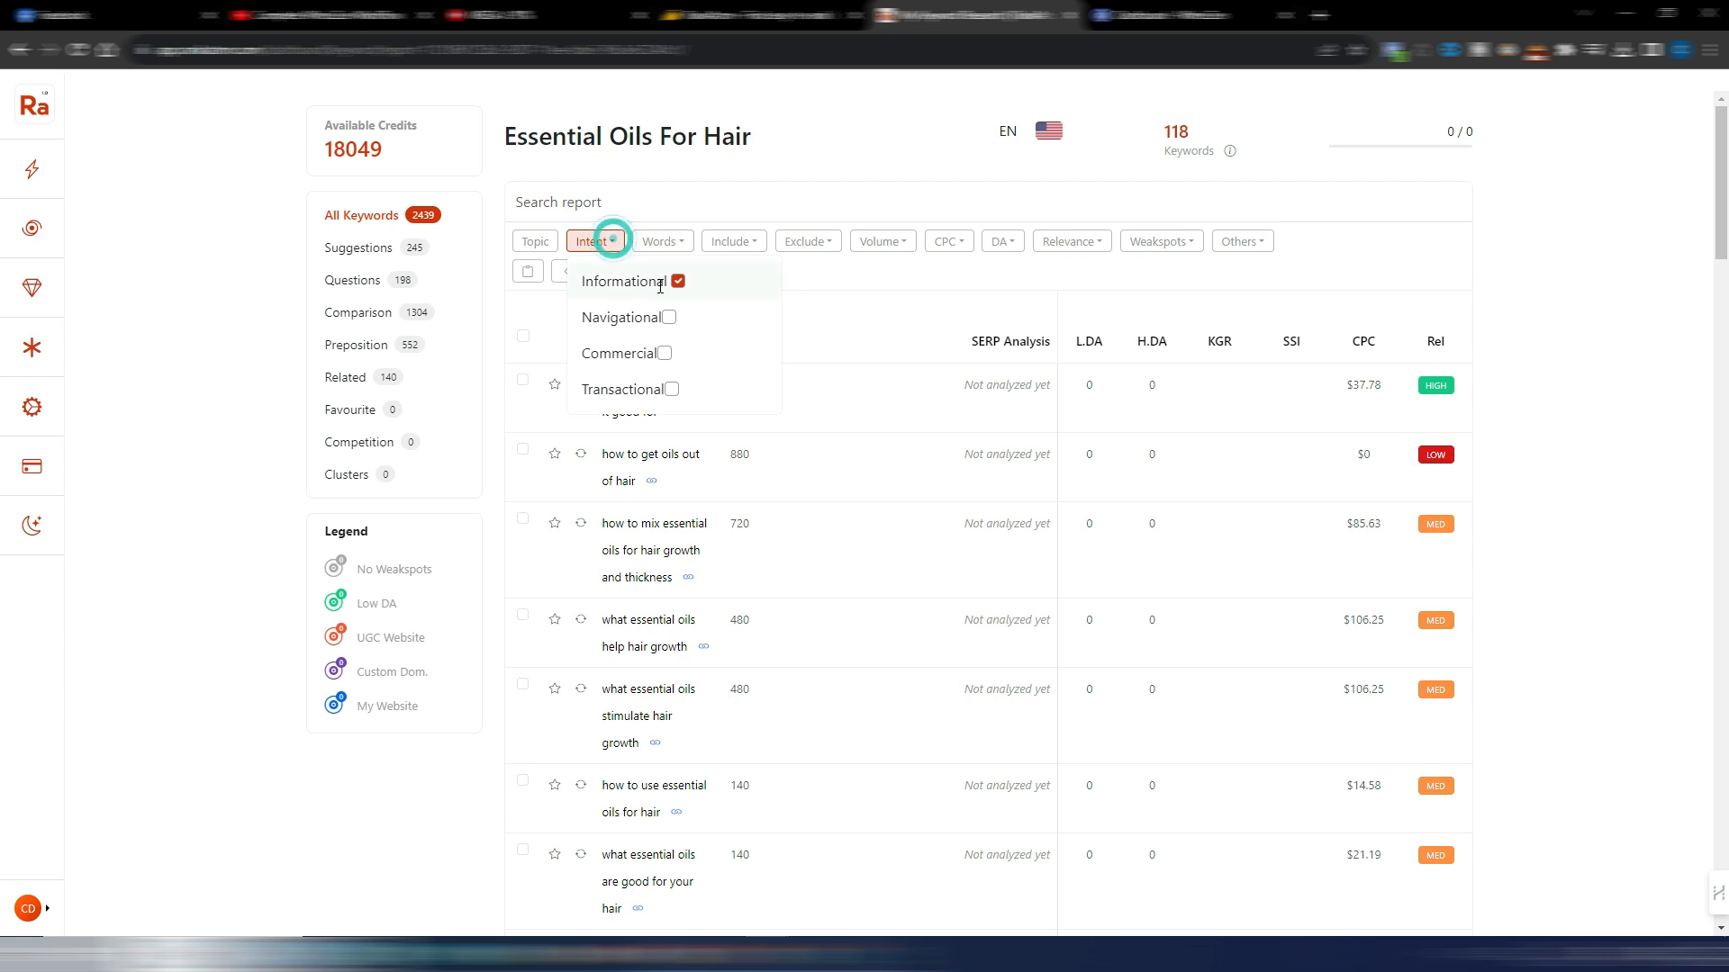
{"action": "left_click", "coordinate": [679, 282]}
{"action": "left_click", "coordinate": [867, 308]}
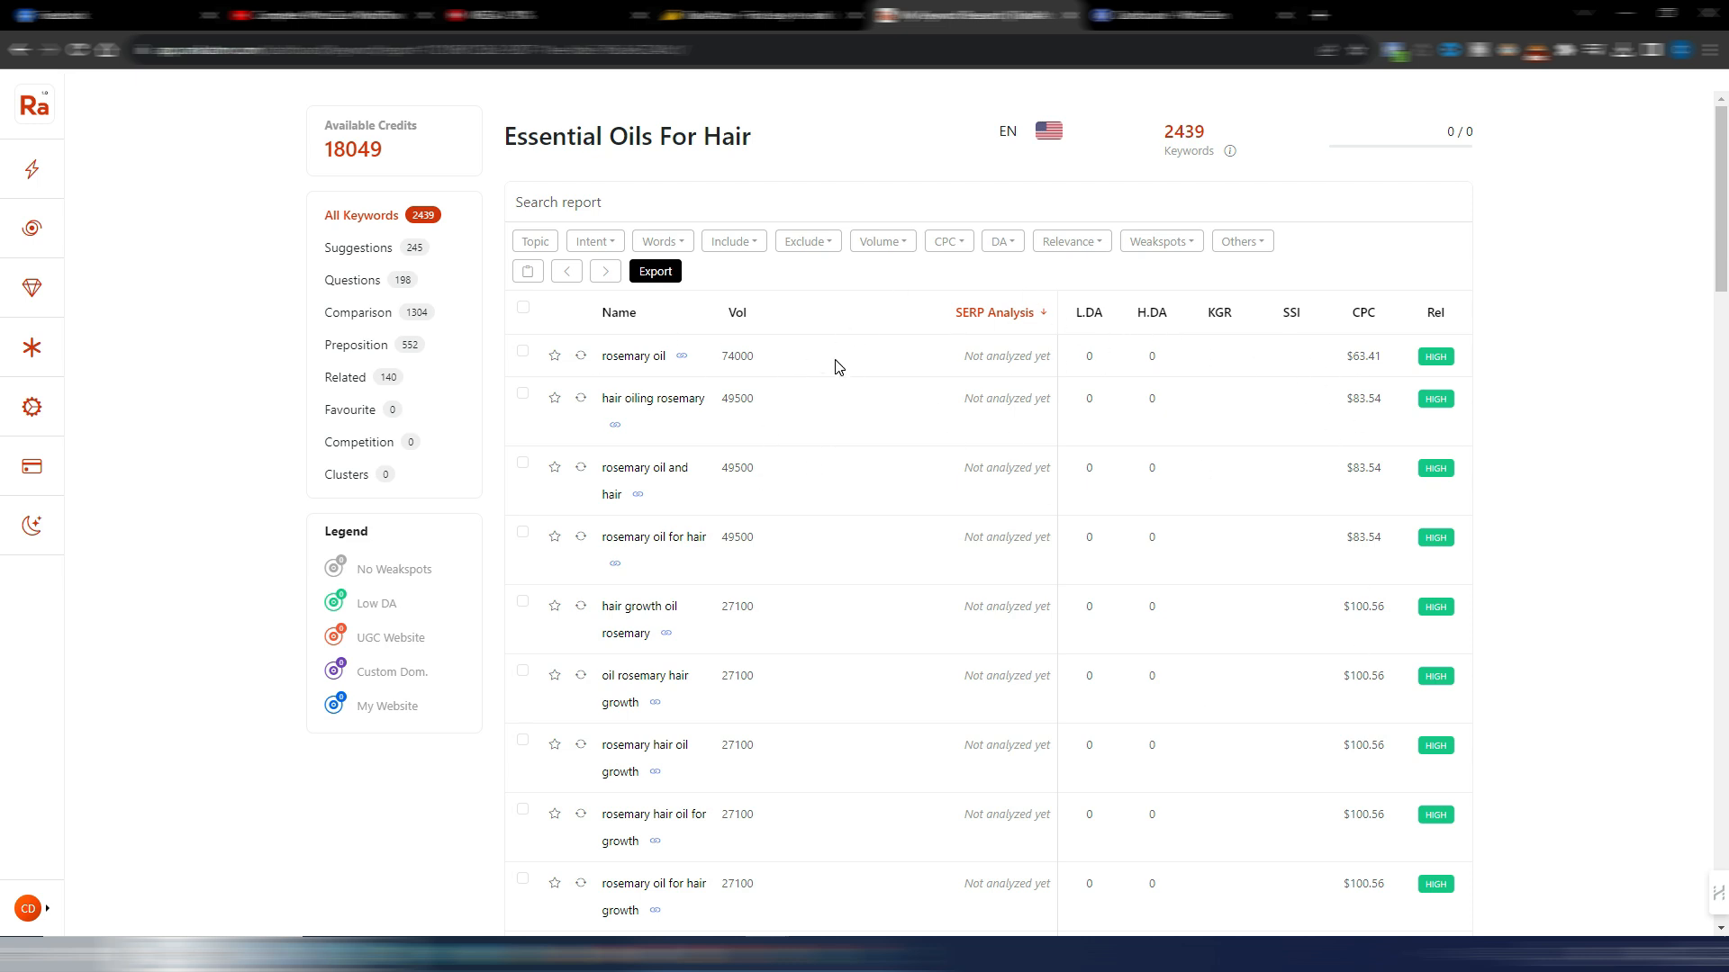
- Run the SERP analysis on all keywords of the report that have Informational intent
{"action": "left_click", "coordinate": [595, 241]}
{"action": "left_click", "coordinate": [678, 282]}
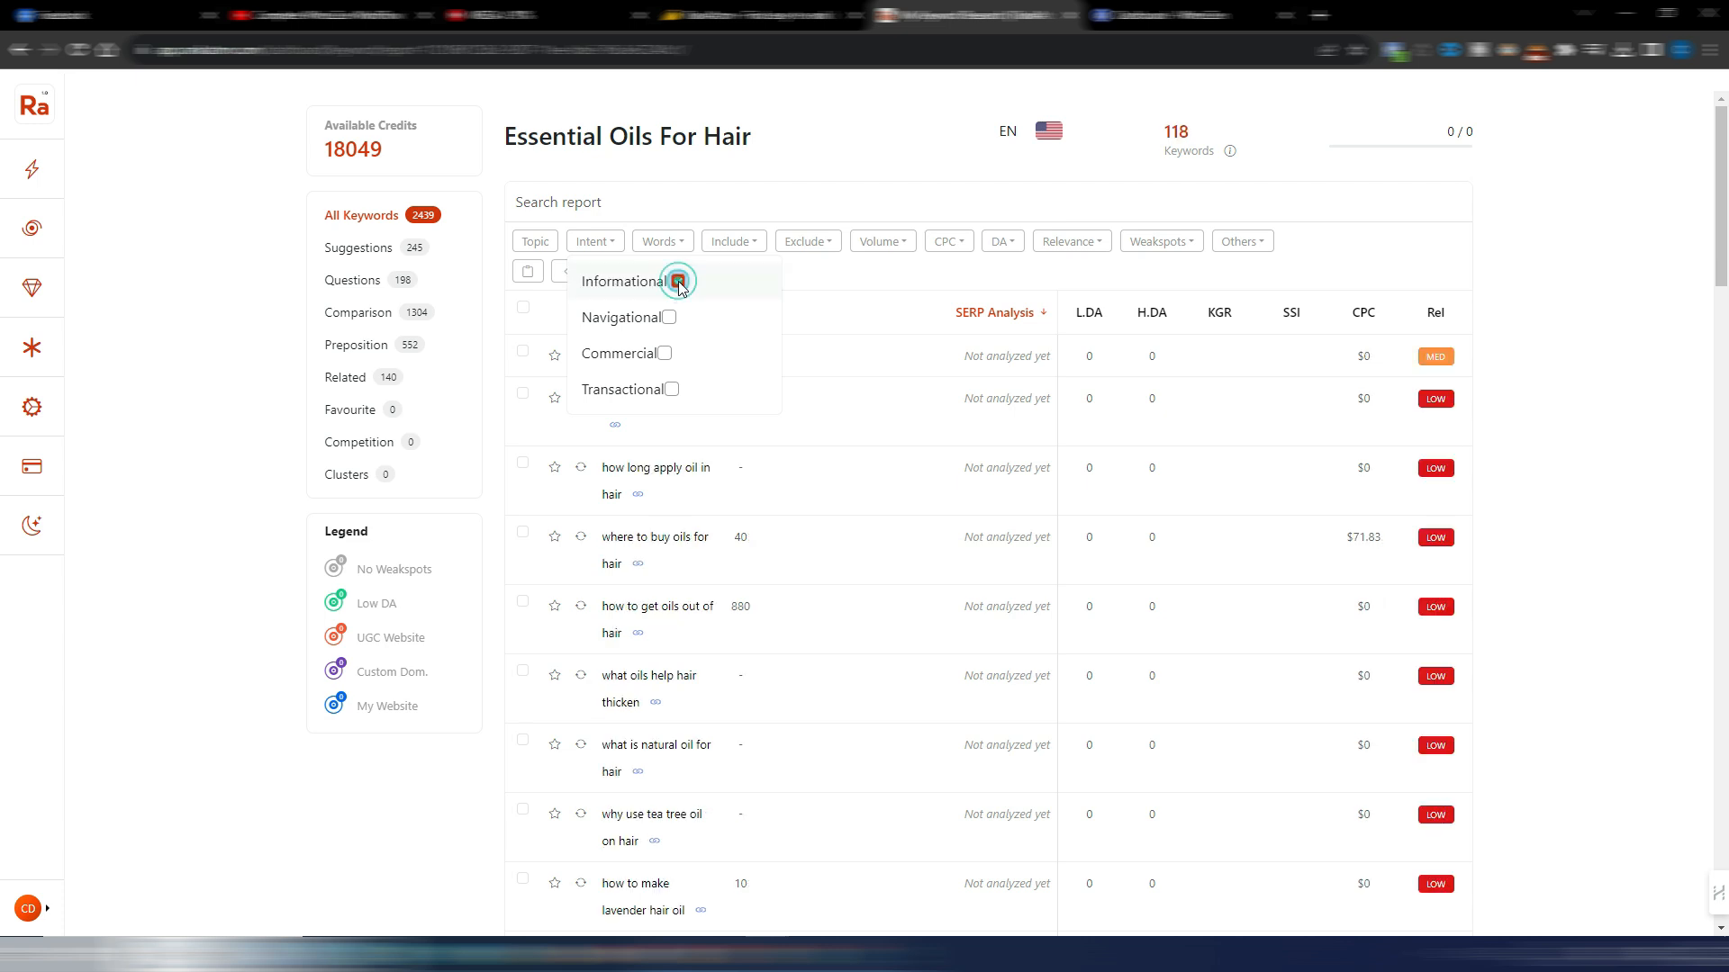
{"action": "left_click", "coordinate": [842, 297]}
{"action": "left_click", "coordinate": [523, 307]}
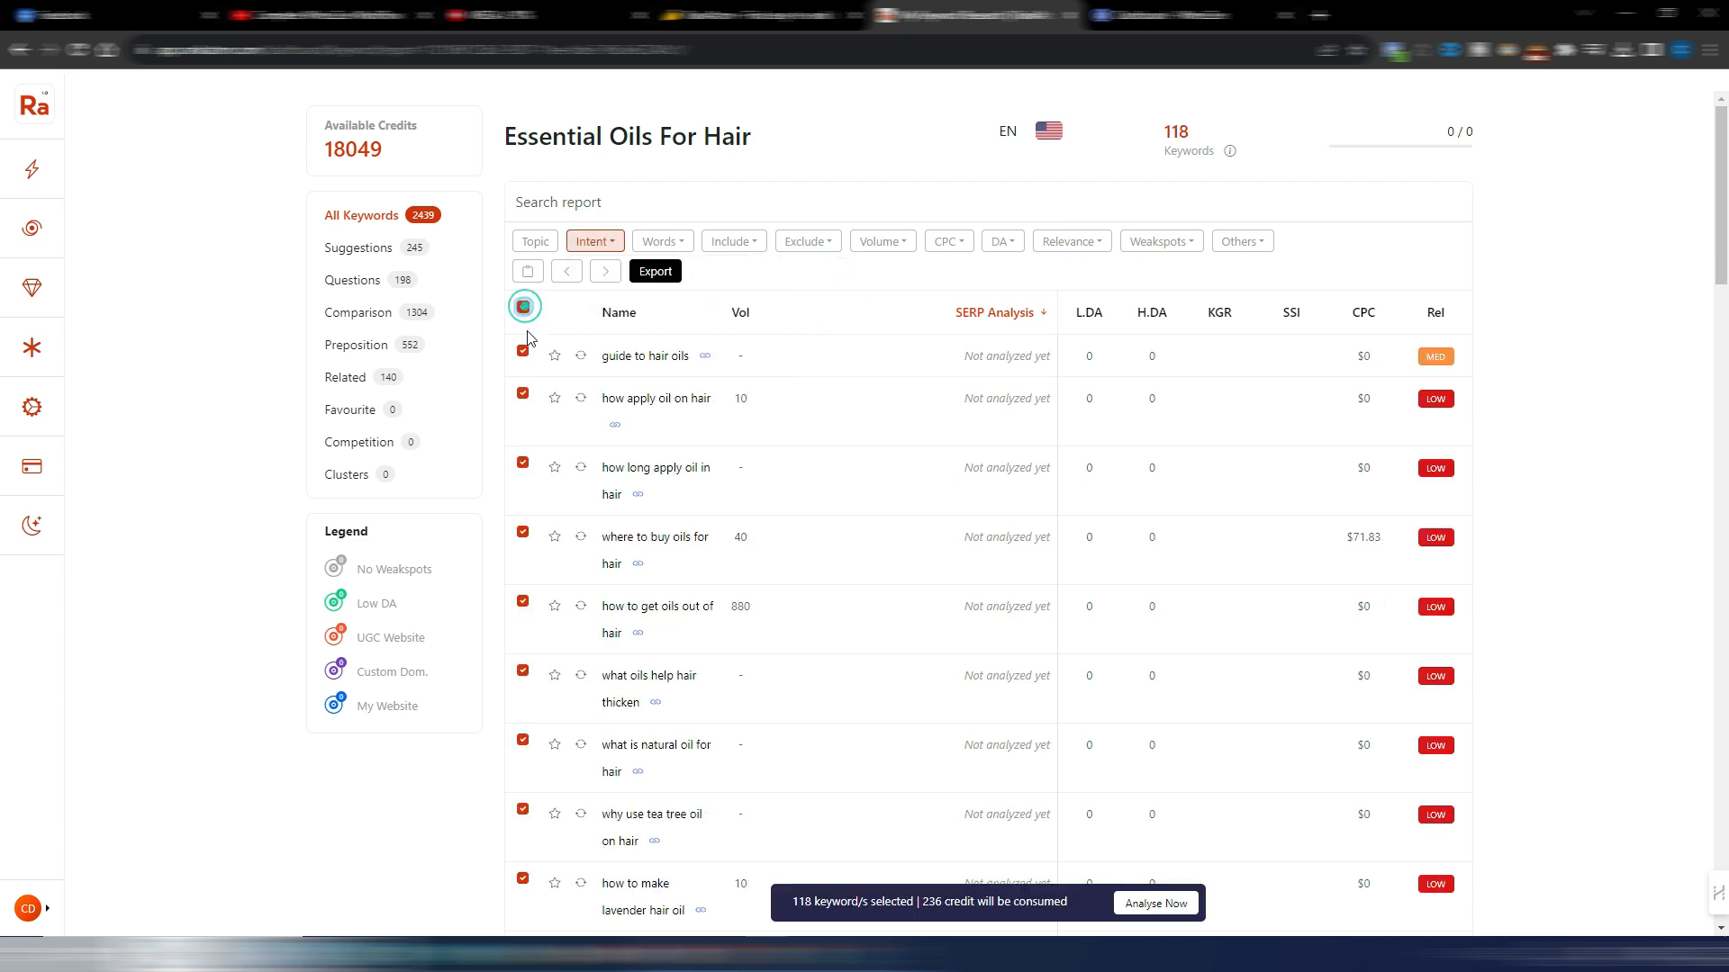
{"action": "left_click", "coordinate": [1156, 903]}
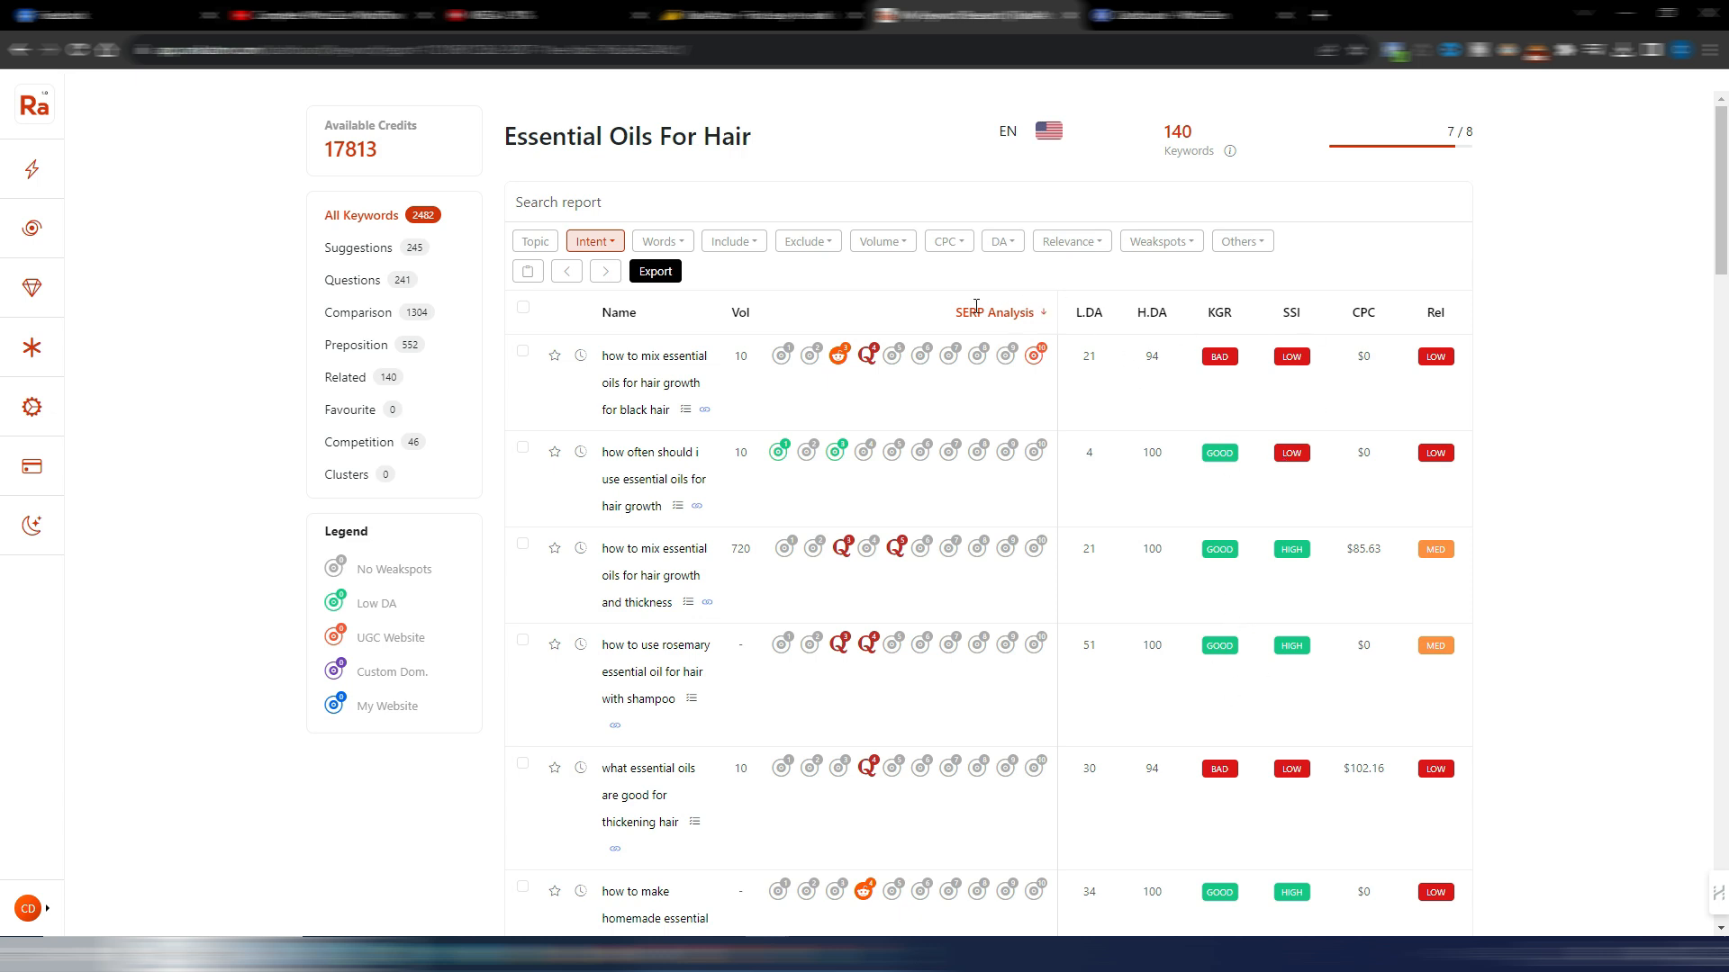
- Sort the analysed keywords by SERP Analysis and examine the weak spots of the first results
{"action": "left_click", "coordinate": [1045, 314]}
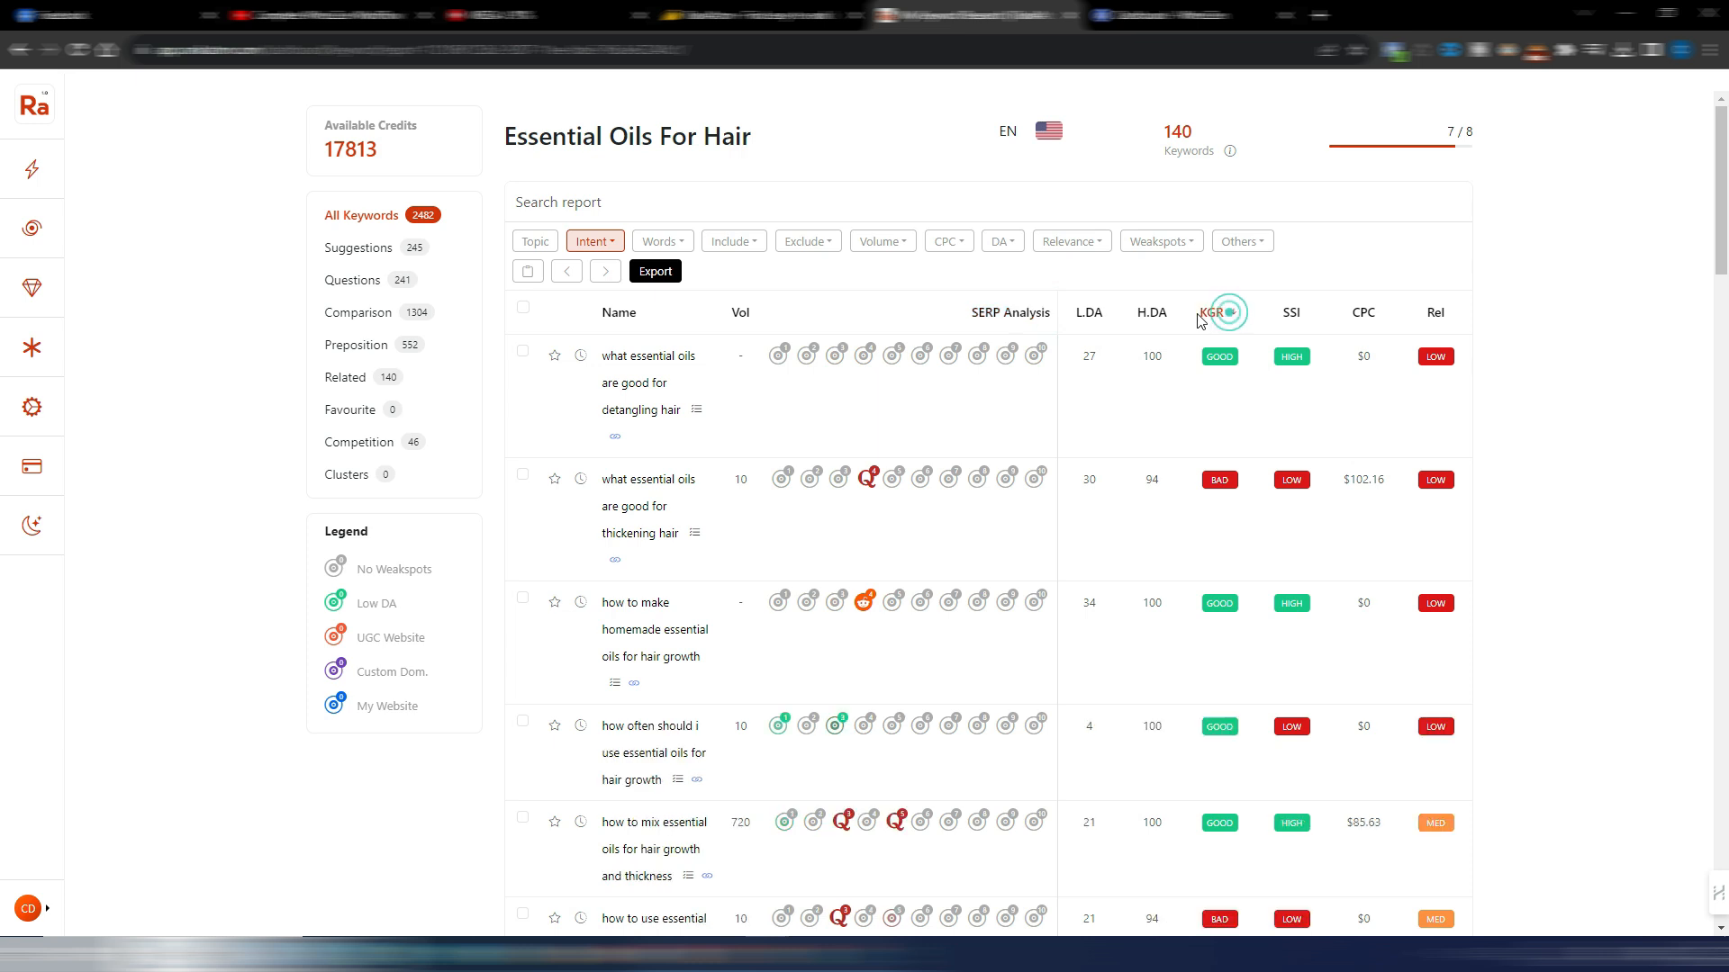
{"action": "left_click", "coordinate": [1043, 313]}
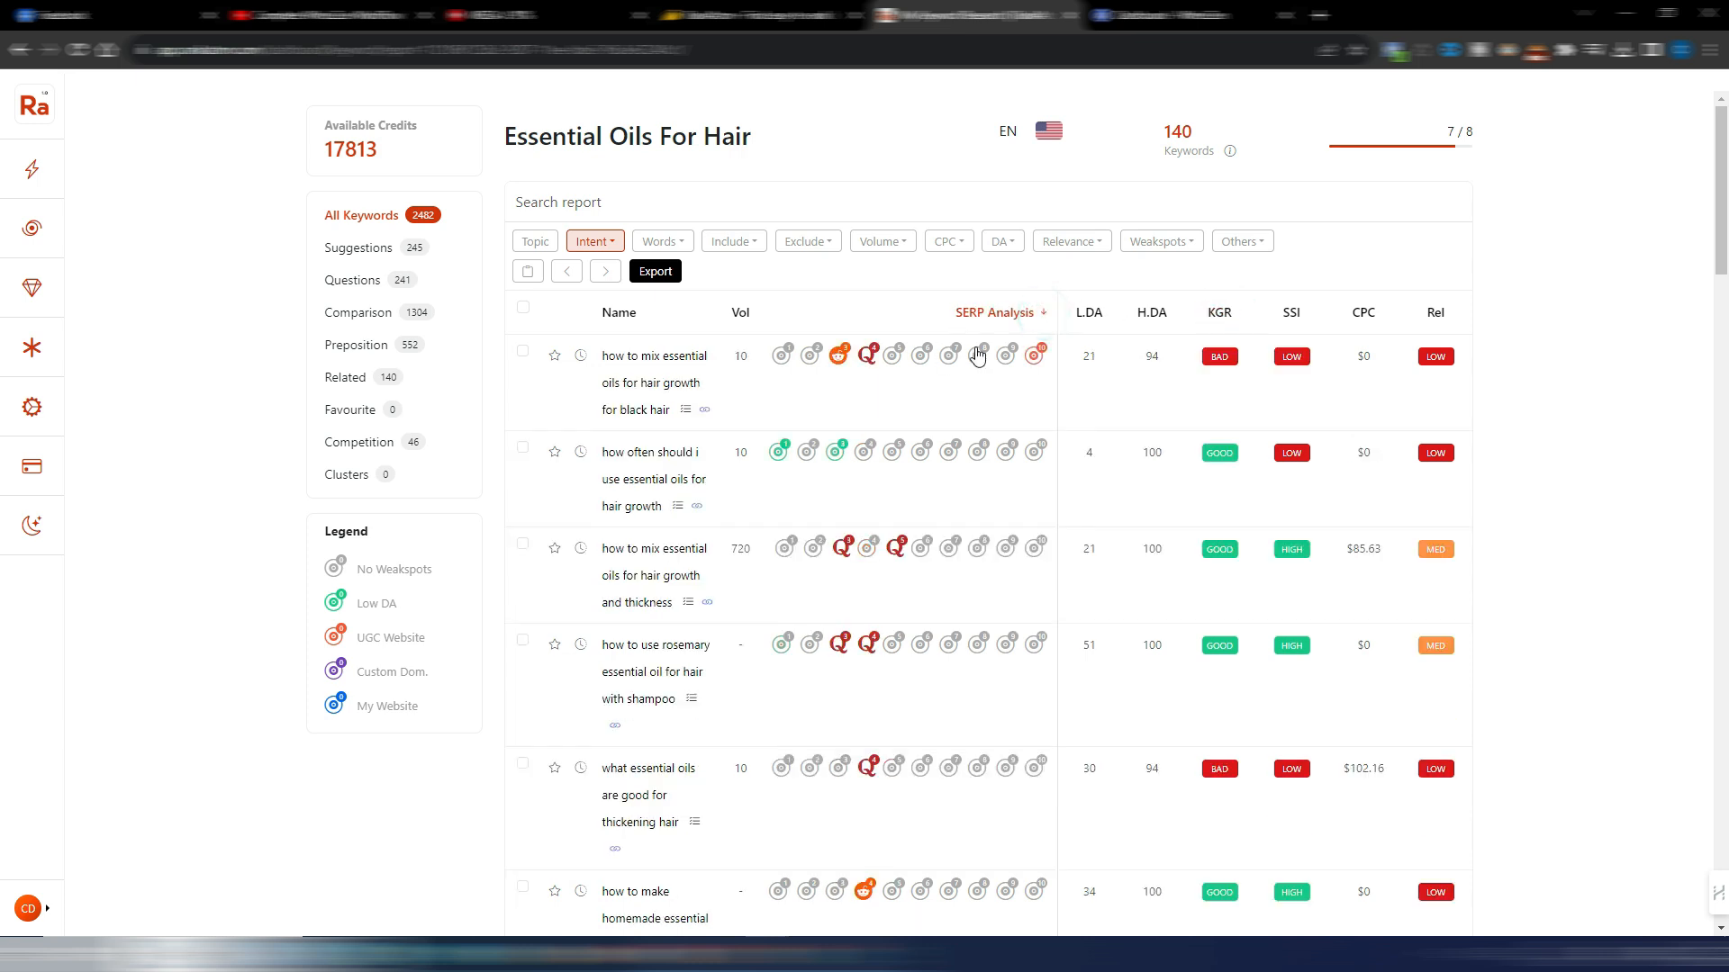
{"action": "left_click", "coordinate": [1042, 315]}
{"action": "left_click", "coordinate": [1044, 318]}
{"action": "mouse_move", "coordinate": [839, 365]}
- Limit the keywords to those with at least one weak spot in the top 3 and inspect their SERP results
{"action": "left_click", "coordinate": [1180, 245]}
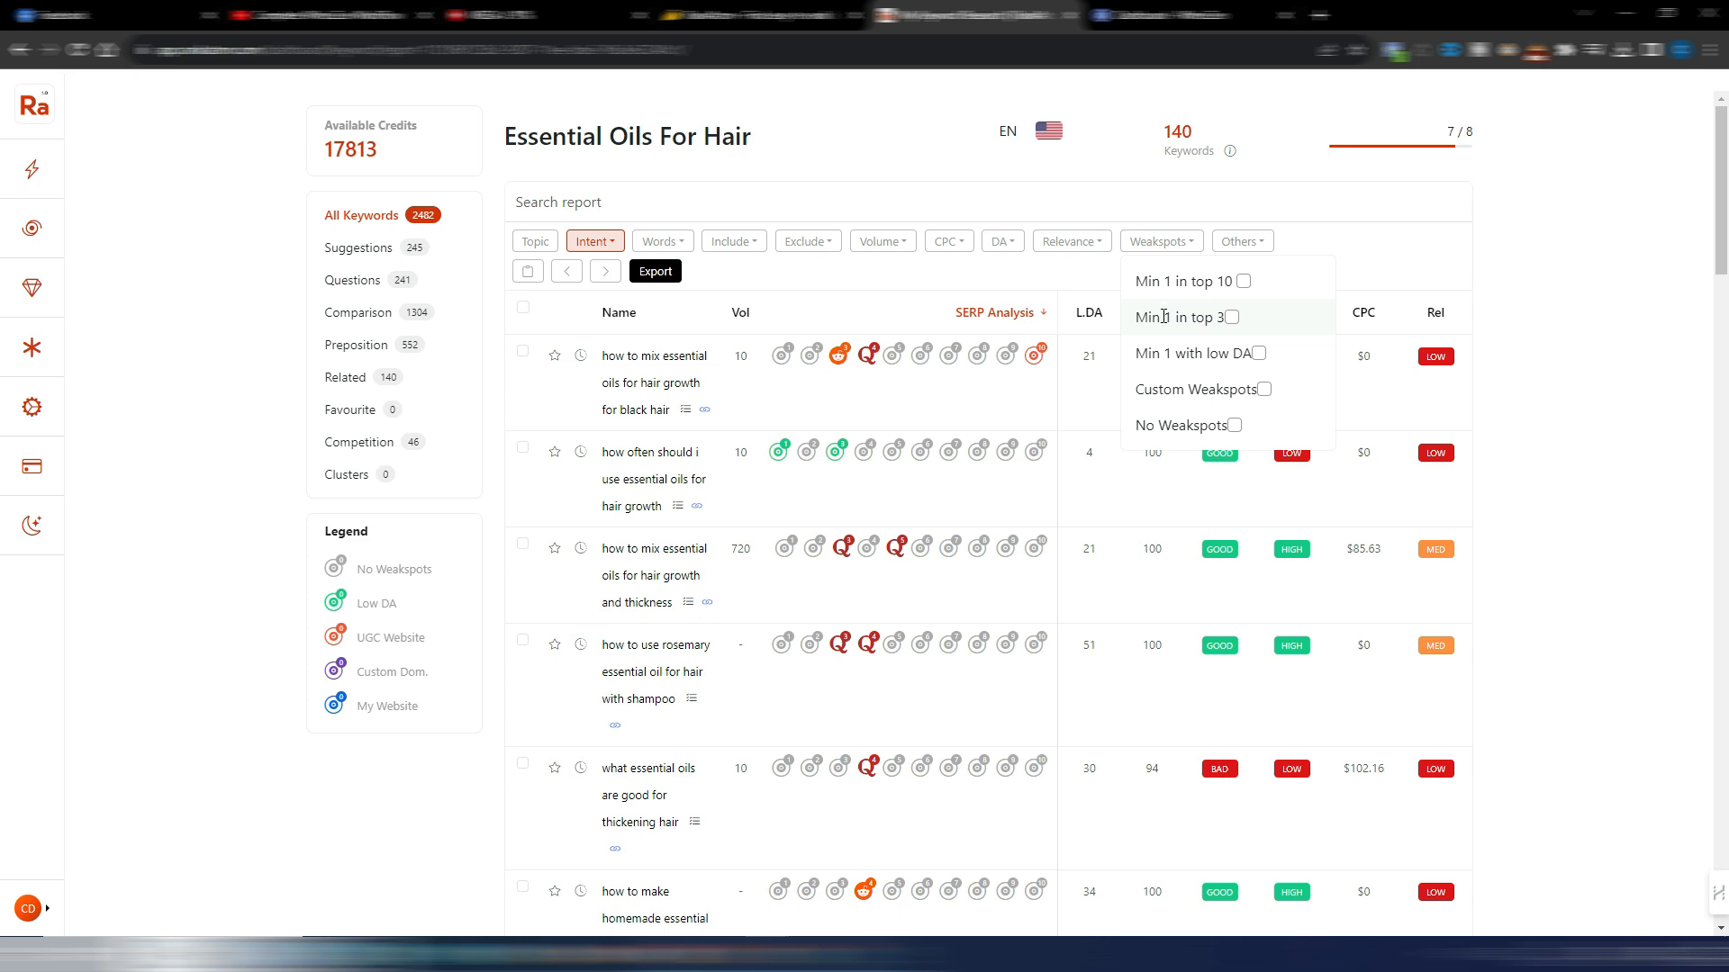
{"action": "left_click", "coordinate": [1232, 320]}
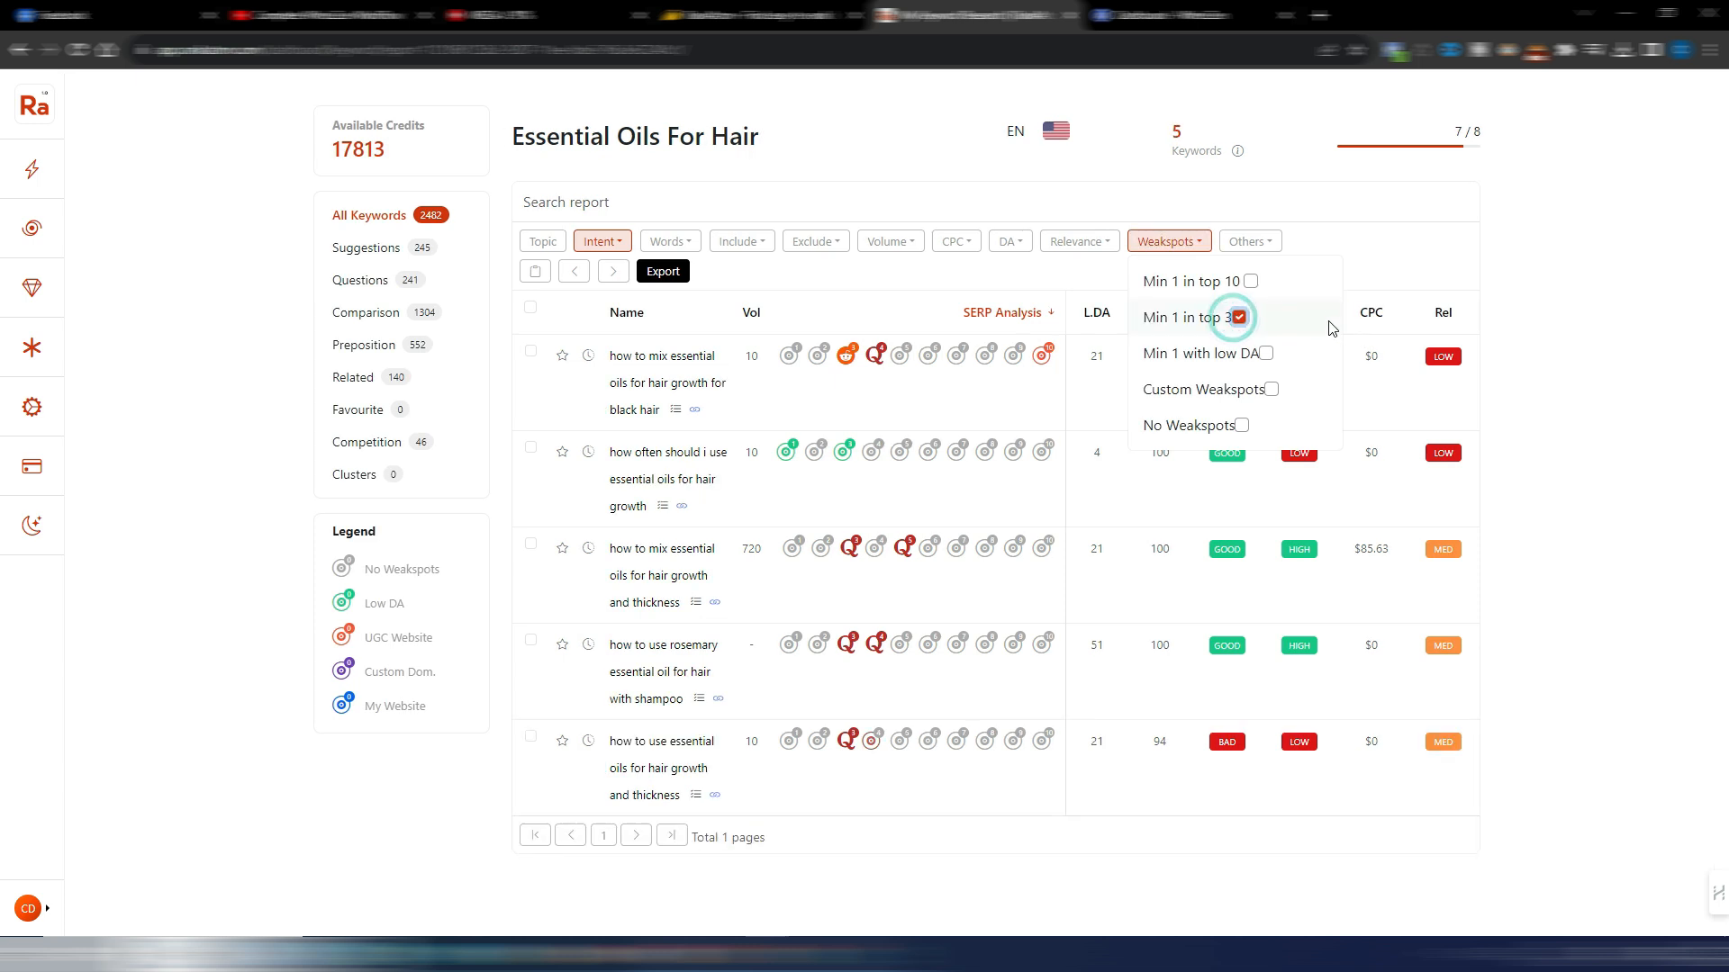
{"action": "left_click", "coordinate": [1416, 257]}
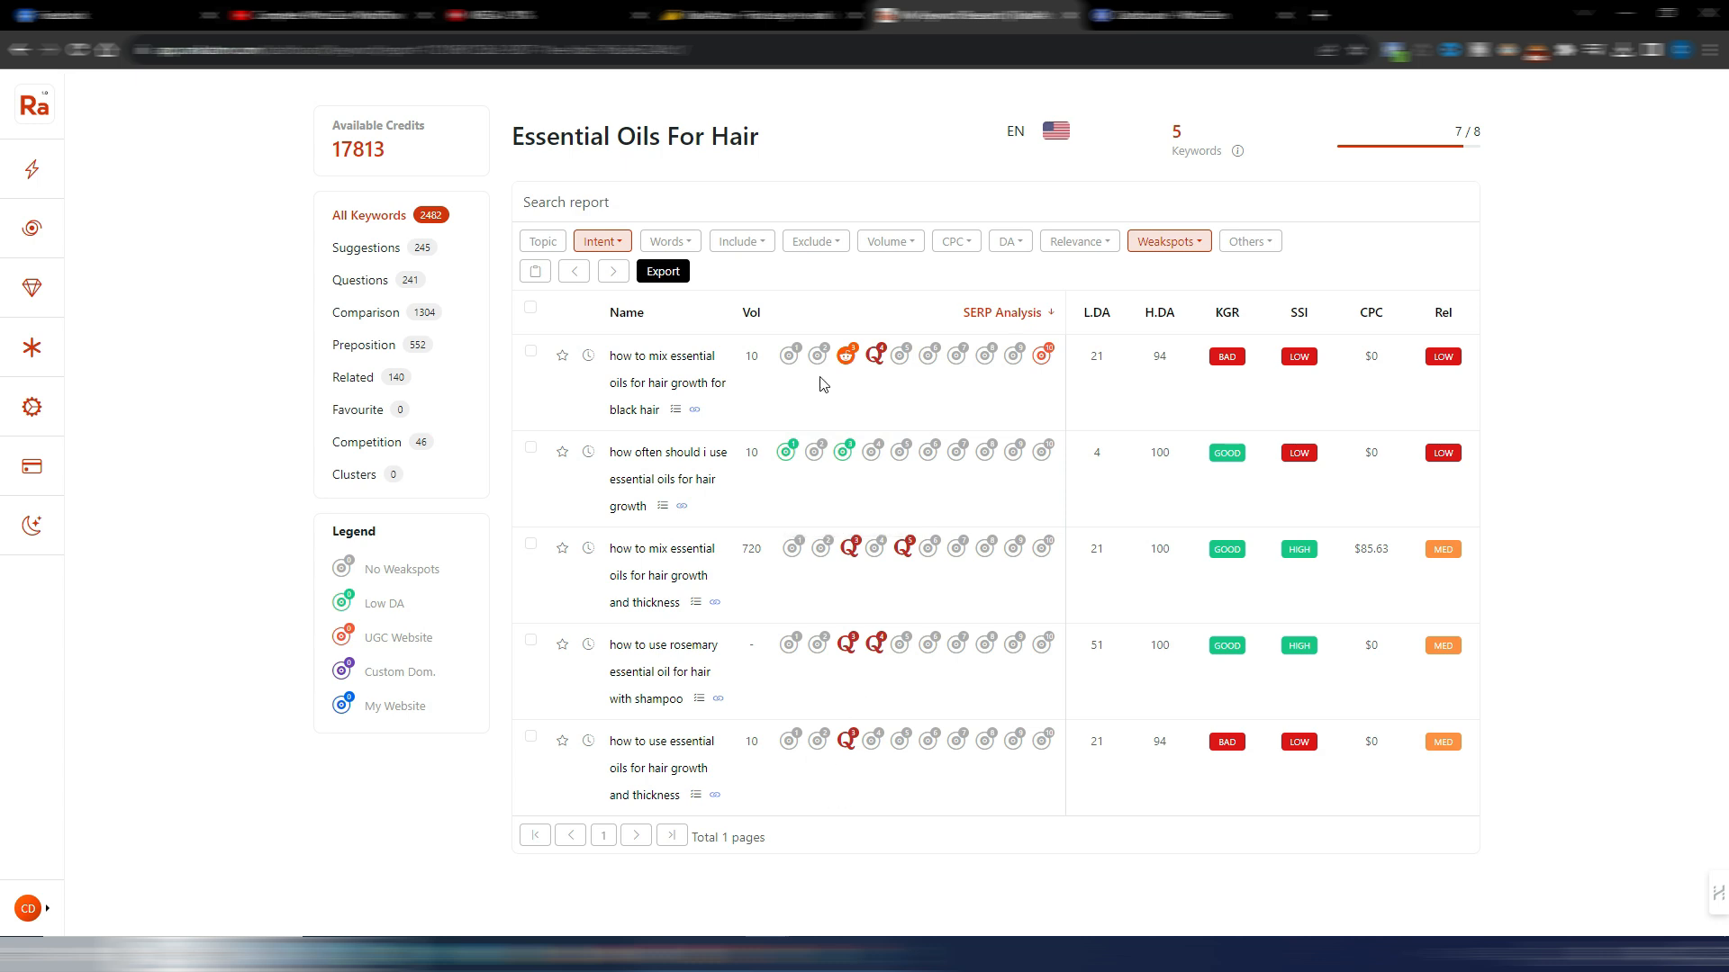
{"action": "mouse_move", "coordinate": [847, 456]}
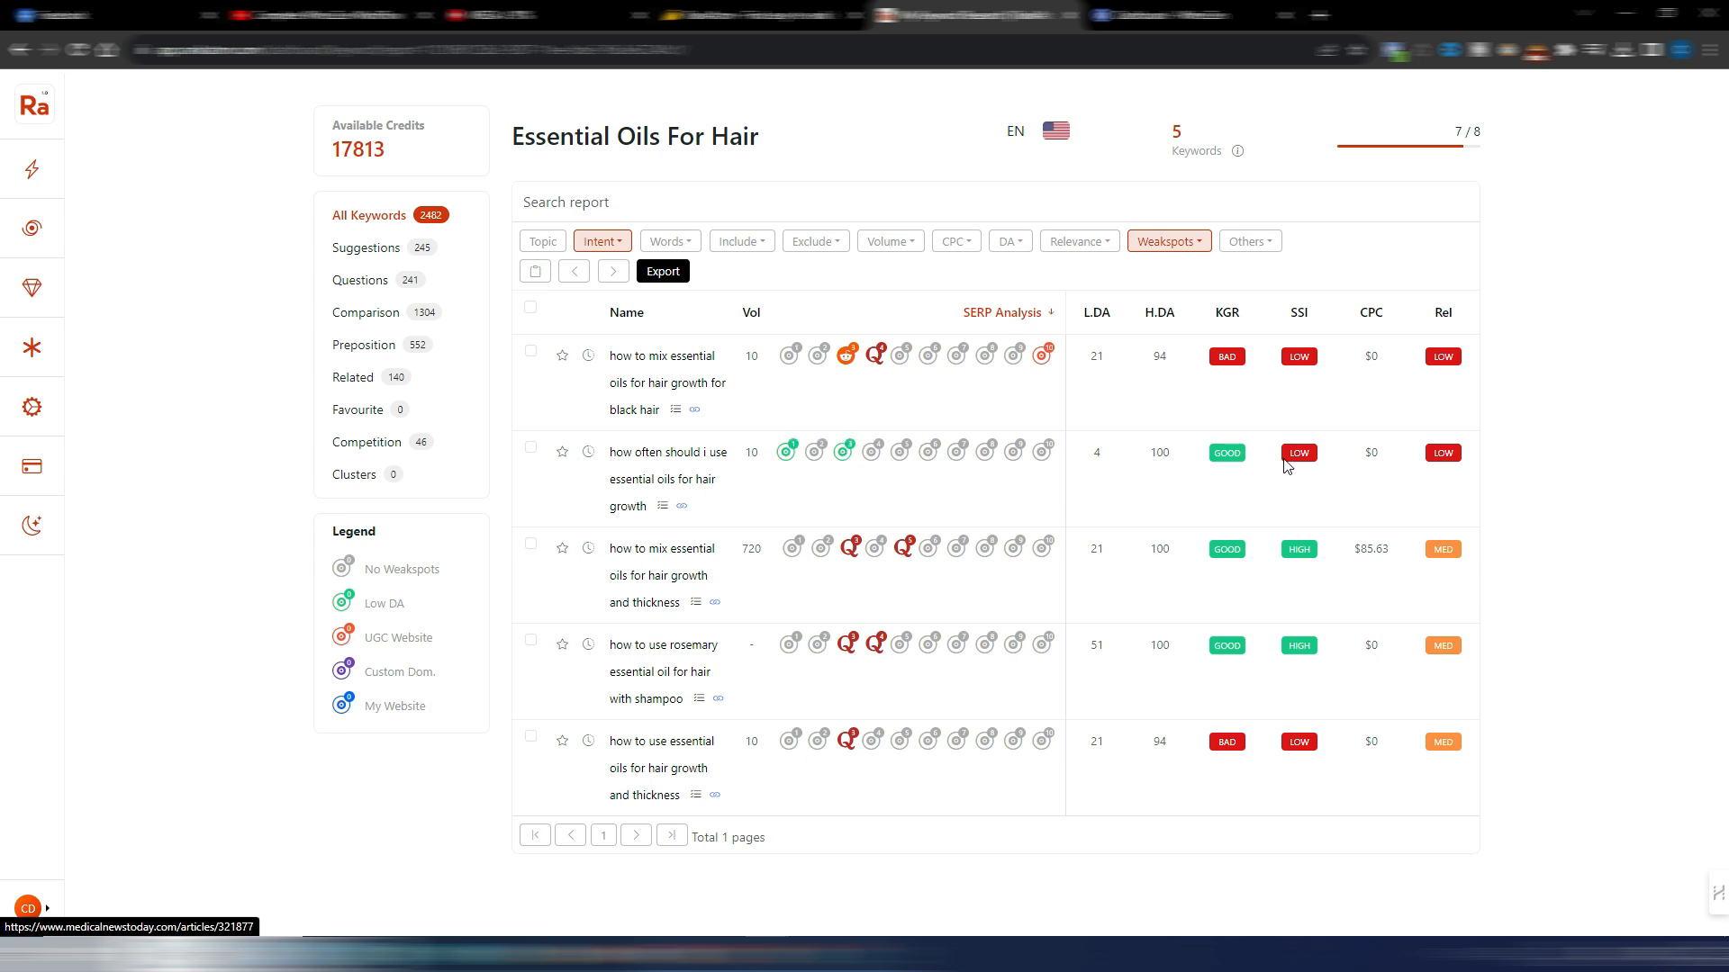
- Compare the filtered keywords sorted by KGR and by SERP Analysis, ending with the KGR order
{"action": "left_click", "coordinate": [1226, 311]}
{"action": "left_click", "coordinate": [1226, 312]}
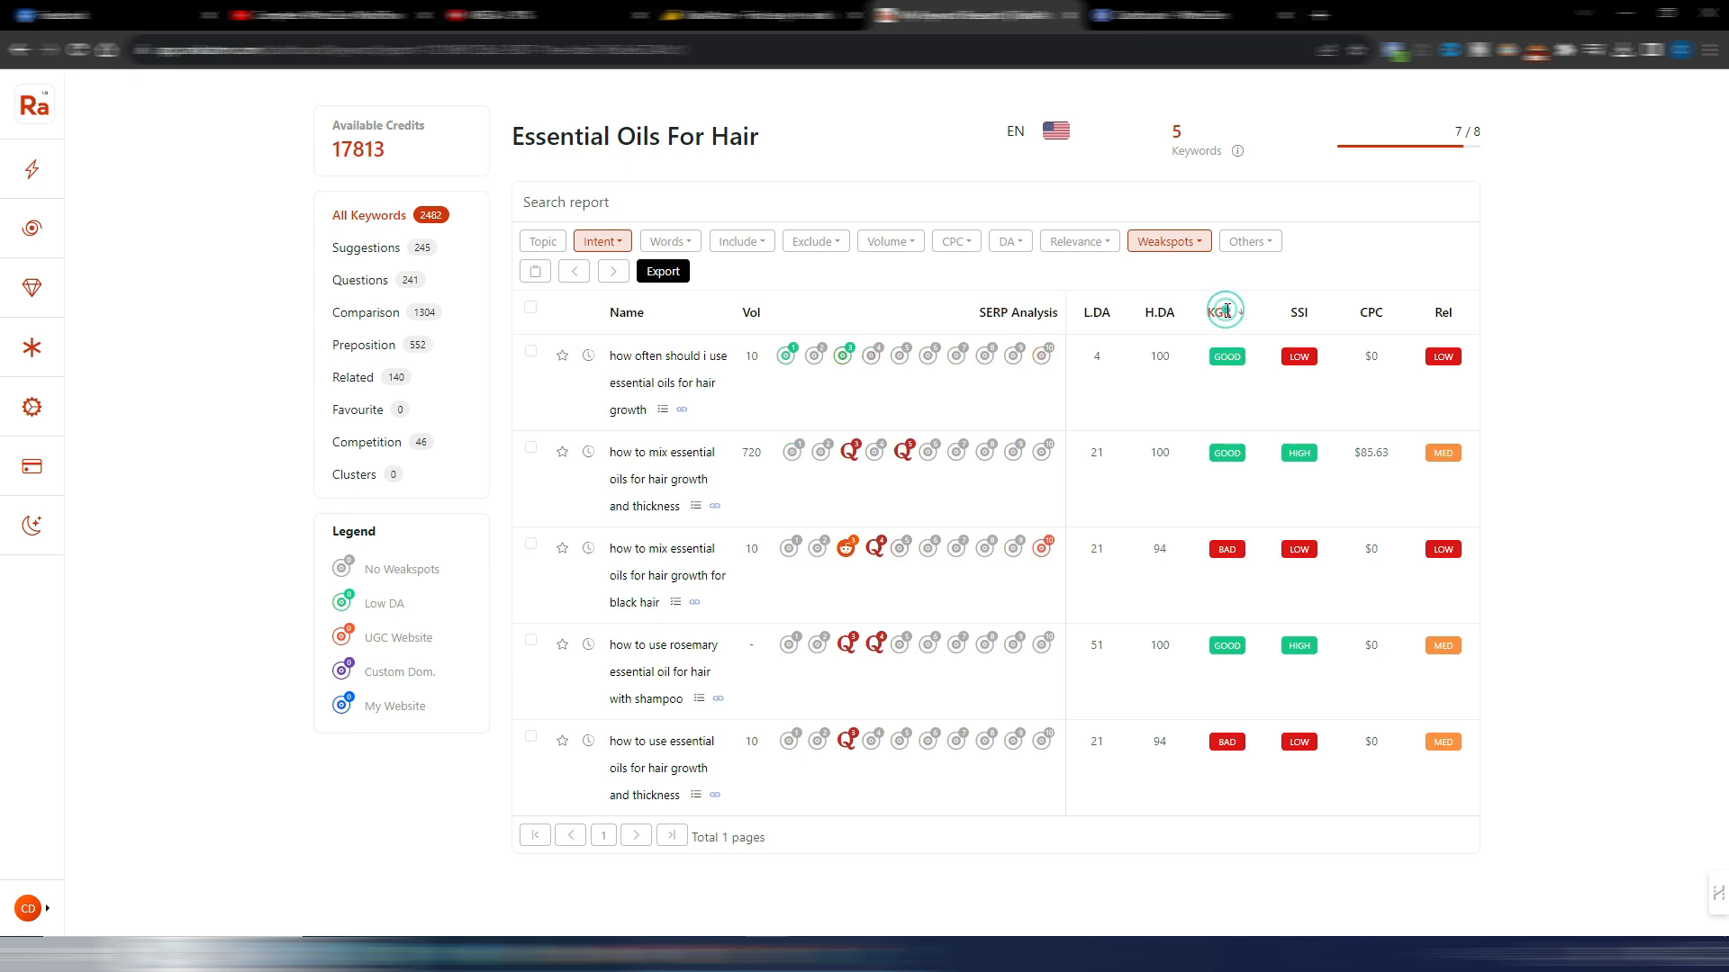
{"action": "left_click", "coordinate": [1048, 316]}
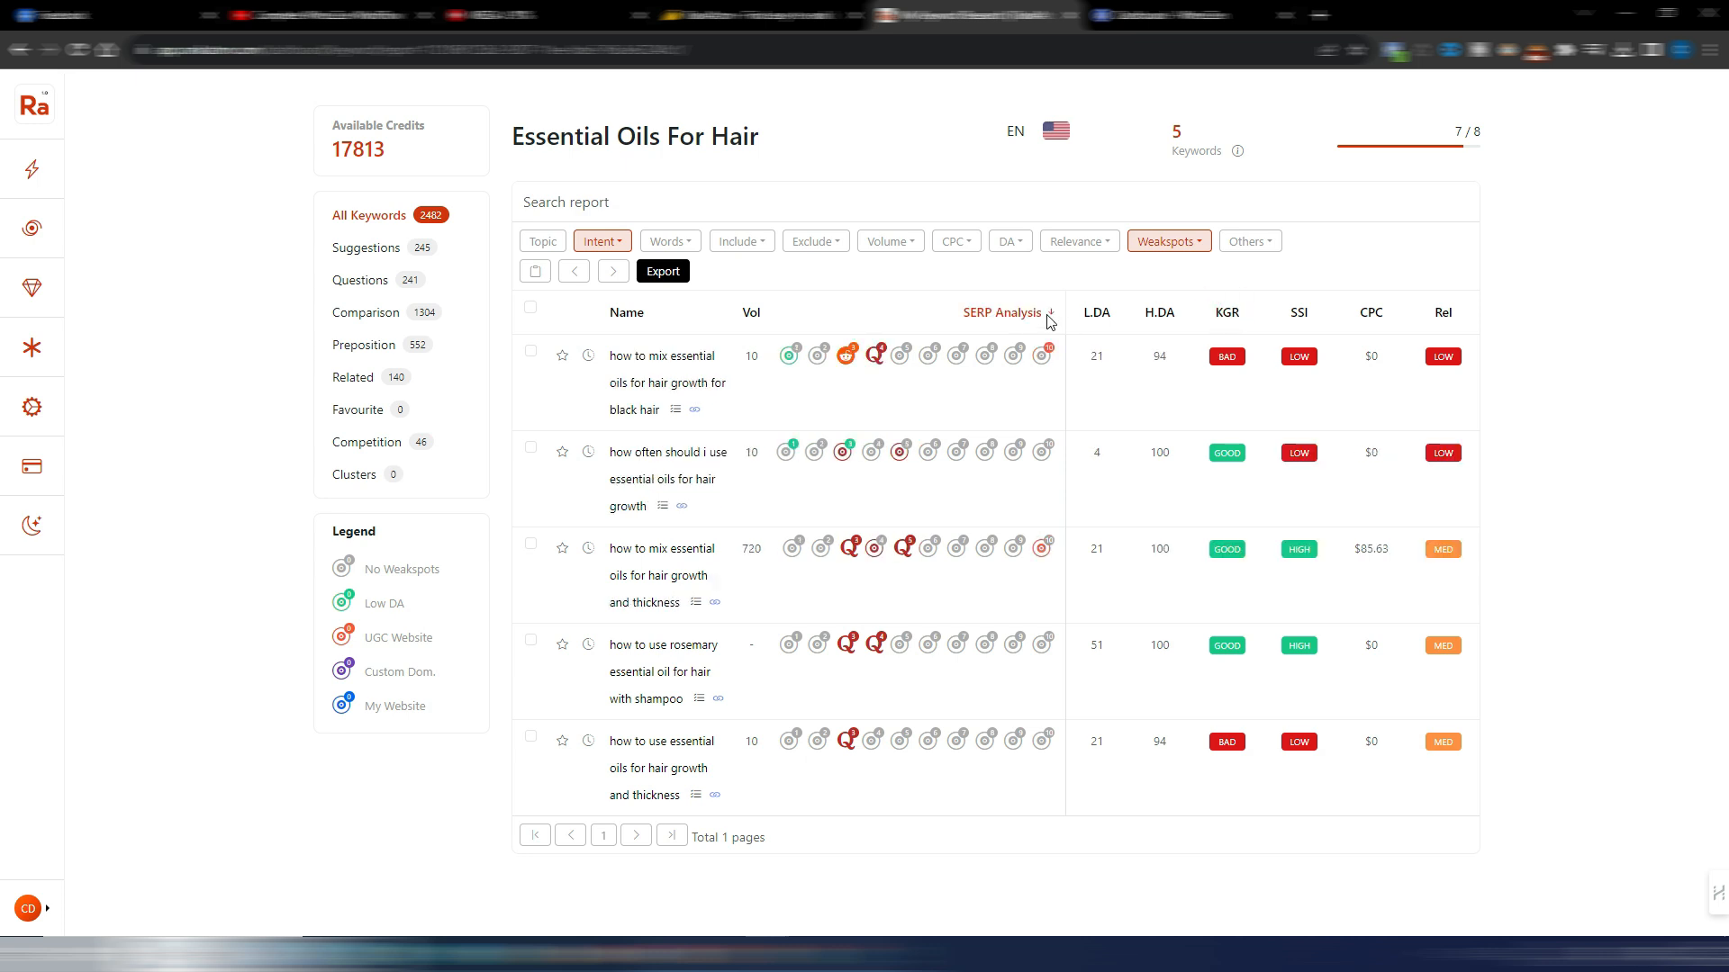
{"action": "left_click", "coordinate": [1230, 315]}
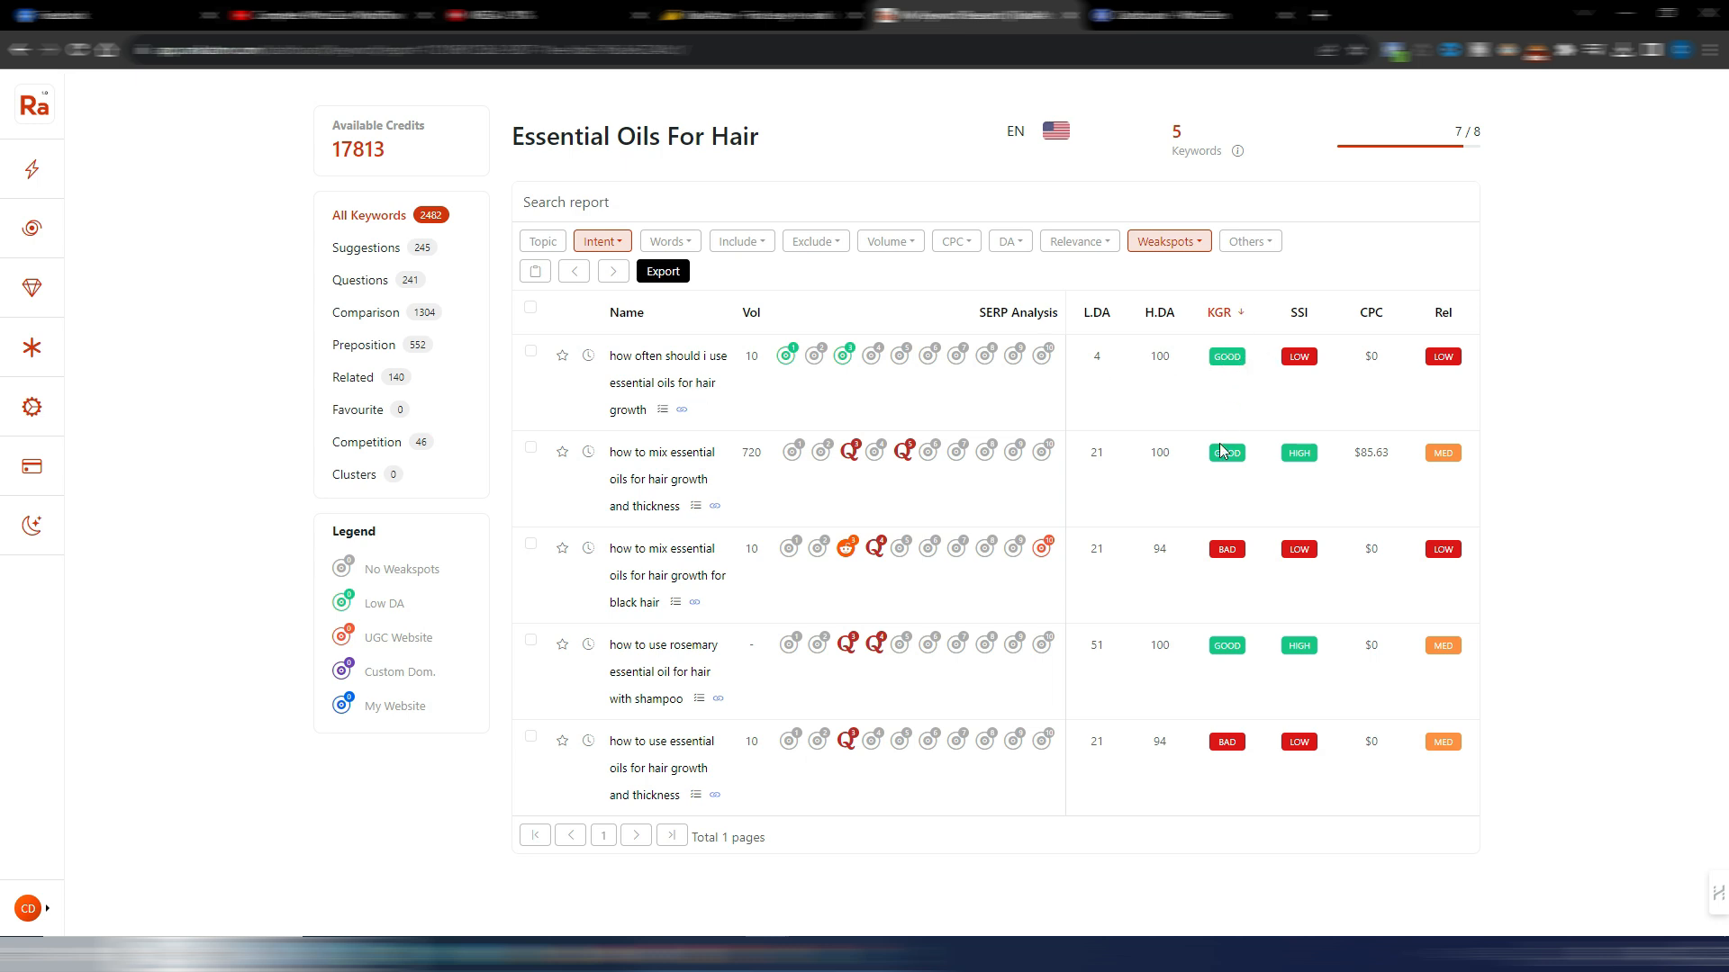
- Sort the keywords by SSI with the high ratings first and try marking the first one as a favourite
{"action": "left_click", "coordinate": [1299, 312]}
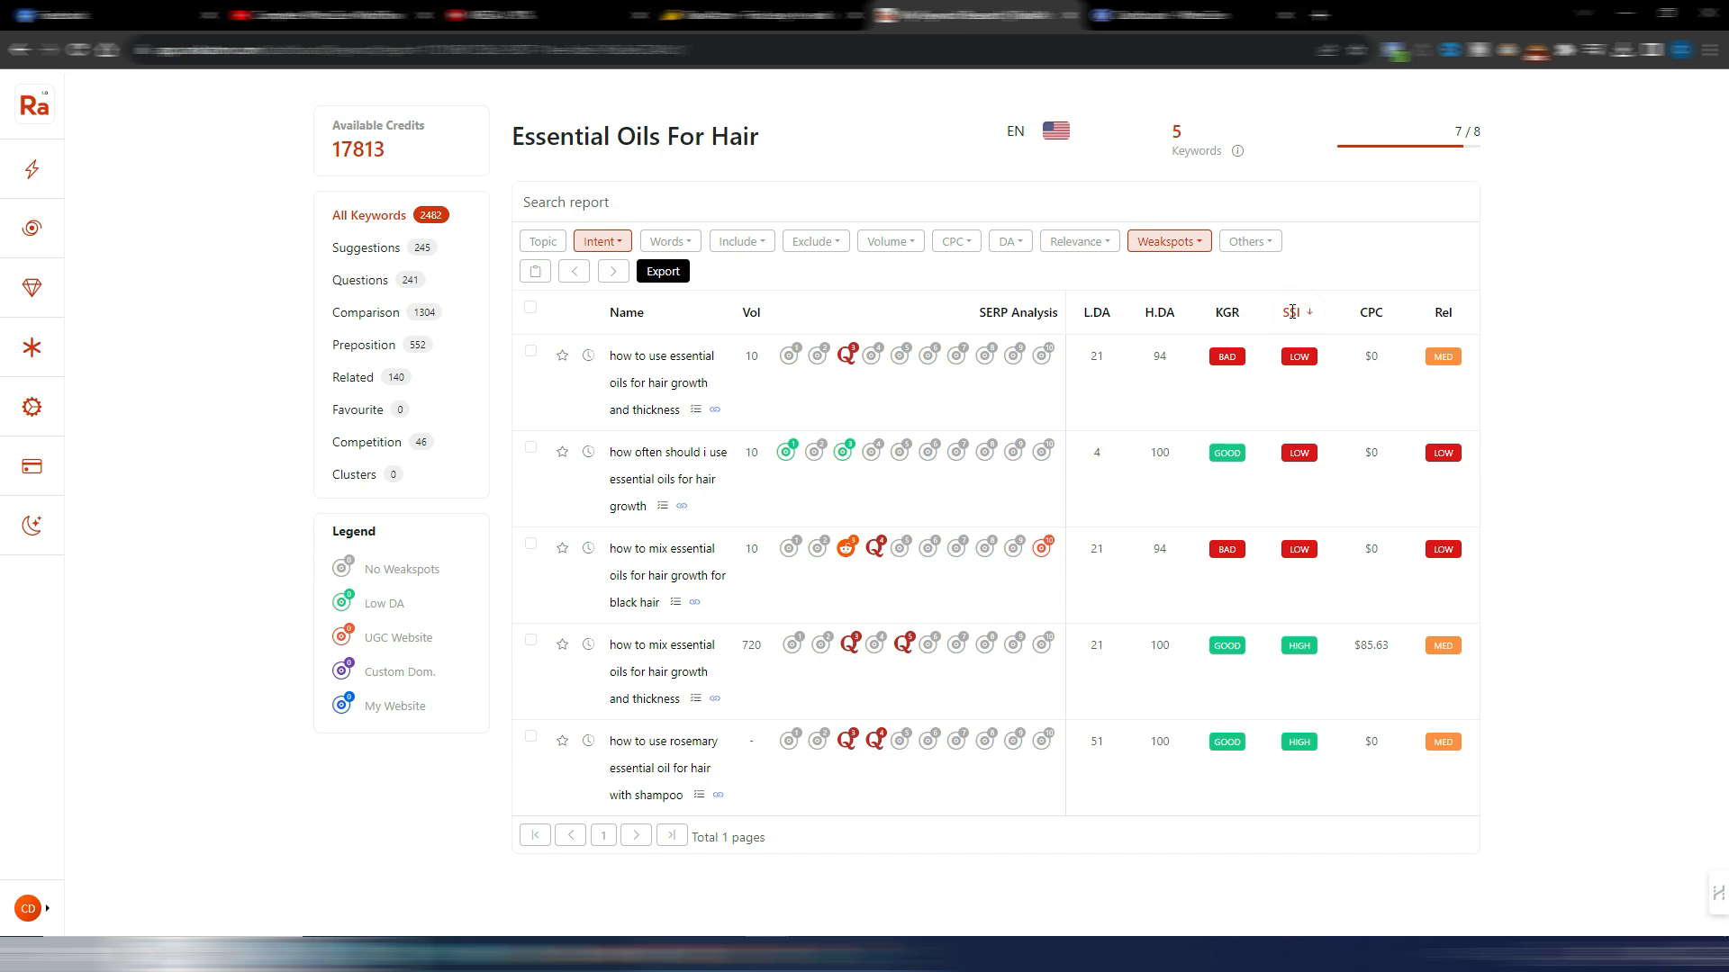
{"action": "left_click", "coordinate": [1299, 314]}
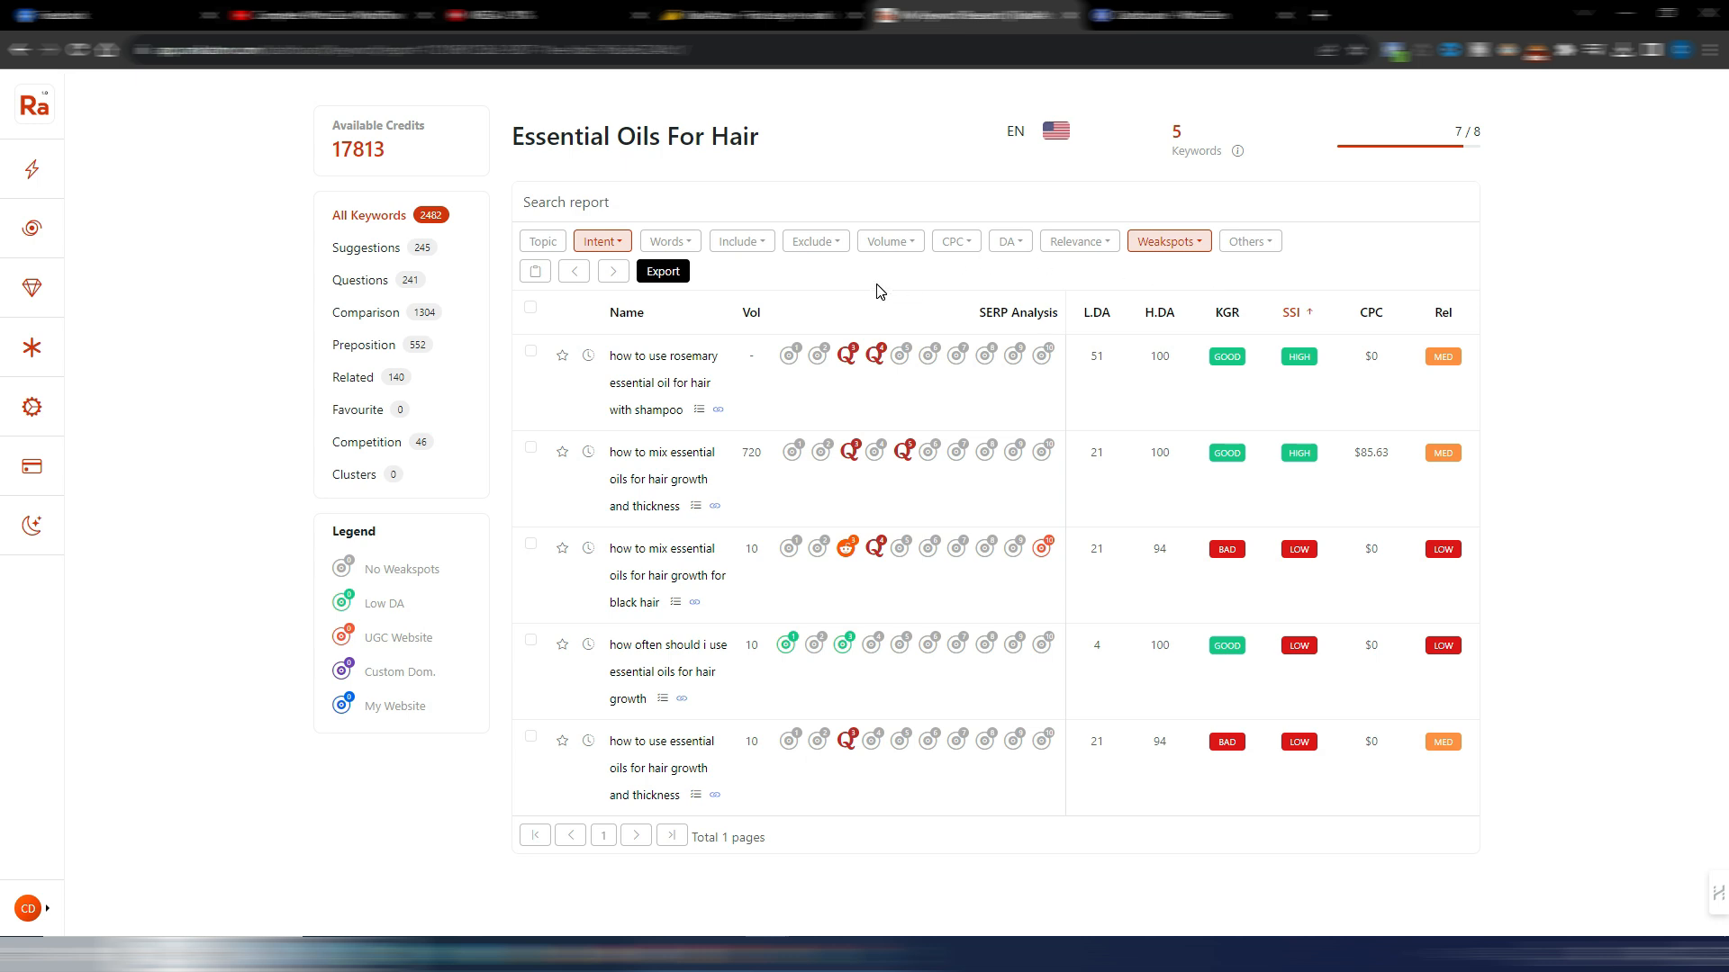
{"action": "left_click", "coordinate": [563, 358]}
- Remove the "Min 1 in top 3" weakspots filter and generate keyword clusters for the report
{"action": "left_click", "coordinate": [1198, 243]}
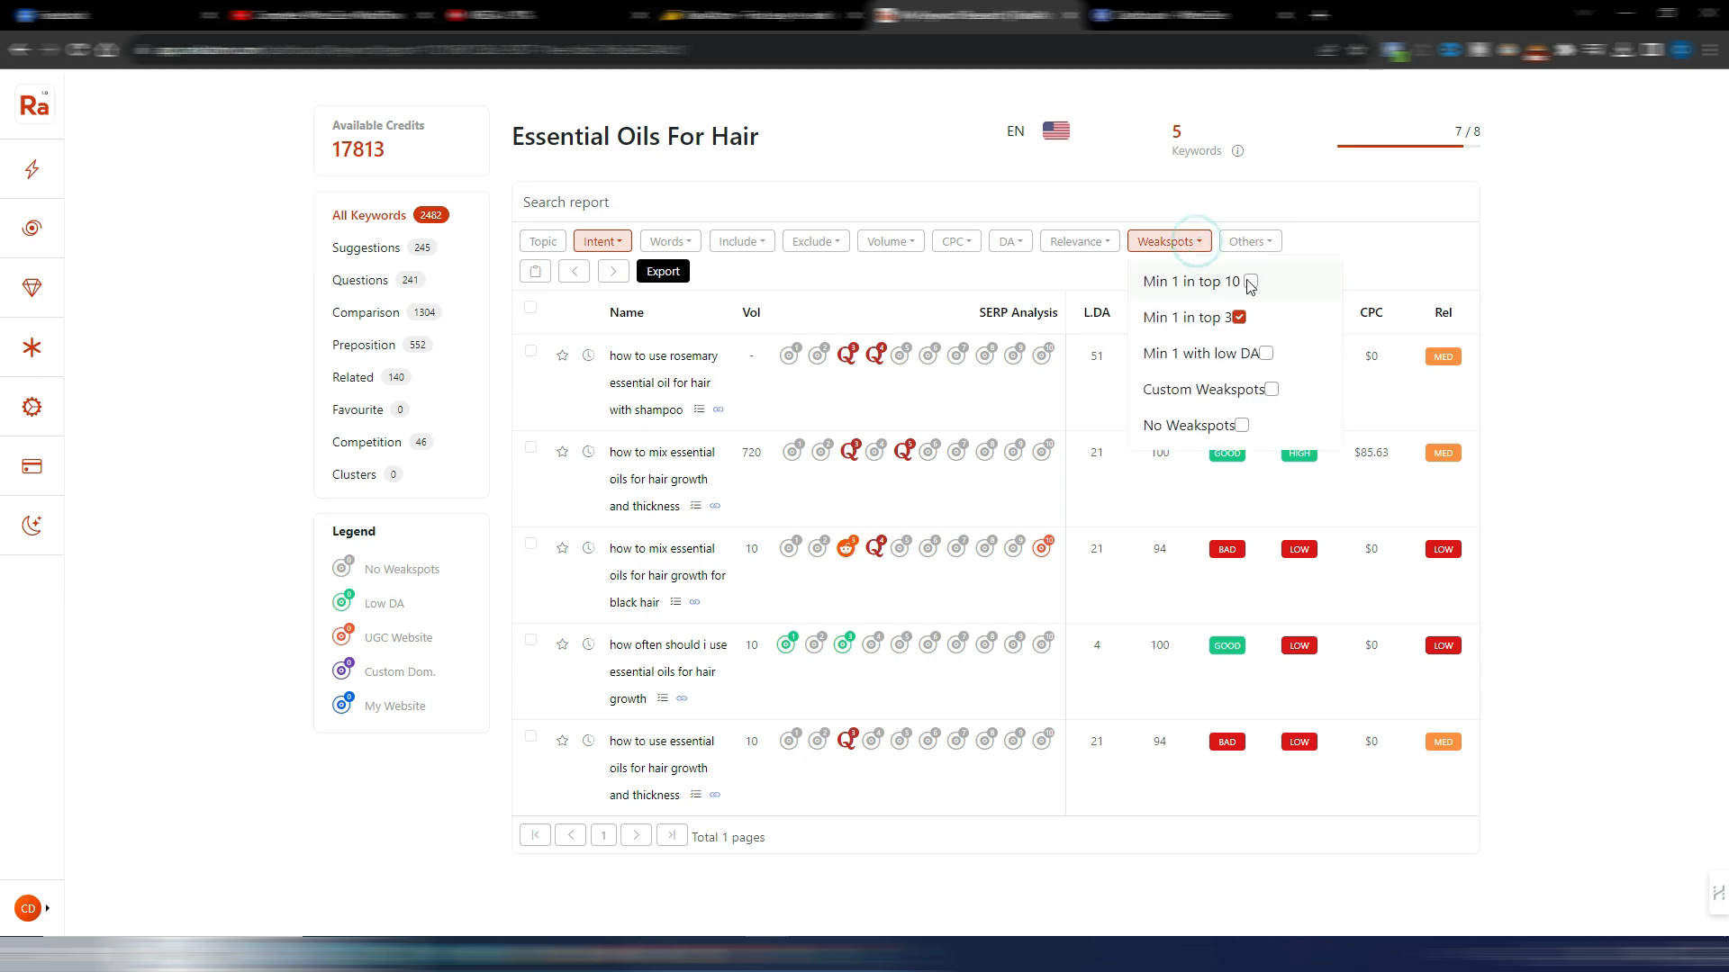
{"action": "left_click", "coordinate": [1241, 319]}
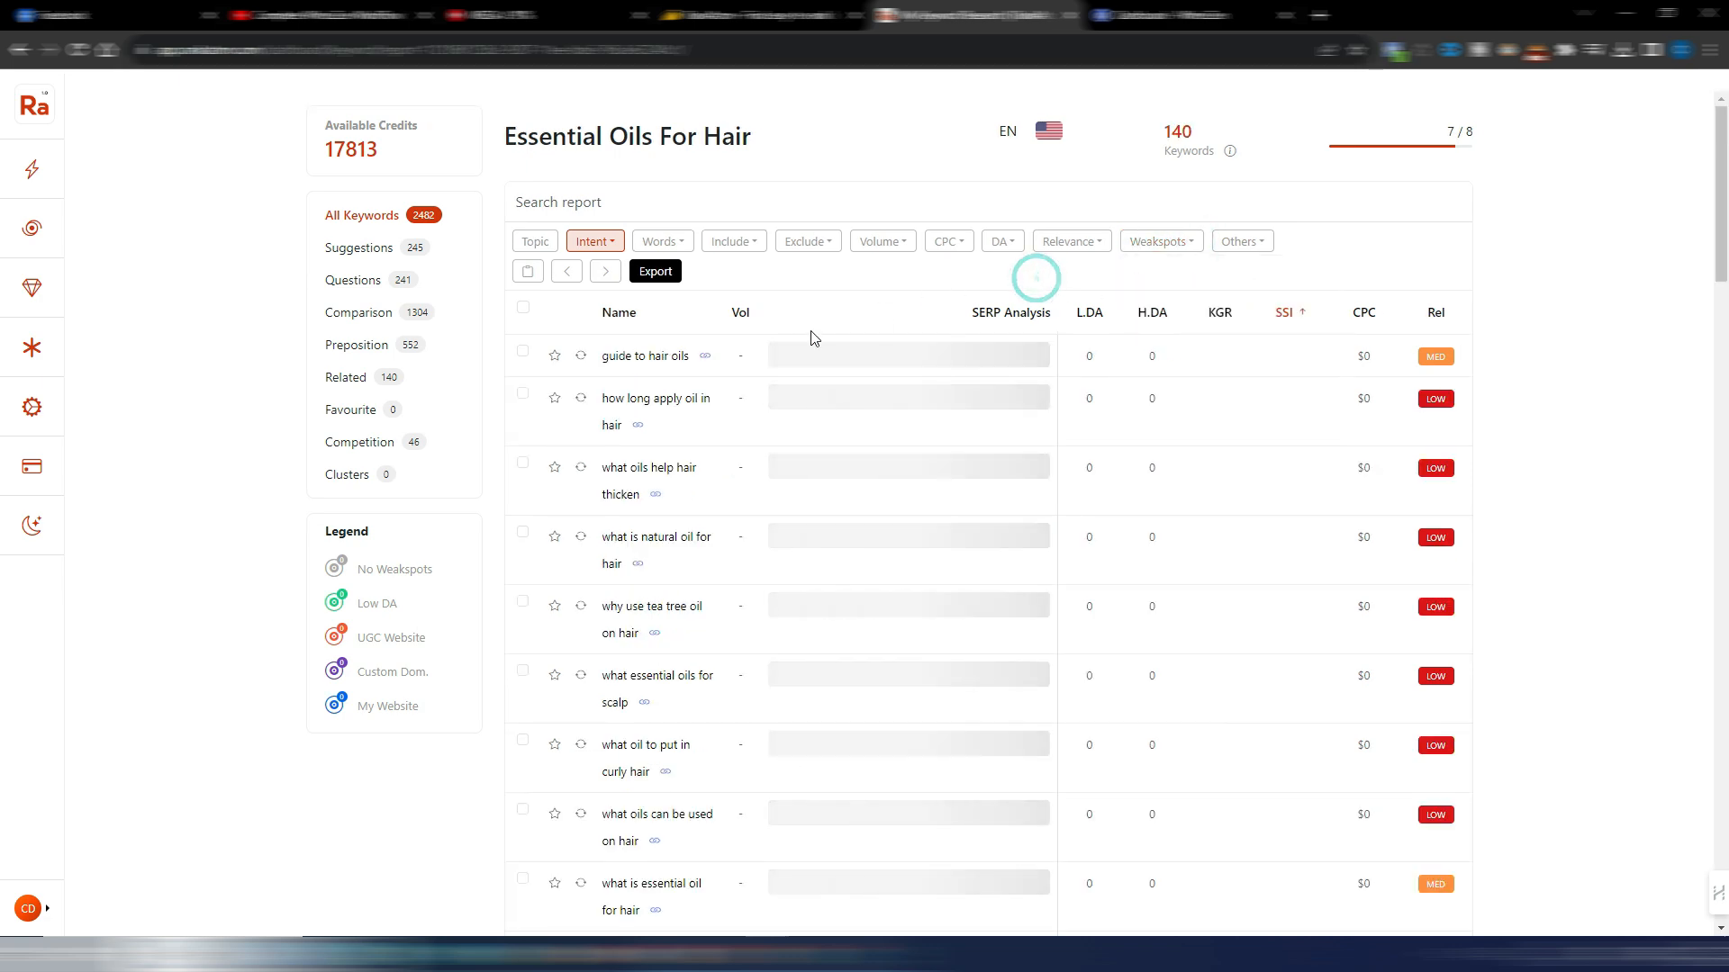
{"action": "left_click", "coordinate": [349, 474]}
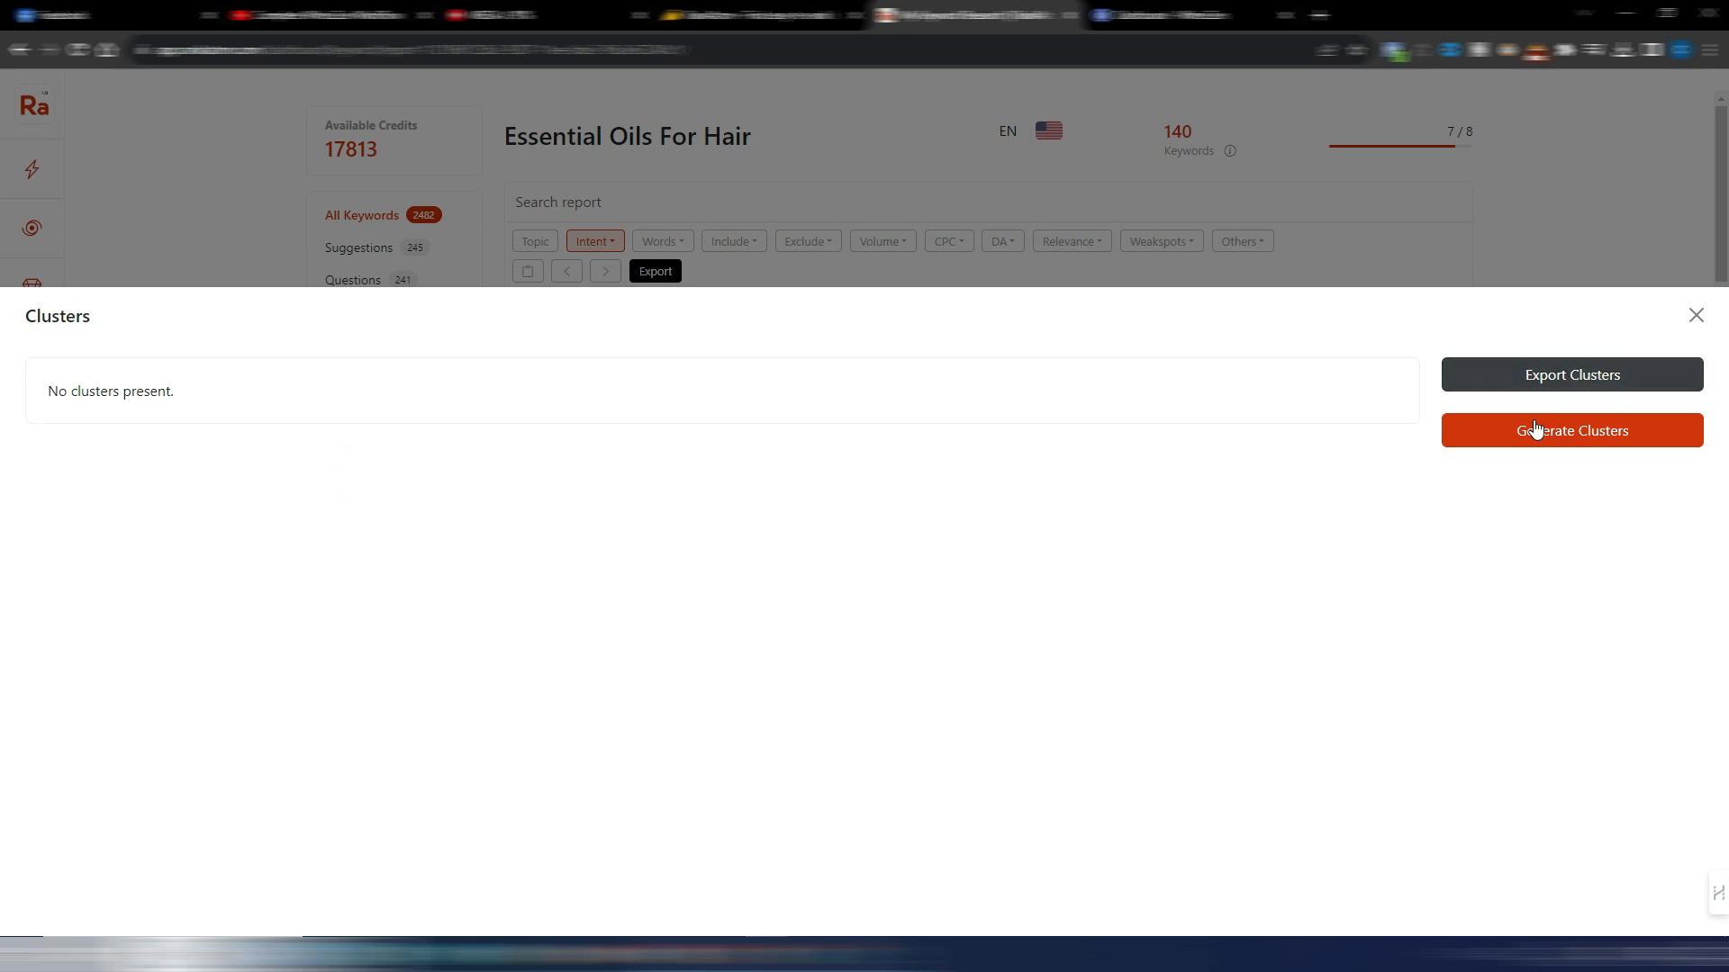
{"action": "left_click", "coordinate": [1560, 437]}
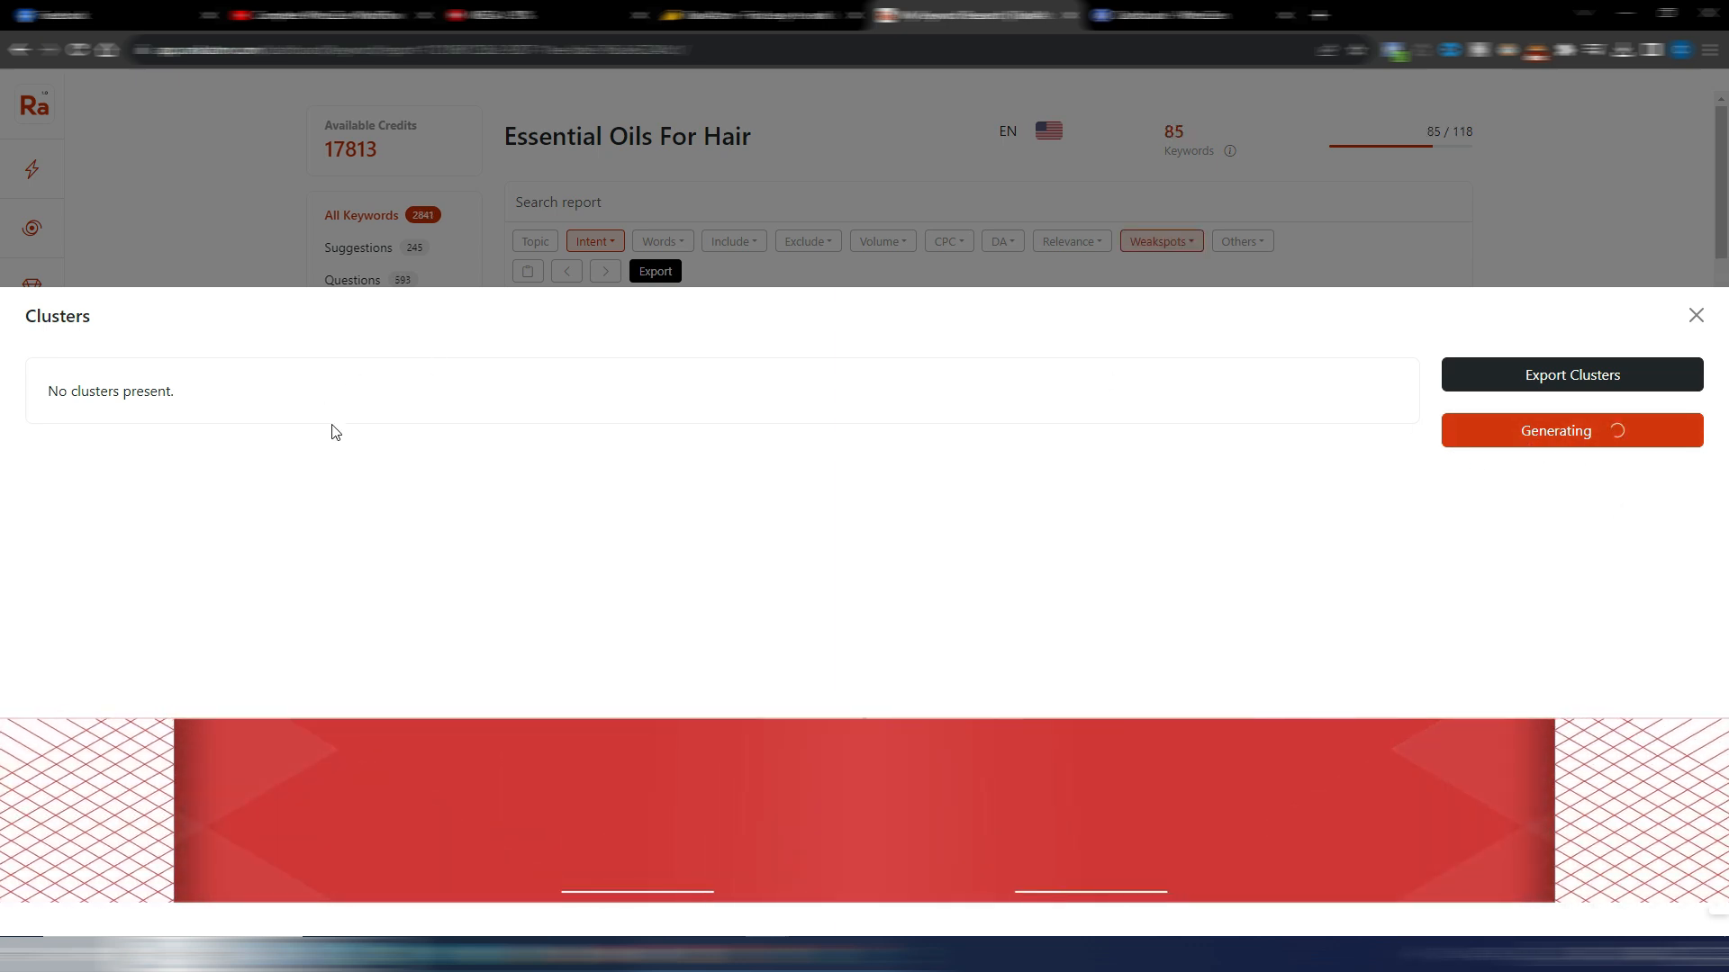
- Close the clusters view and copy the report title "Essential Oils For Hair"
{"action": "left_click", "coordinate": [1696, 320]}
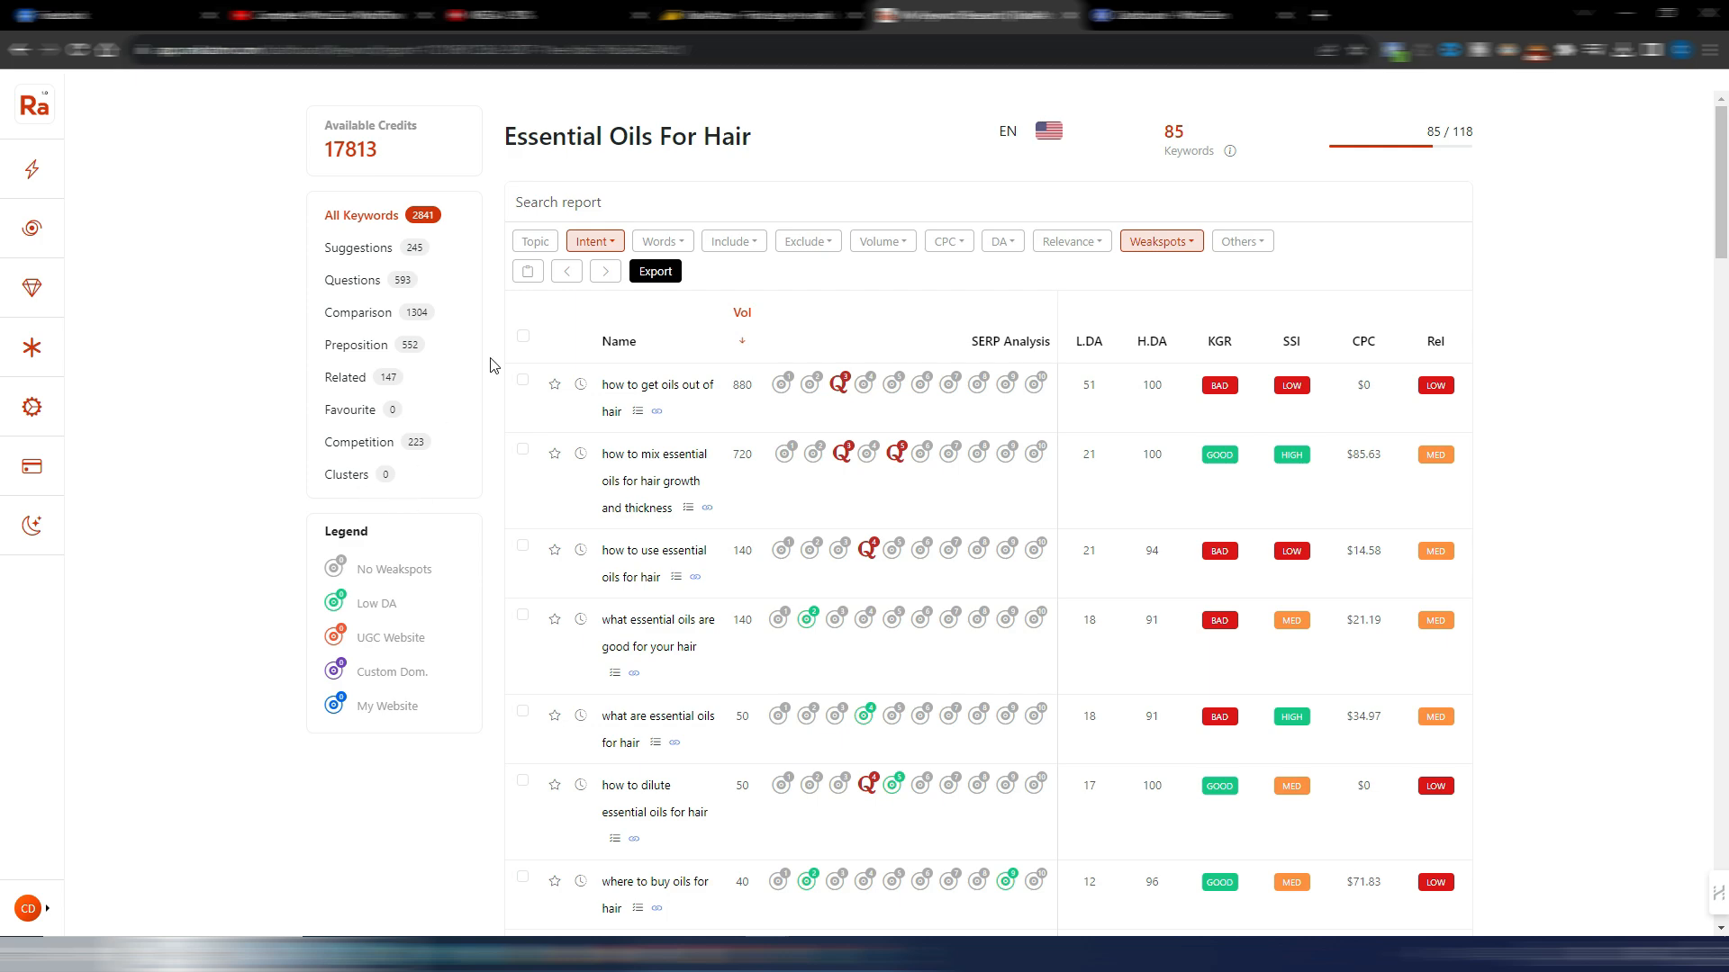
{"action": "left_click_drag", "start_coordinate": [757, 136], "coordinate": [502, 136]}
{"action": "right_click", "coordinate": [542, 135]}
{"action": "left_click", "coordinate": [597, 144]}
- Switch to WriterZen, open Keyword Explorer and look through its Wildcard, Domain and Keyword search modes
{"action": "key", "text": "ctrl+Tab"}
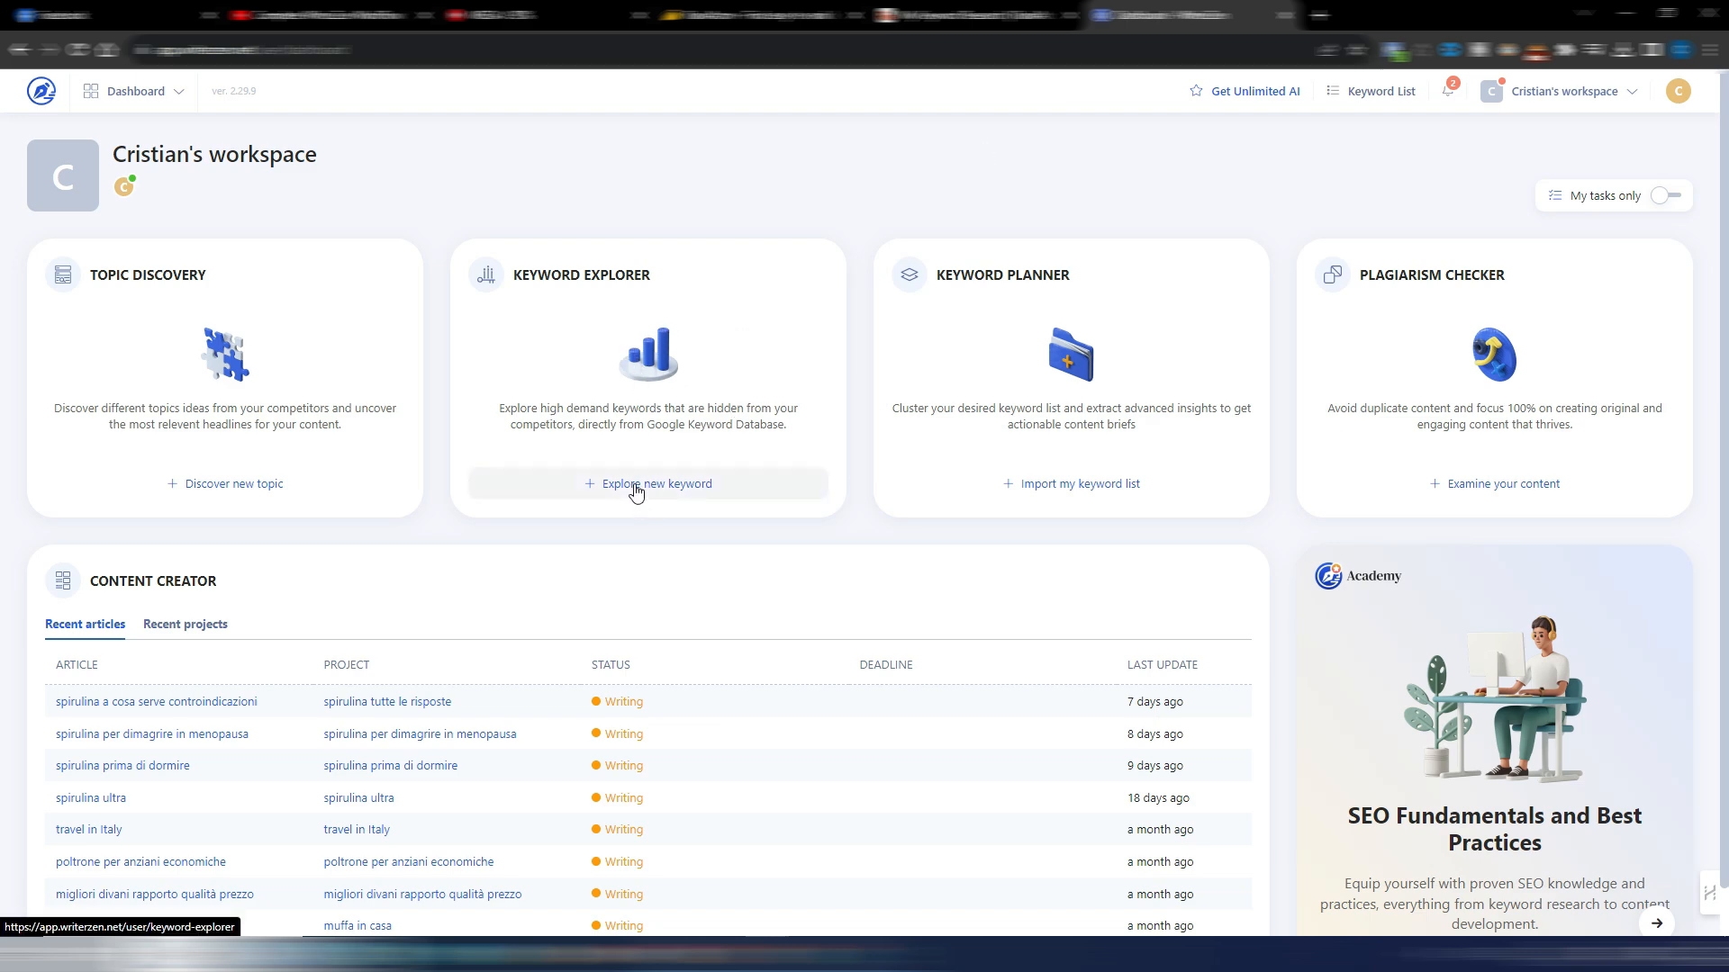
{"action": "left_click", "coordinate": [641, 491]}
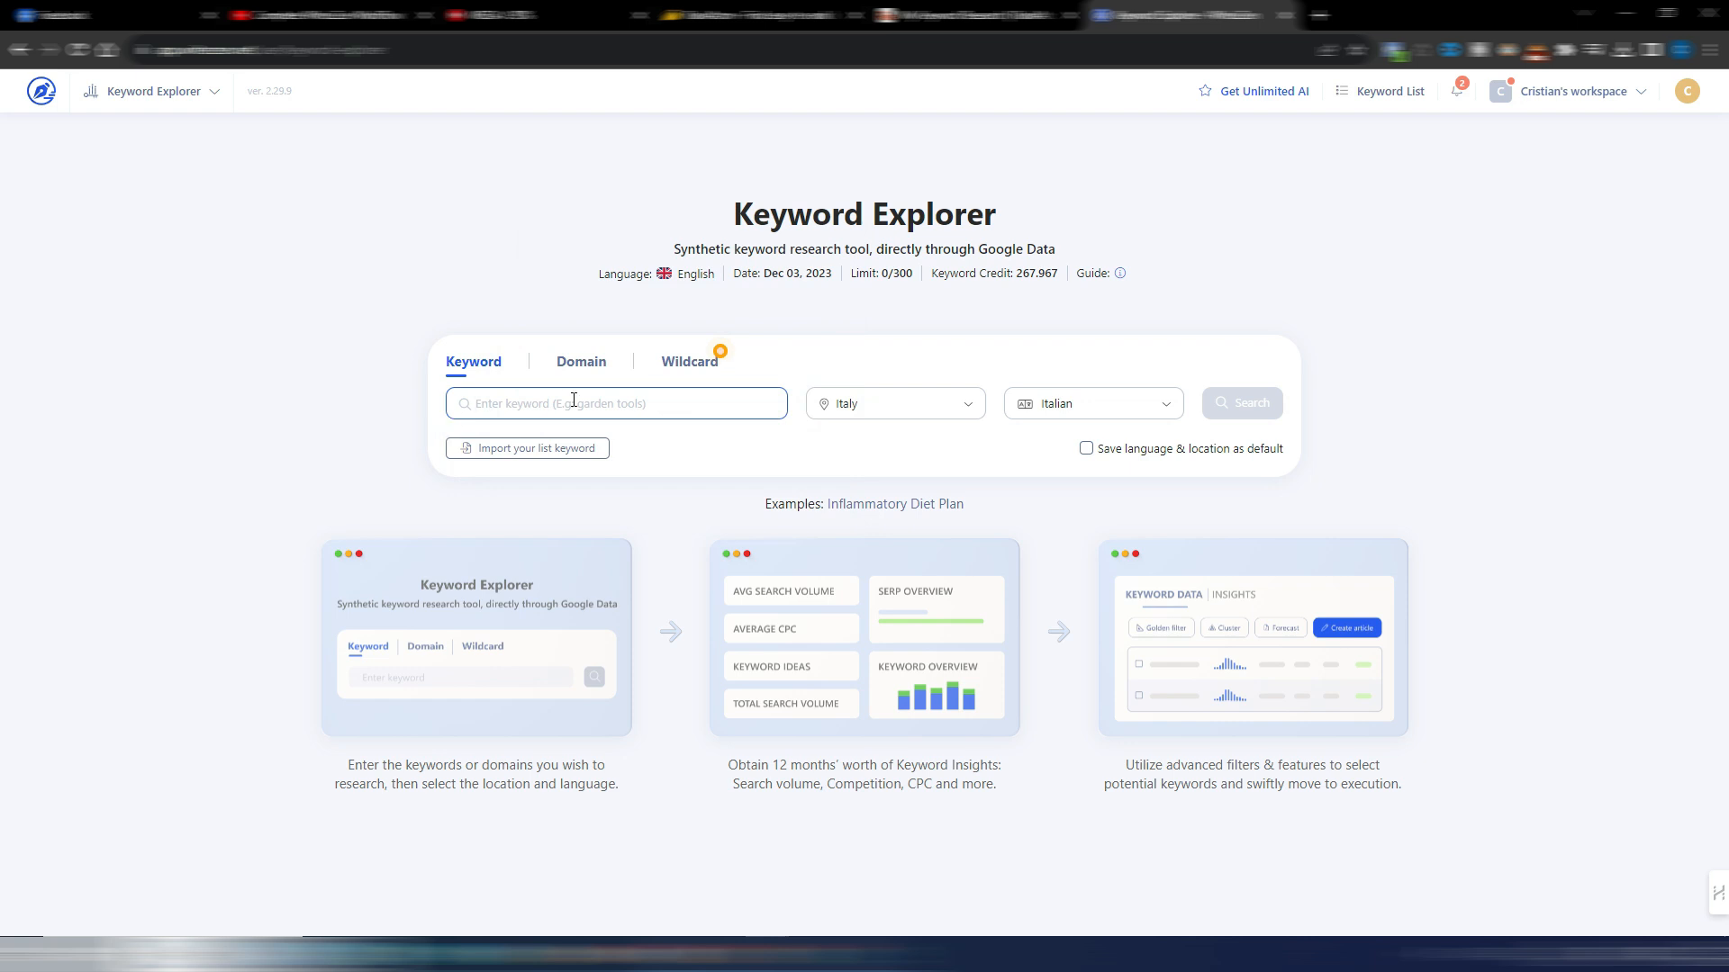
{"action": "left_click", "coordinate": [689, 366]}
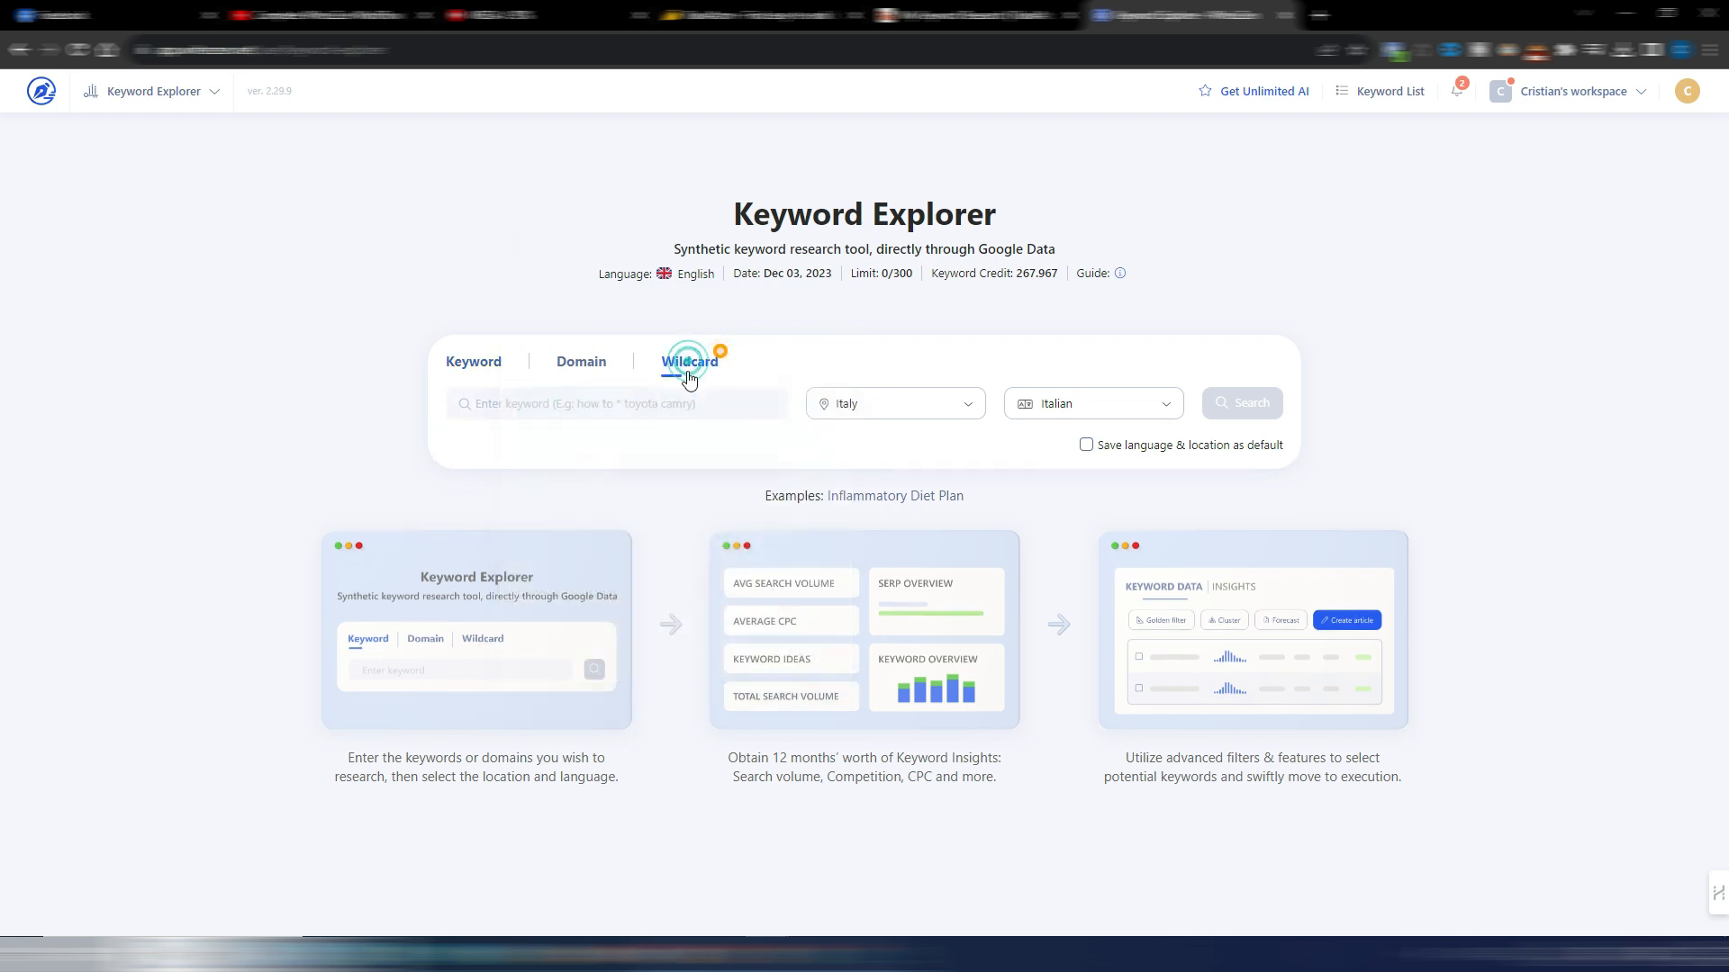
{"action": "left_click", "coordinate": [668, 407]}
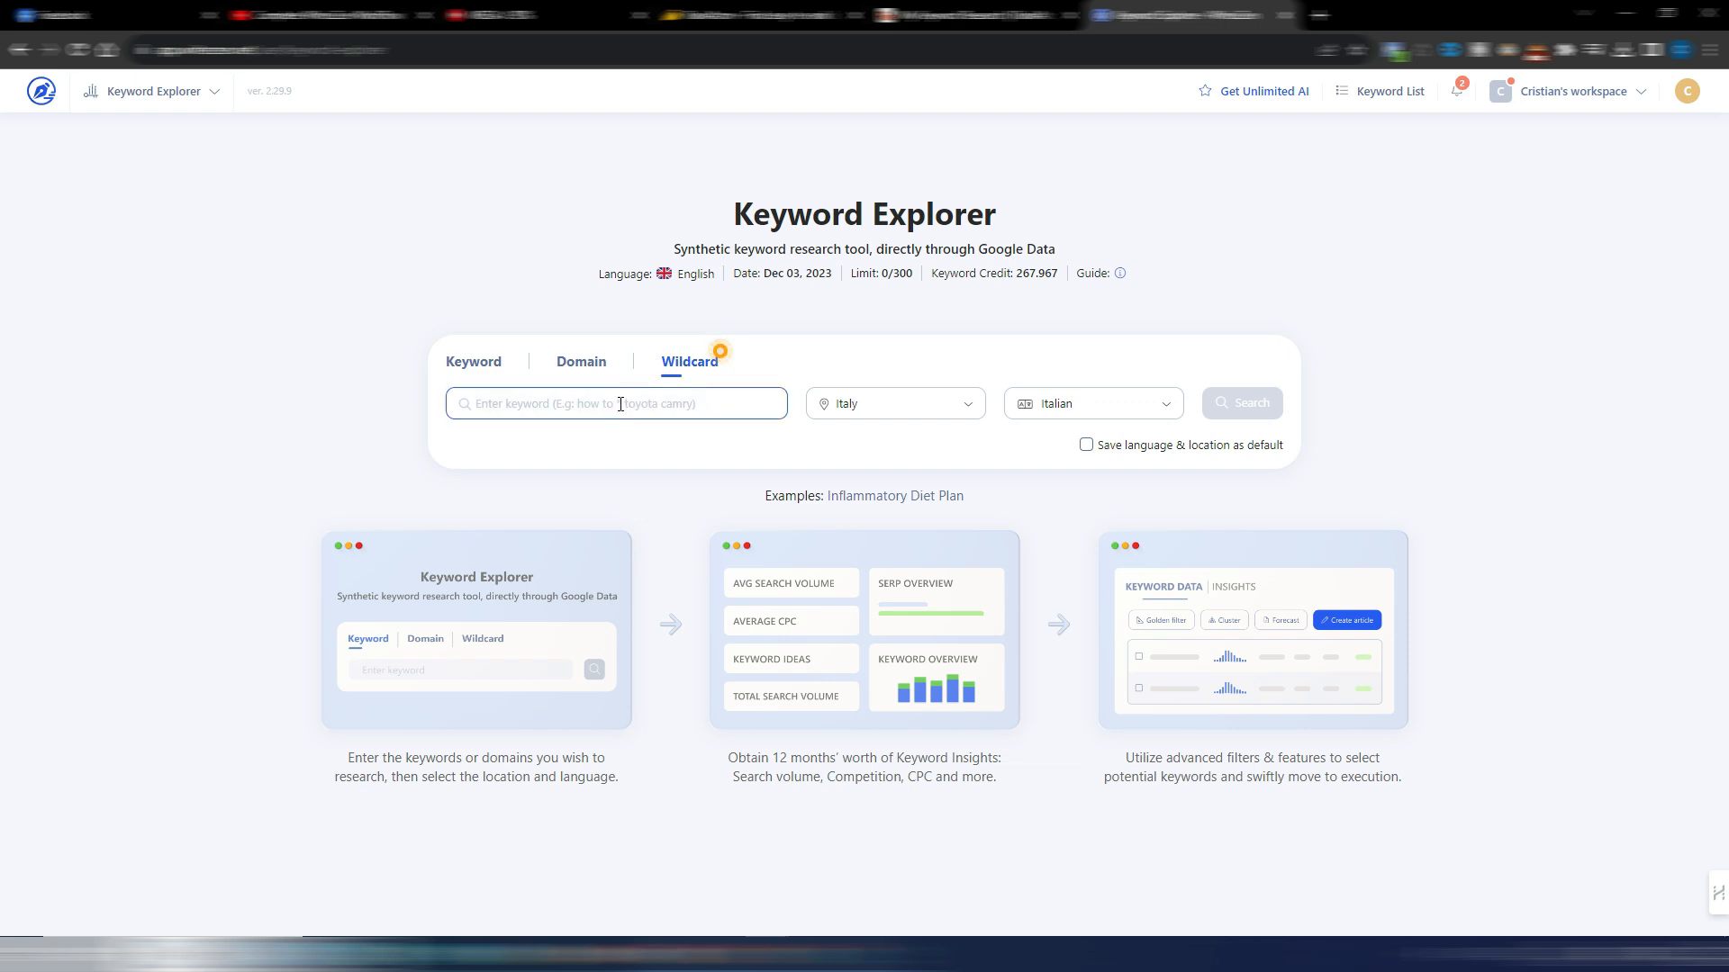
{"action": "left_click", "coordinate": [584, 363]}
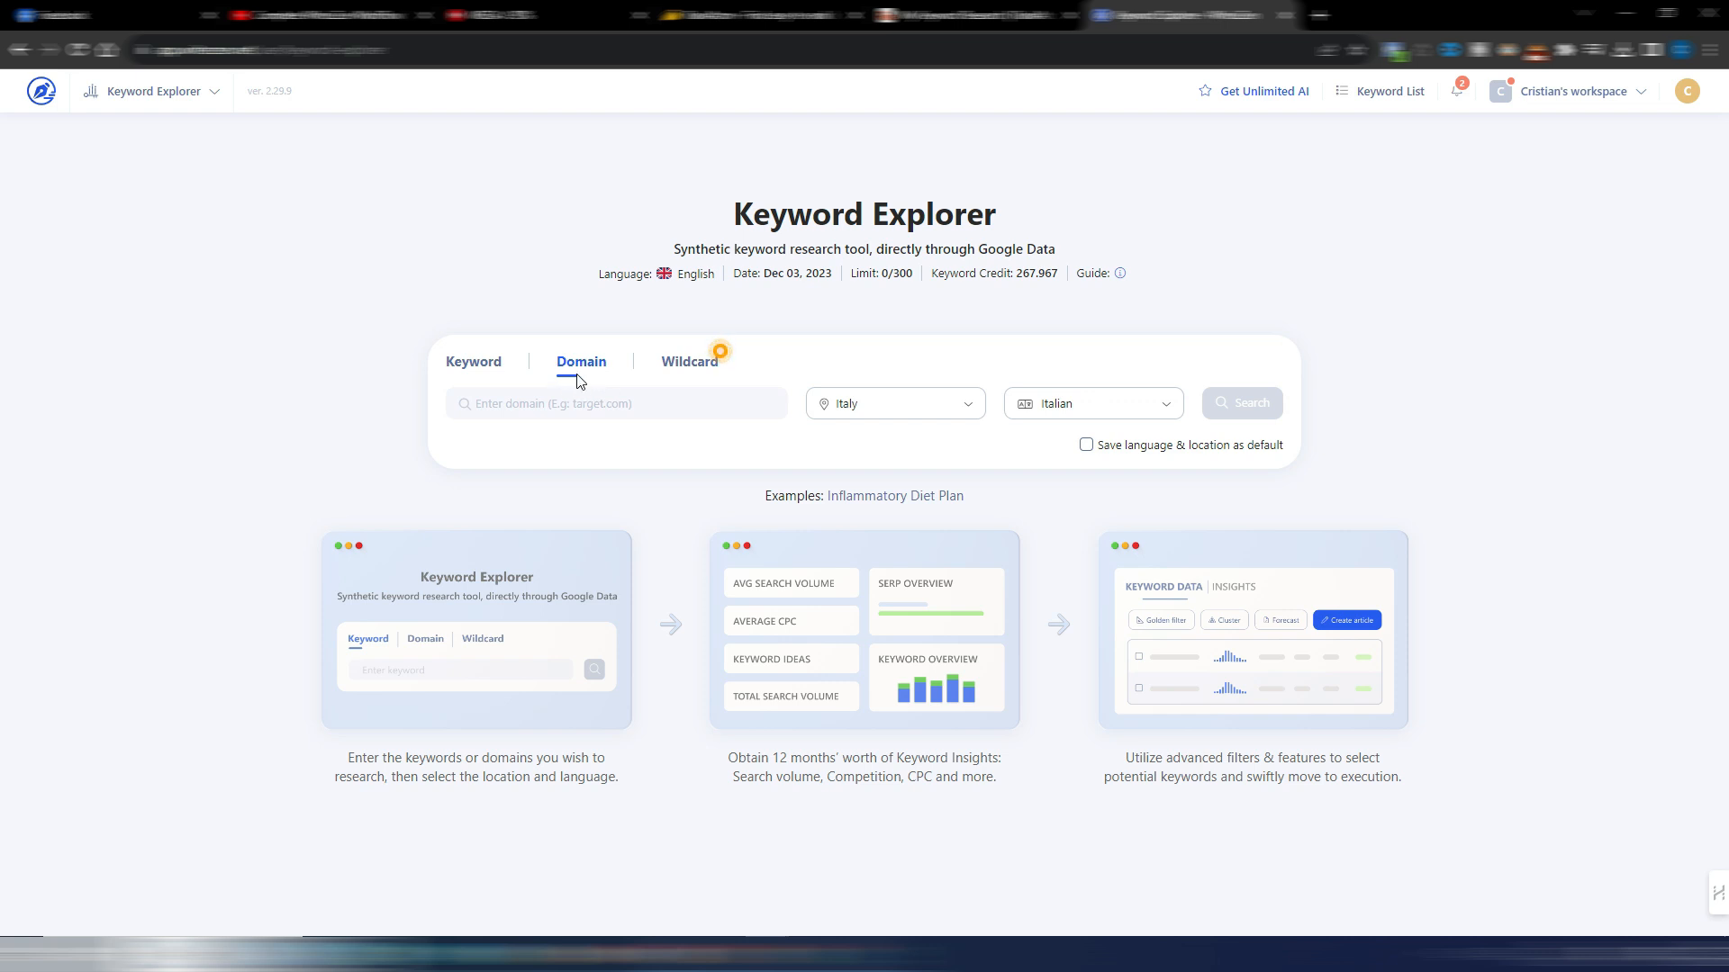
{"action": "left_click", "coordinate": [588, 404]}
{"action": "left_click", "coordinate": [483, 363]}
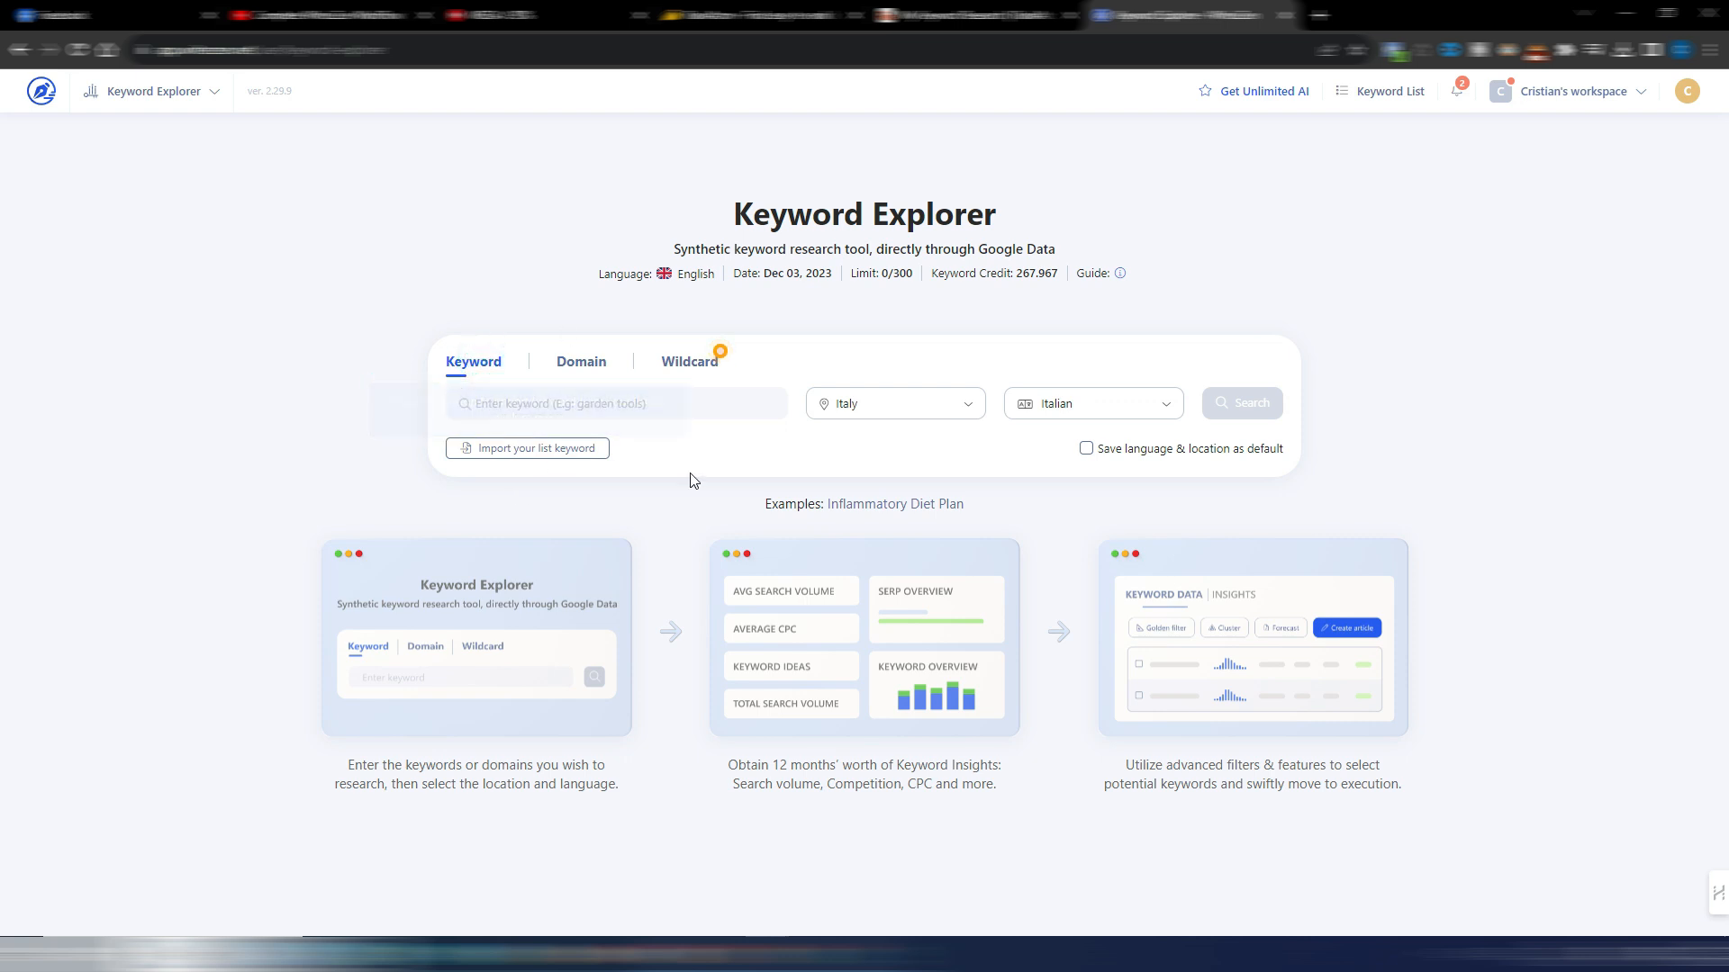
{"action": "left_click", "coordinate": [710, 403]}
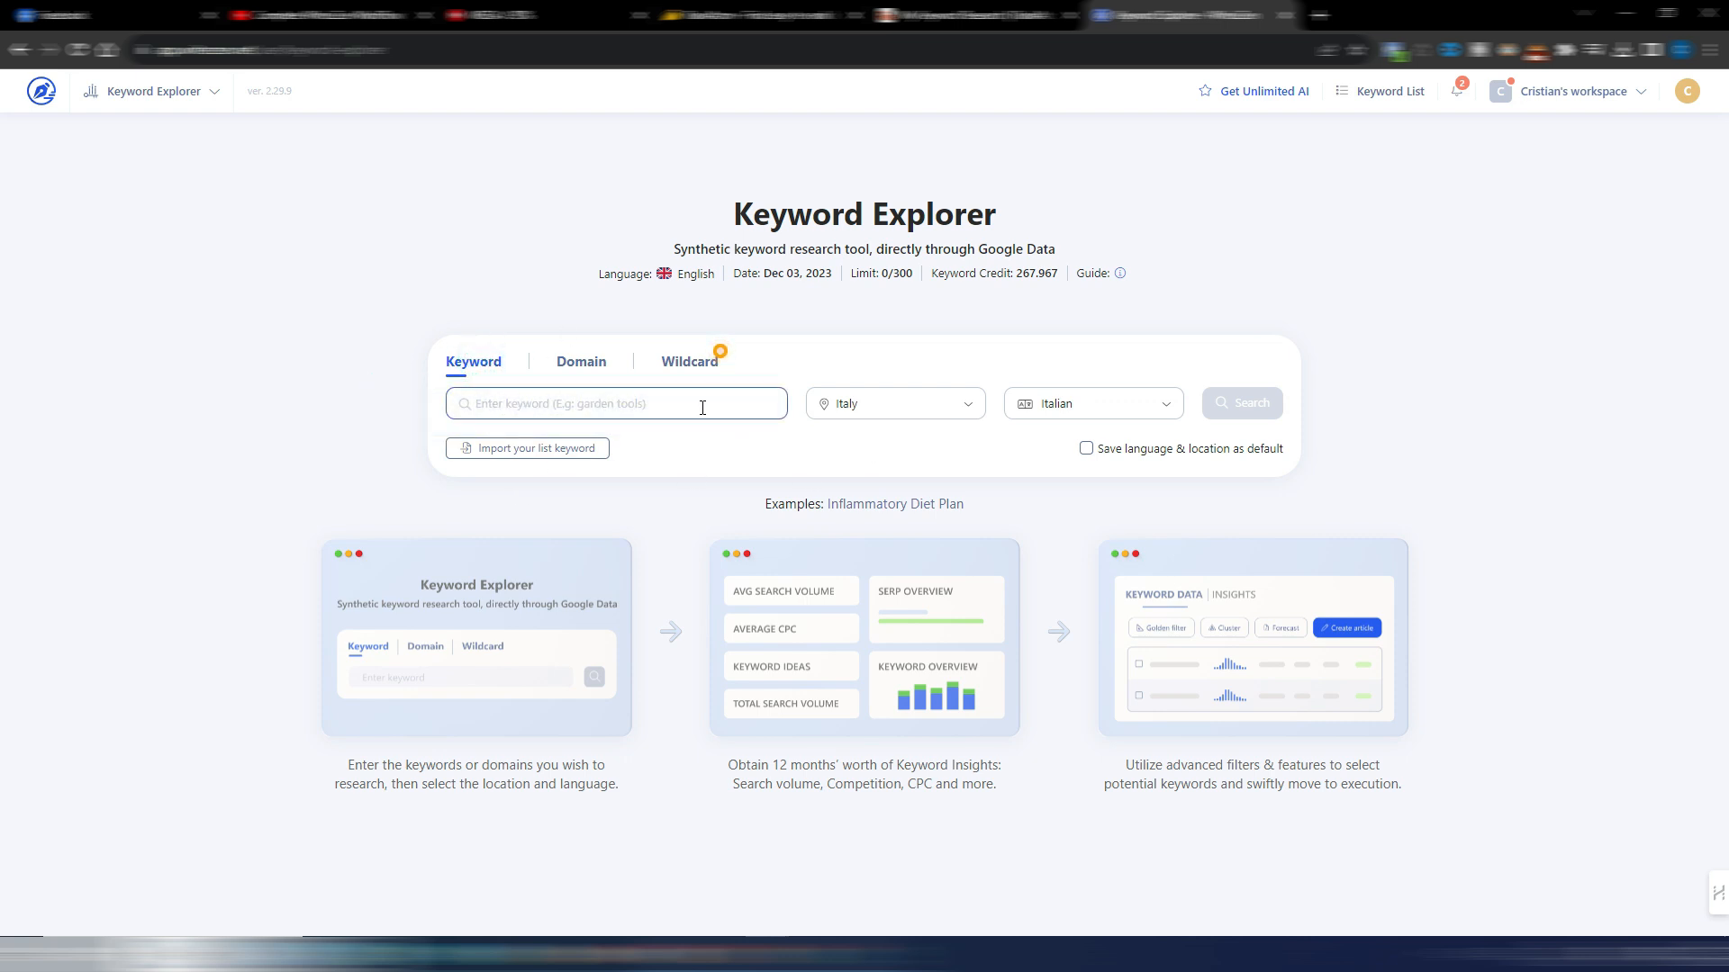
- Examine WriterZen's keyword list import form, comparing its search page with the RankAtom report in between
{"action": "left_click", "coordinate": [544, 450]}
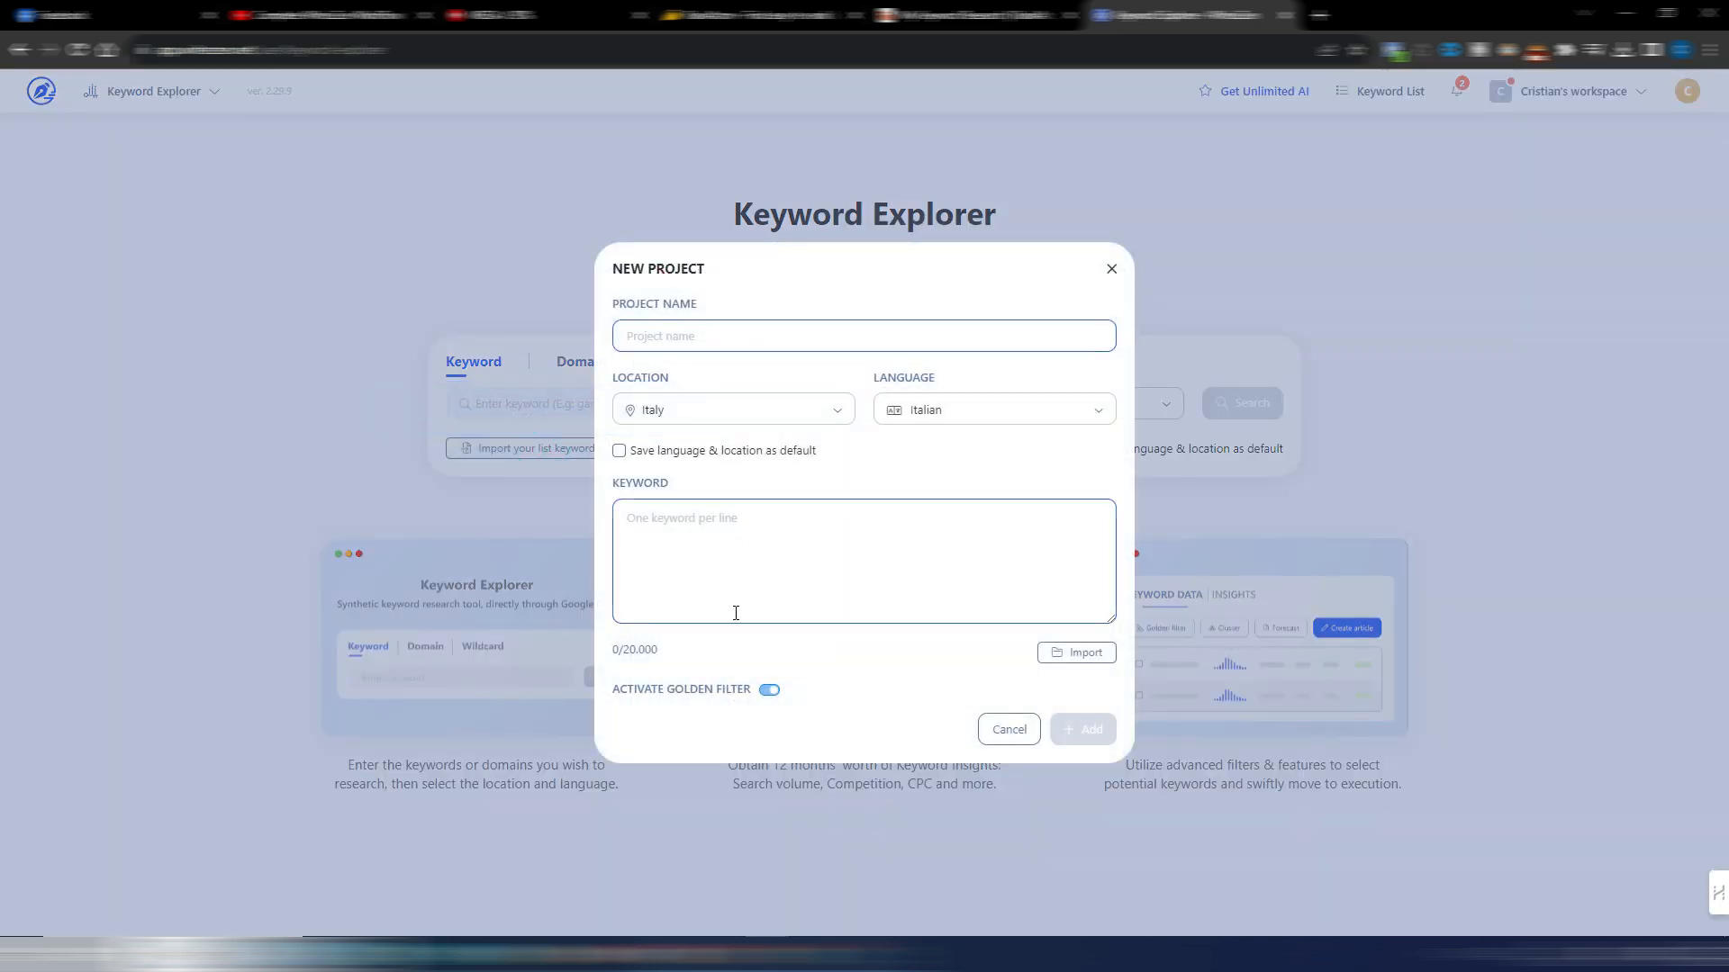
{"action": "left_click", "coordinate": [1112, 269]}
{"action": "left_click", "coordinate": [947, 15]}
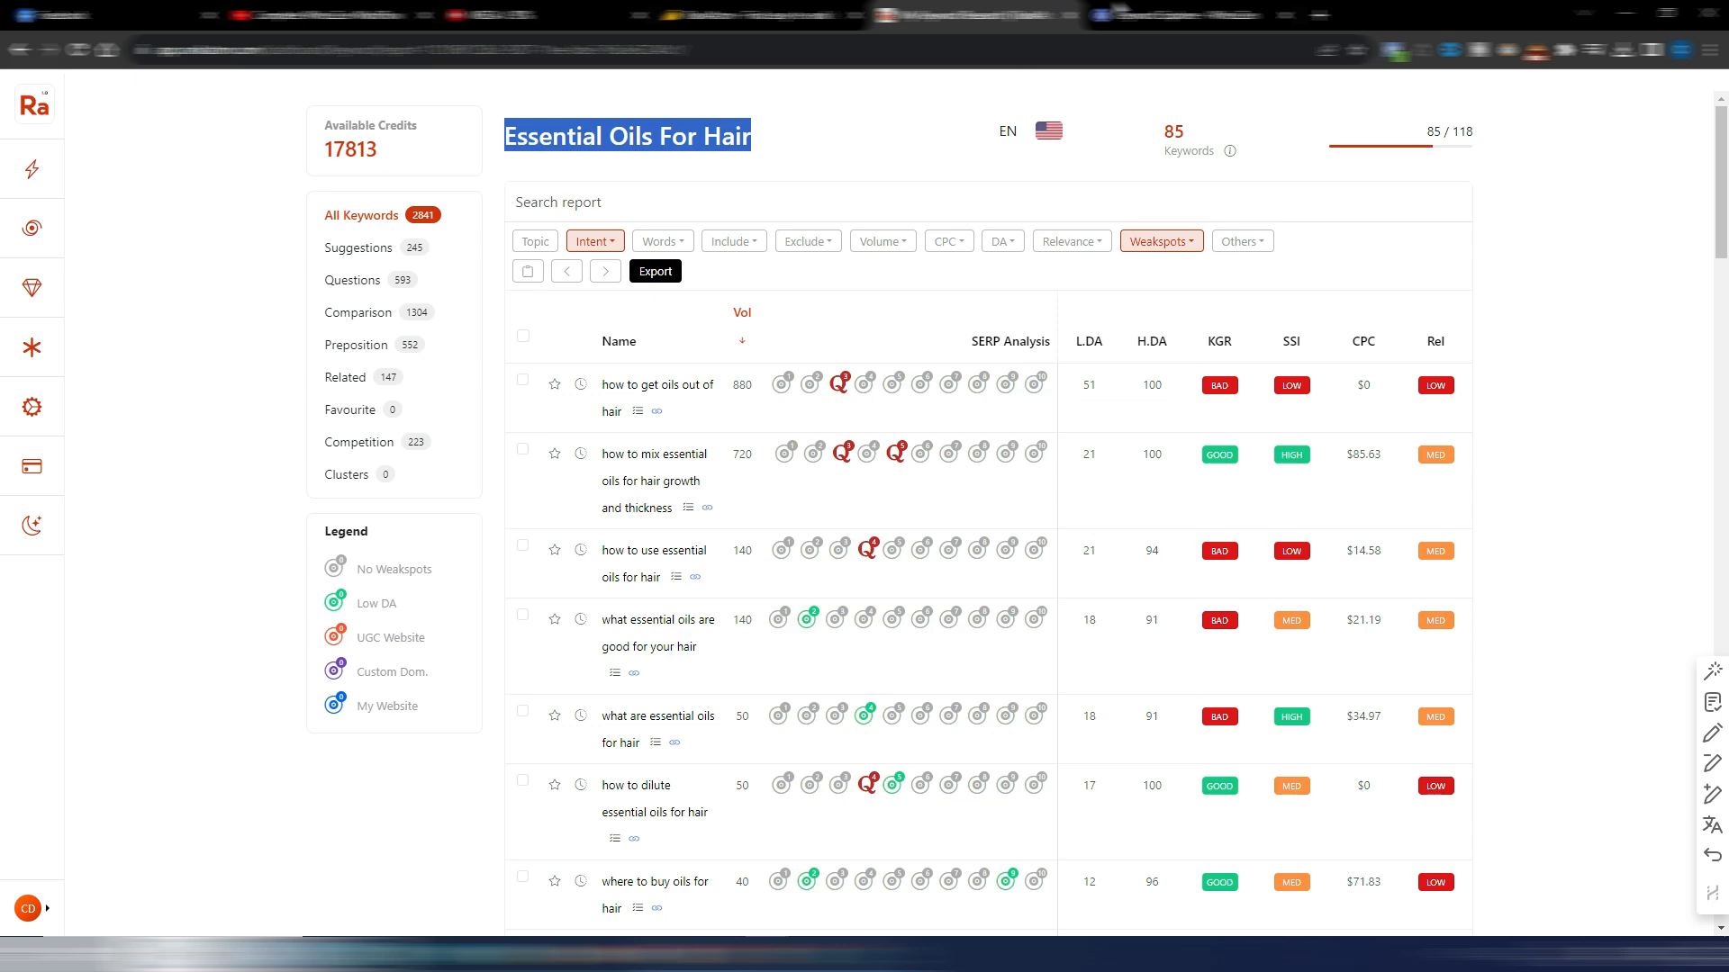
{"action": "key", "text": "ctrl+Tab"}
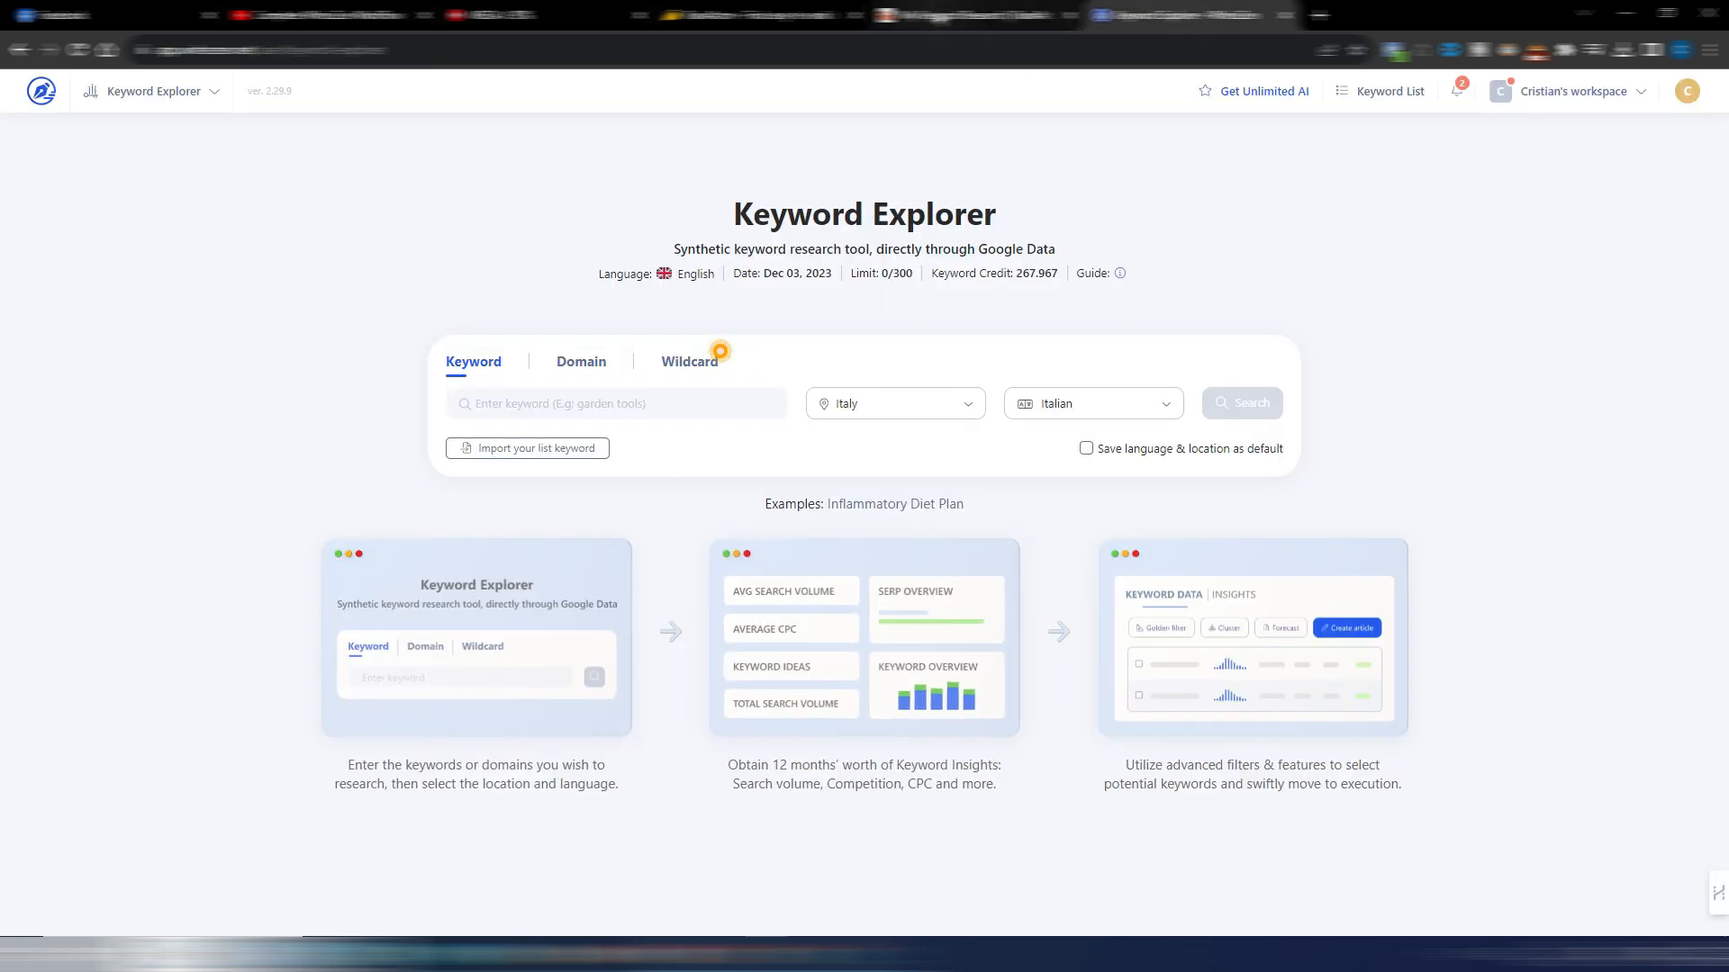
{"action": "key", "text": "ctrl+shift+Tab"}
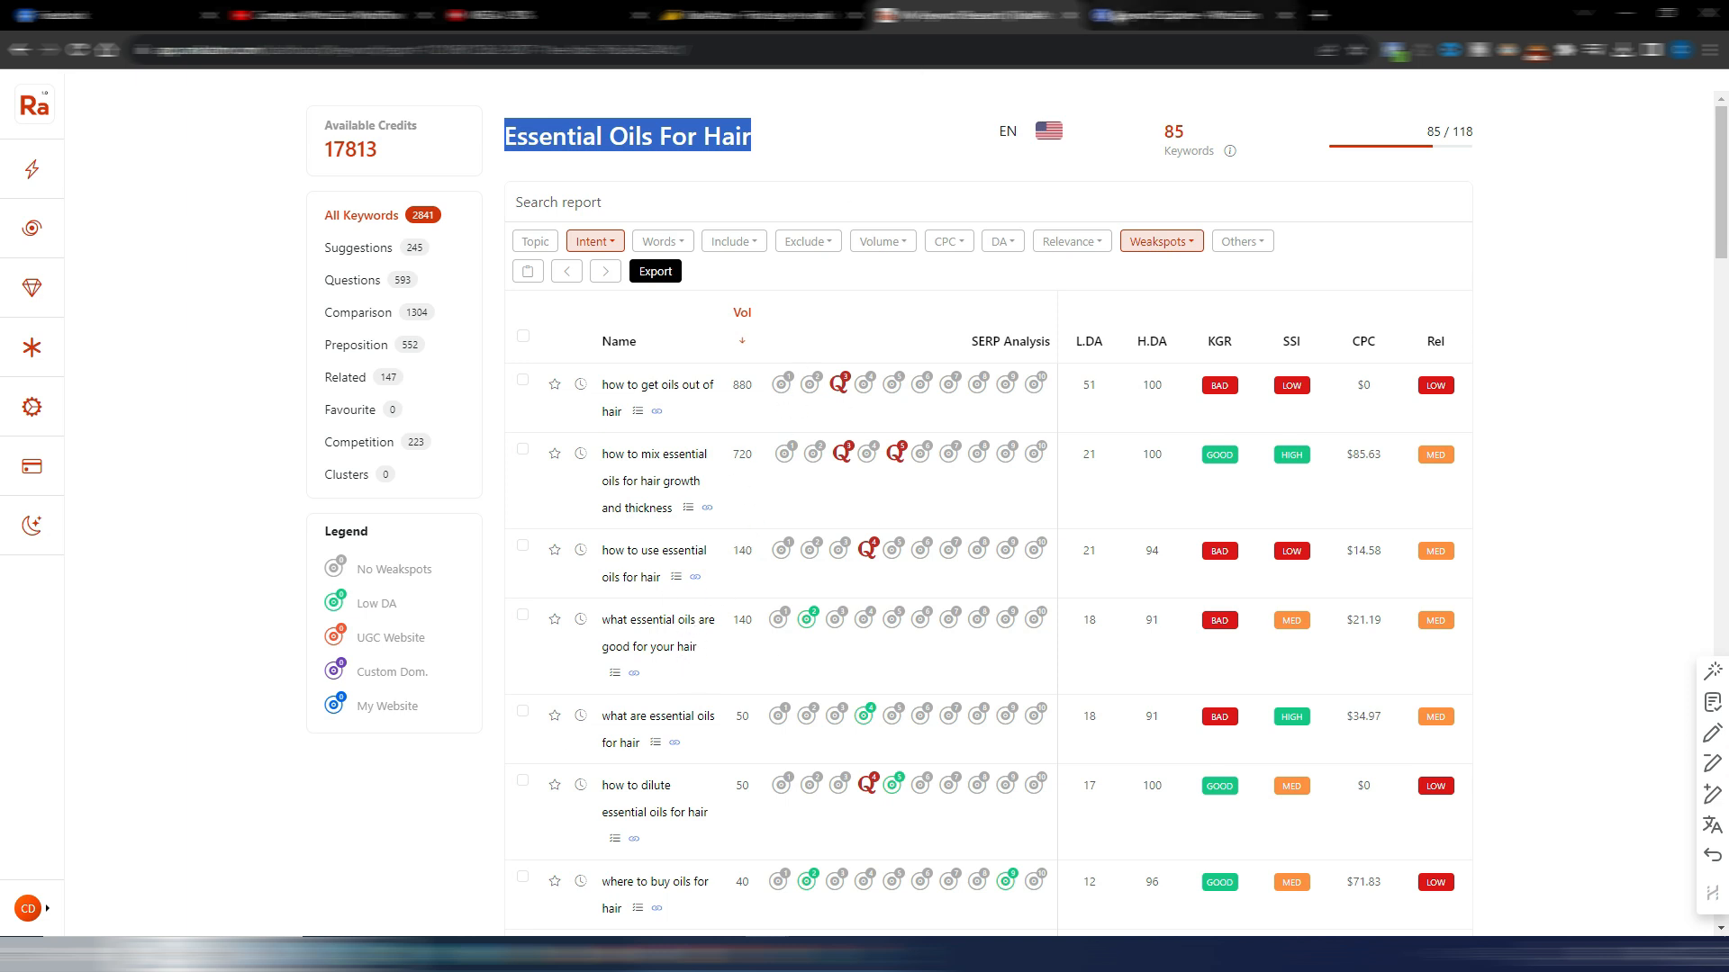
{"action": "left_click", "coordinate": [1171, 14]}
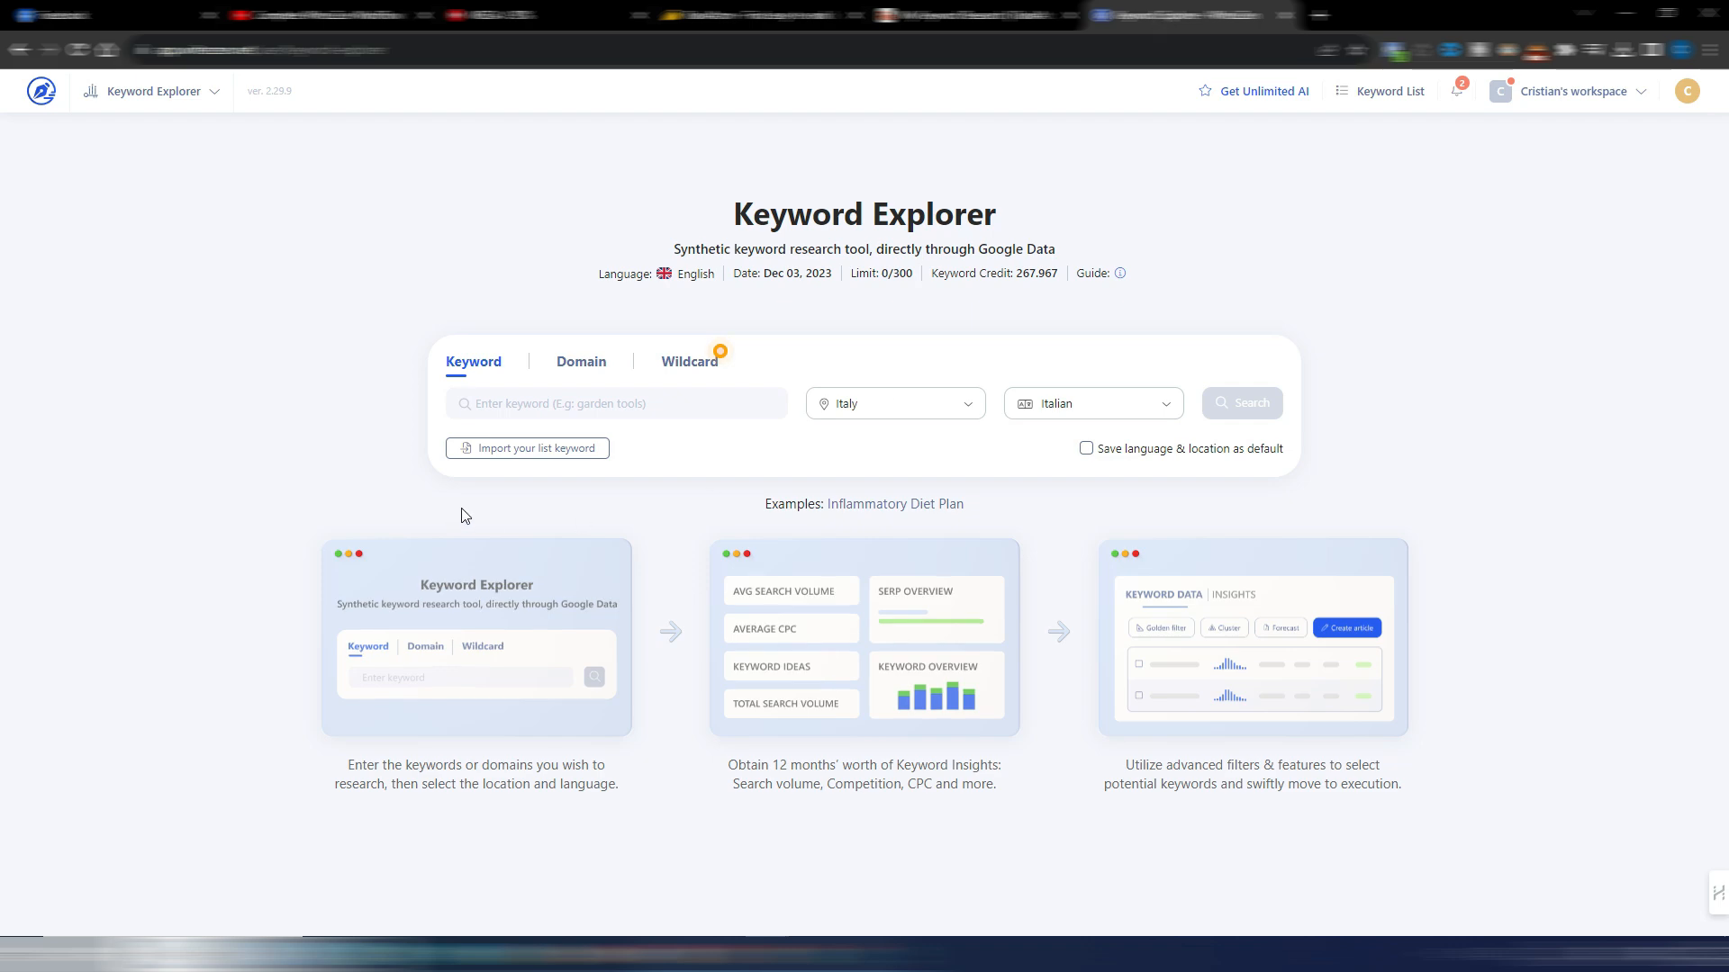
{"action": "left_click", "coordinate": [534, 448]}
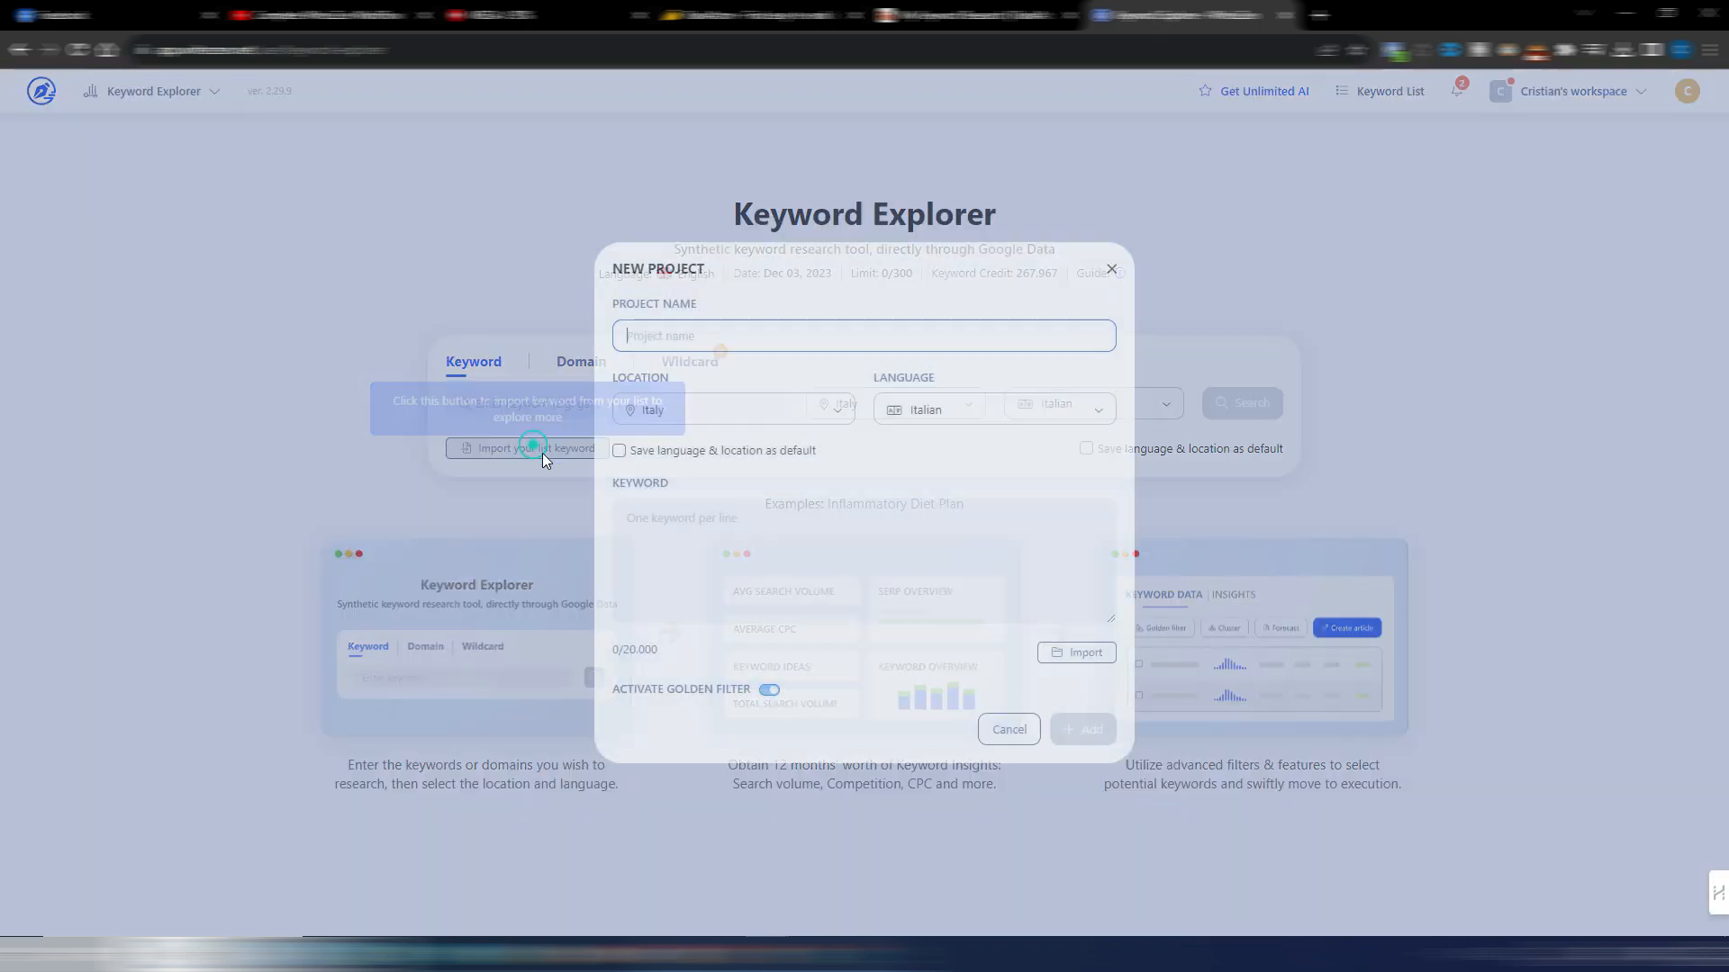
{"action": "left_click", "coordinate": [1113, 271]}
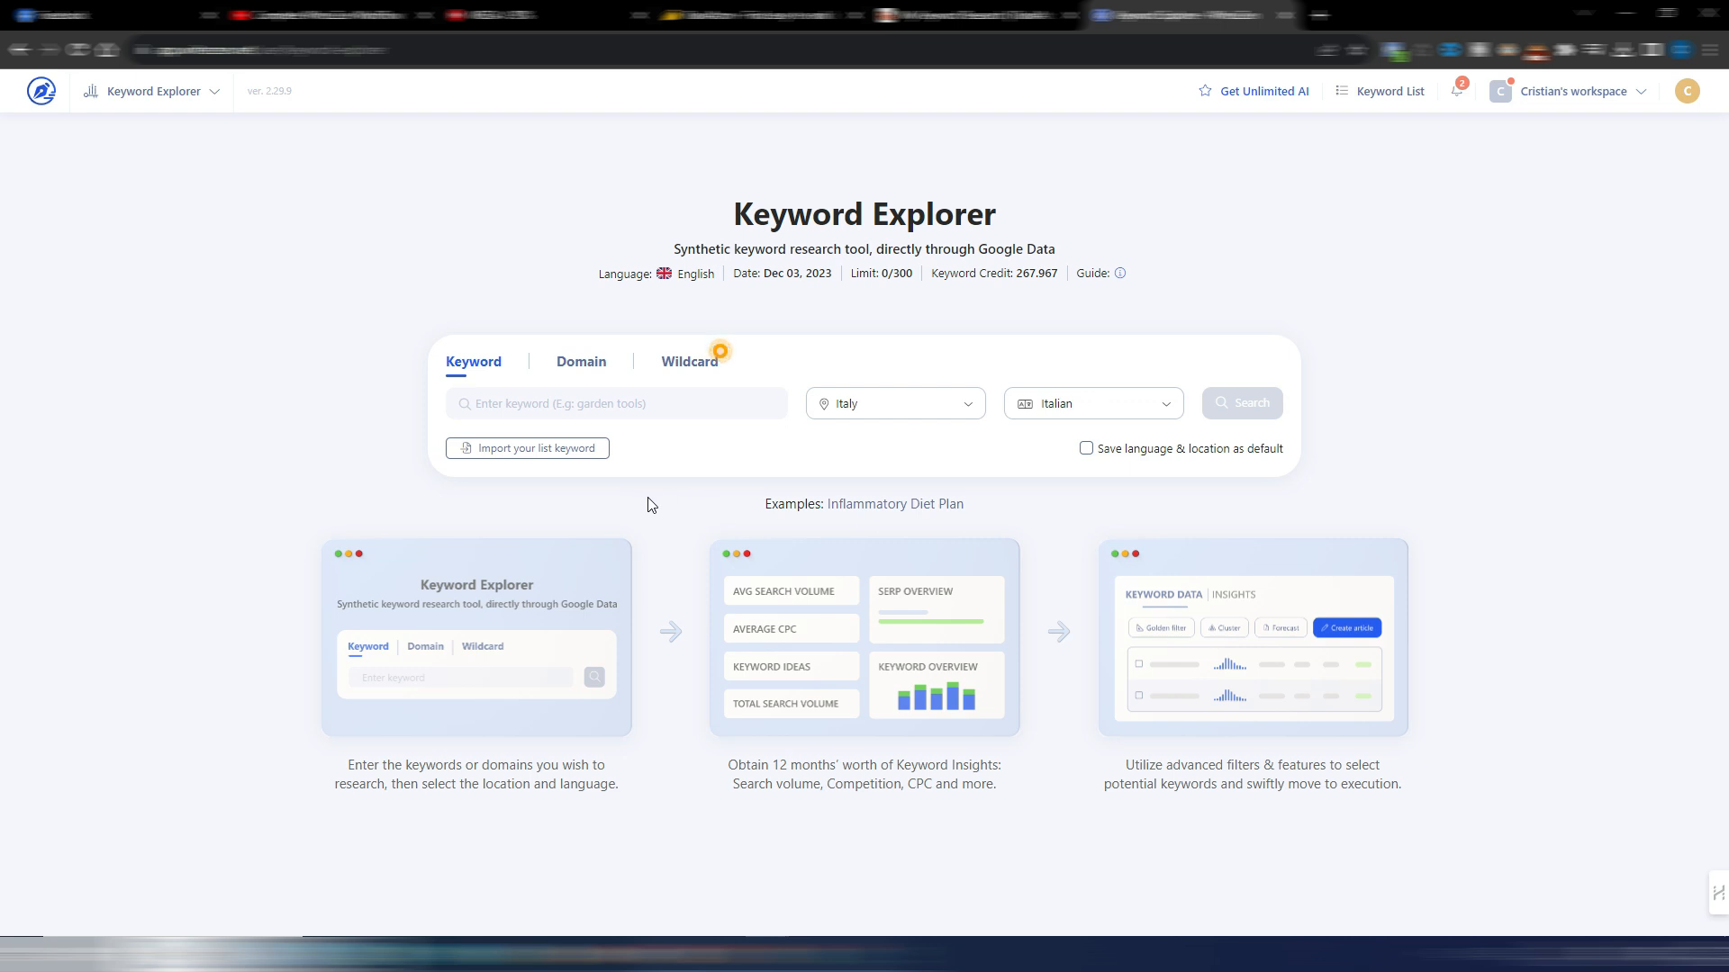
- Enter the copied keyword "Essential Oils For Hair" in WriterZen's Keyword Explorer search after checking the RankAtom report
{"action": "left_click", "coordinate": [502, 412]}
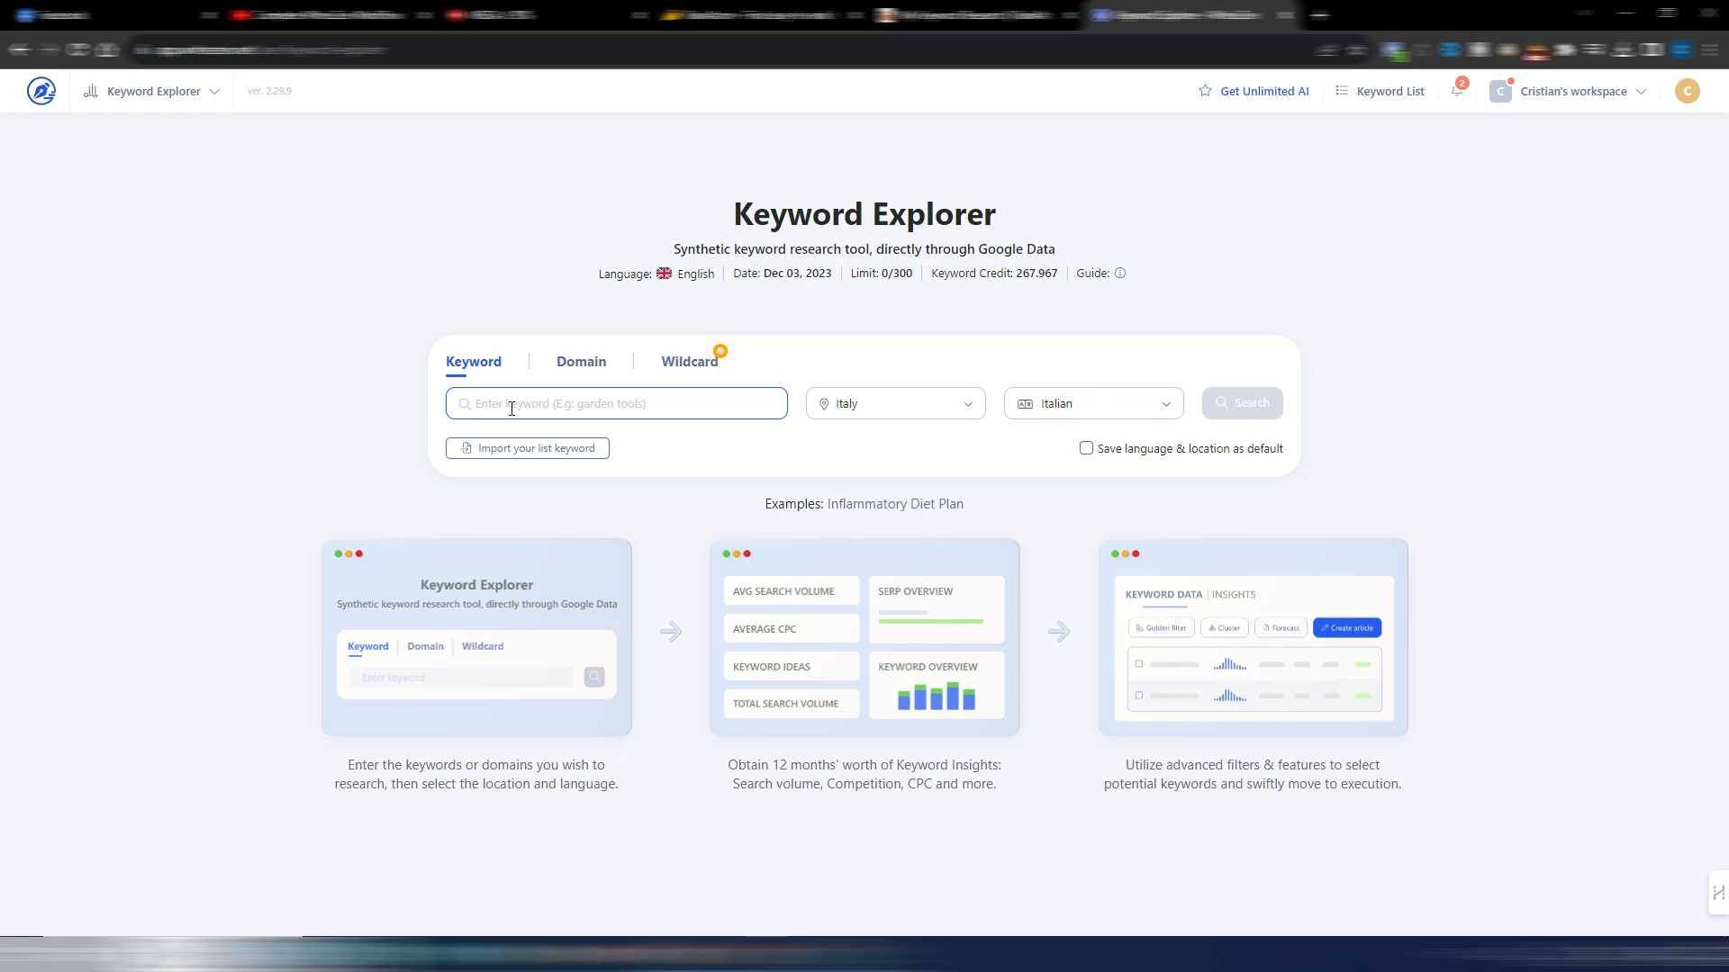
{"action": "left_click", "coordinate": [968, 15]}
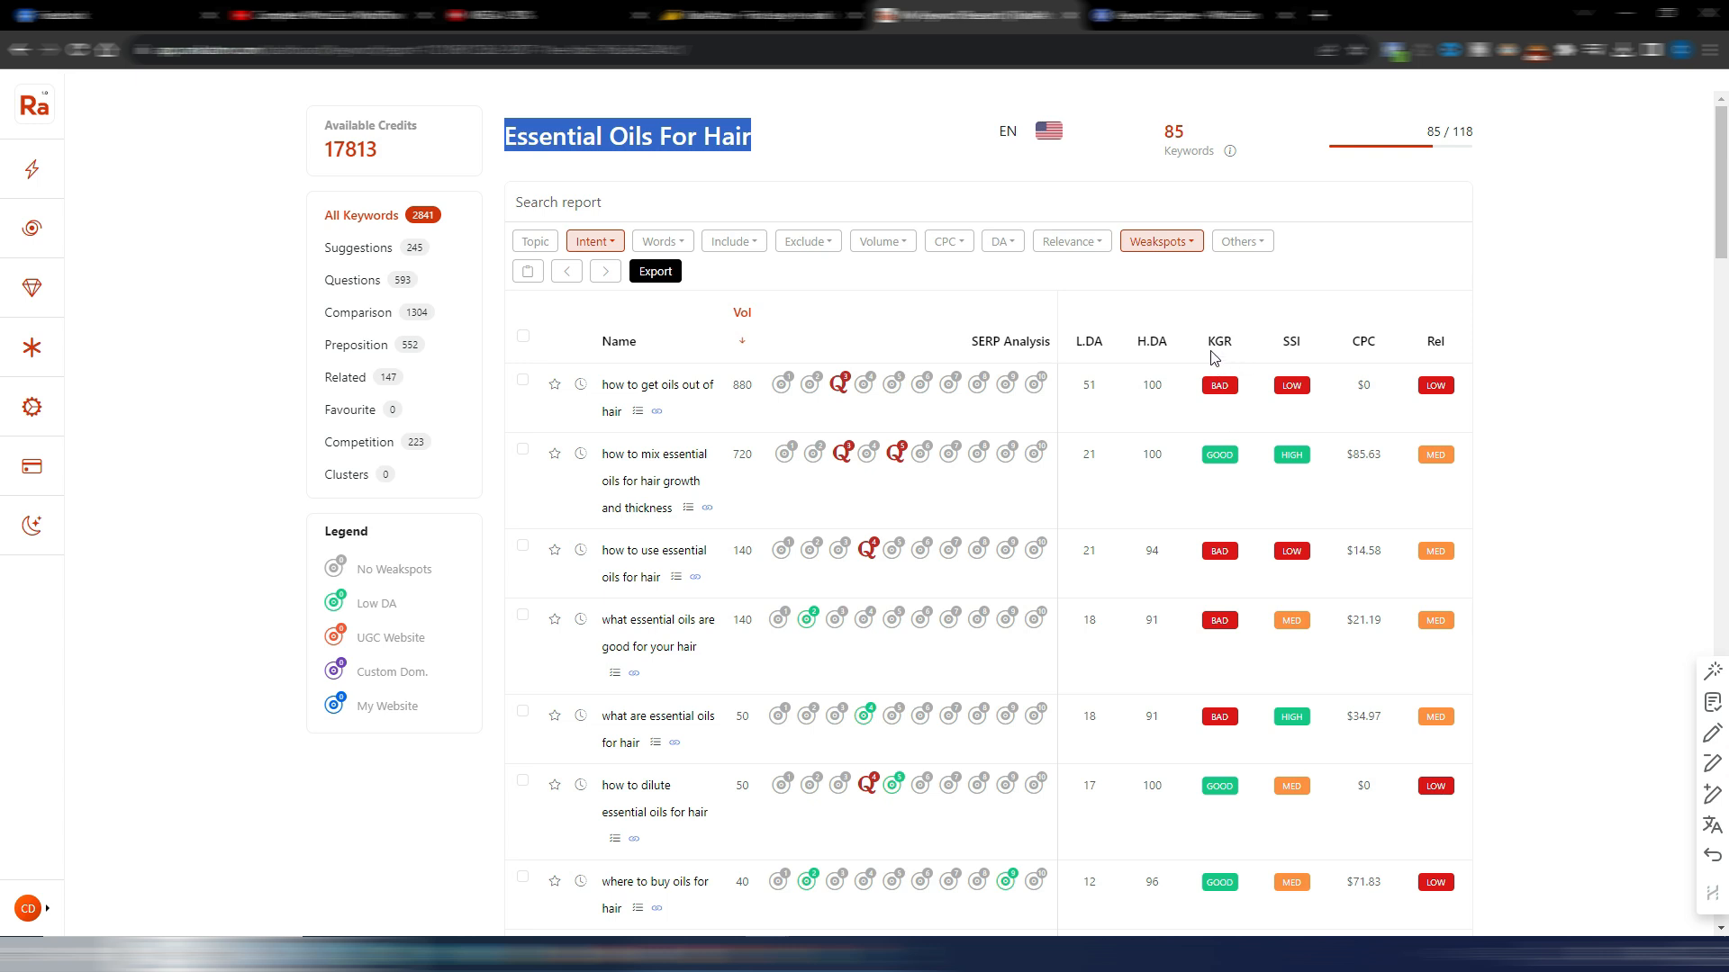
{"action": "left_click", "coordinate": [1201, 11]}
{"action": "left_click", "coordinate": [521, 402]}
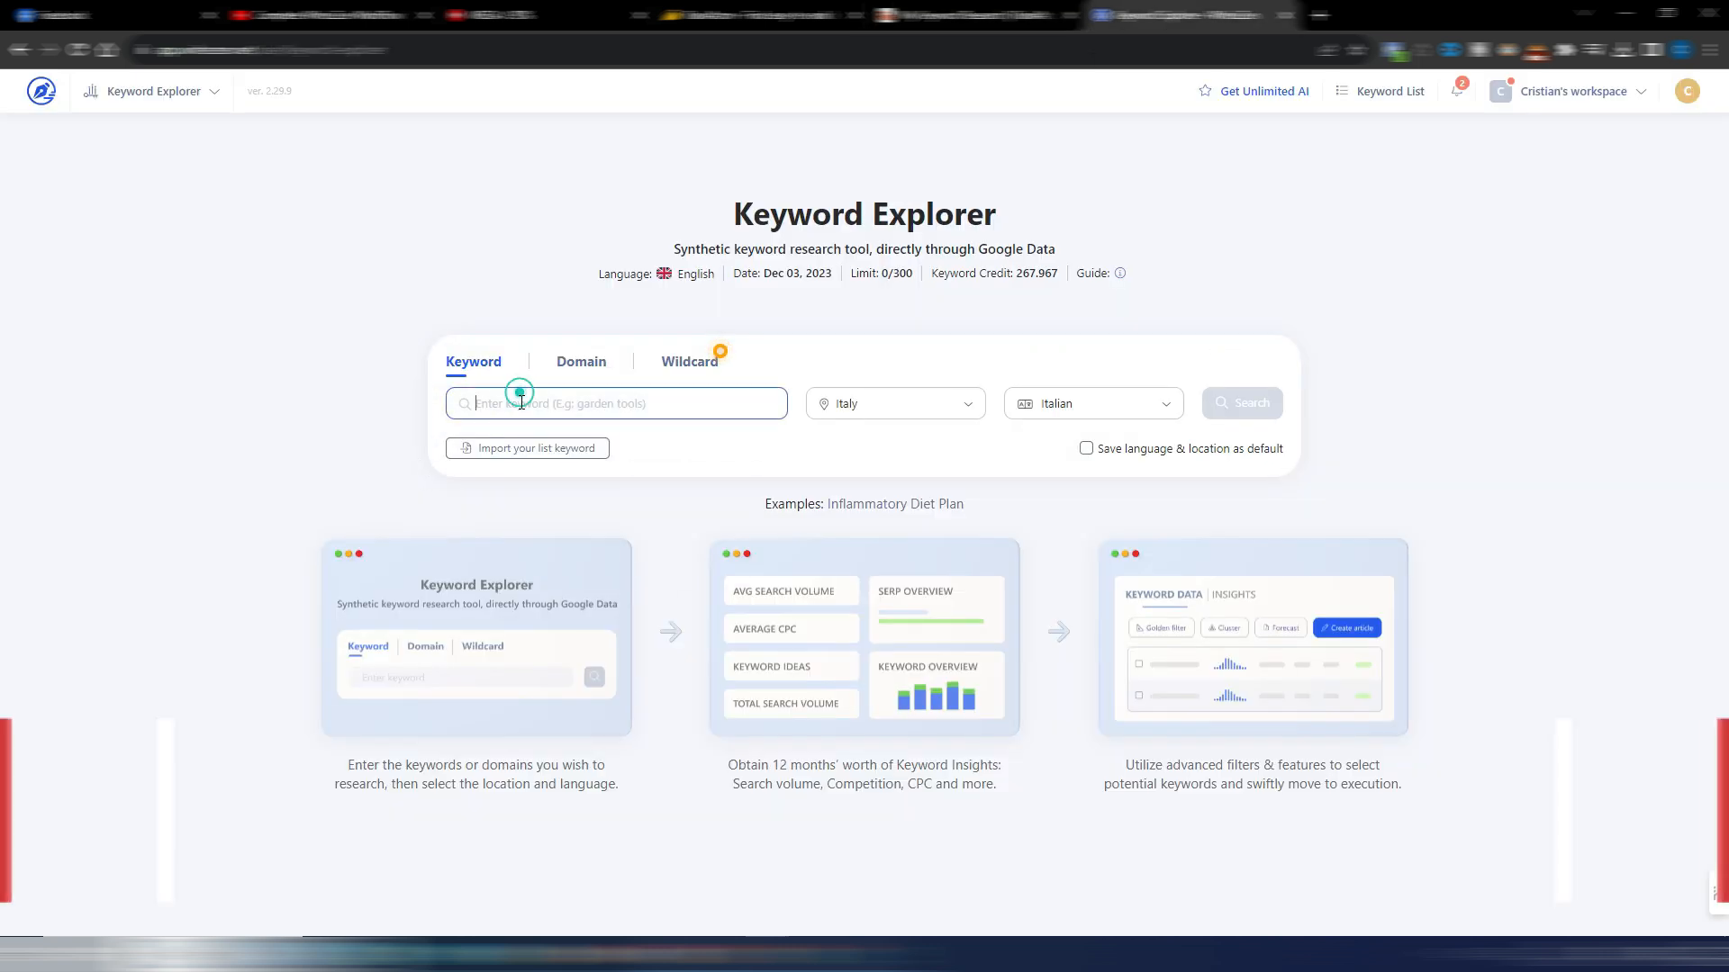
{"action": "key", "text": "ctrl+v"}
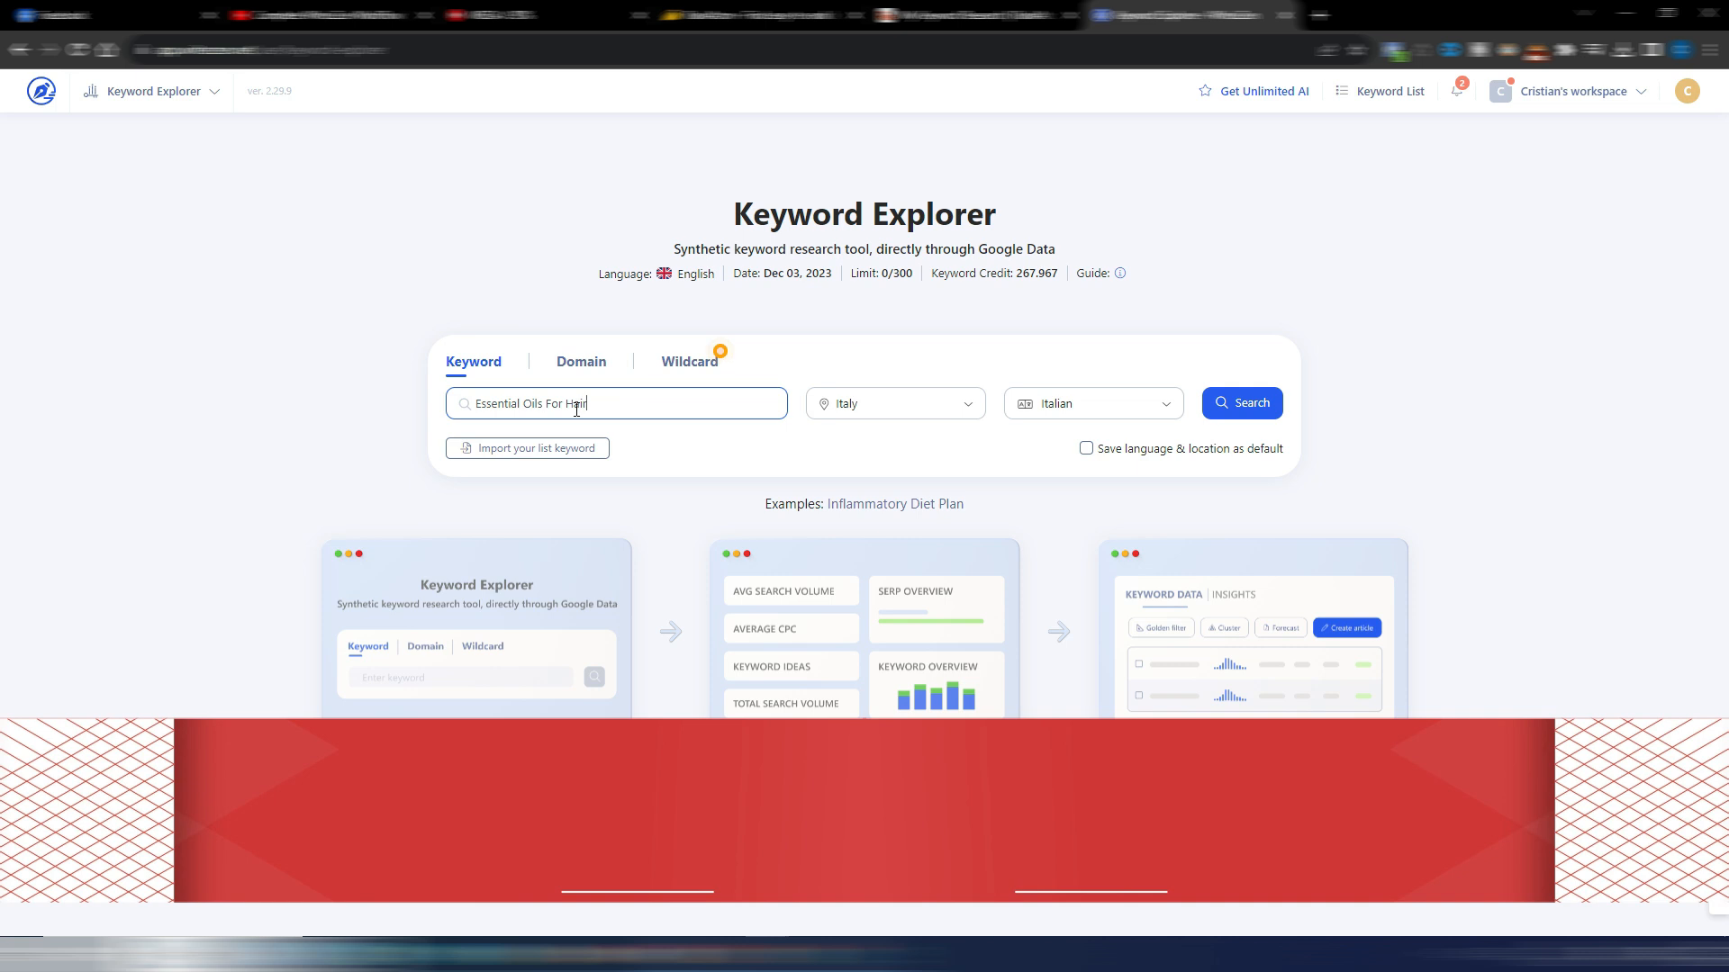
- Set the location to United States and the language to English, and run the keyword search
{"action": "left_click", "coordinate": [949, 403]}
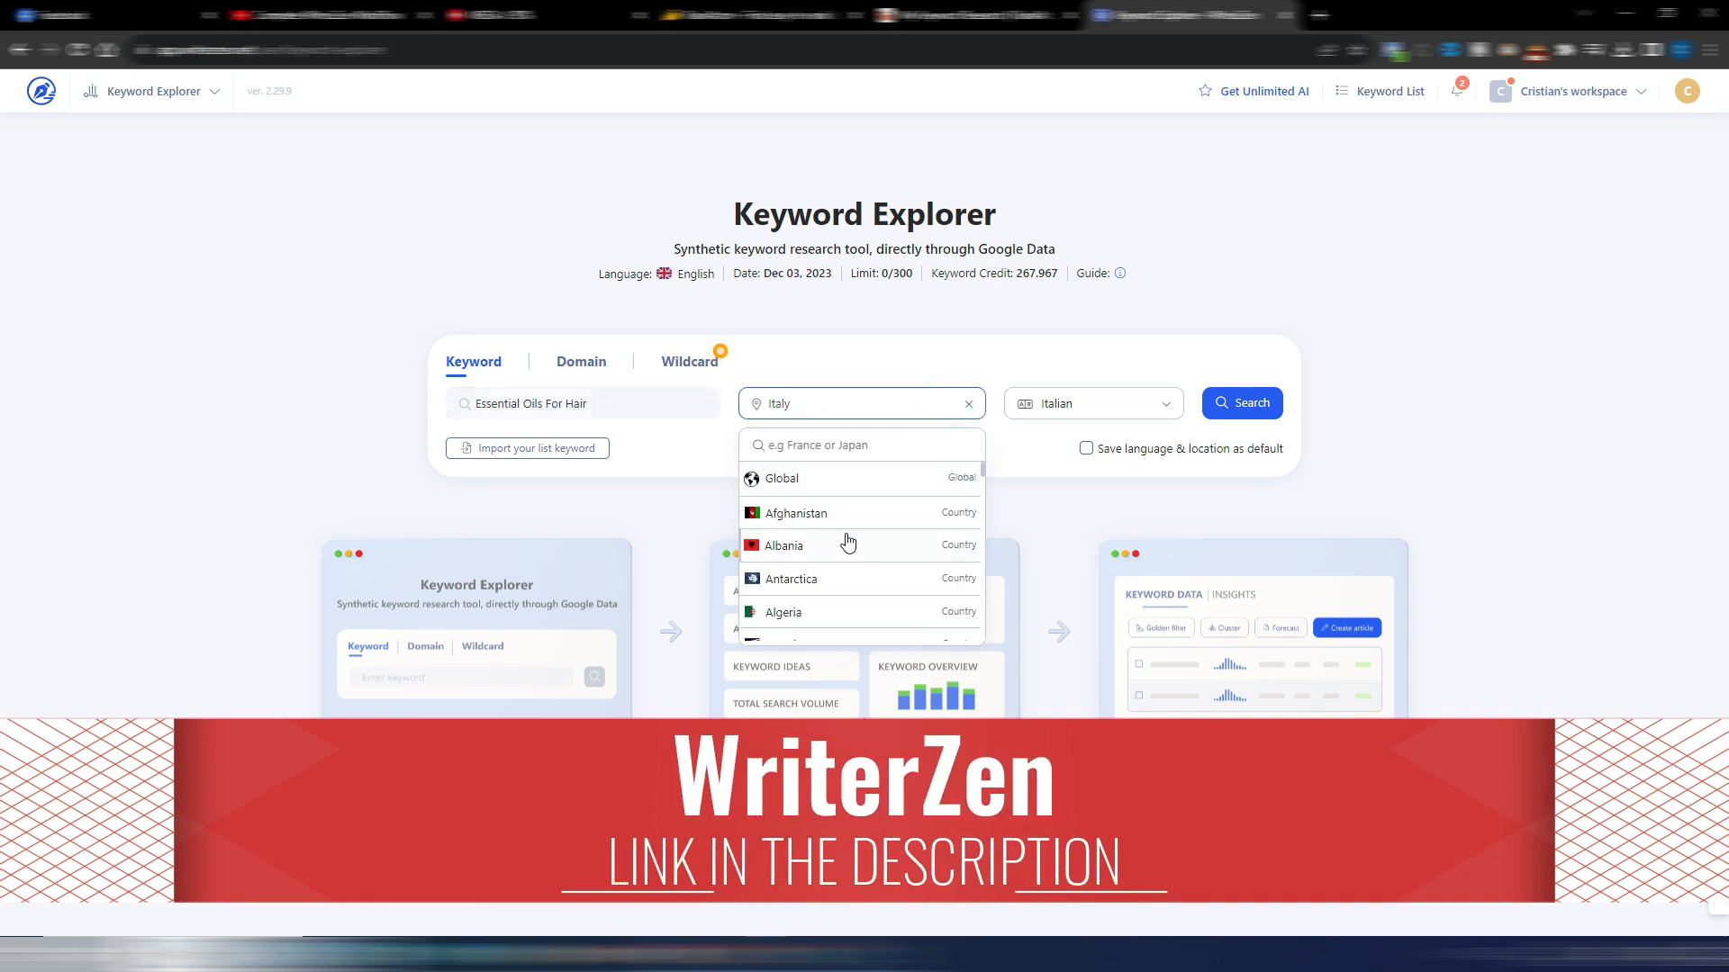
{"action": "left_click", "coordinate": [814, 403]}
{"action": "left_click", "coordinate": [882, 403]}
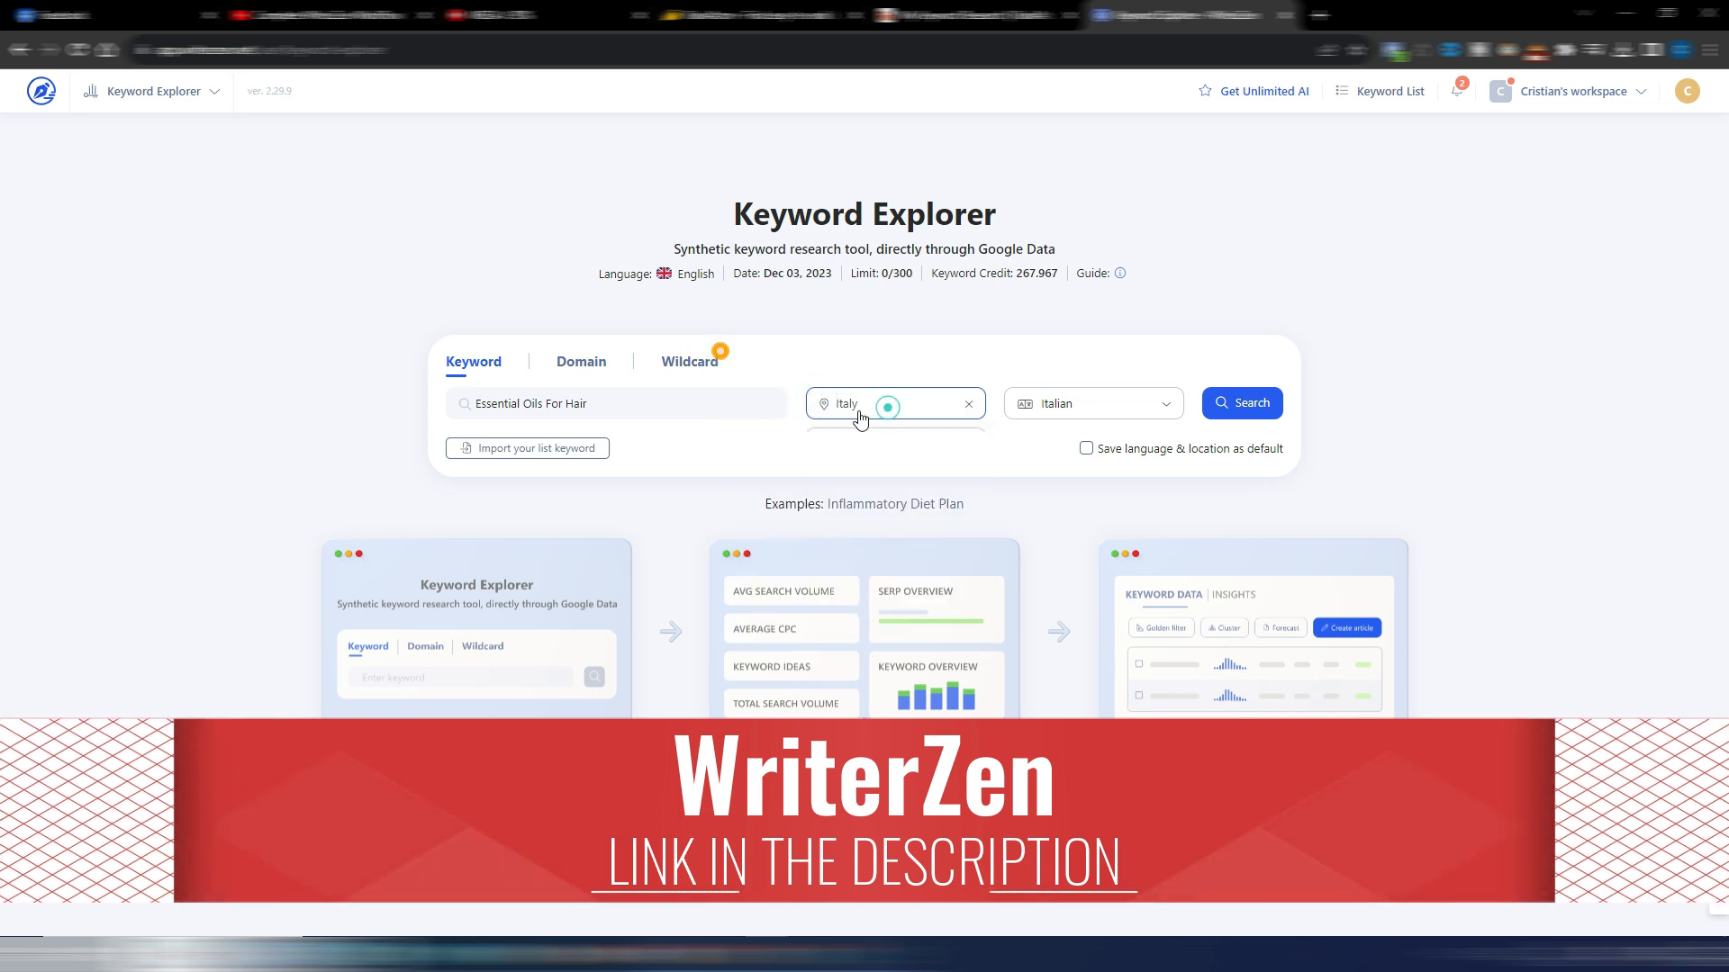
{"action": "left_click", "coordinate": [998, 509]}
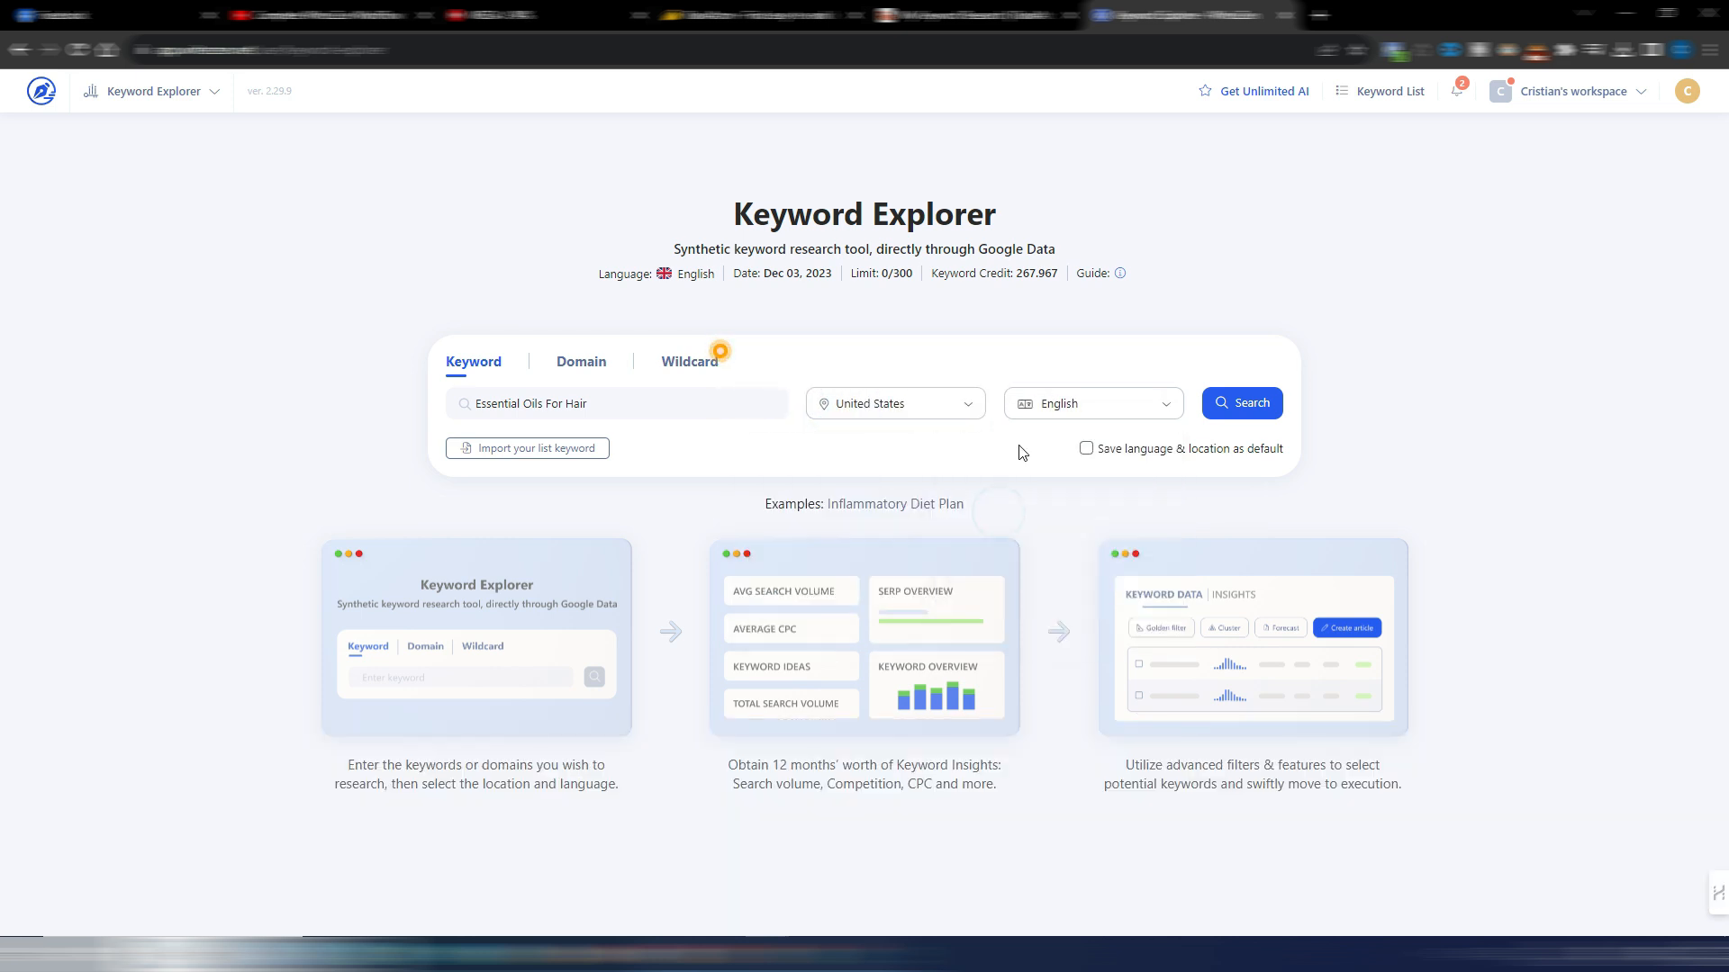
{"action": "left_click", "coordinate": [1235, 407]}
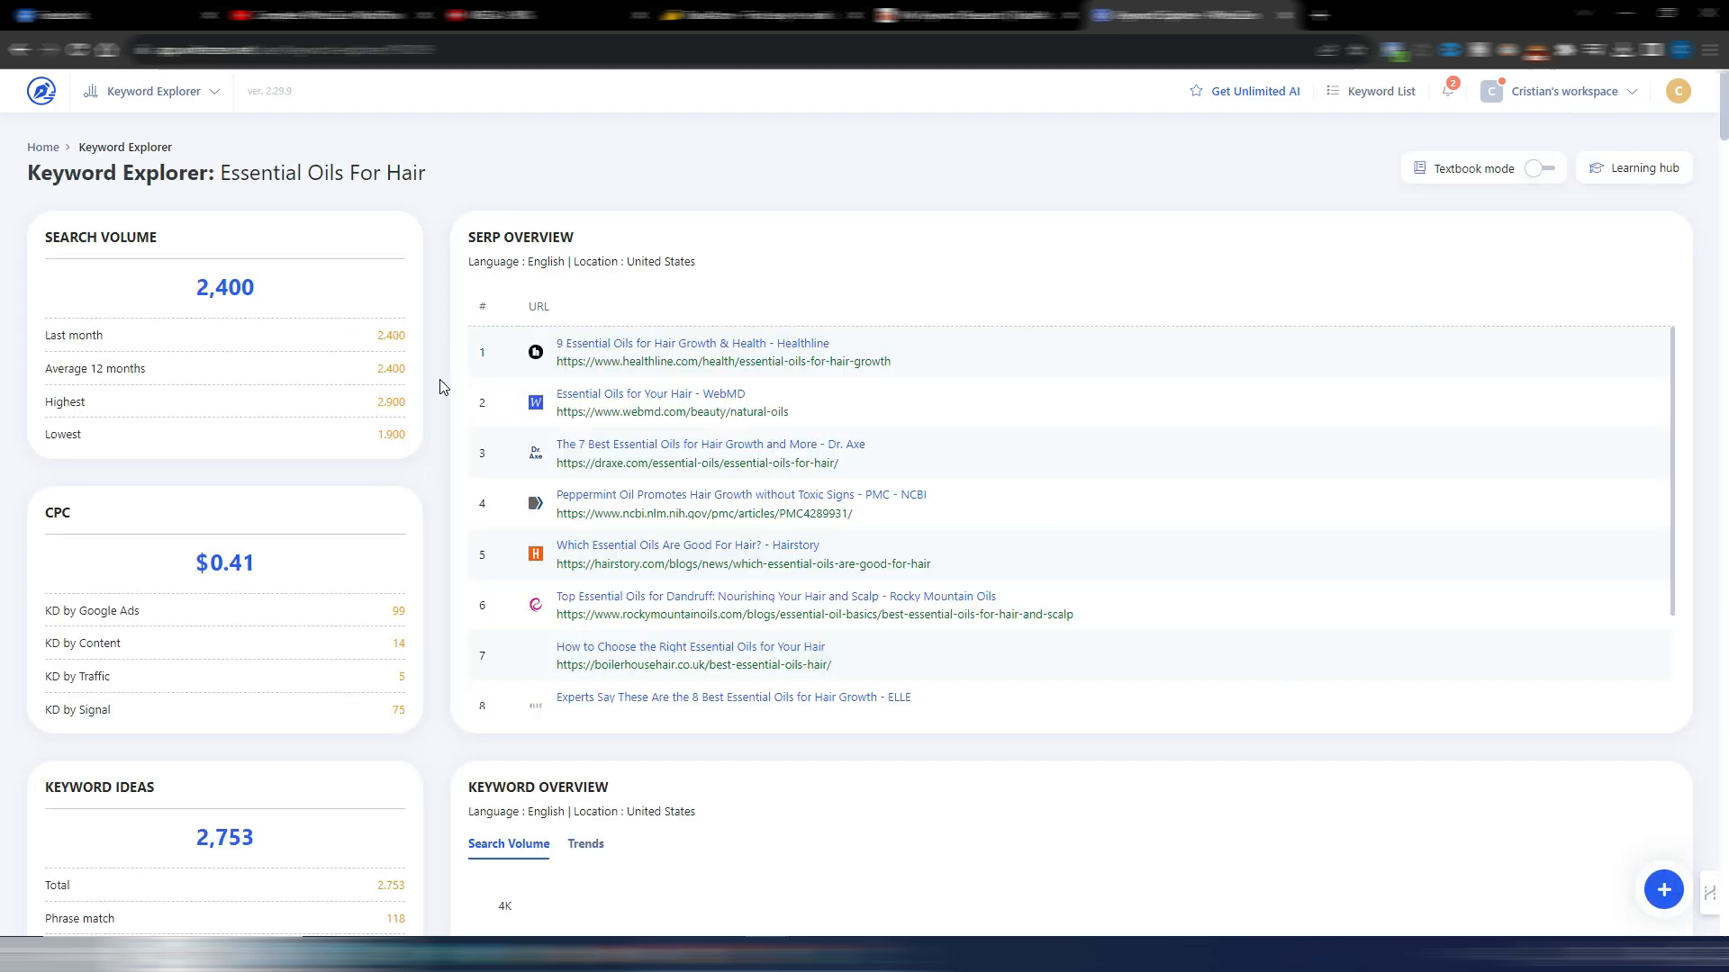
- Examine the keyword's SERP overview, keyword idea figures, and its Search Volume and Trends charts
{"action": "scroll", "coordinate": [389, 365], "scroll_direction": "down", "scroll_amount": 5}
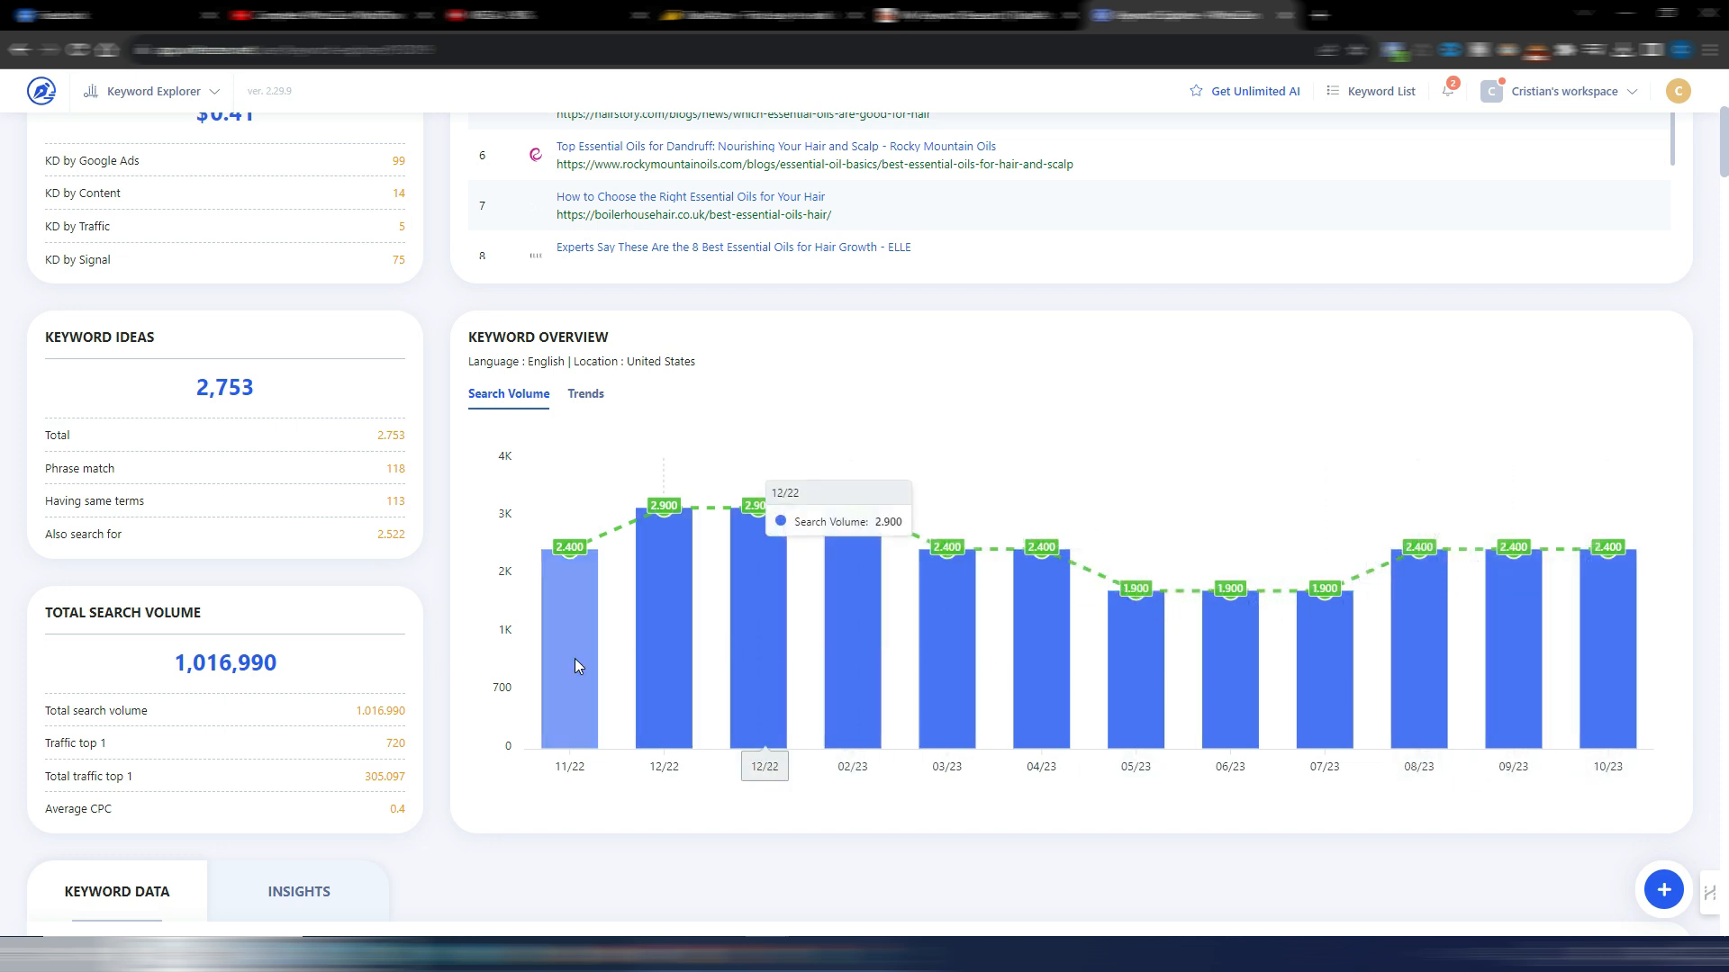
{"action": "left_click", "coordinate": [583, 399]}
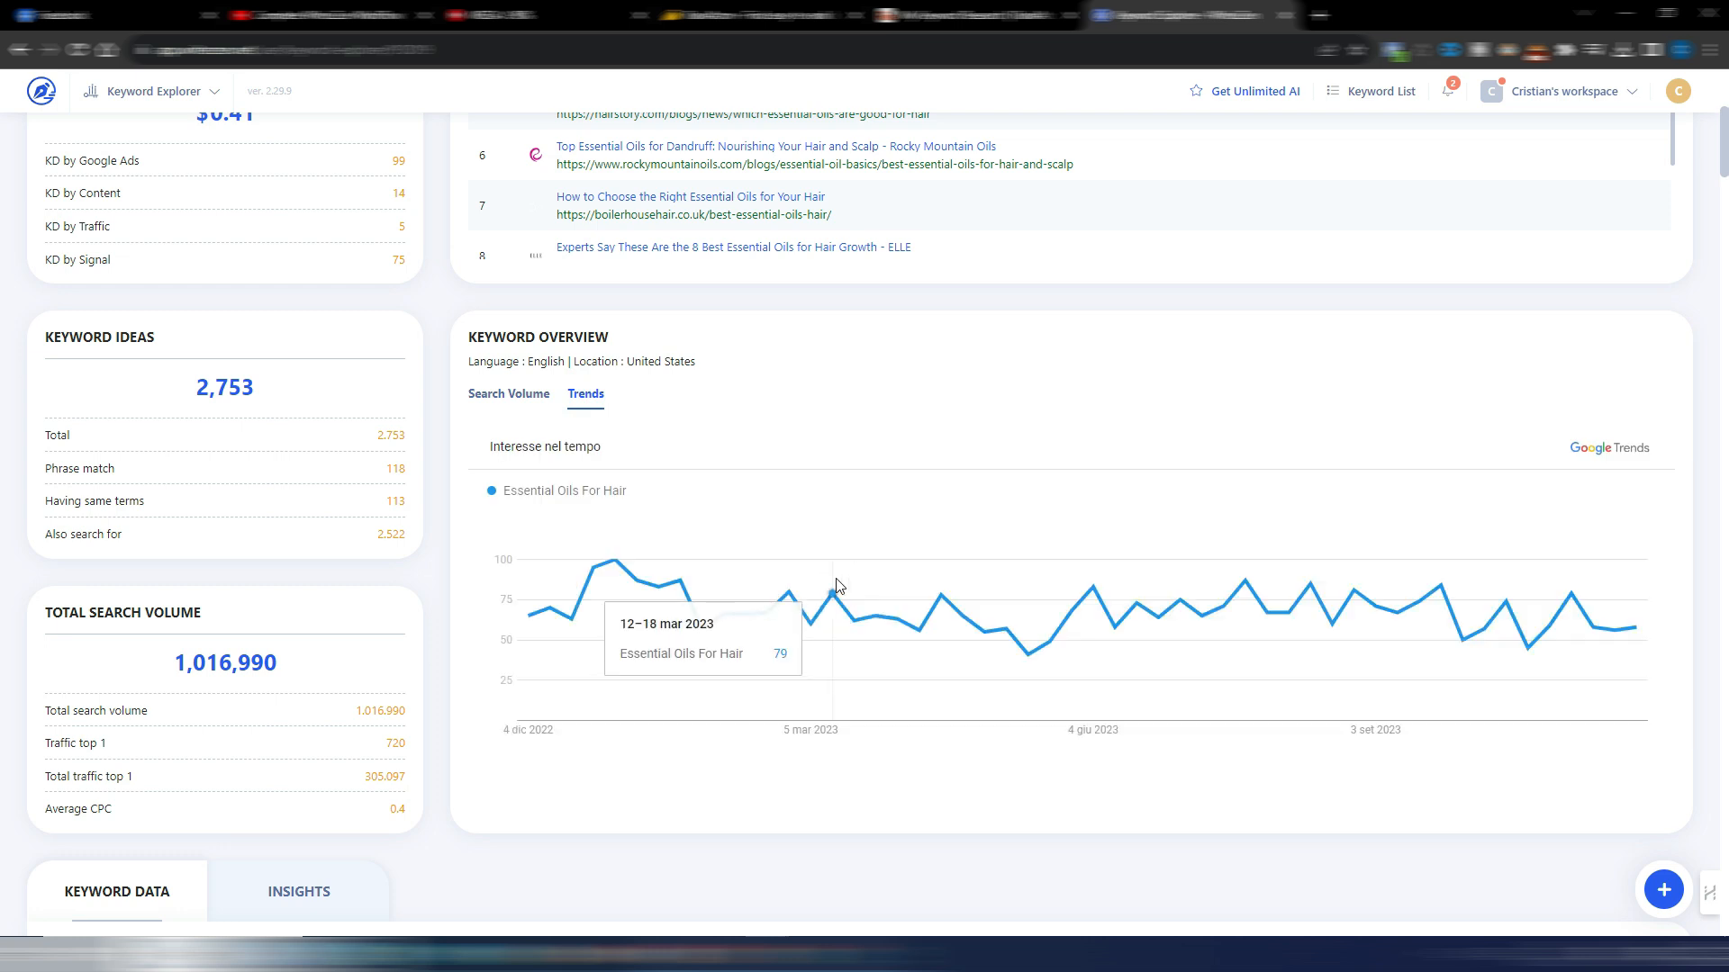
{"action": "left_click", "coordinate": [502, 399]}
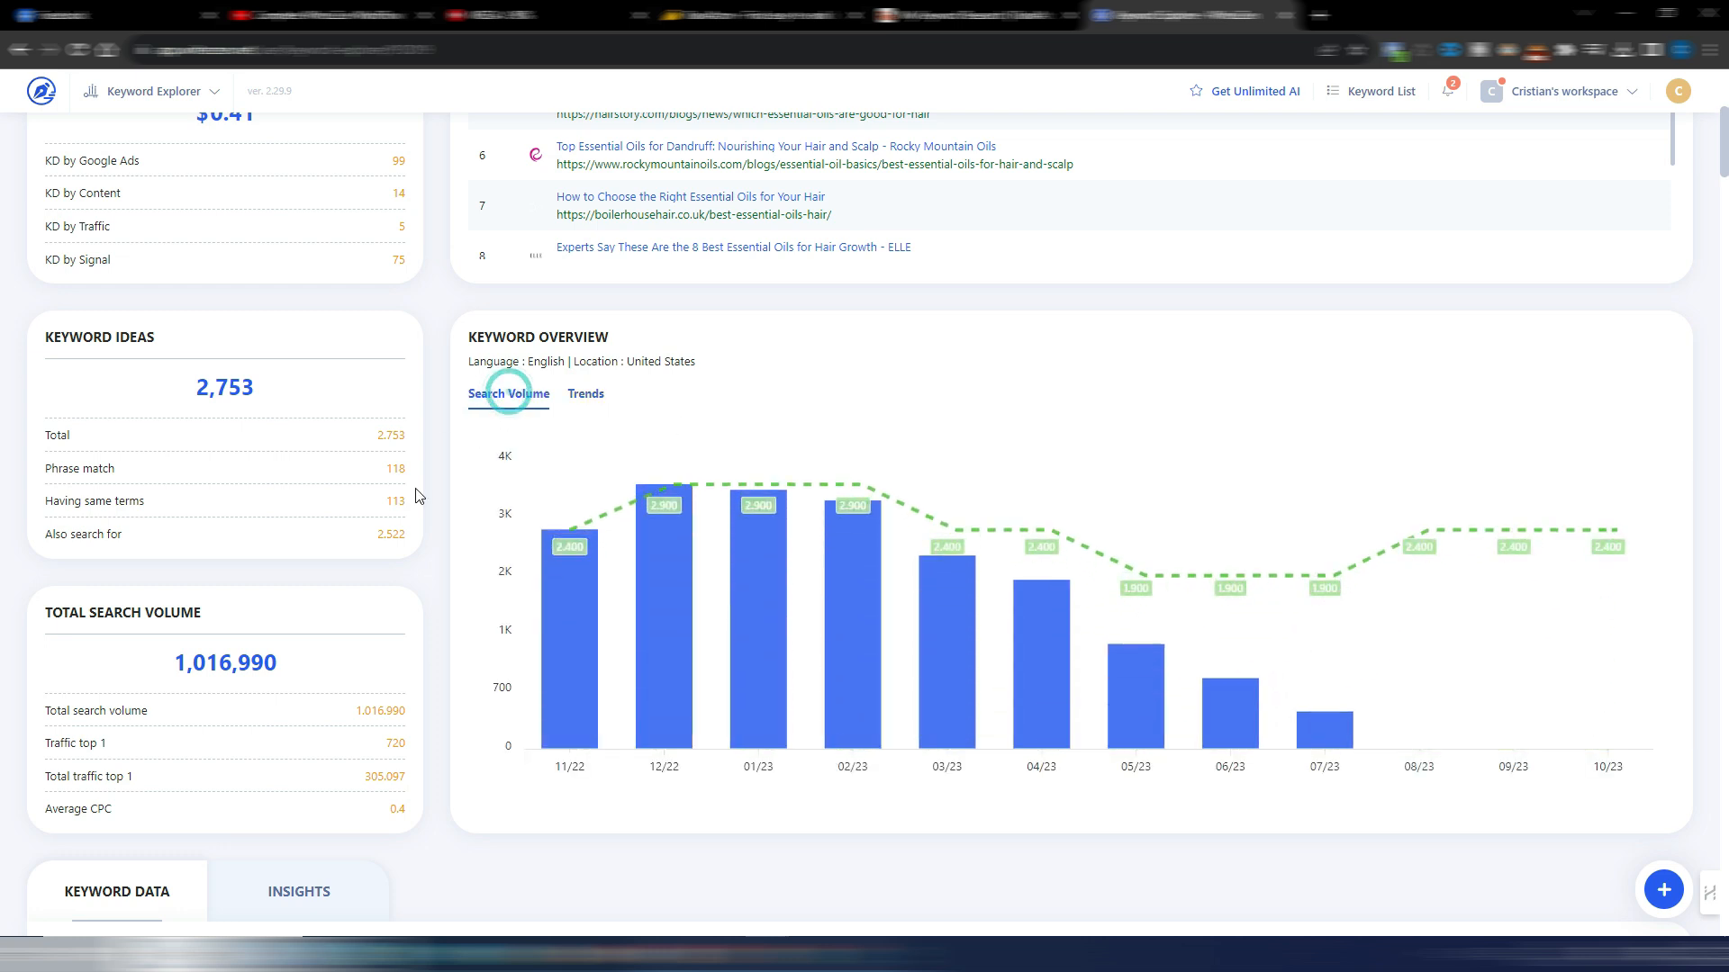
{"action": "scroll", "coordinate": [551, 547], "scroll_direction": "up", "scroll_amount": 5}
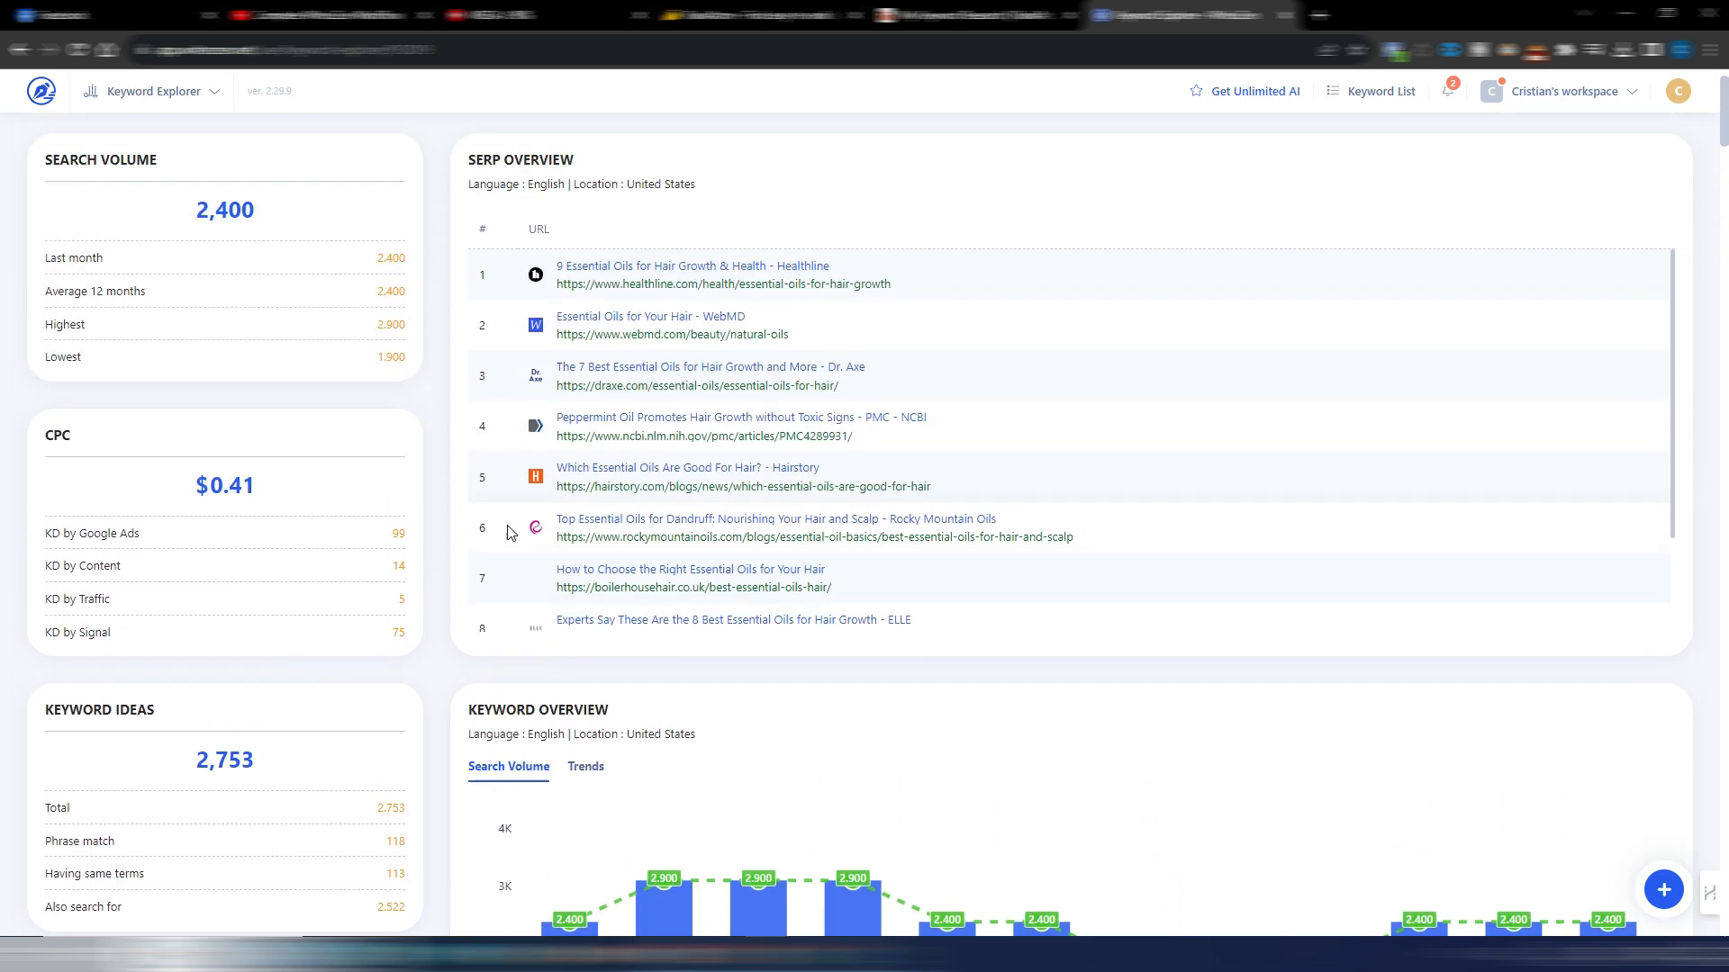
{"action": "scroll", "coordinate": [444, 622], "scroll_direction": "down", "scroll_amount": 5}
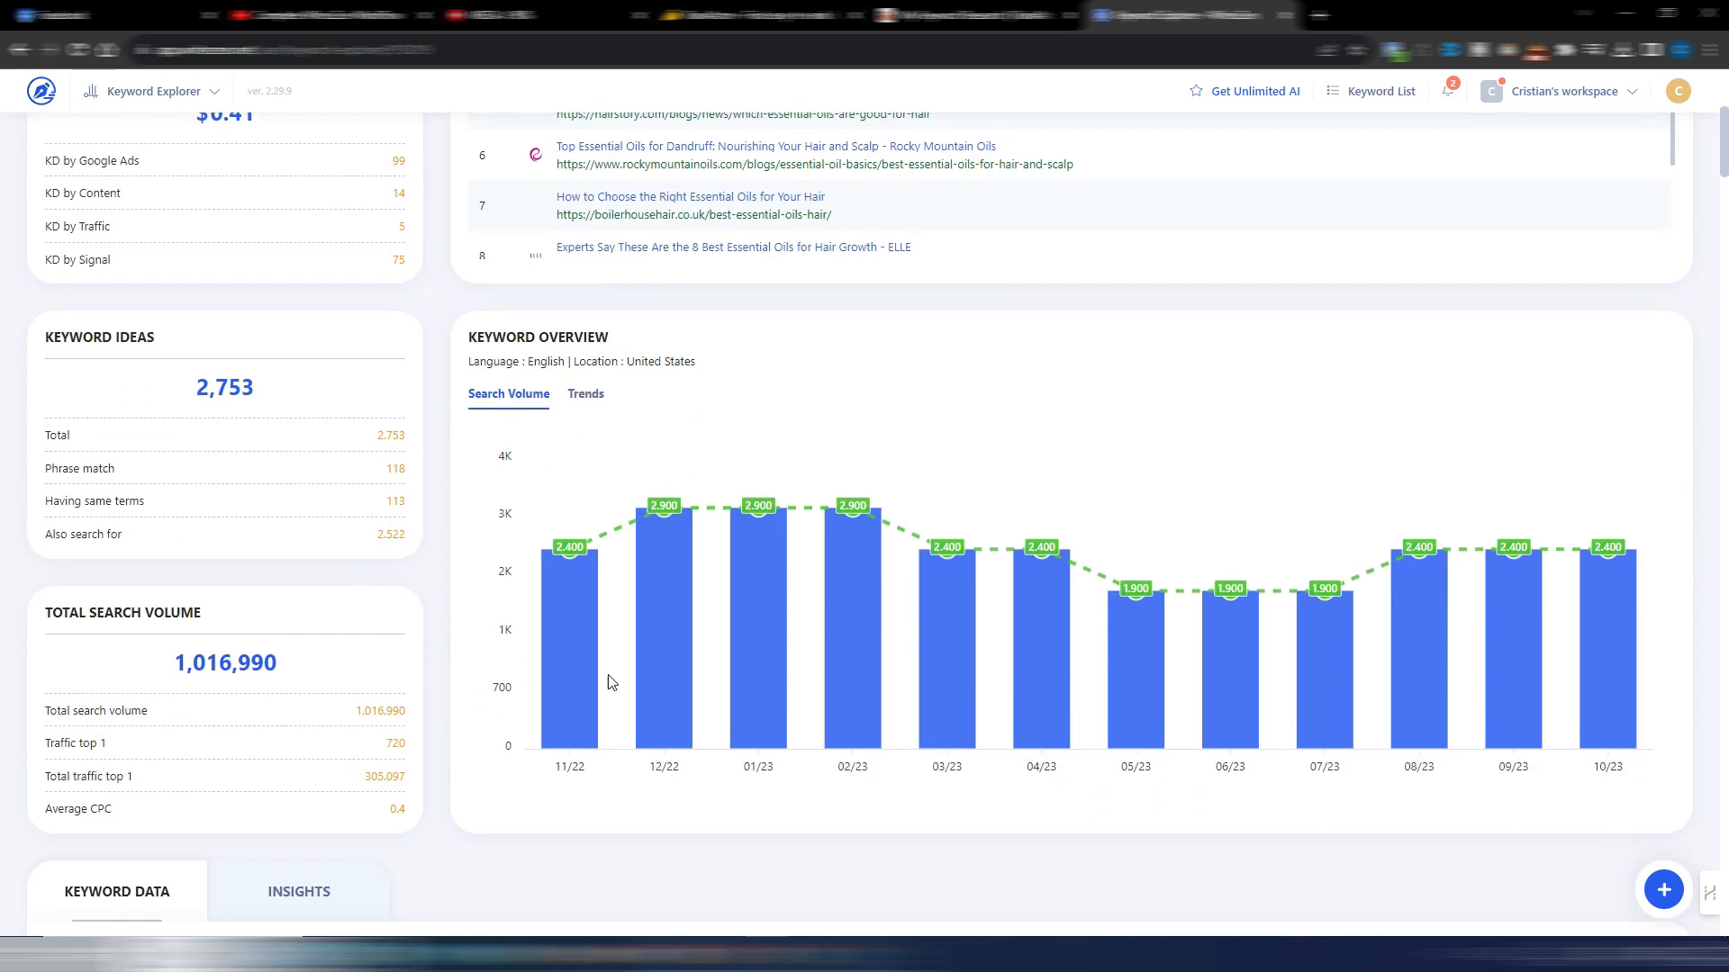
{"action": "scroll", "coordinate": [618, 606], "scroll_direction": "up", "scroll_amount": 4}
{"action": "scroll", "coordinate": [436, 487], "scroll_direction": "up", "scroll_amount": 1}
{"action": "scroll", "coordinate": [435, 486], "scroll_direction": "down", "scroll_amount": 2}
{"action": "scroll", "coordinate": [436, 487], "scroll_direction": "up", "scroll_amount": 2}
- Glance back at the RankAtom report, and inspect WriterZen's Keyword Data table of all keyword ideas
{"action": "left_click", "coordinate": [1004, 12]}
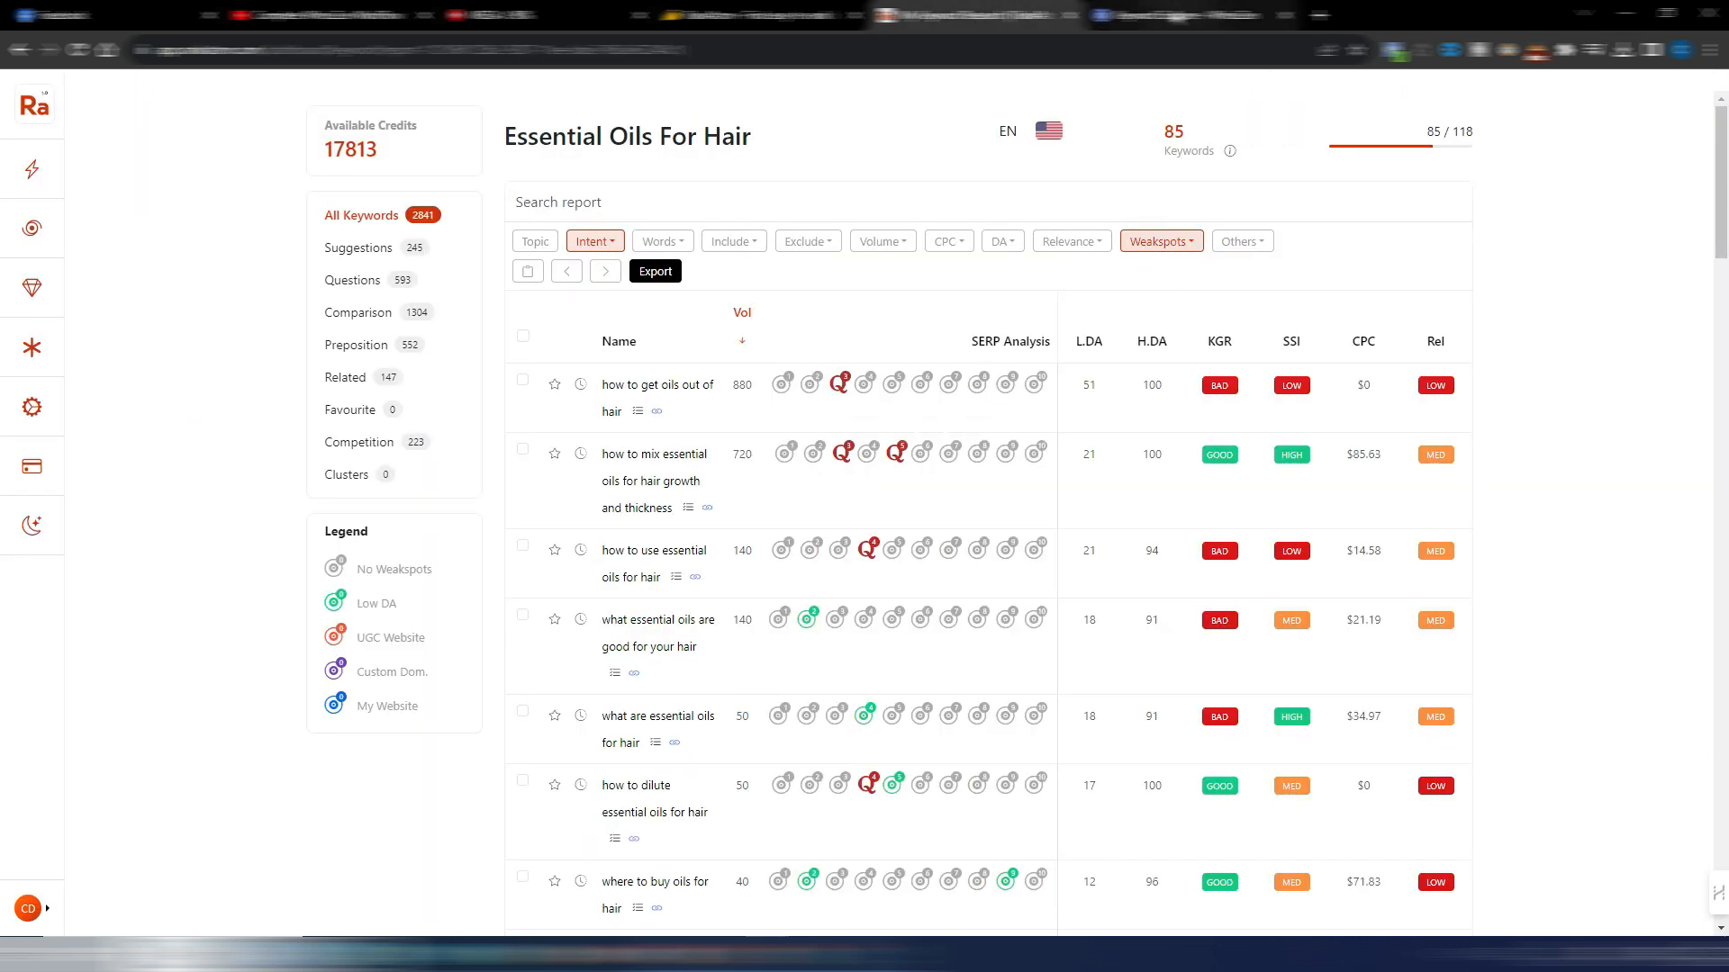
{"action": "left_click", "coordinate": [1179, 14]}
{"action": "scroll", "coordinate": [798, 471], "scroll_direction": "down", "scroll_amount": 2}
{"action": "scroll", "coordinate": [427, 456], "scroll_direction": "down", "scroll_amount": 4}
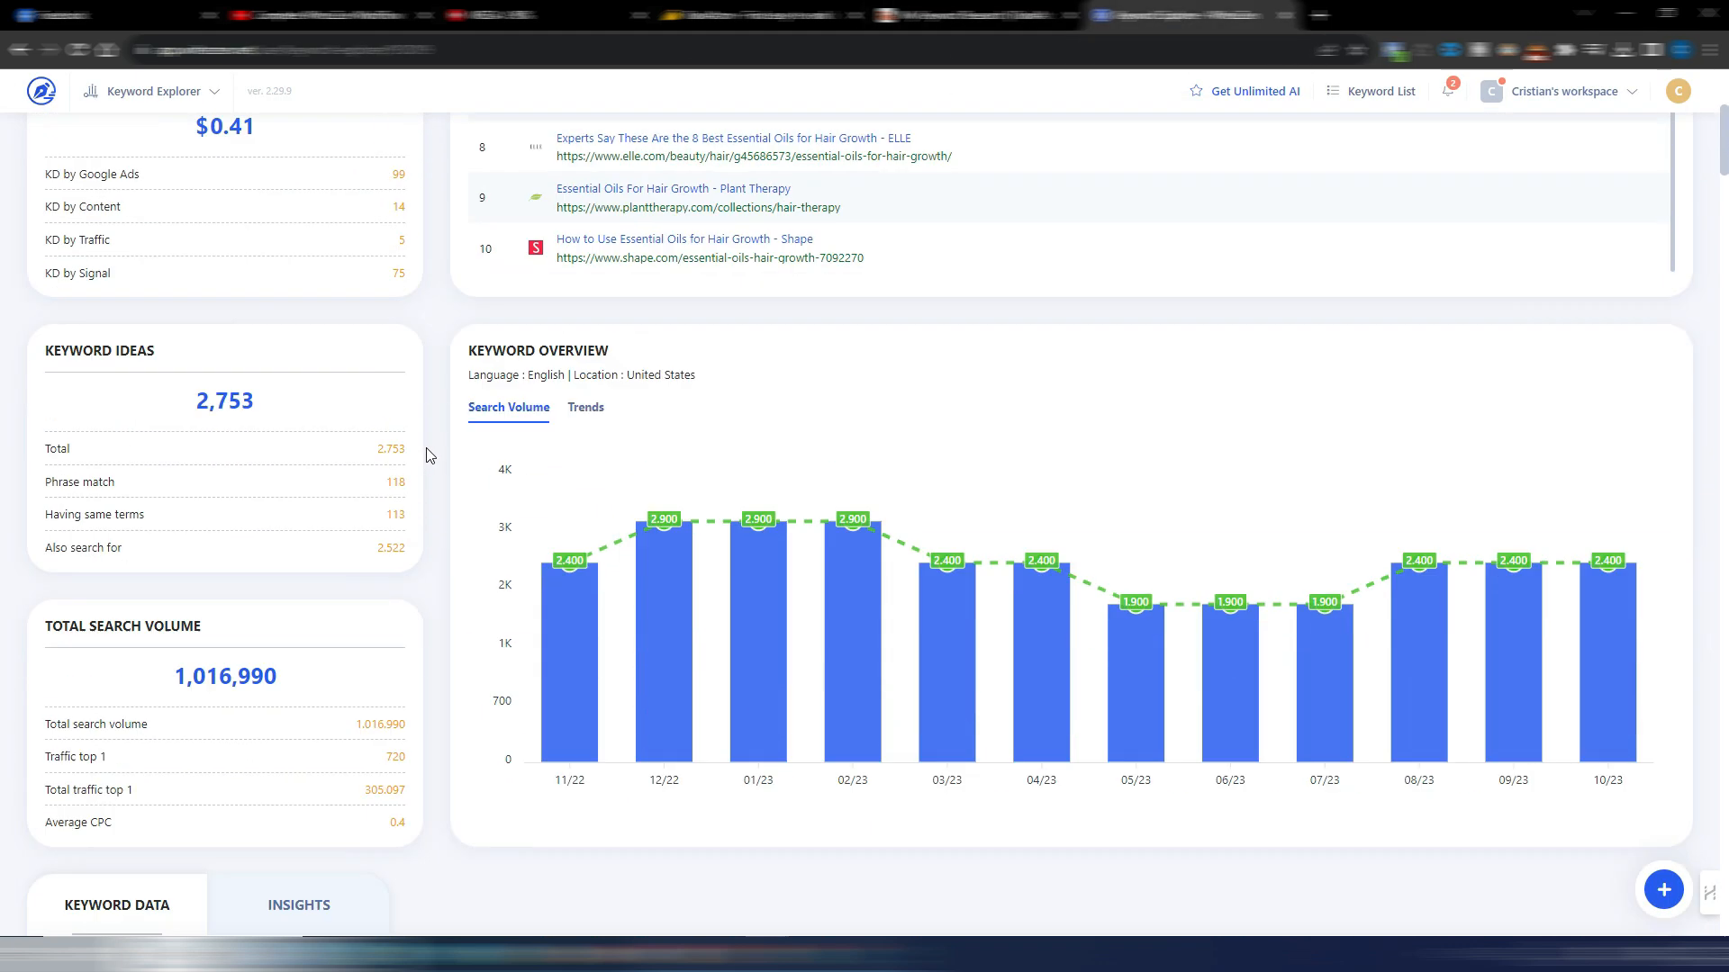
{"action": "scroll", "coordinate": [427, 456], "scroll_direction": "down", "scroll_amount": 8}
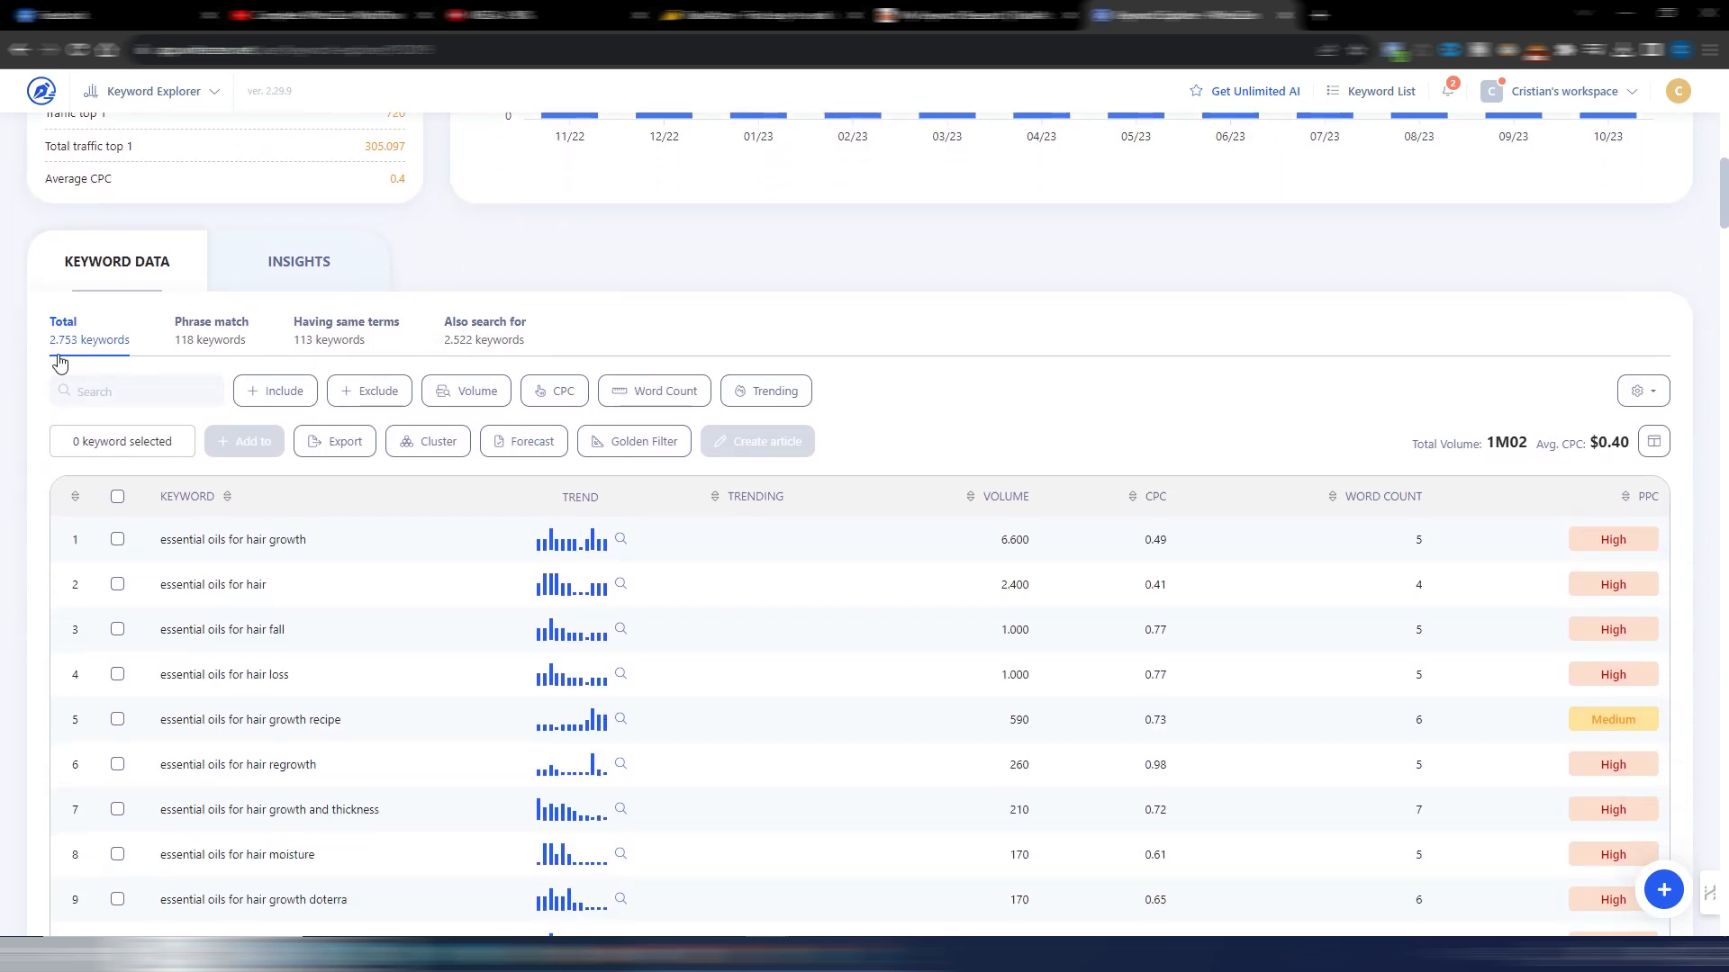
{"action": "scroll", "coordinate": [76, 342], "scroll_direction": "down", "scroll_amount": 1}
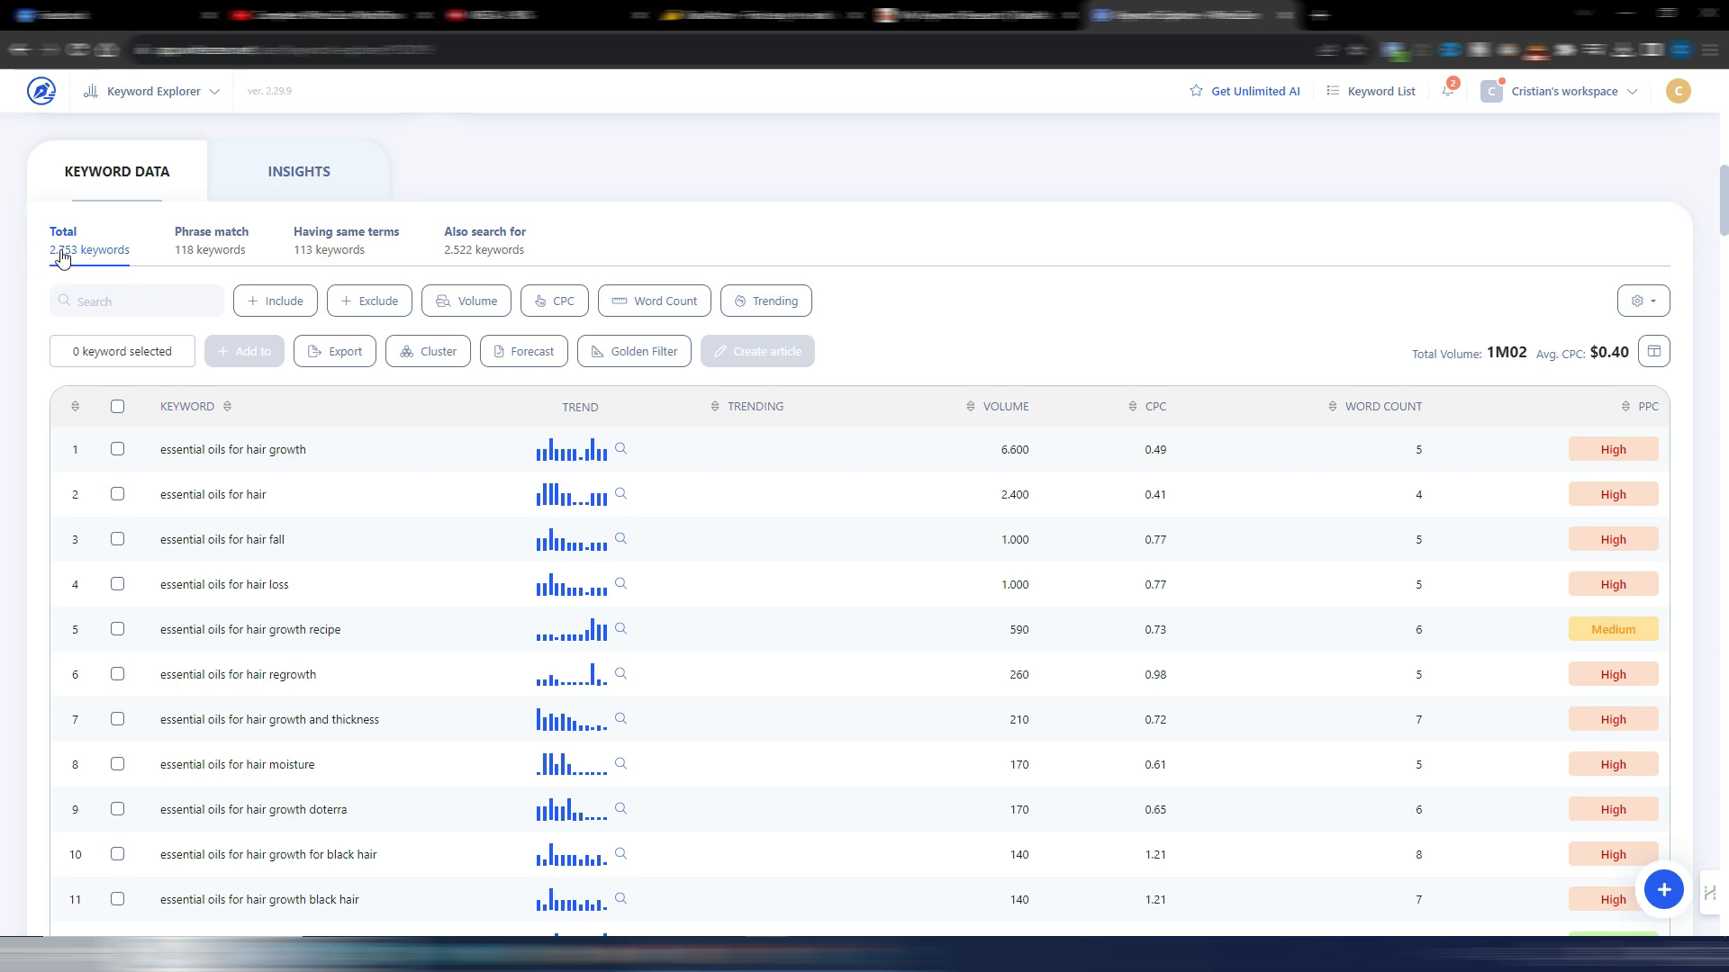
- Switch to the RankAtom report and remove its Informational intent filter and its "Min 1 in top 10" weakspots filter
{"action": "left_click", "coordinate": [964, 15]}
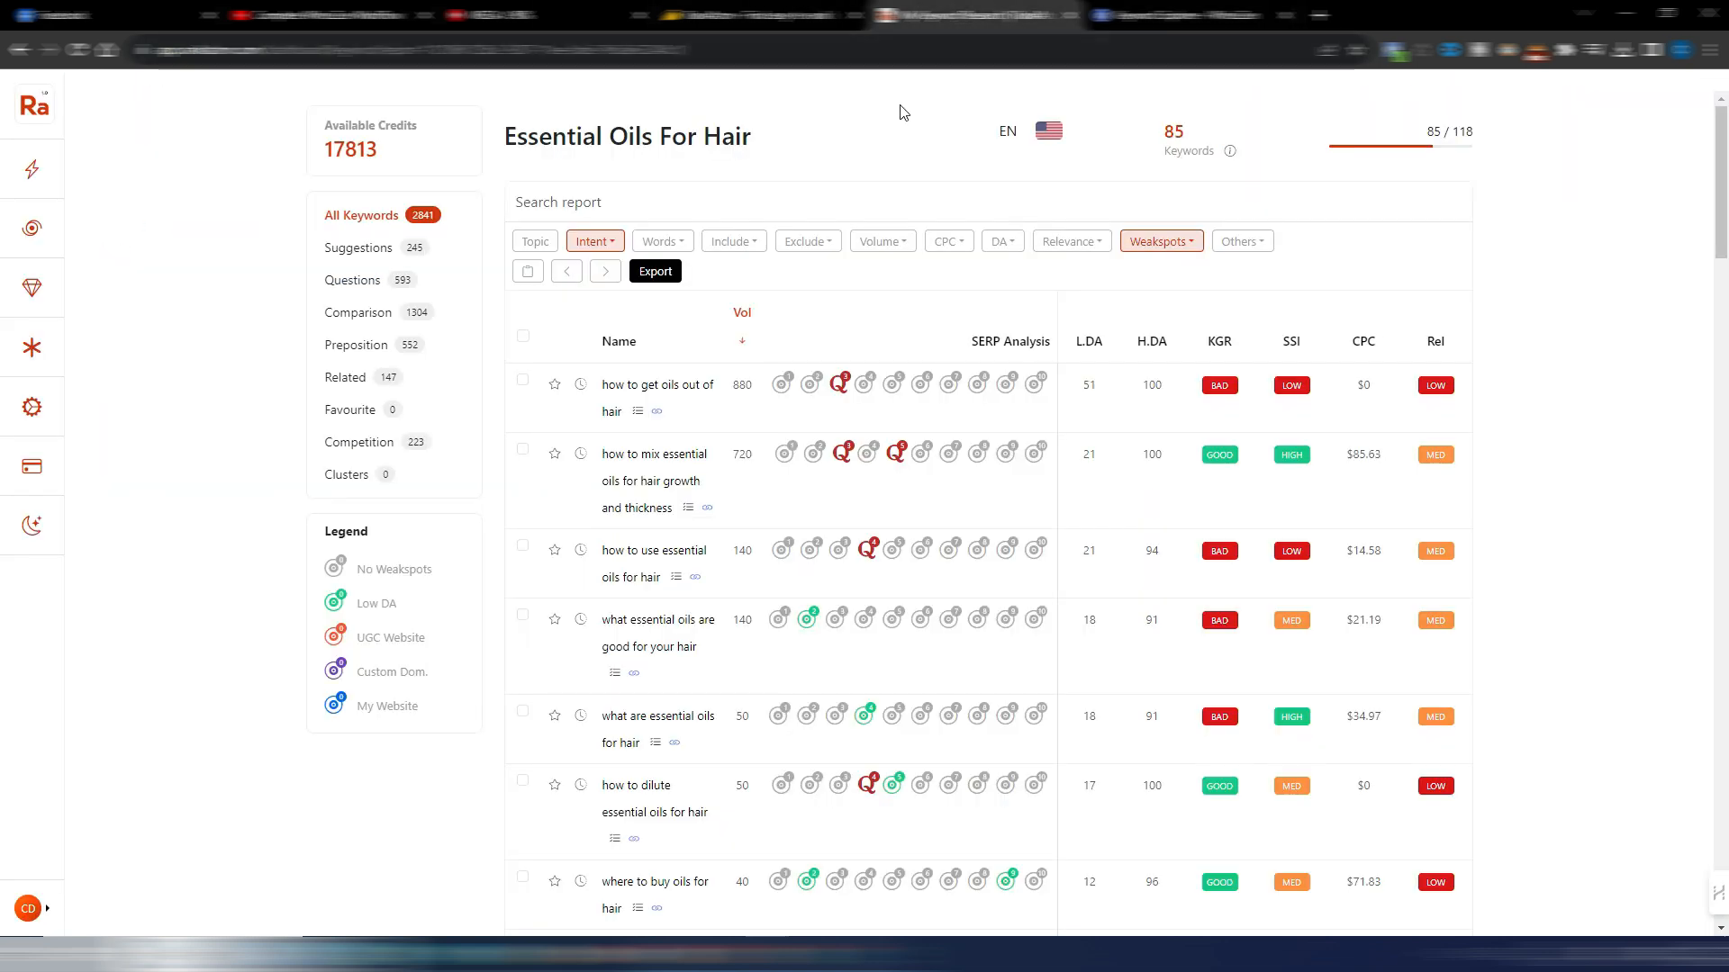
{"action": "left_click", "coordinate": [596, 242]}
{"action": "left_click", "coordinate": [677, 282]}
{"action": "left_click", "coordinate": [858, 292]}
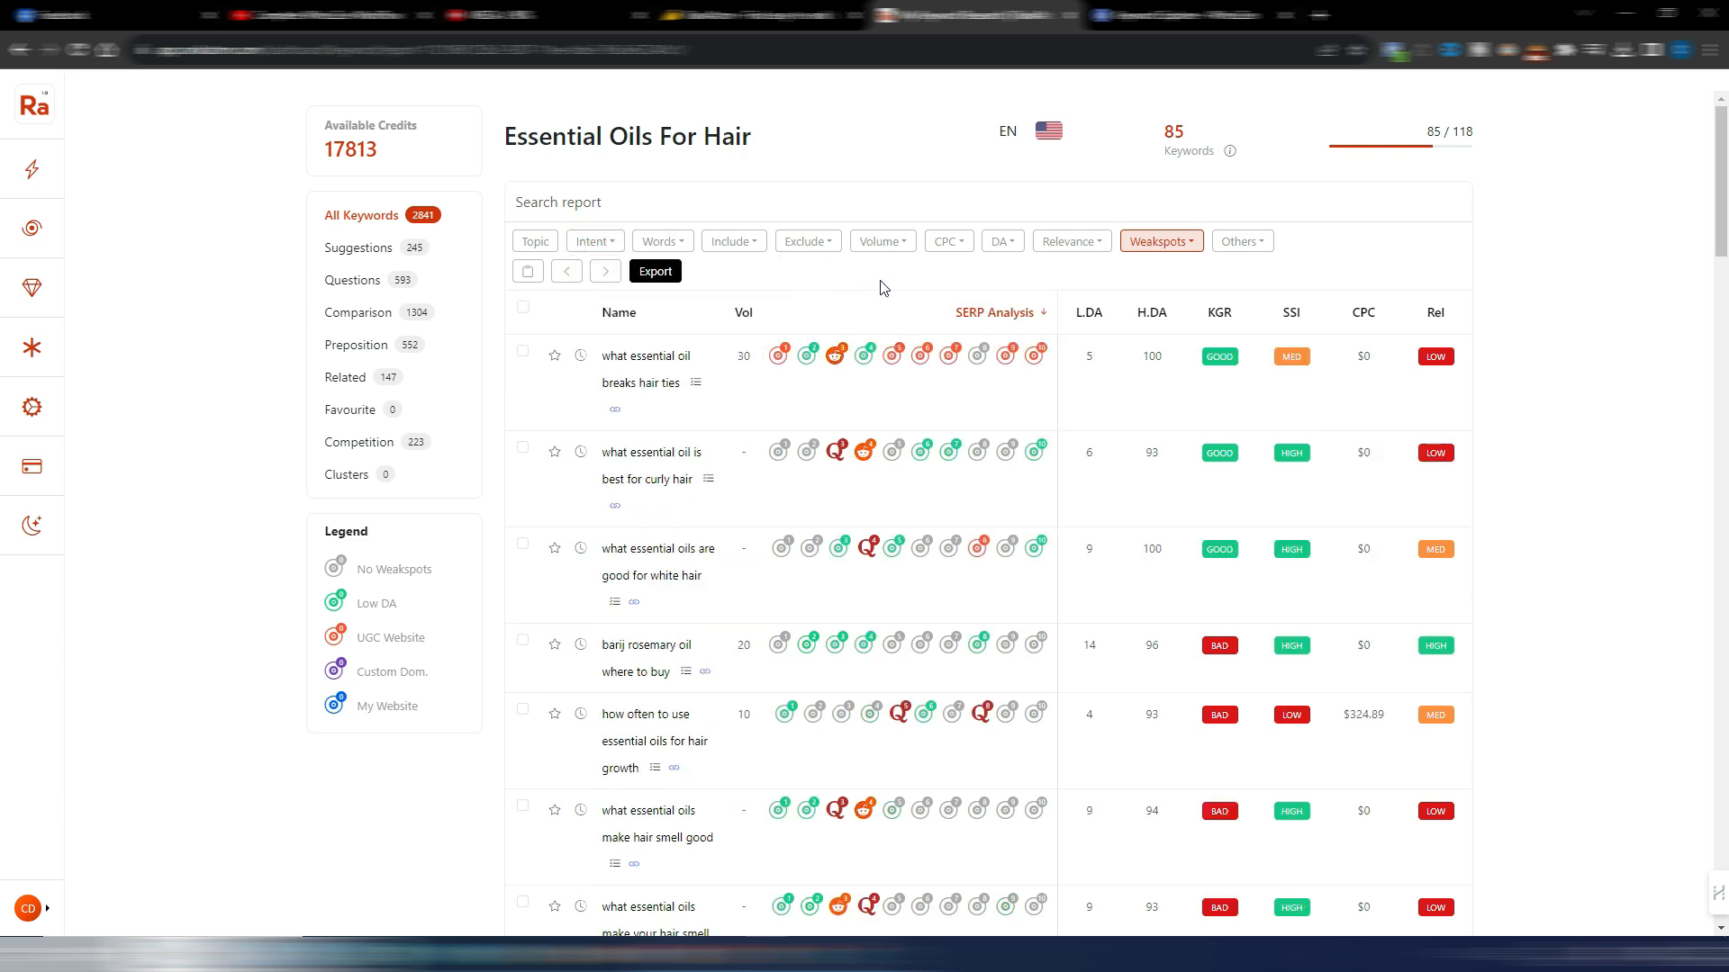
{"action": "left_click", "coordinate": [1191, 241]}
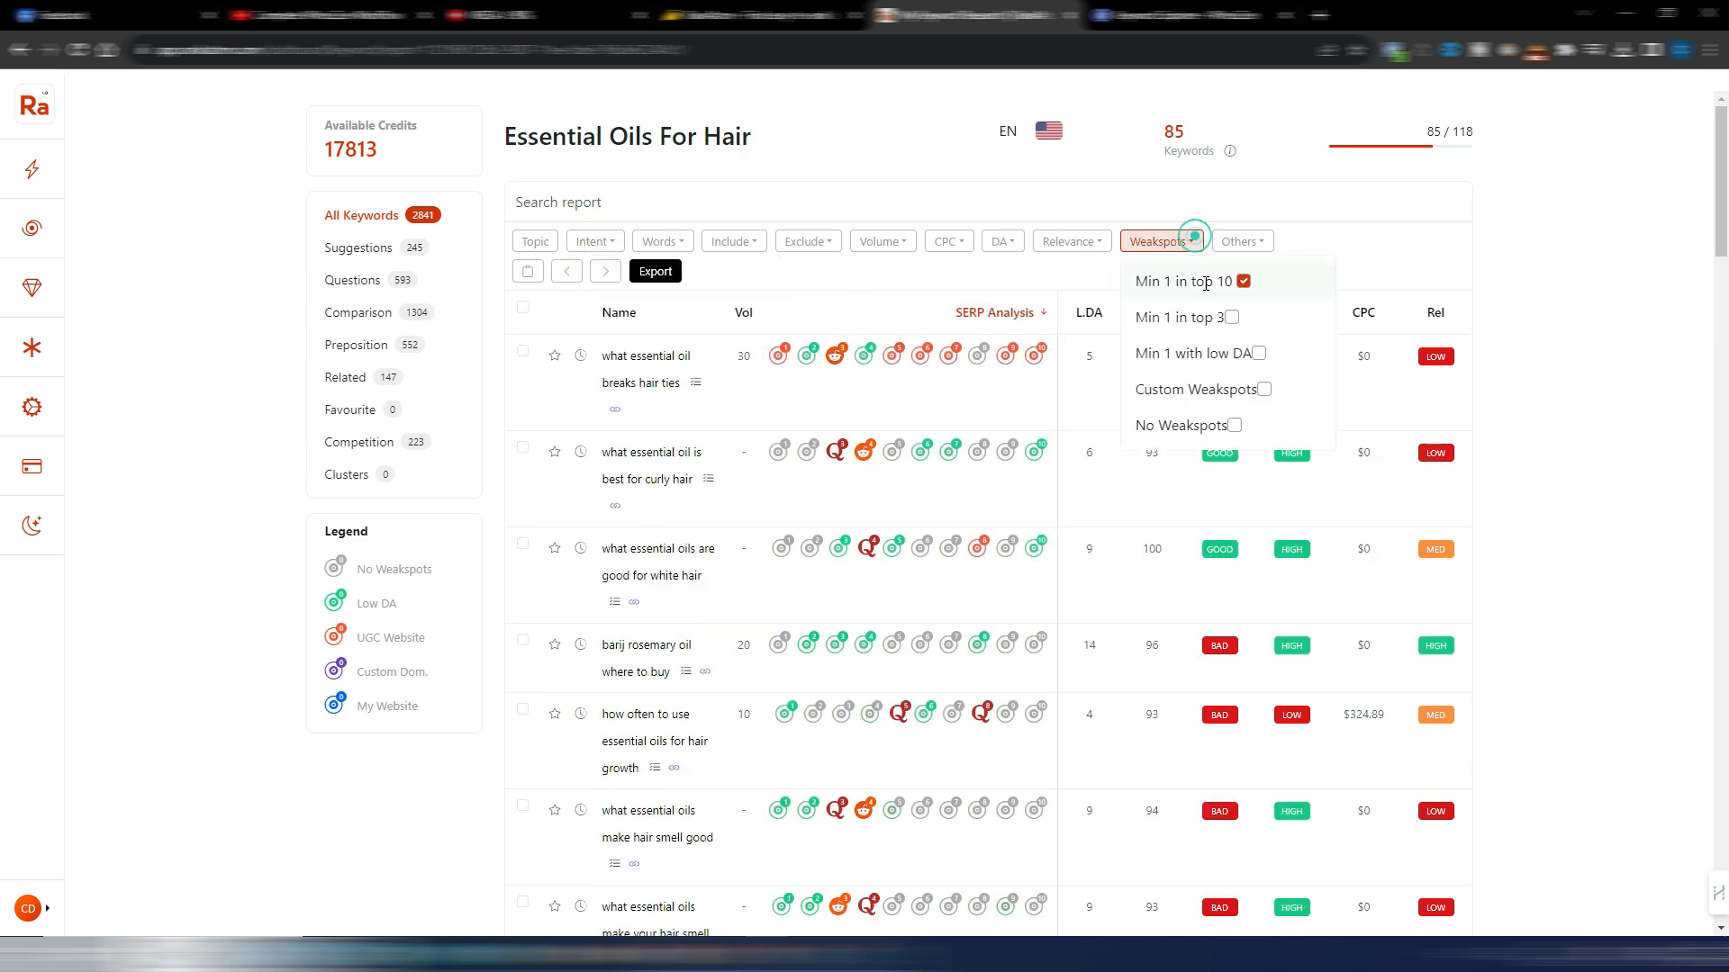
{"action": "left_click", "coordinate": [1243, 280]}
{"action": "left_click", "coordinate": [1041, 195]}
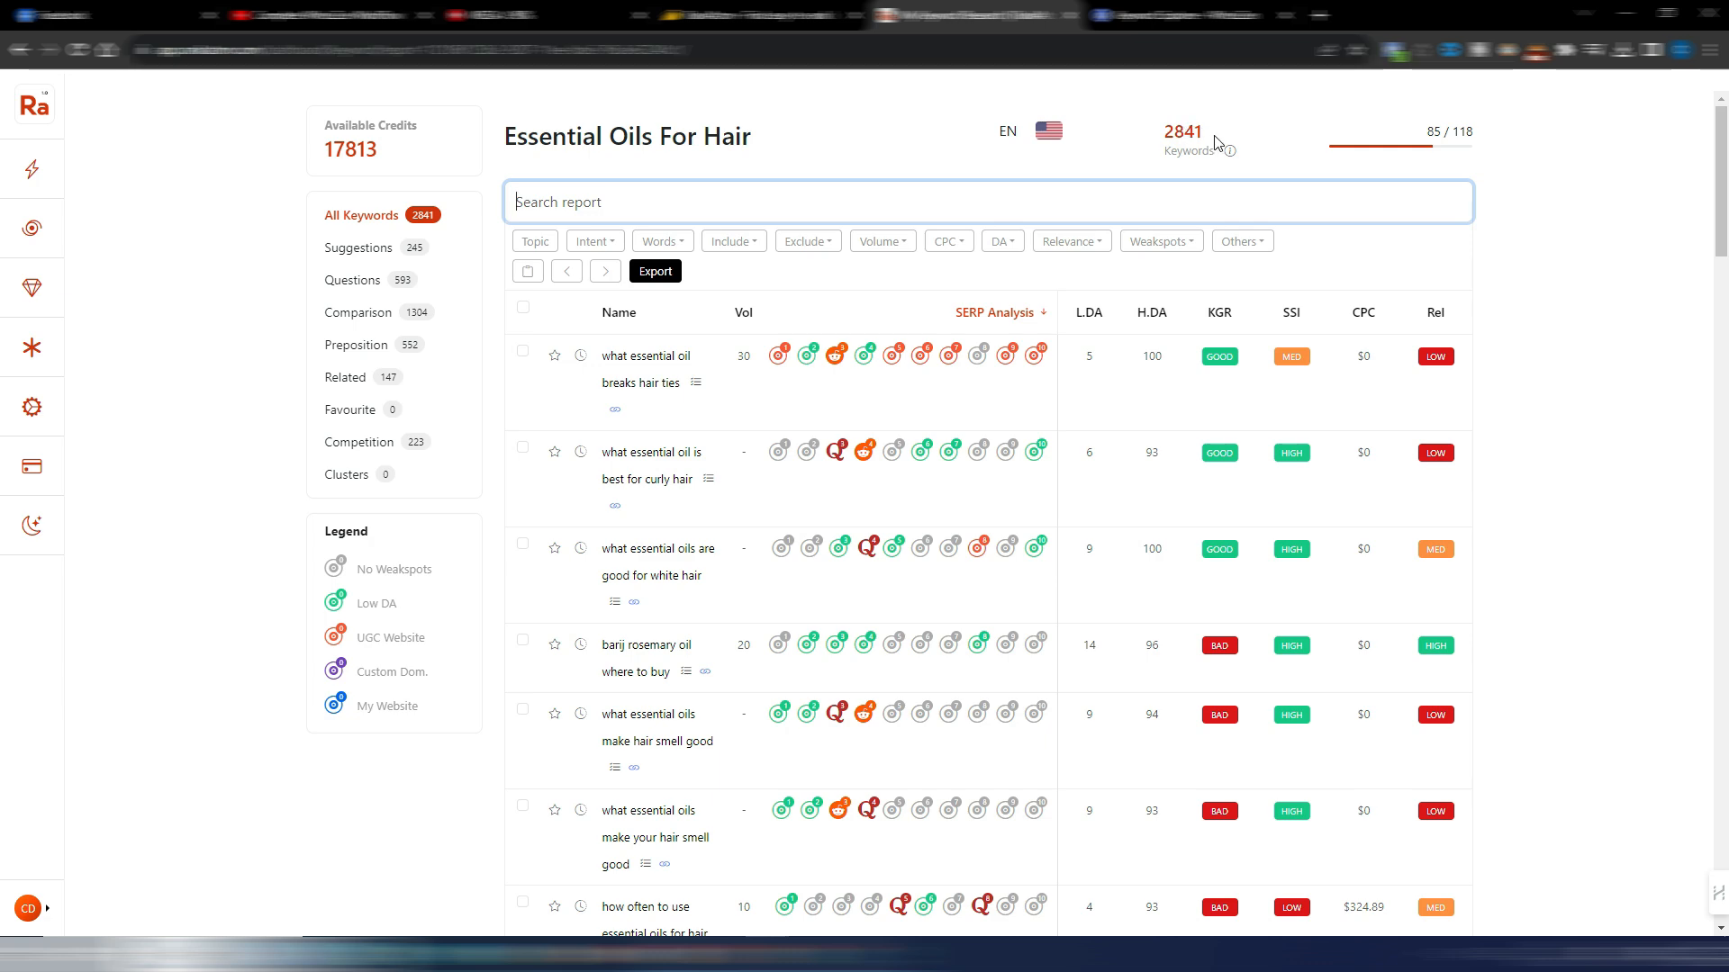
- Return to WriterZen and examine the keyword difficulty, search volume and SERP overview of "essential oils for hair growth"
{"action": "left_click", "coordinate": [1182, 15]}
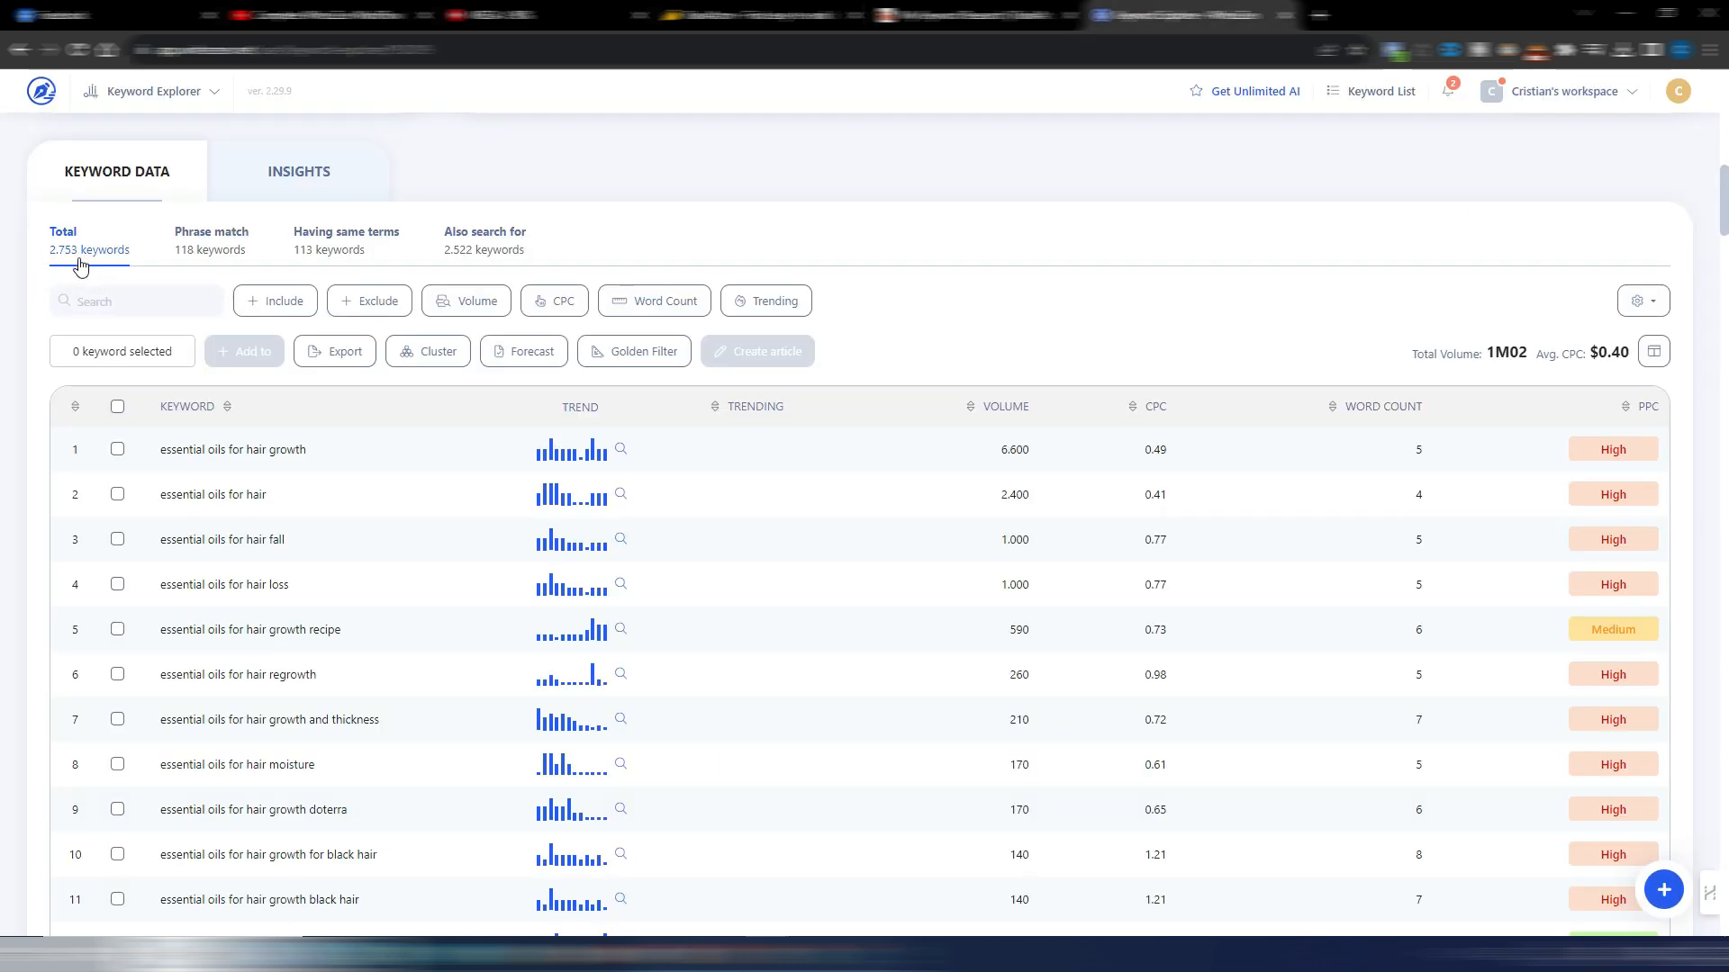
{"action": "mouse_move", "coordinate": [605, 602]}
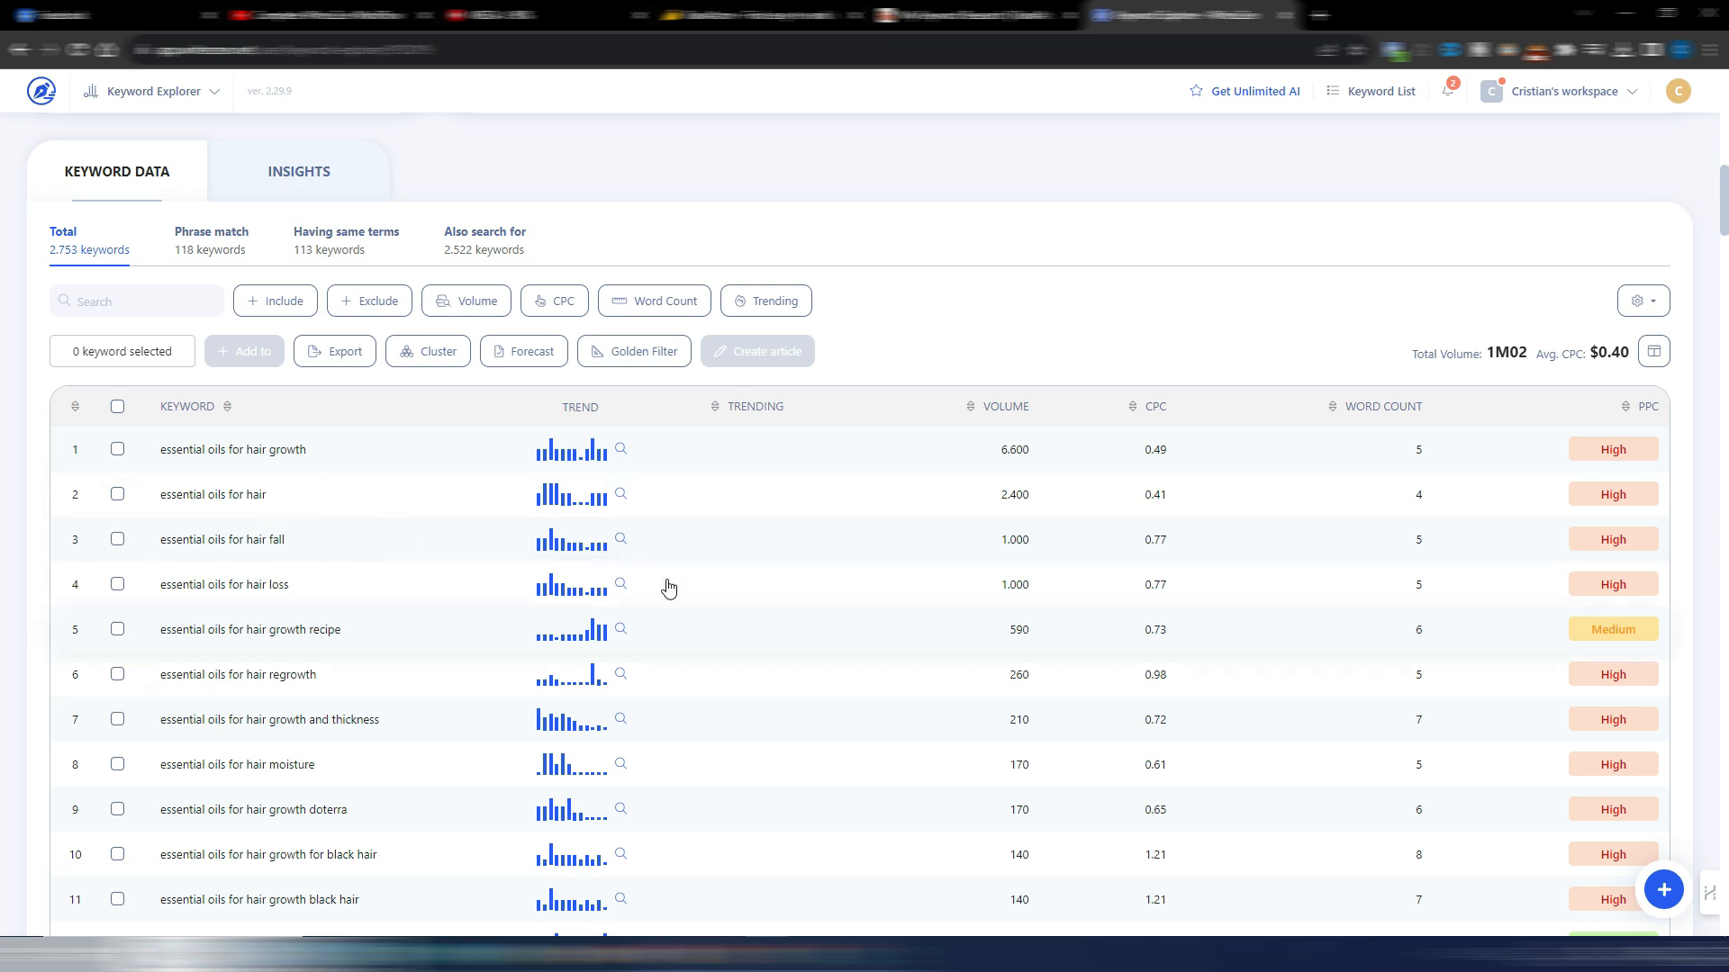
{"action": "mouse_move", "coordinate": [563, 455]}
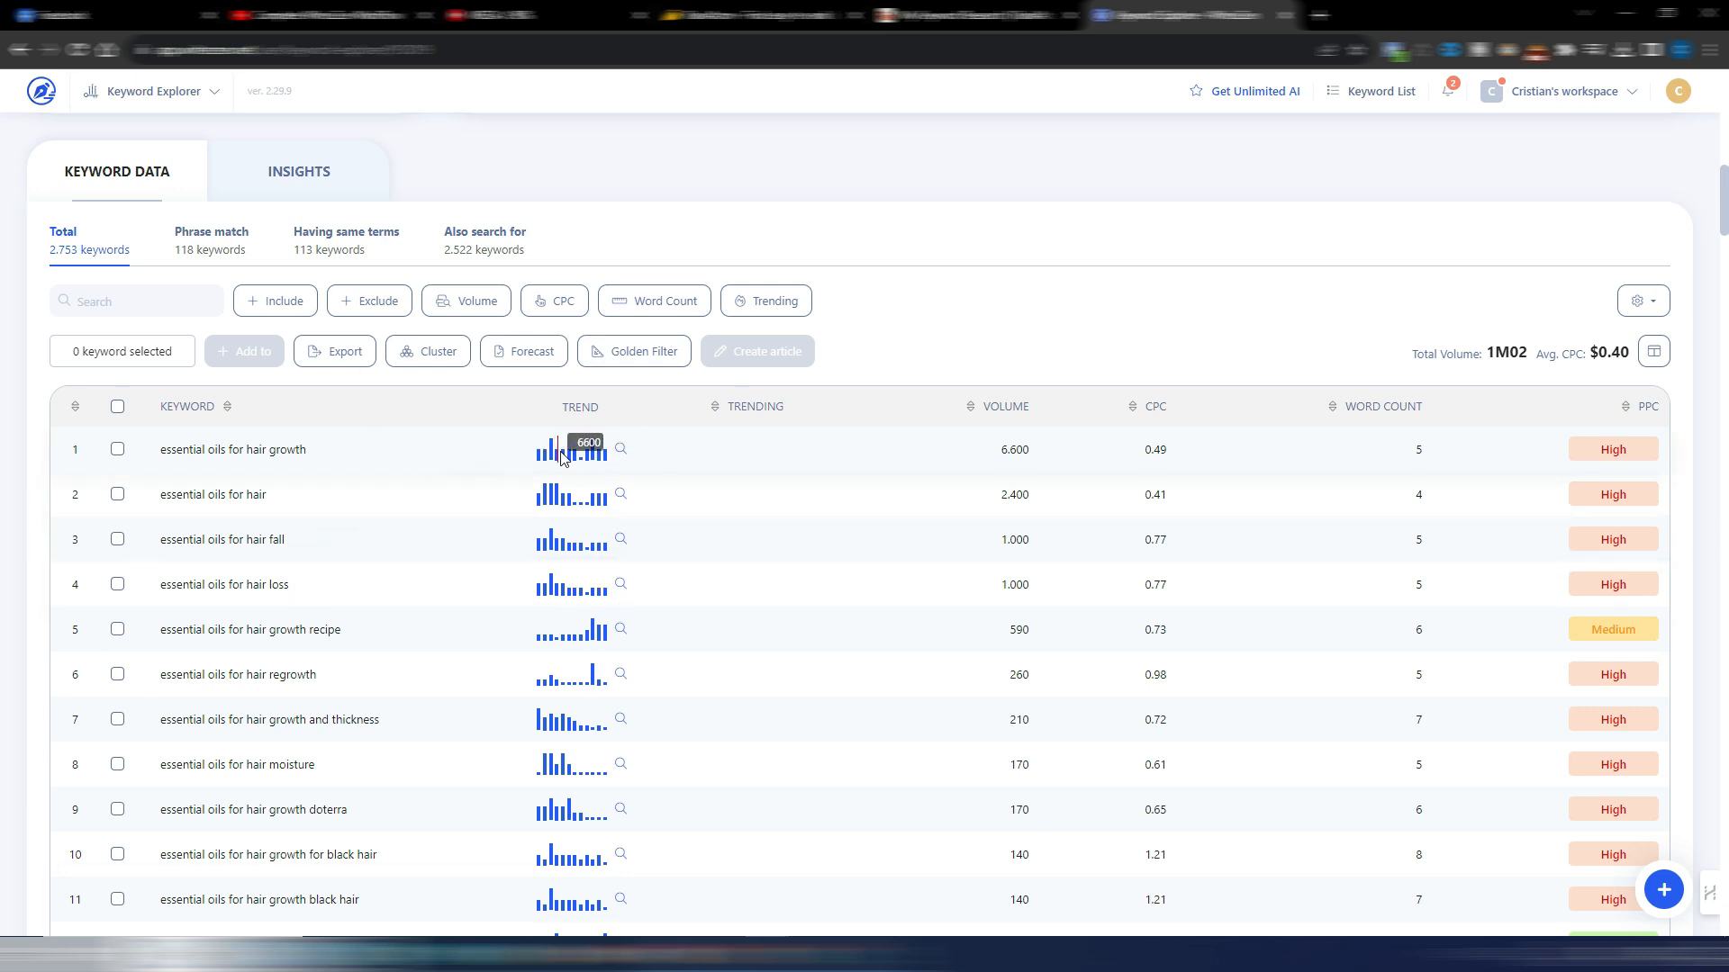
{"action": "left_click", "coordinate": [620, 452]}
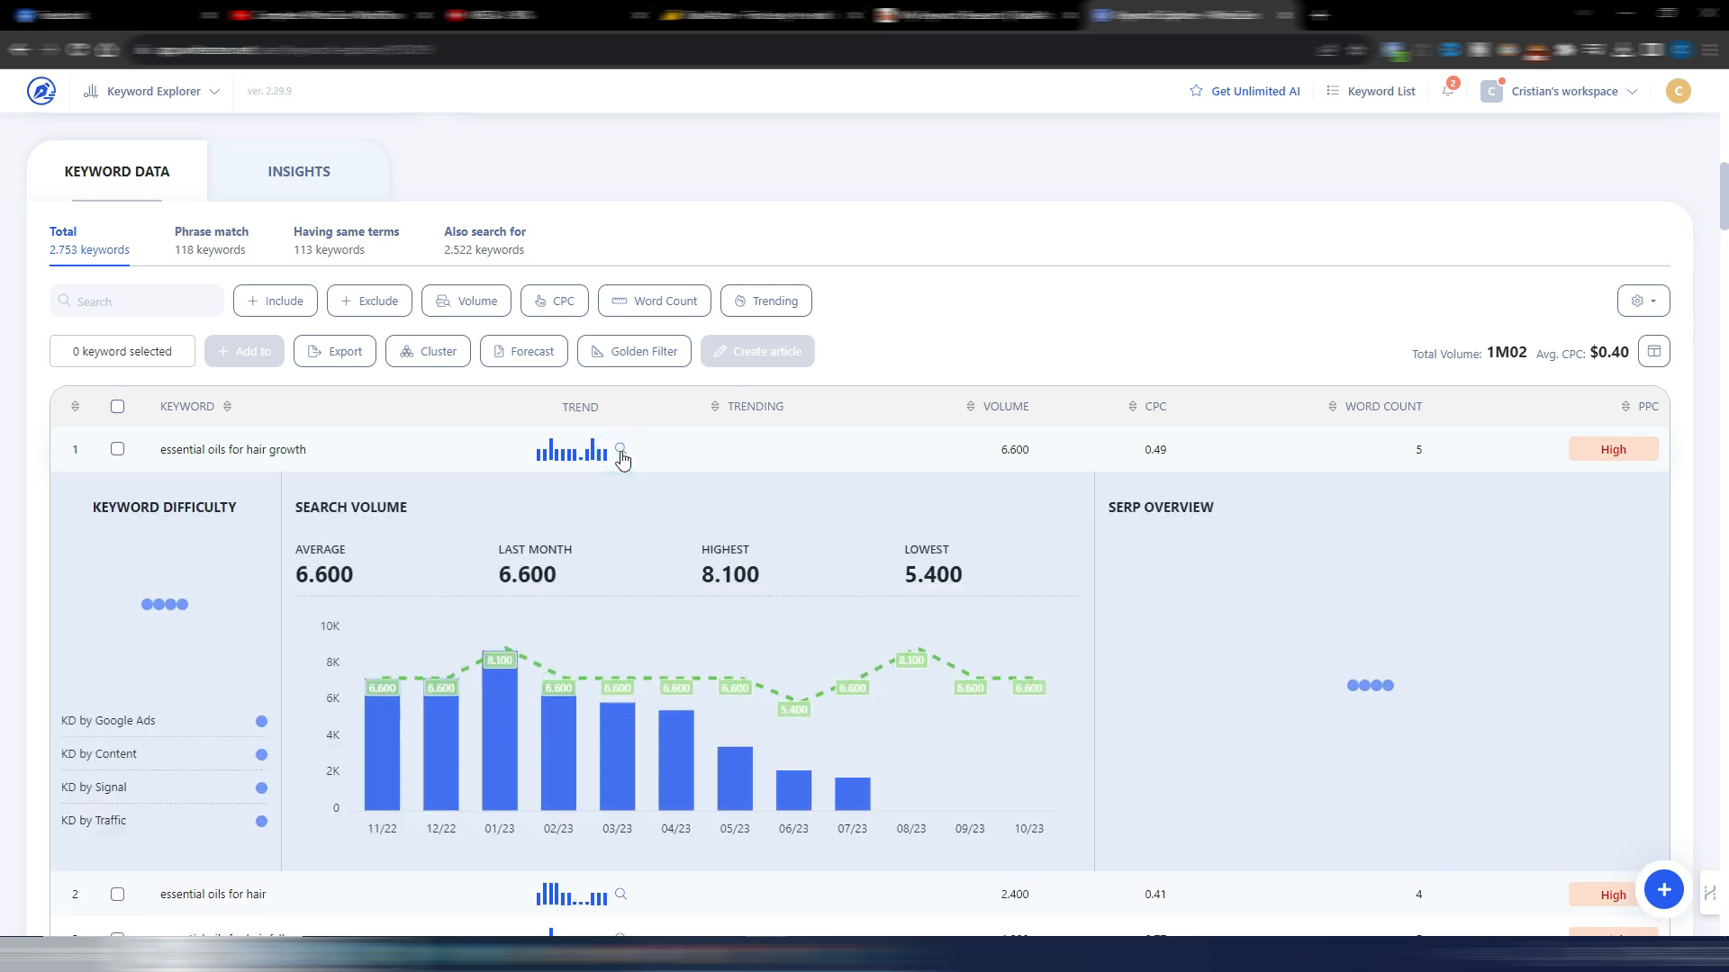
{"action": "scroll", "coordinate": [284, 558], "scroll_direction": "down", "scroll_amount": 1}
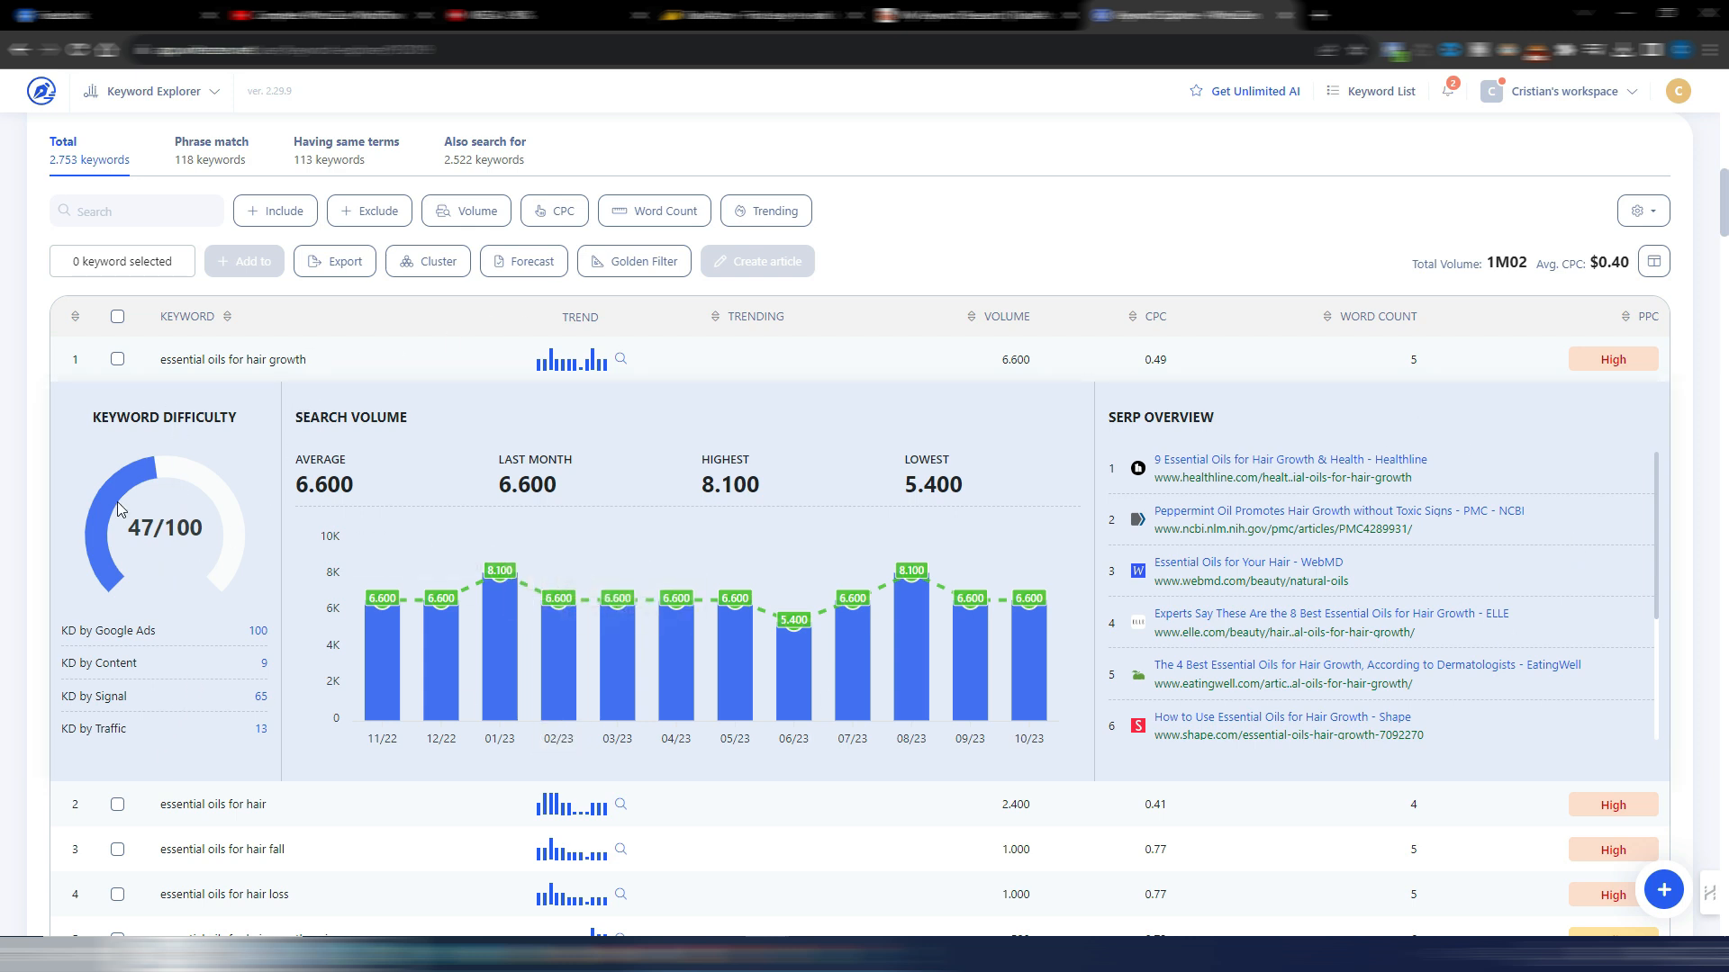
{"action": "left_click", "coordinate": [313, 360]}
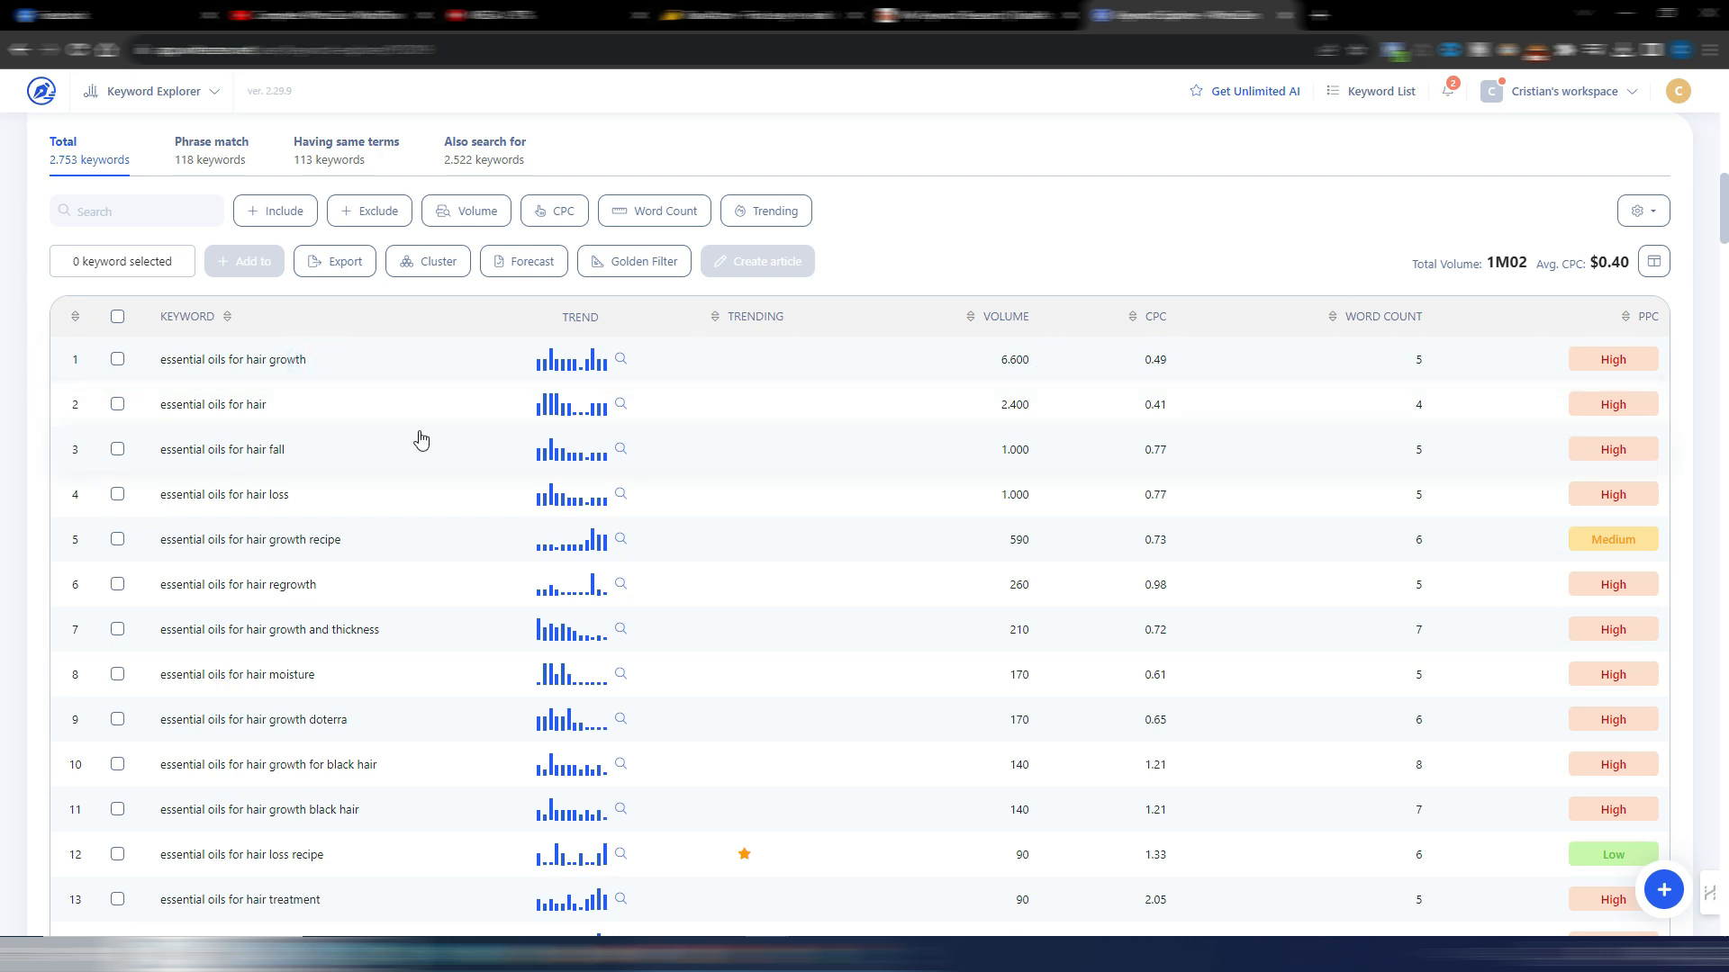
{"action": "left_click", "coordinate": [270, 360]}
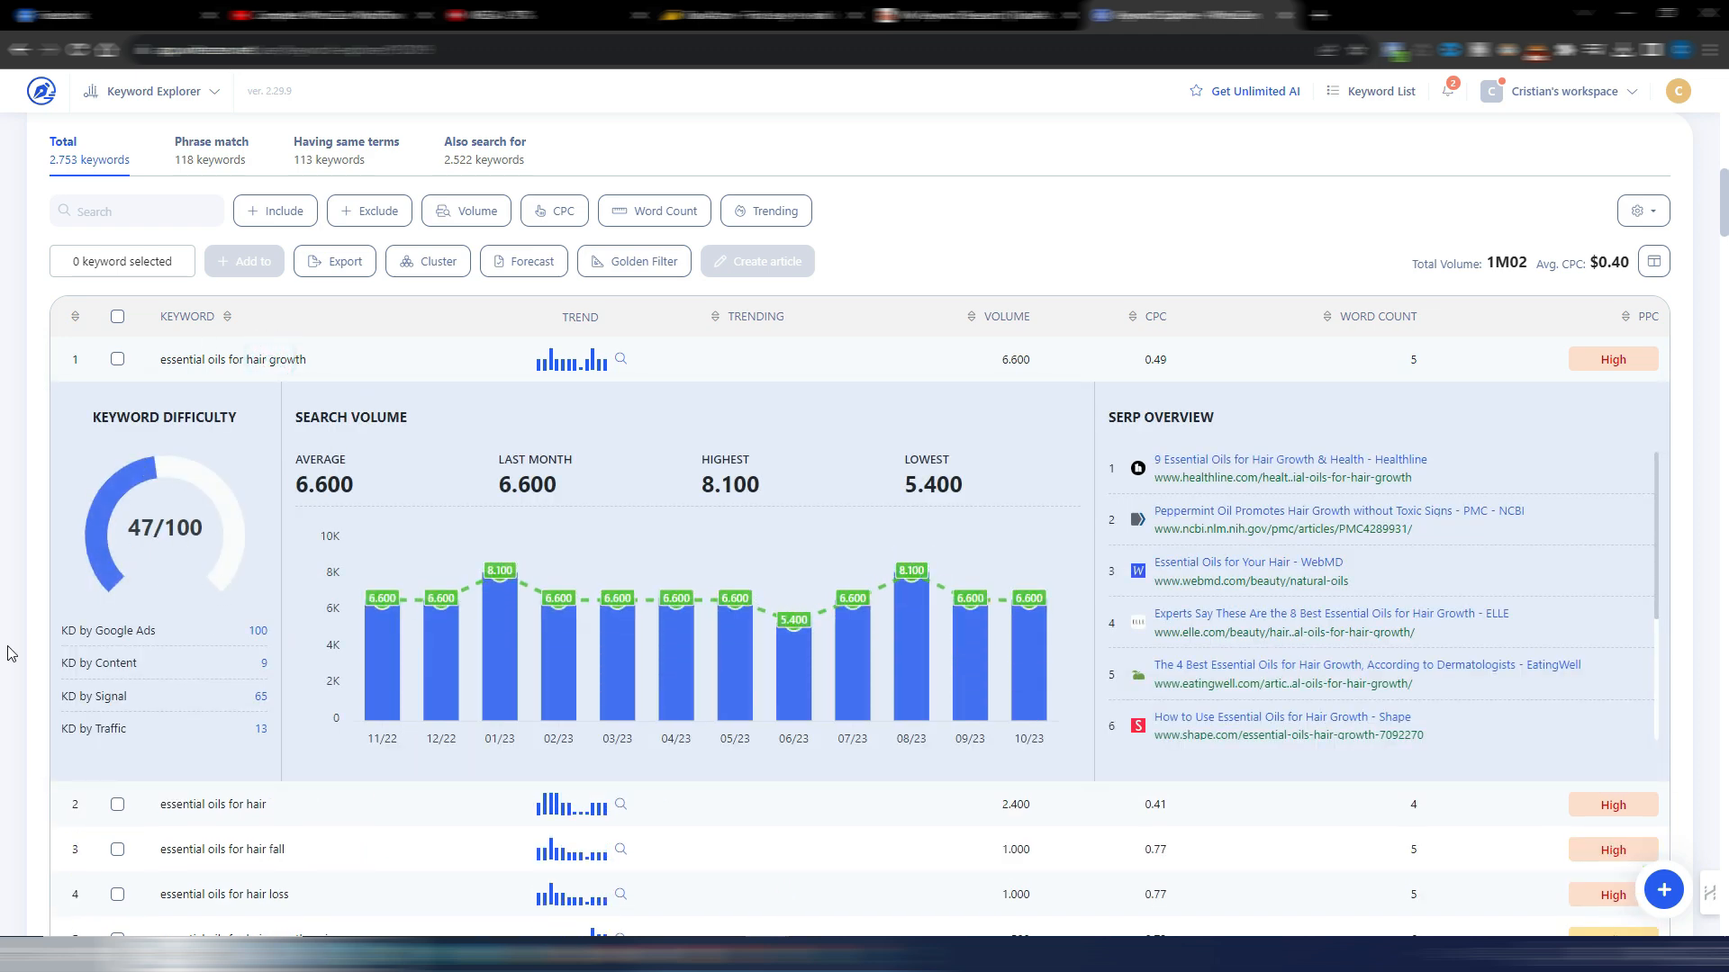
{"action": "left_click", "coordinate": [439, 361]}
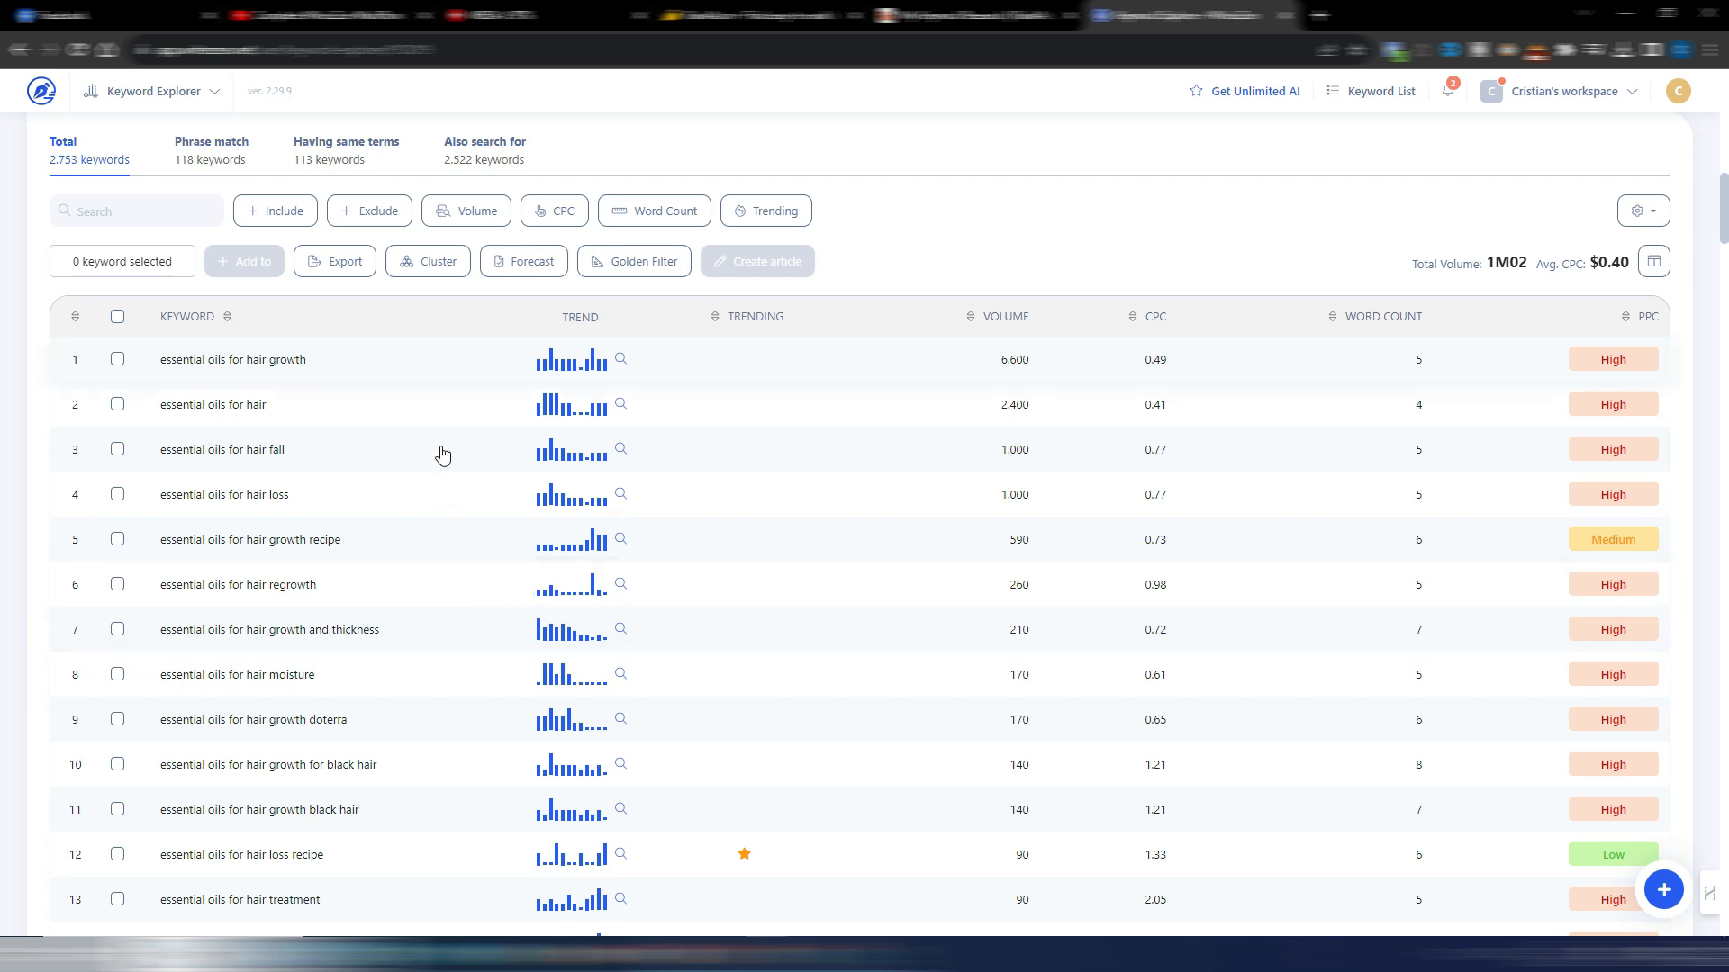
- Look through the Phrase match, Having same terms and Also search for keyword groups, ending on the Total list
{"action": "scroll", "coordinate": [452, 456], "scroll_direction": "up", "scroll_amount": 3}
{"action": "scroll", "coordinate": [670, 371], "scroll_direction": "down", "scroll_amount": 1}
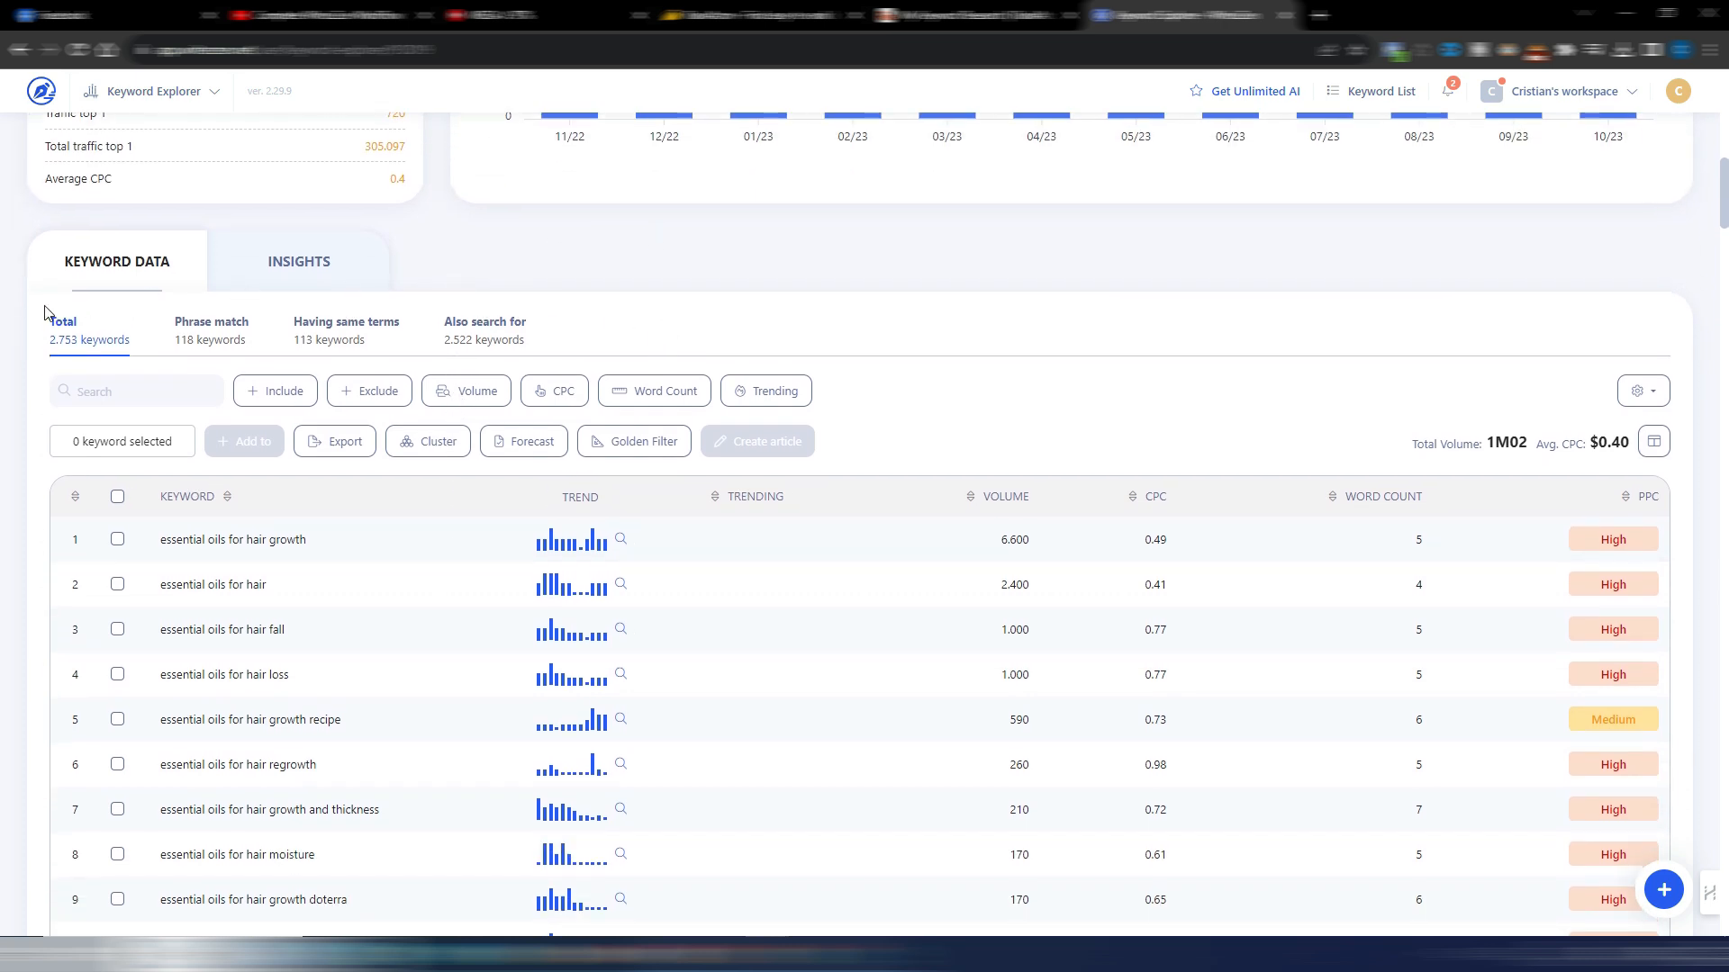
{"action": "left_click", "coordinate": [212, 338]}
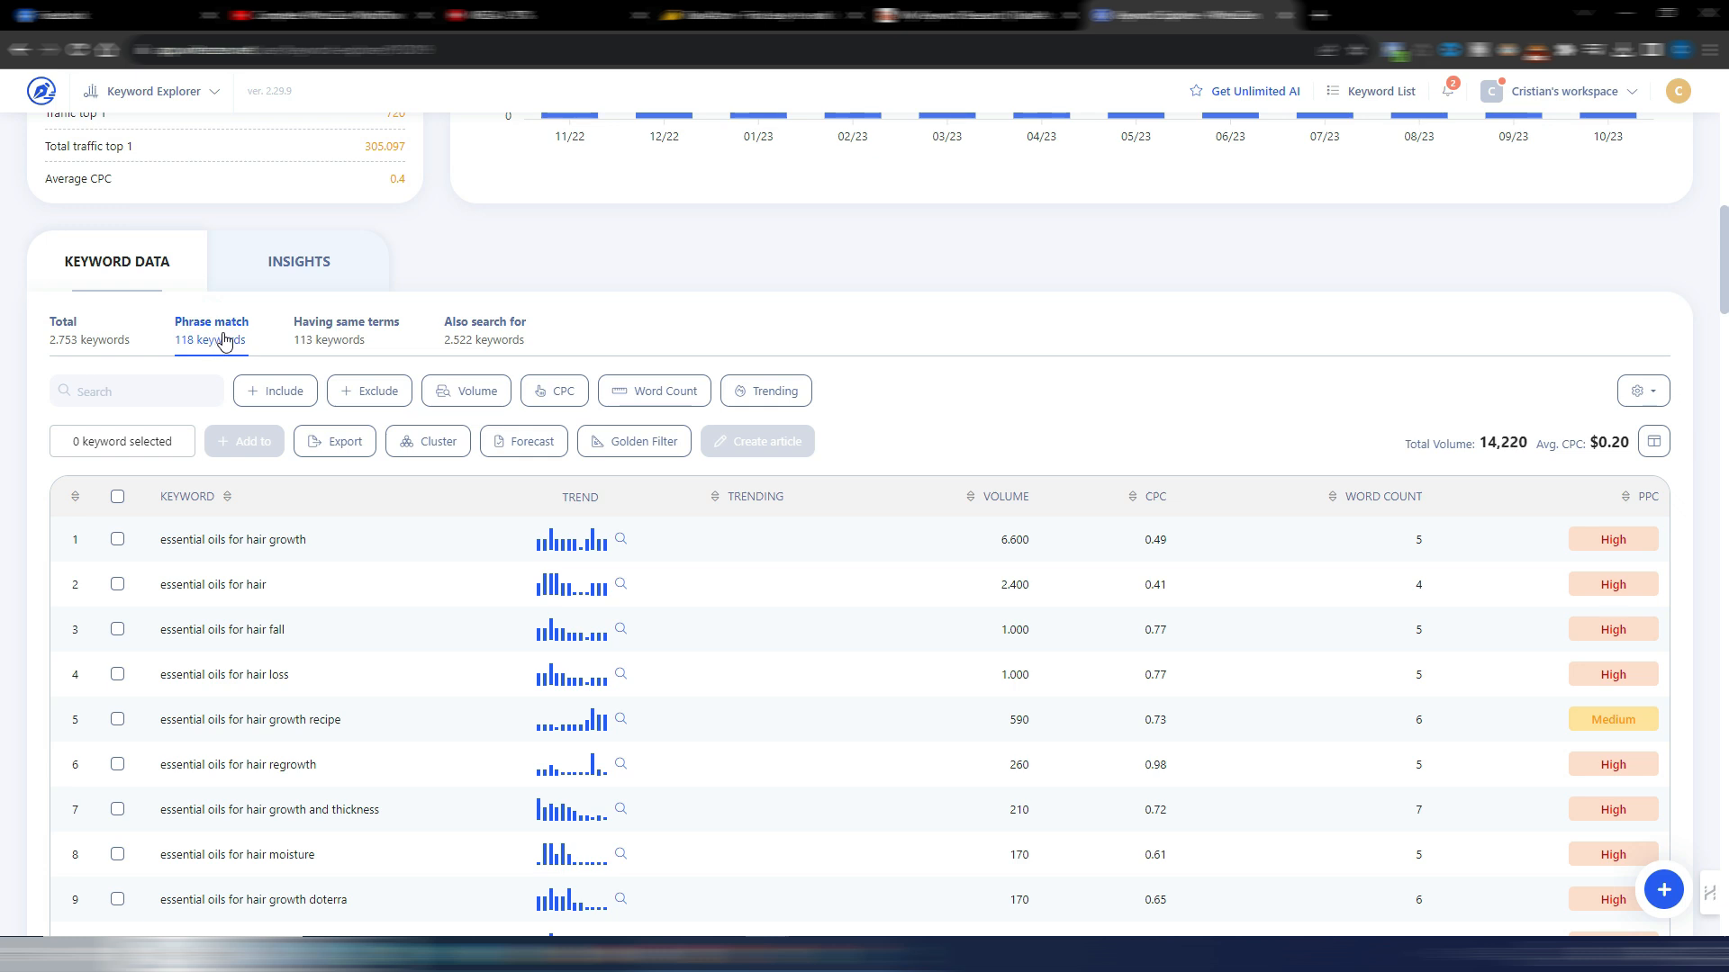
{"action": "left_click", "coordinate": [347, 334]}
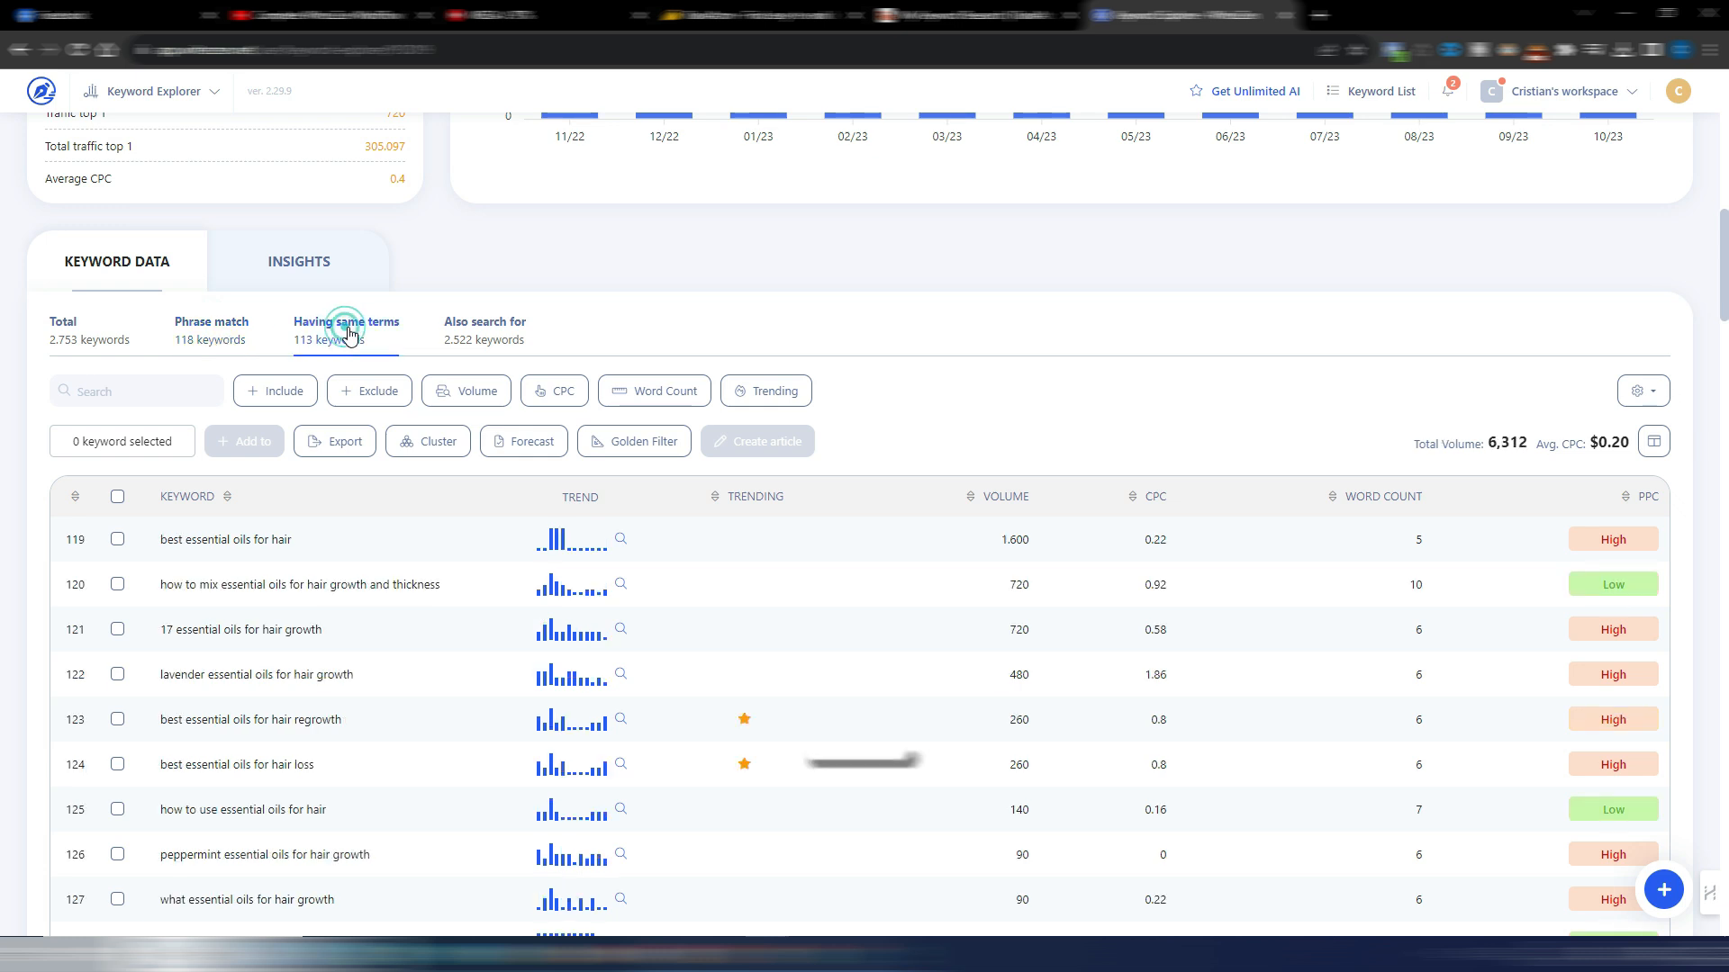
{"action": "left_click", "coordinate": [487, 333]}
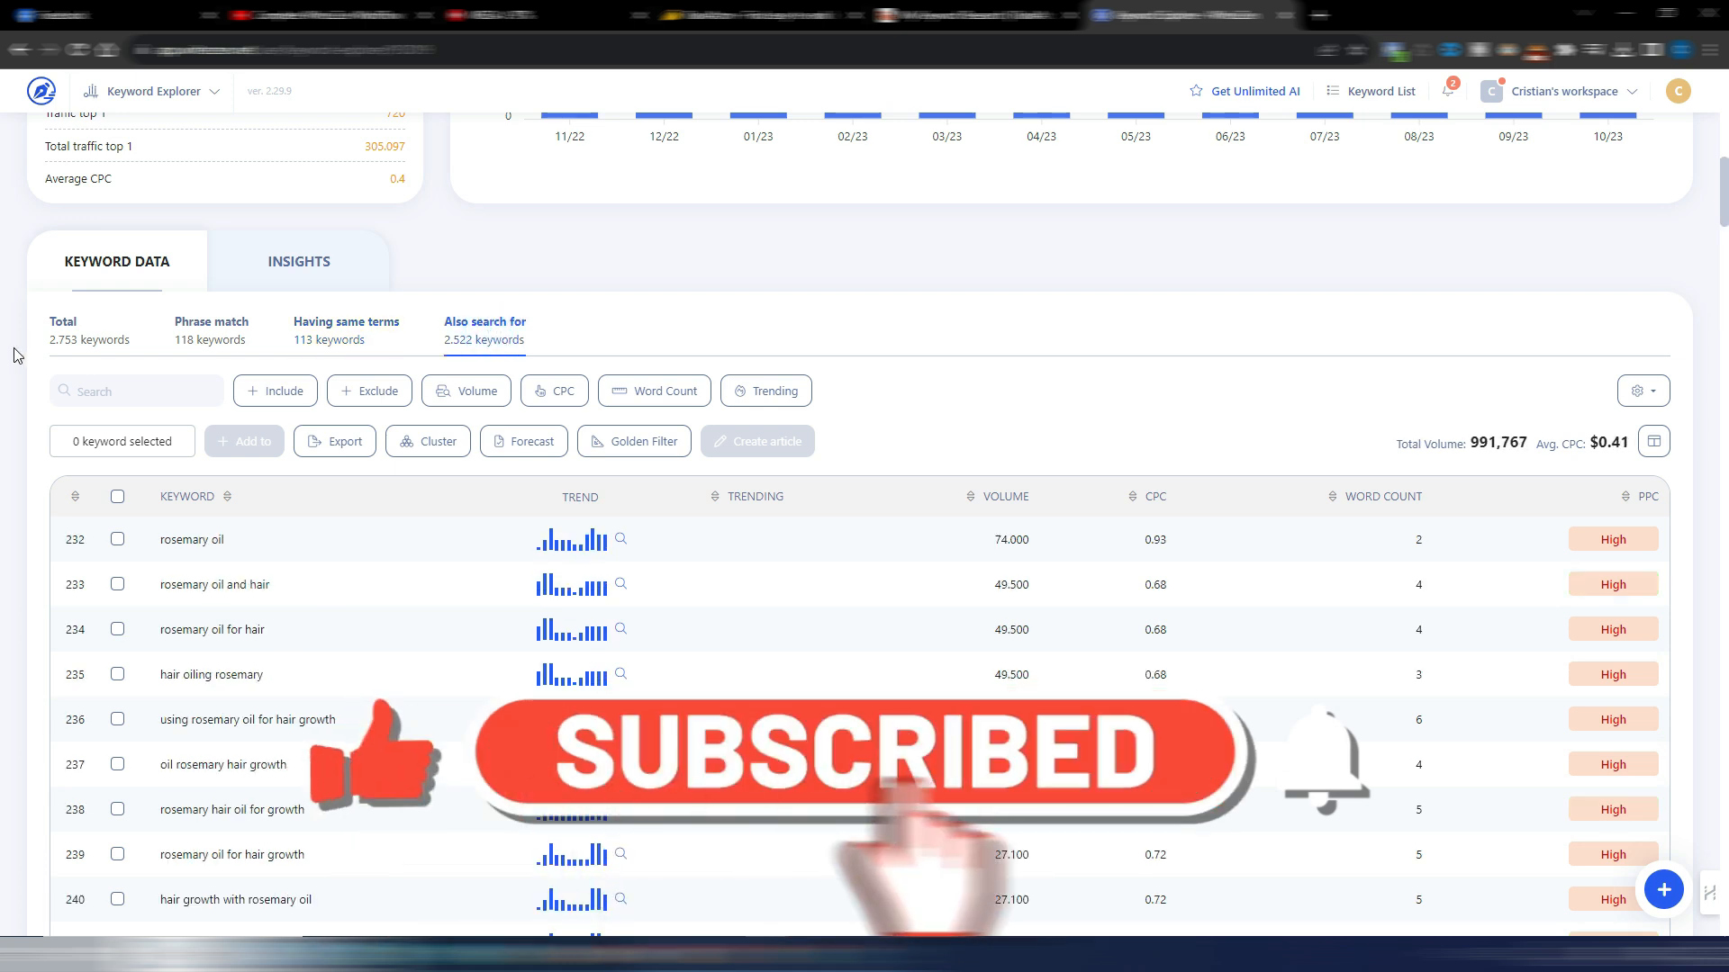
{"action": "left_click", "coordinate": [70, 335]}
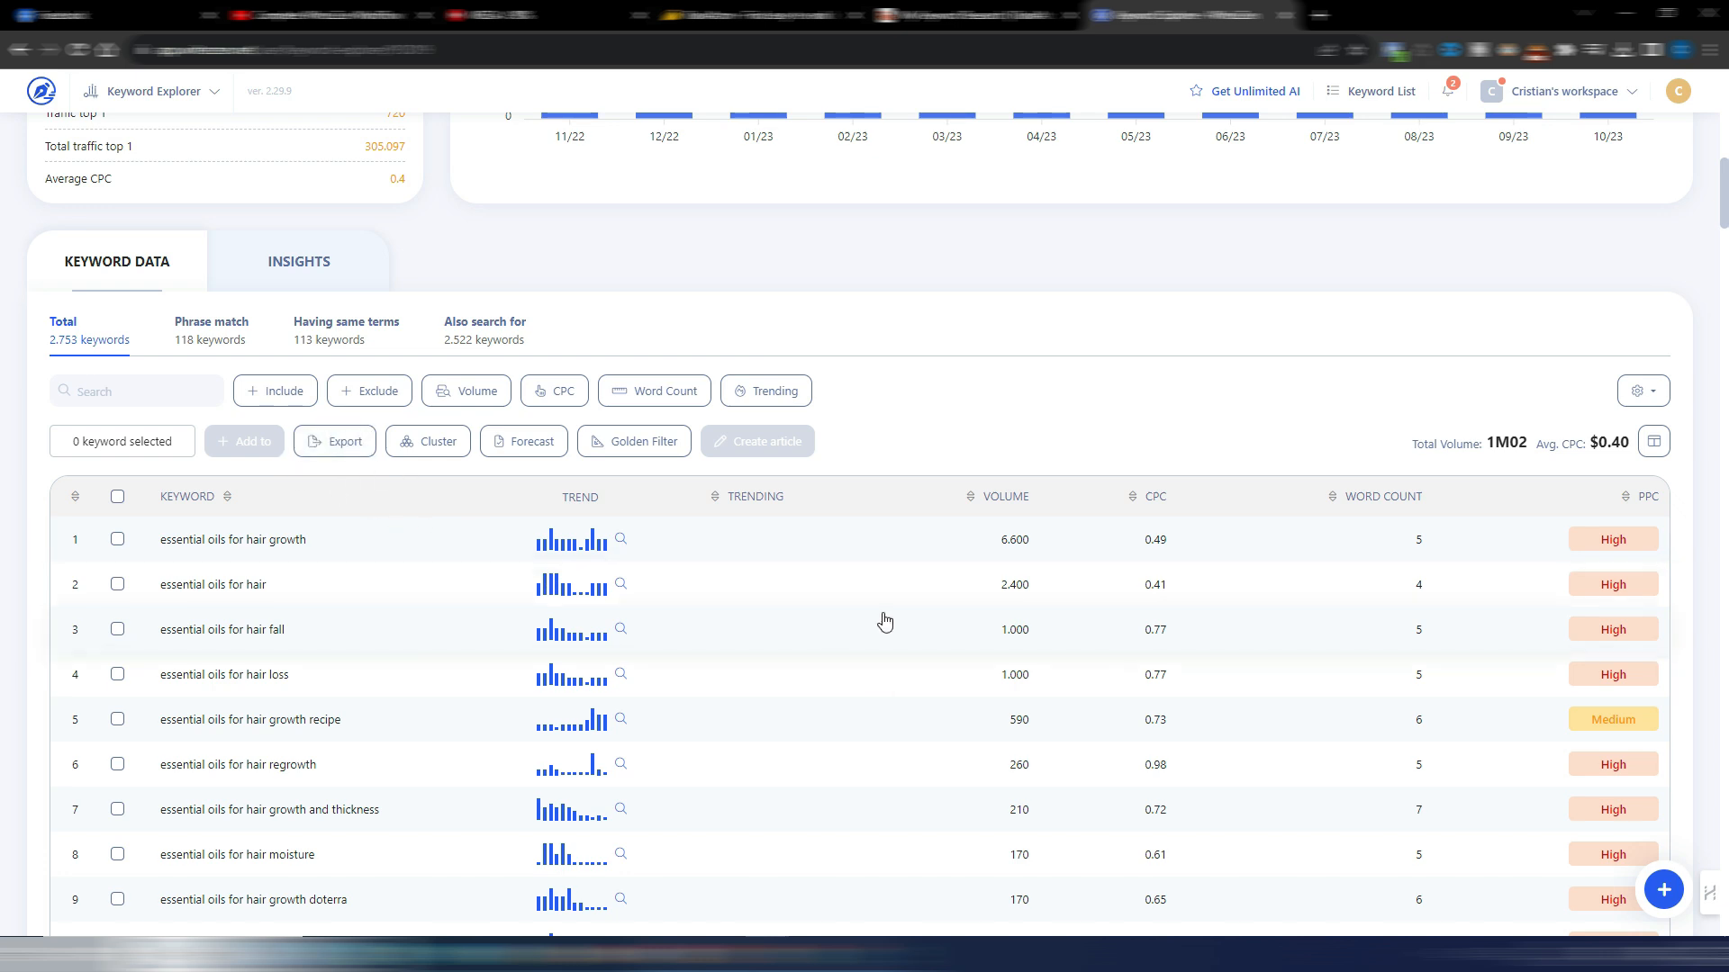
- Apply the saved Questions filter to the full keyword list and skim the filtered keywords
{"action": "left_click", "coordinate": [1664, 400]}
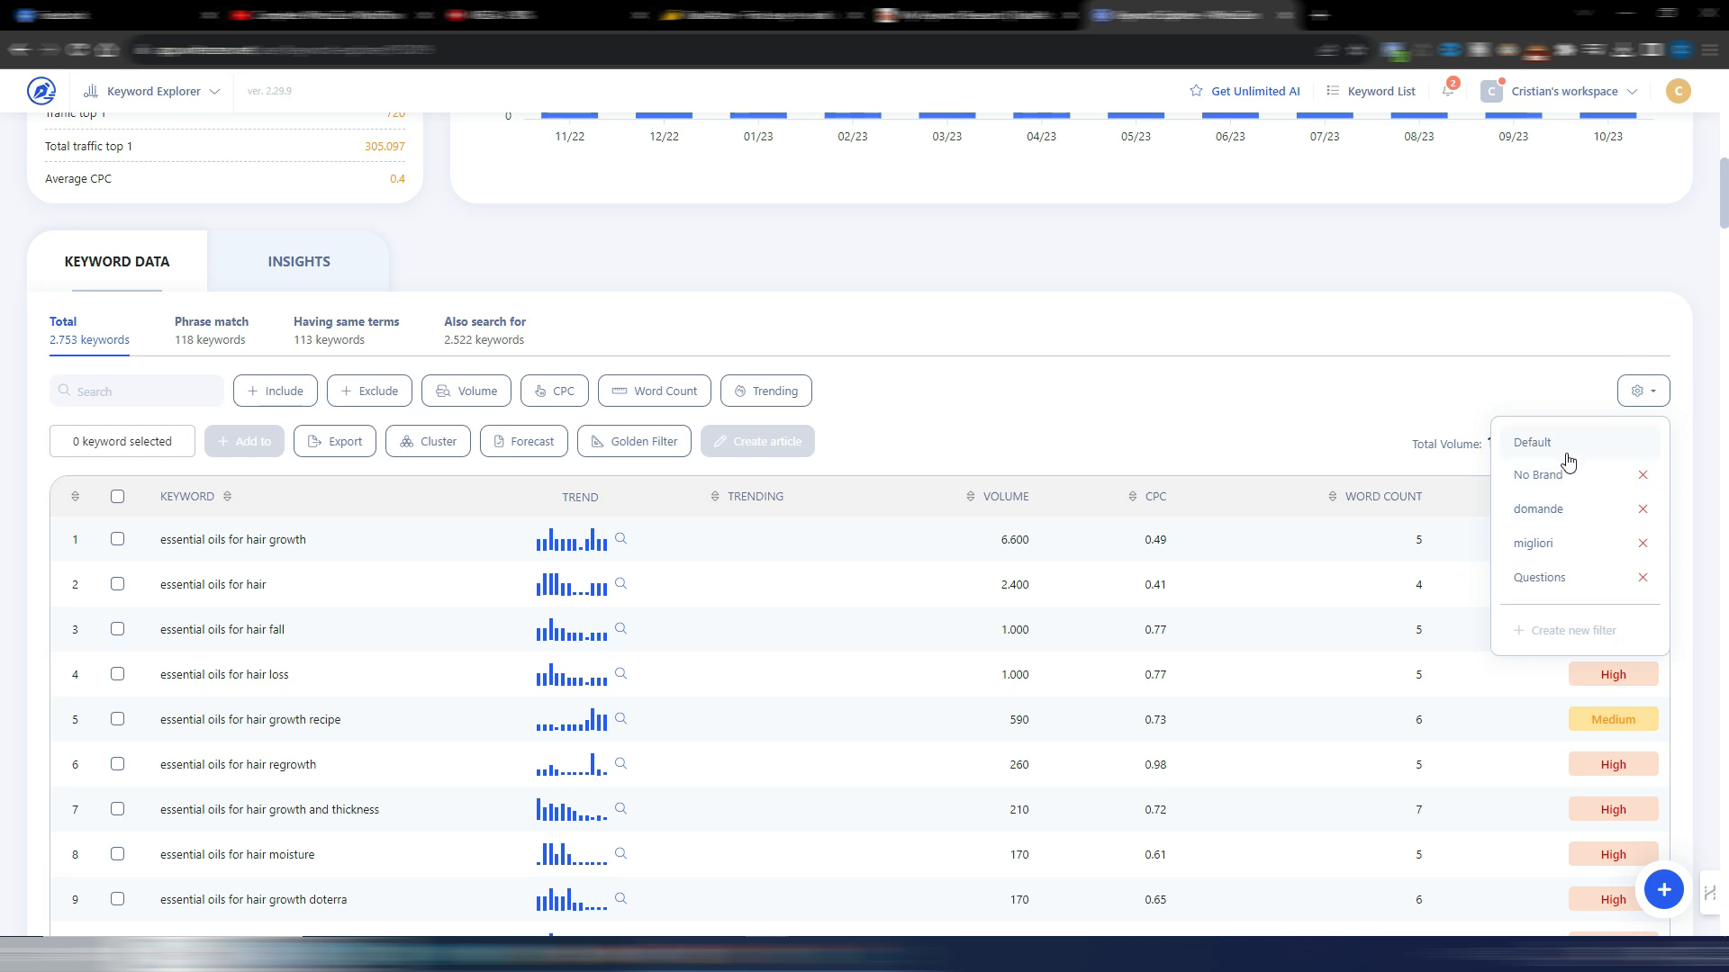
{"action": "left_click", "coordinate": [1537, 585]}
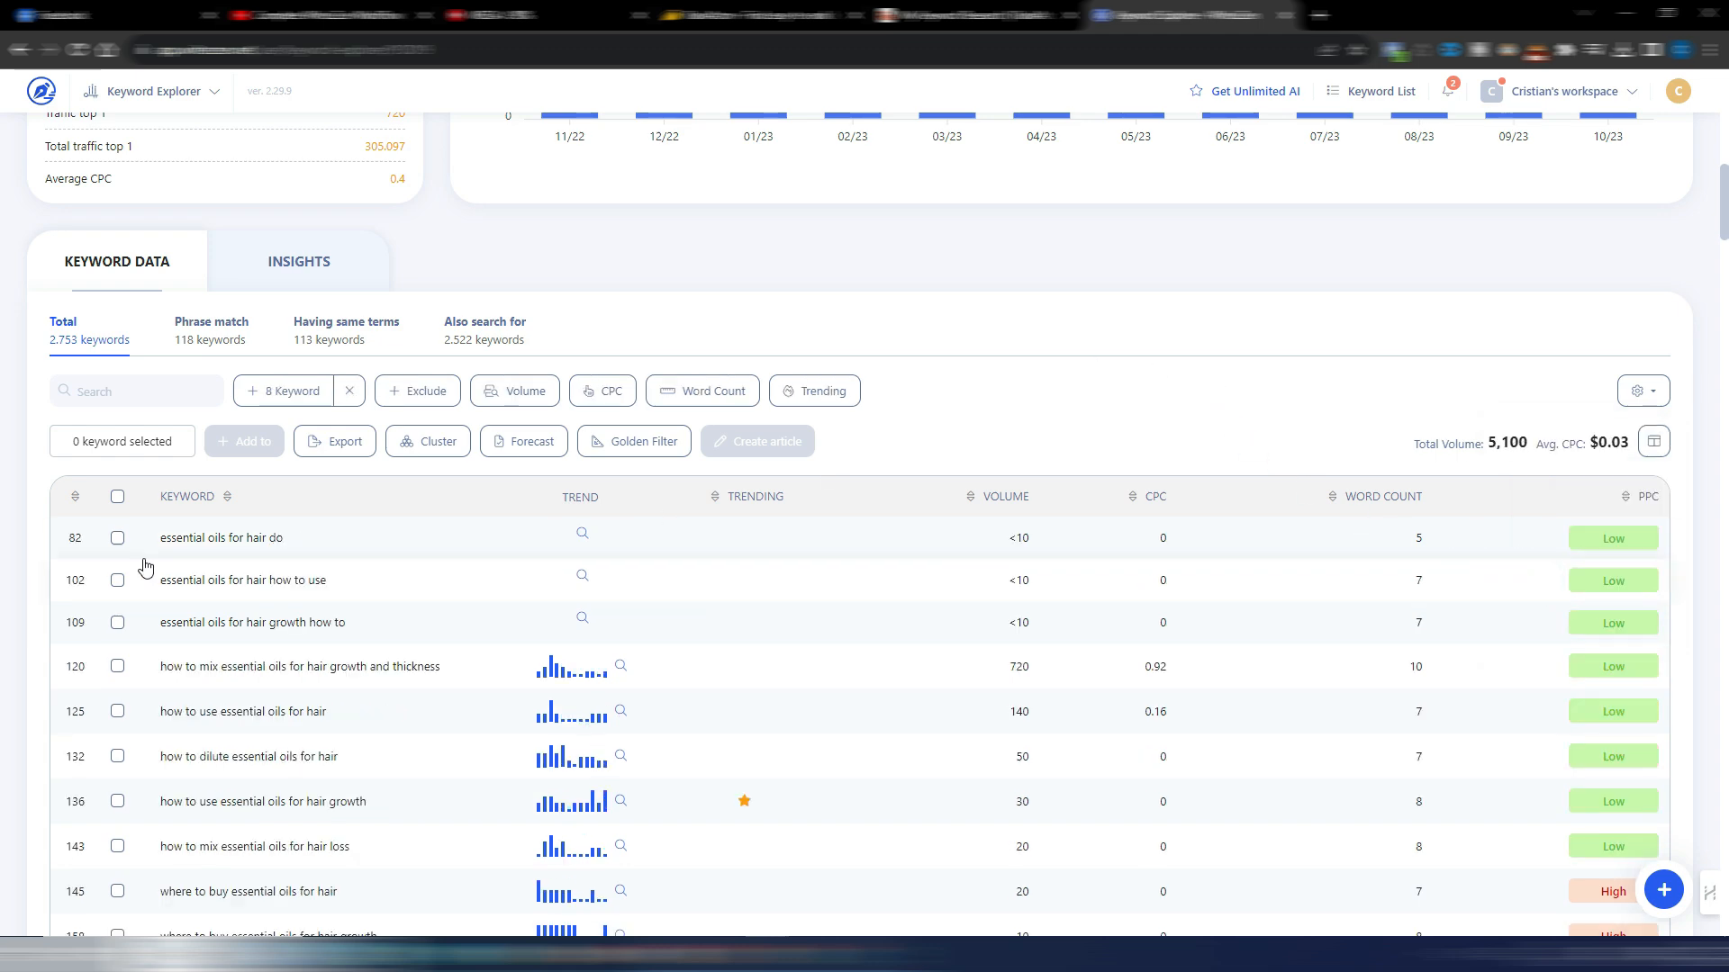
{"action": "scroll", "coordinate": [483, 607], "scroll_direction": "down", "scroll_amount": 6}
{"action": "scroll", "coordinate": [483, 606], "scroll_direction": "up", "scroll_amount": 6}
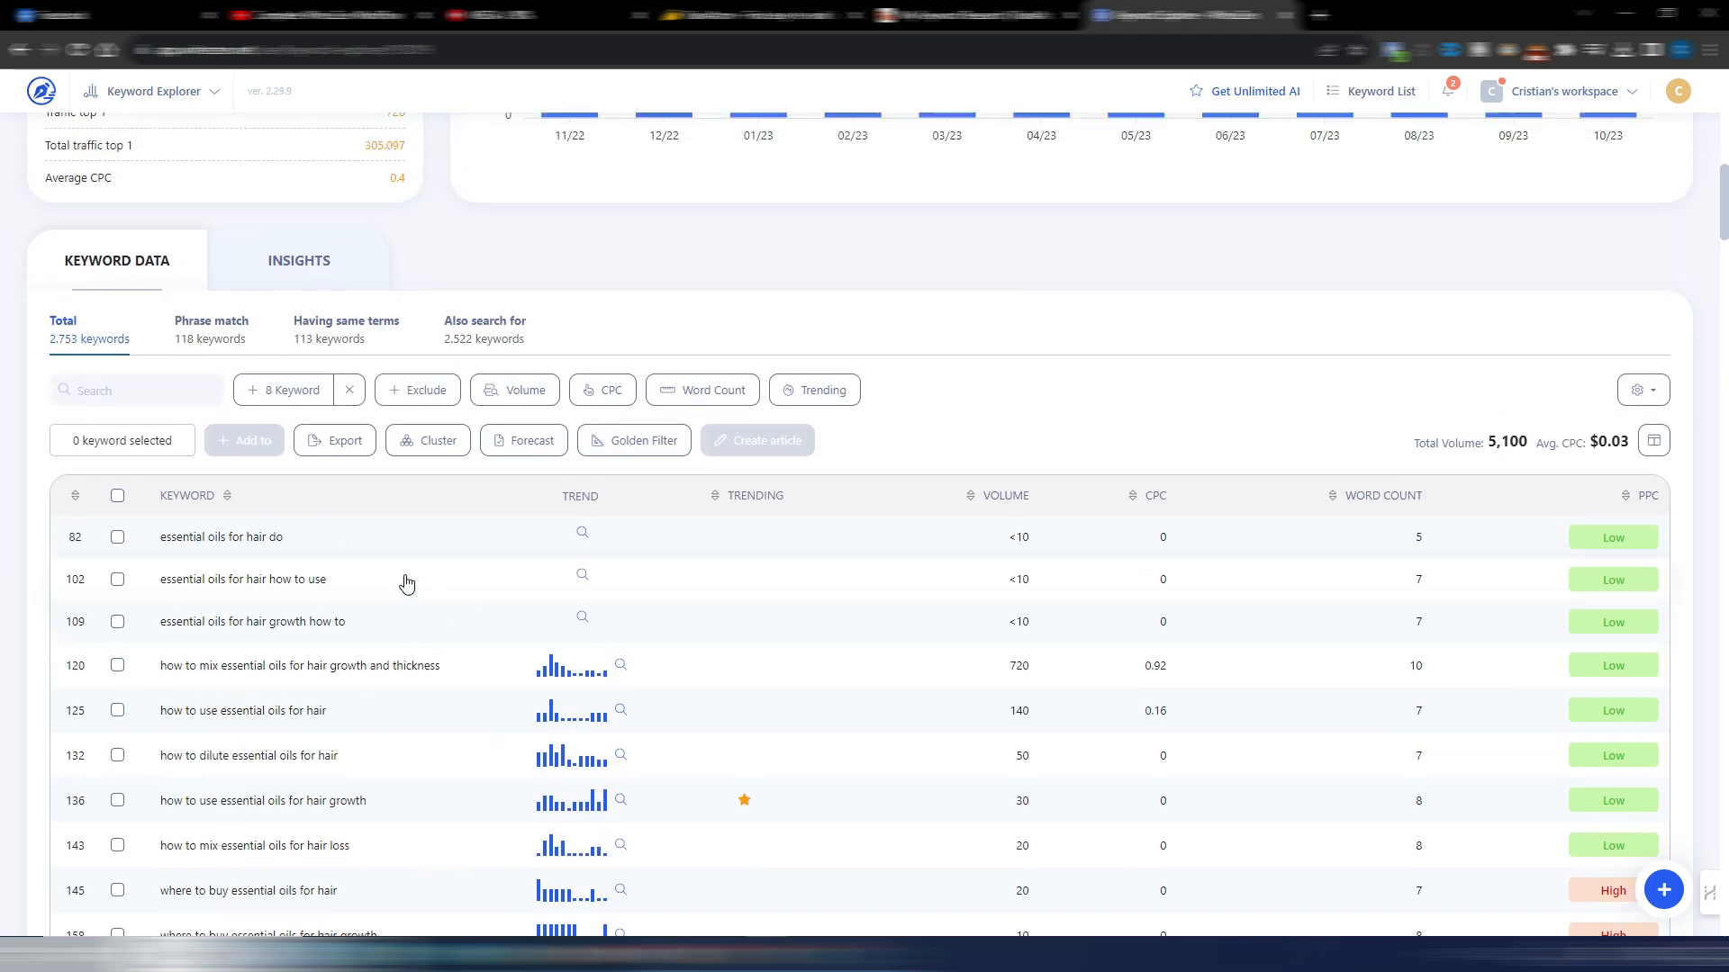
- Select all the question keywords in the filtered list and look them over
{"action": "left_click", "coordinate": [117, 496]}
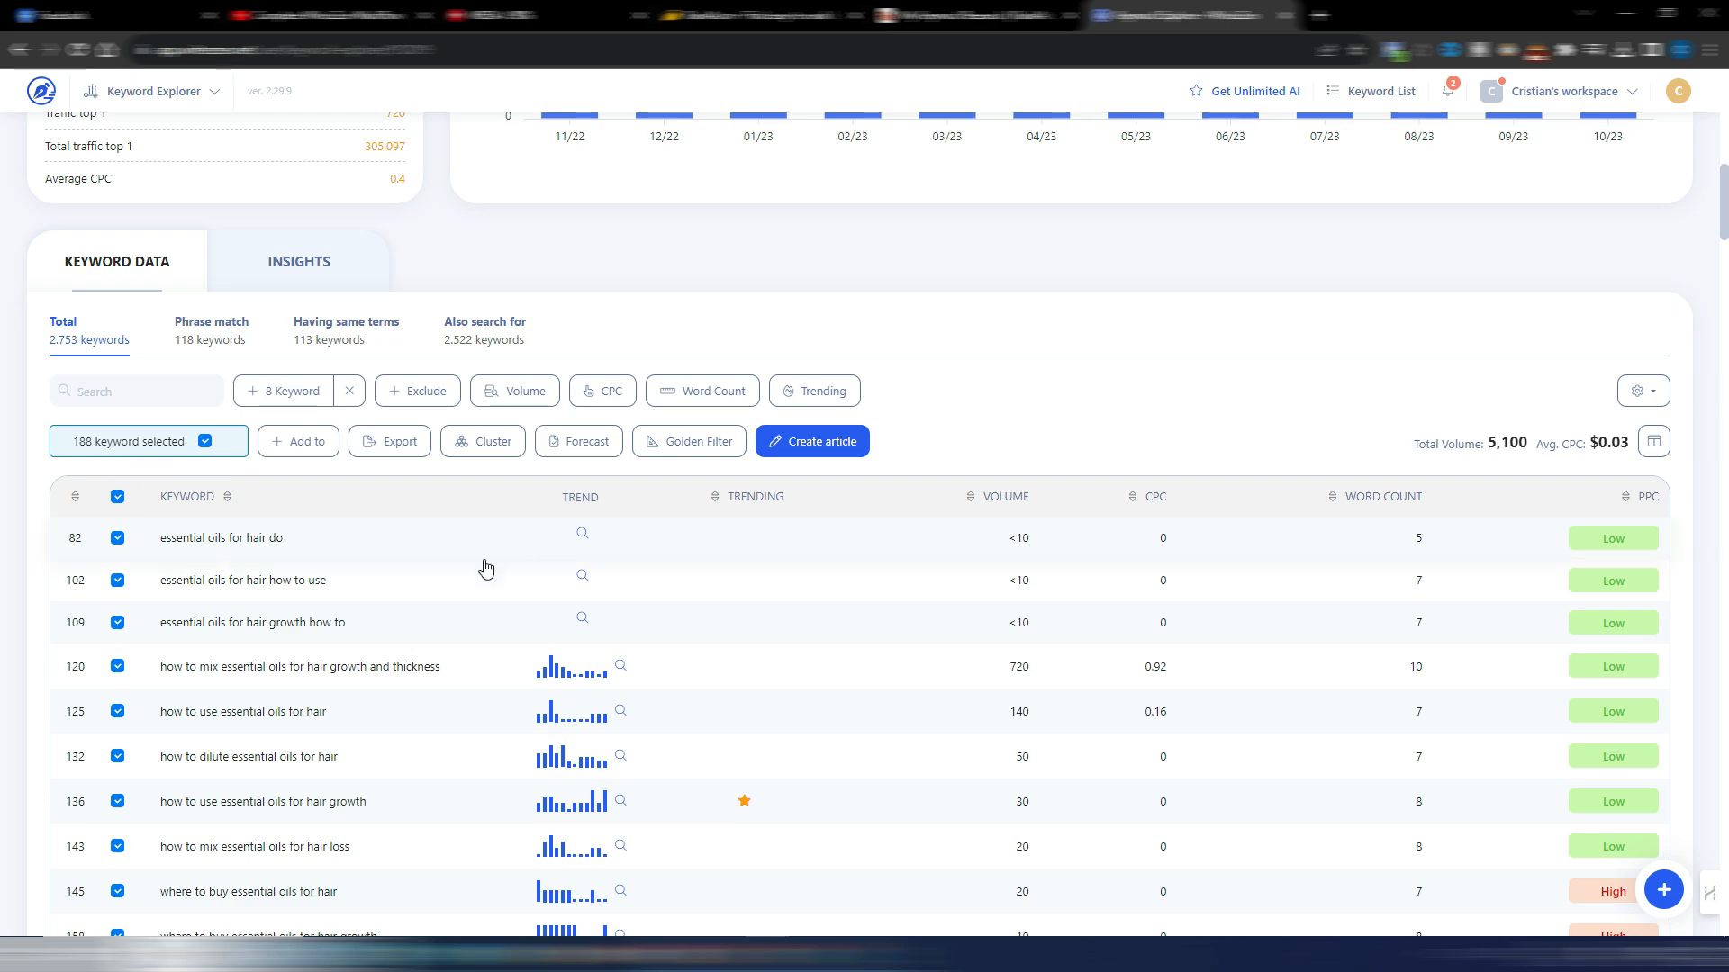
{"action": "scroll", "coordinate": [480, 732], "scroll_direction": "down", "scroll_amount": 1}
{"action": "scroll", "coordinate": [451, 721], "scroll_direction": "down", "scroll_amount": 10}
{"action": "scroll", "coordinate": [451, 714], "scroll_direction": "up", "scroll_amount": 5}
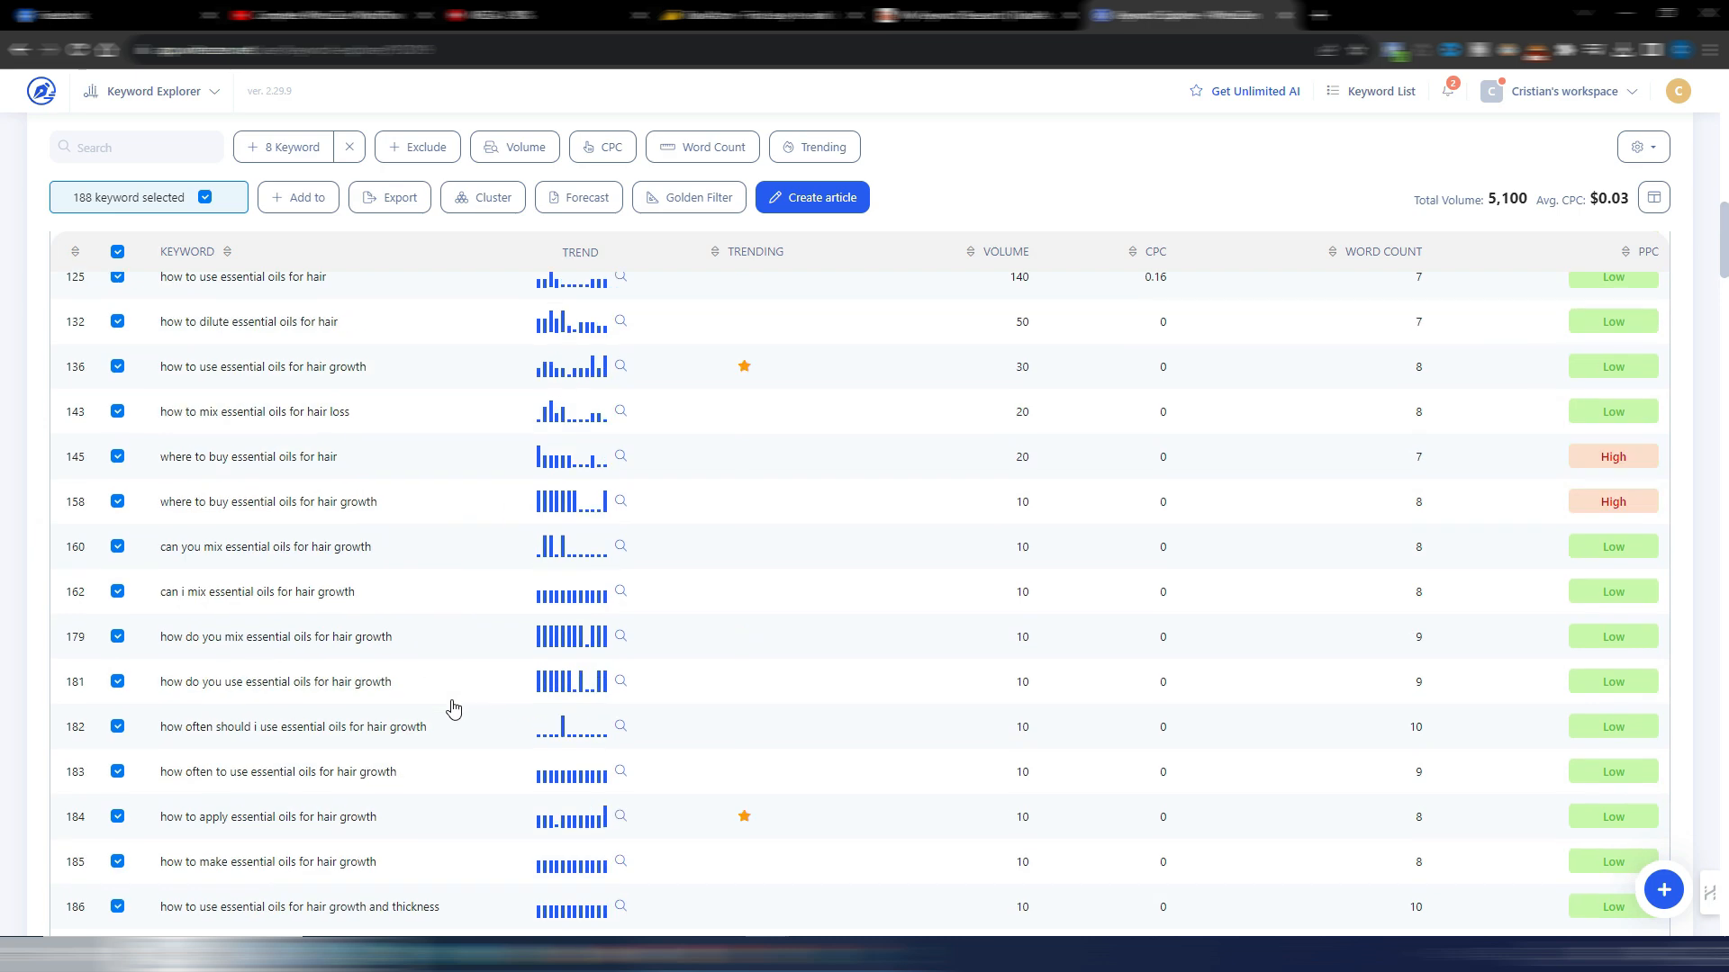
{"action": "scroll", "coordinate": [453, 708], "scroll_direction": "up", "scroll_amount": 8}
{"action": "scroll", "coordinate": [452, 702], "scroll_direction": "down", "scroll_amount": 4}
{"action": "scroll", "coordinate": [453, 680], "scroll_direction": "down", "scroll_amount": 2}
- Switch to the RankAtom report and filter its keywords by Informational intent for comparison
{"action": "left_click", "coordinate": [977, 14]}
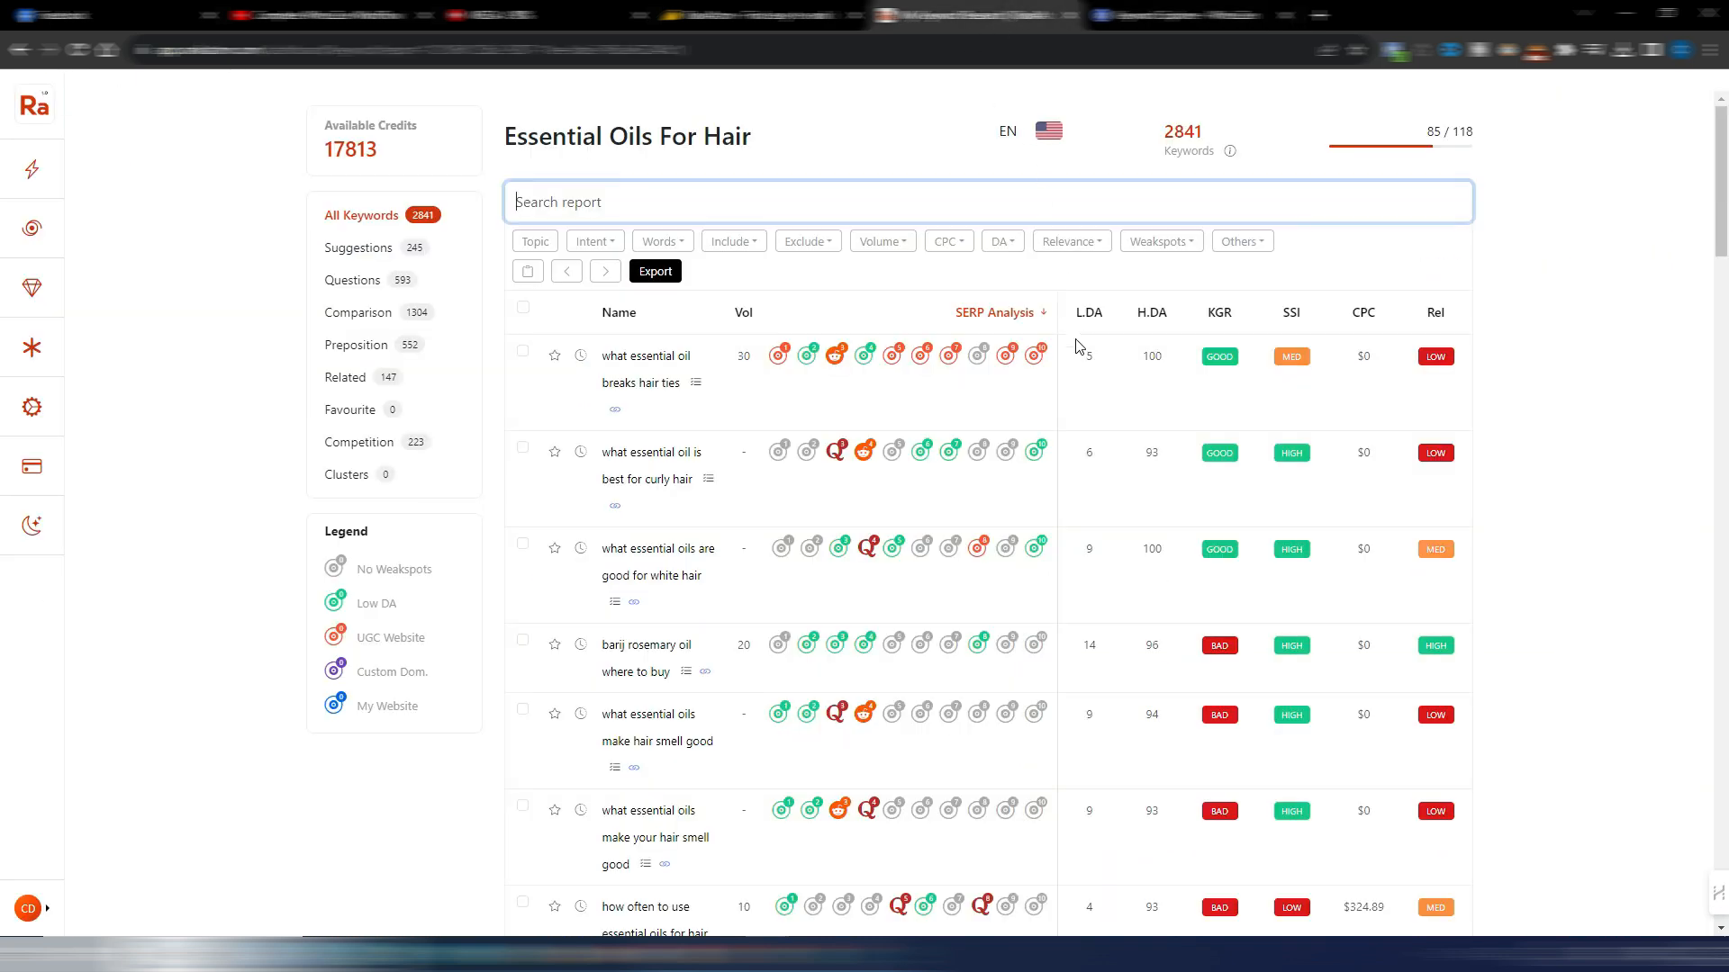
{"action": "left_click", "coordinate": [597, 240]}
{"action": "left_click", "coordinate": [676, 282]}
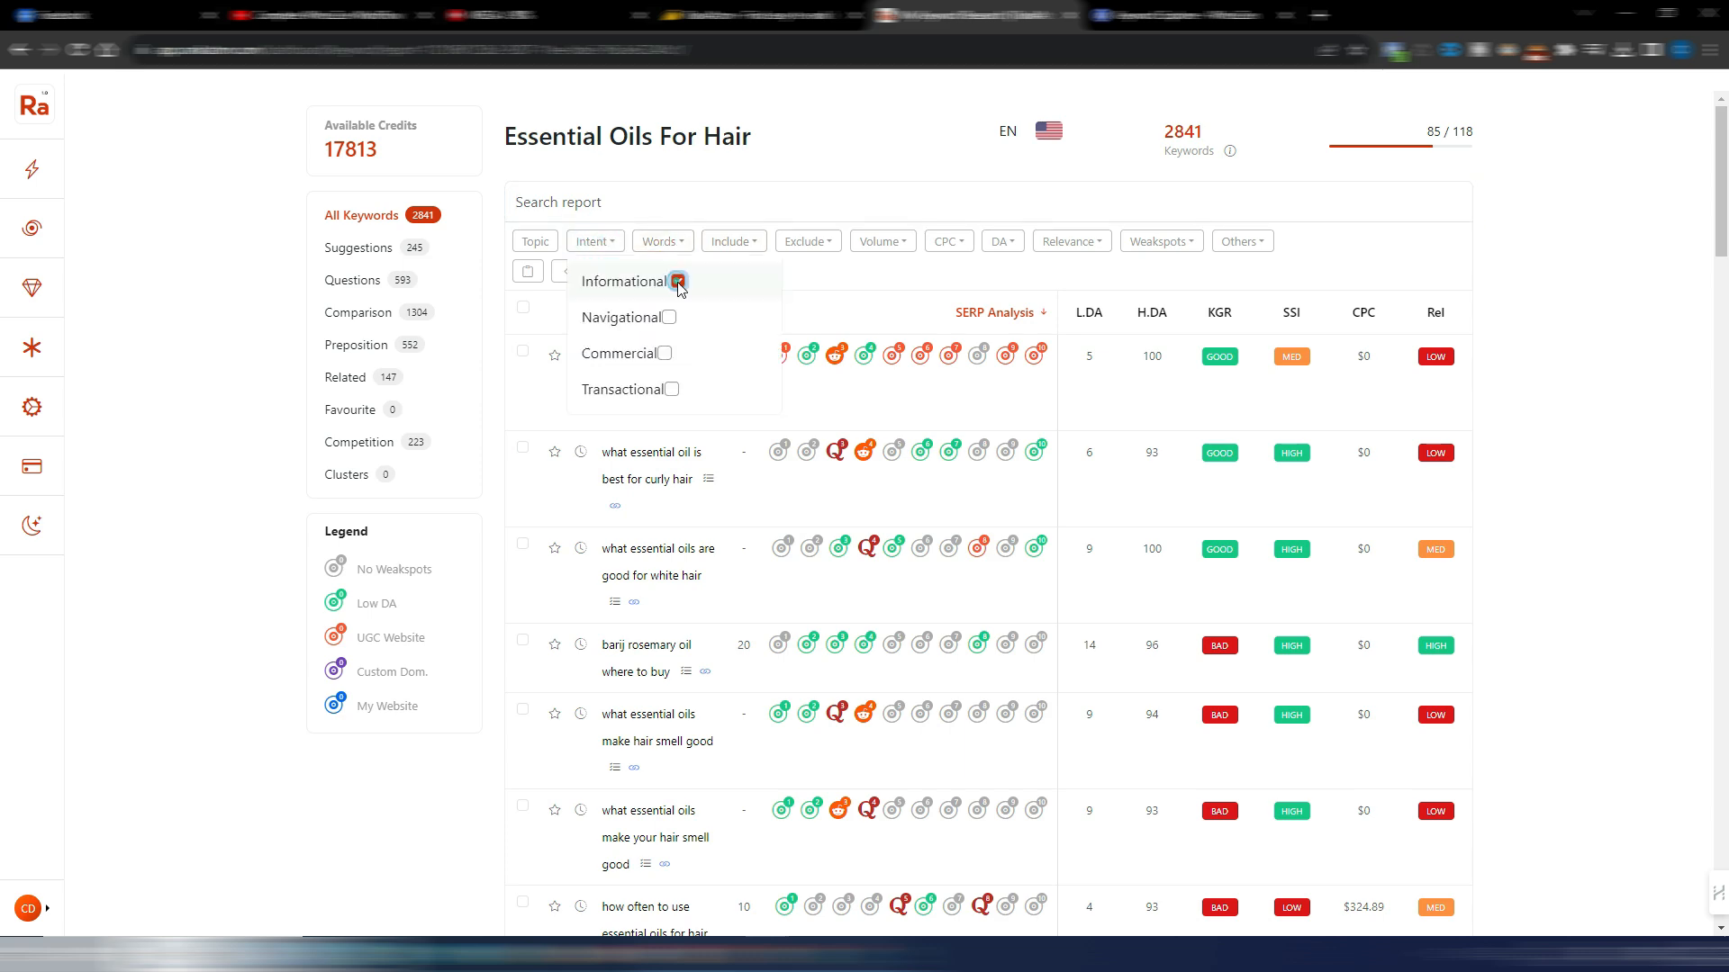
{"action": "left_click", "coordinate": [865, 273]}
- Back in WriterZen, cluster the selected question keywords in a new cluster project named "Essential Oils For Hair"
{"action": "key", "text": "ctrl+Tab"}
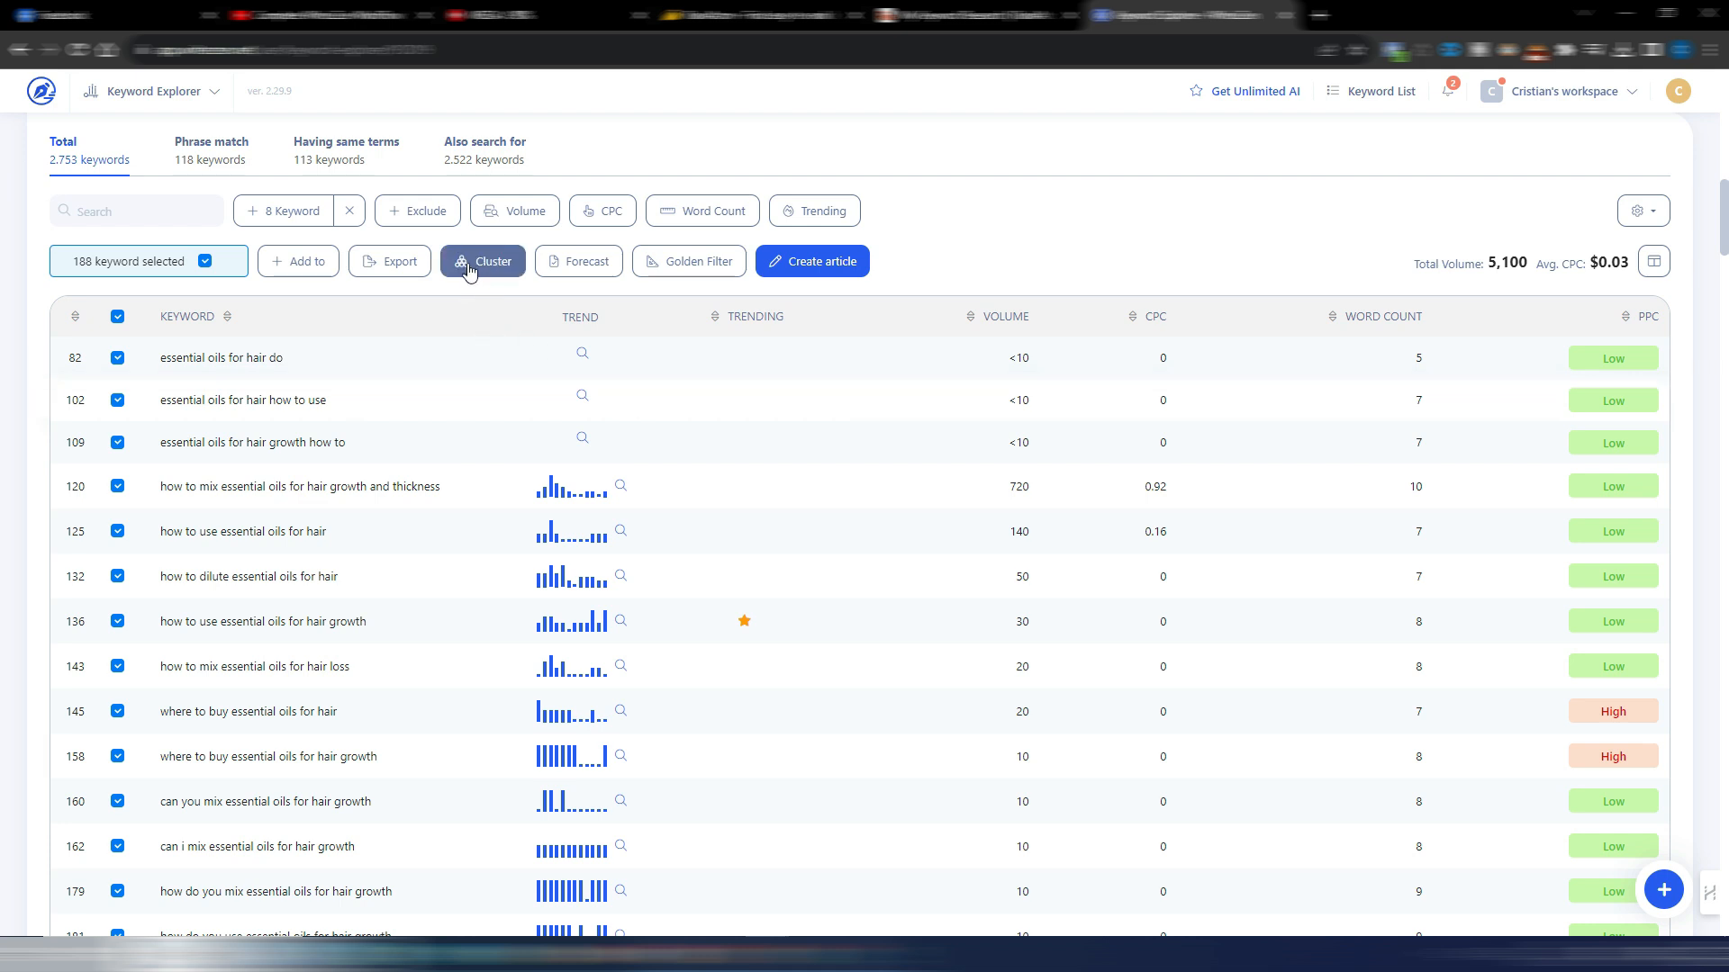
{"action": "left_click", "coordinate": [693, 264]}
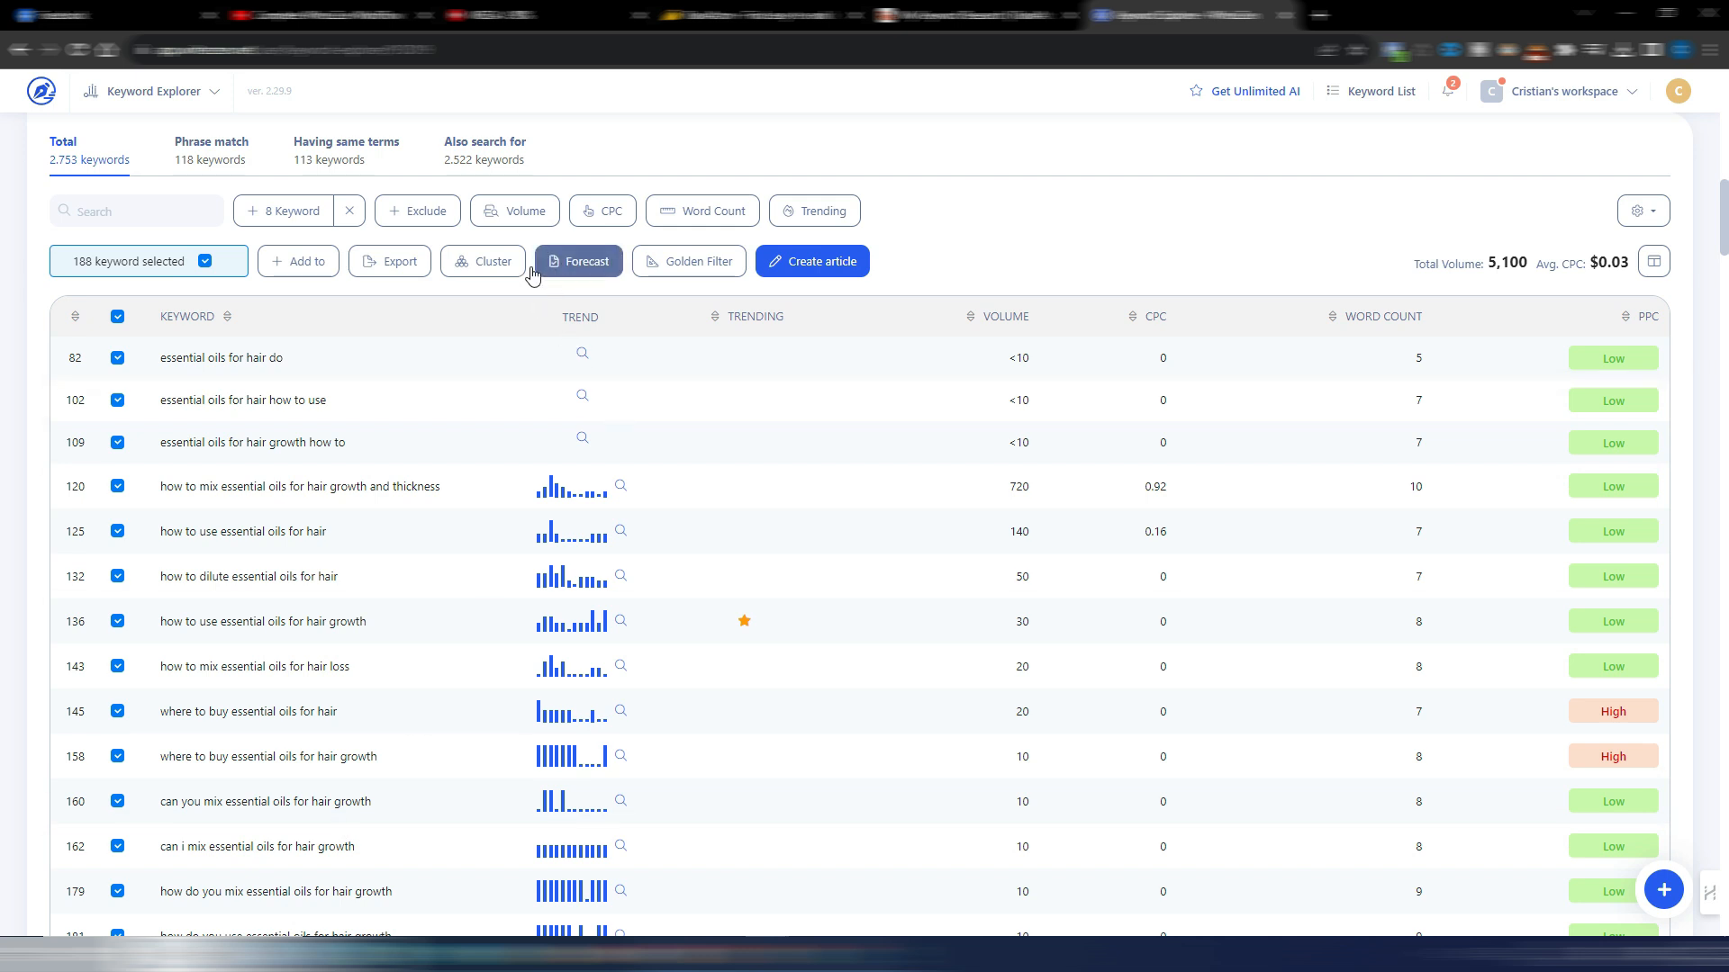
{"action": "left_click", "coordinate": [489, 262]}
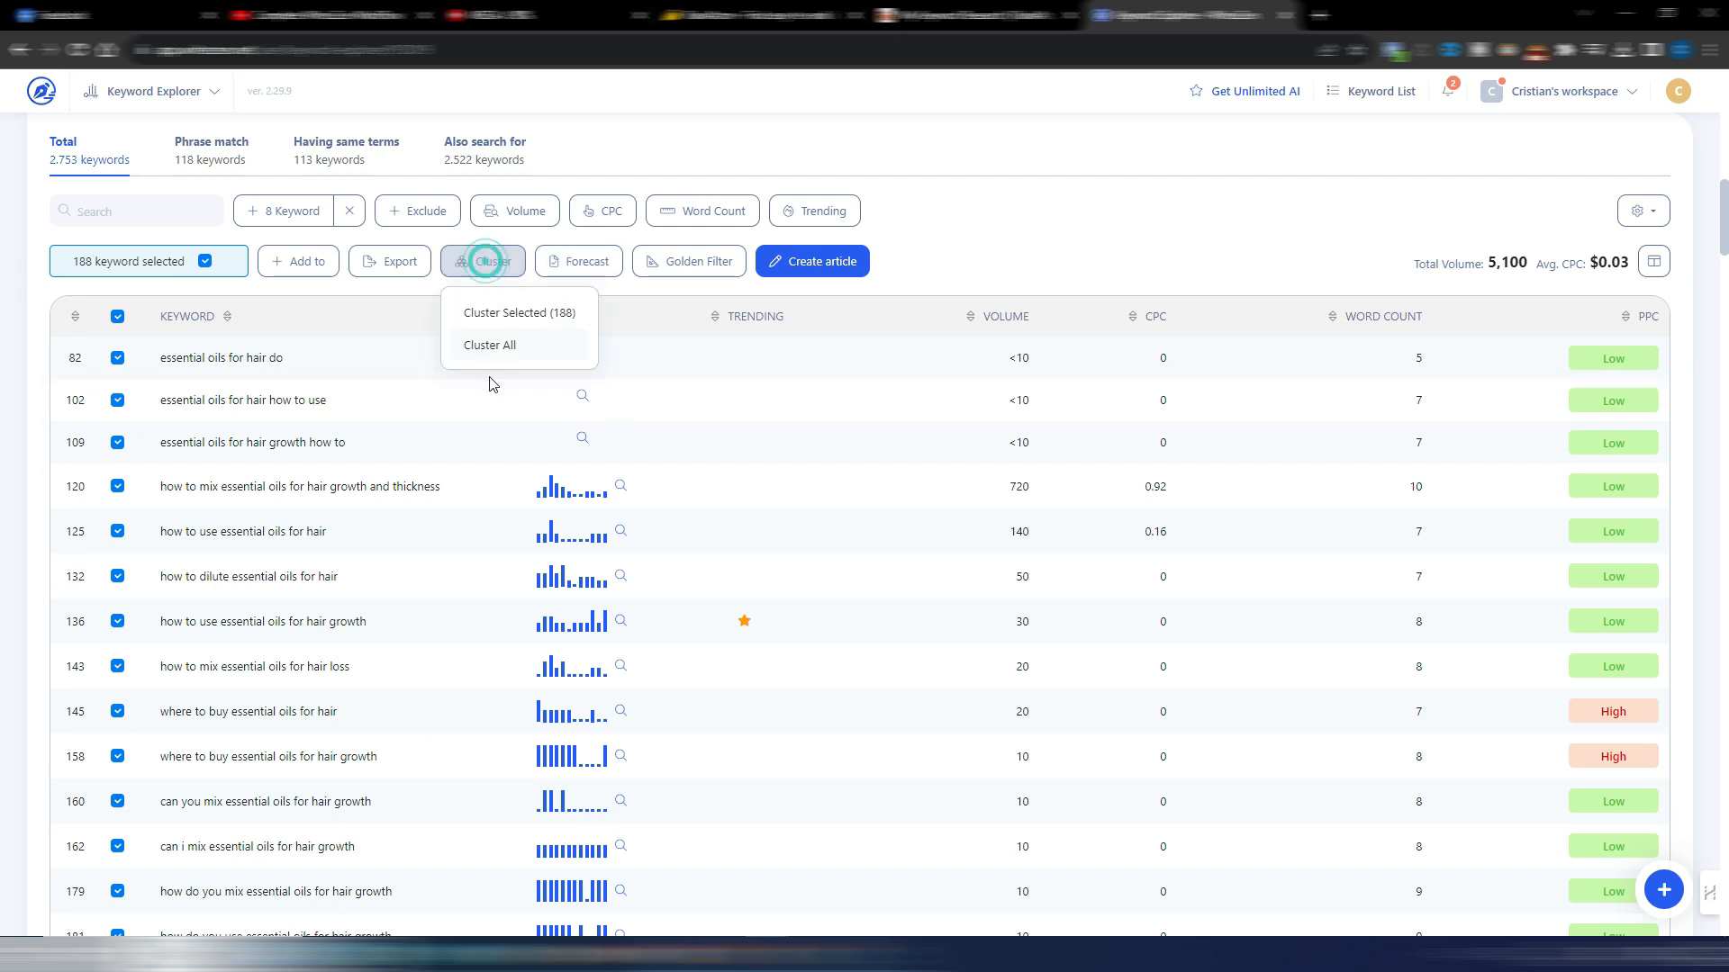
{"action": "left_click", "coordinate": [510, 314]}
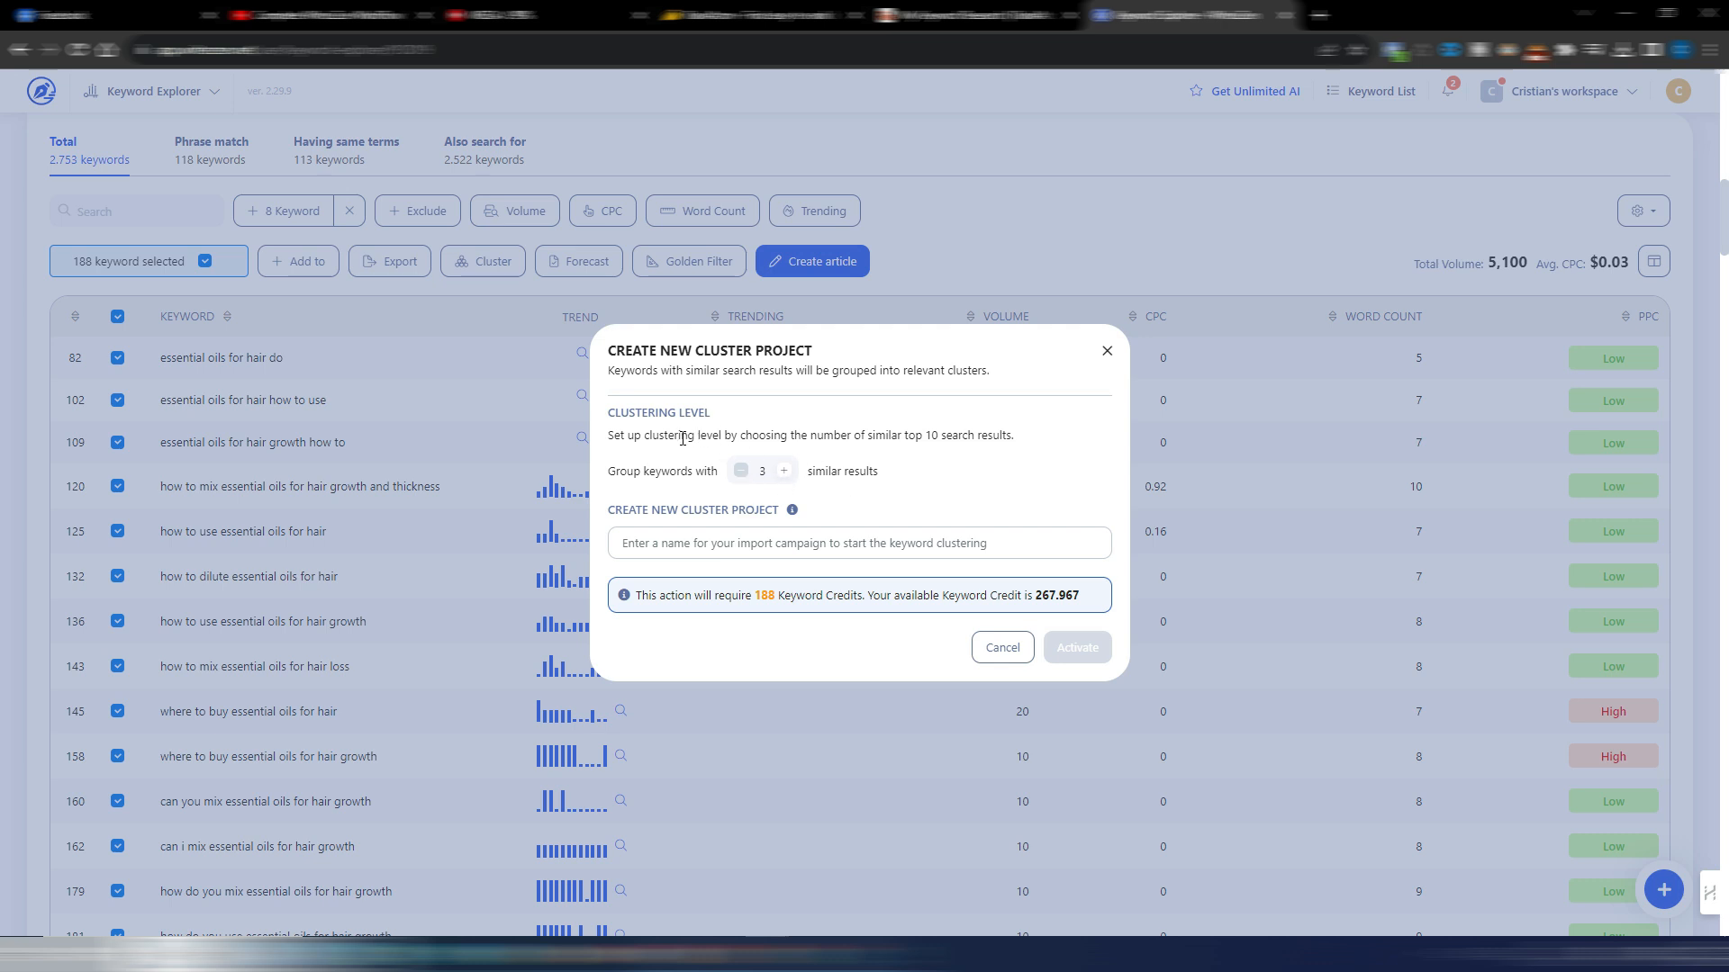
{"action": "left_click", "coordinate": [649, 543]}
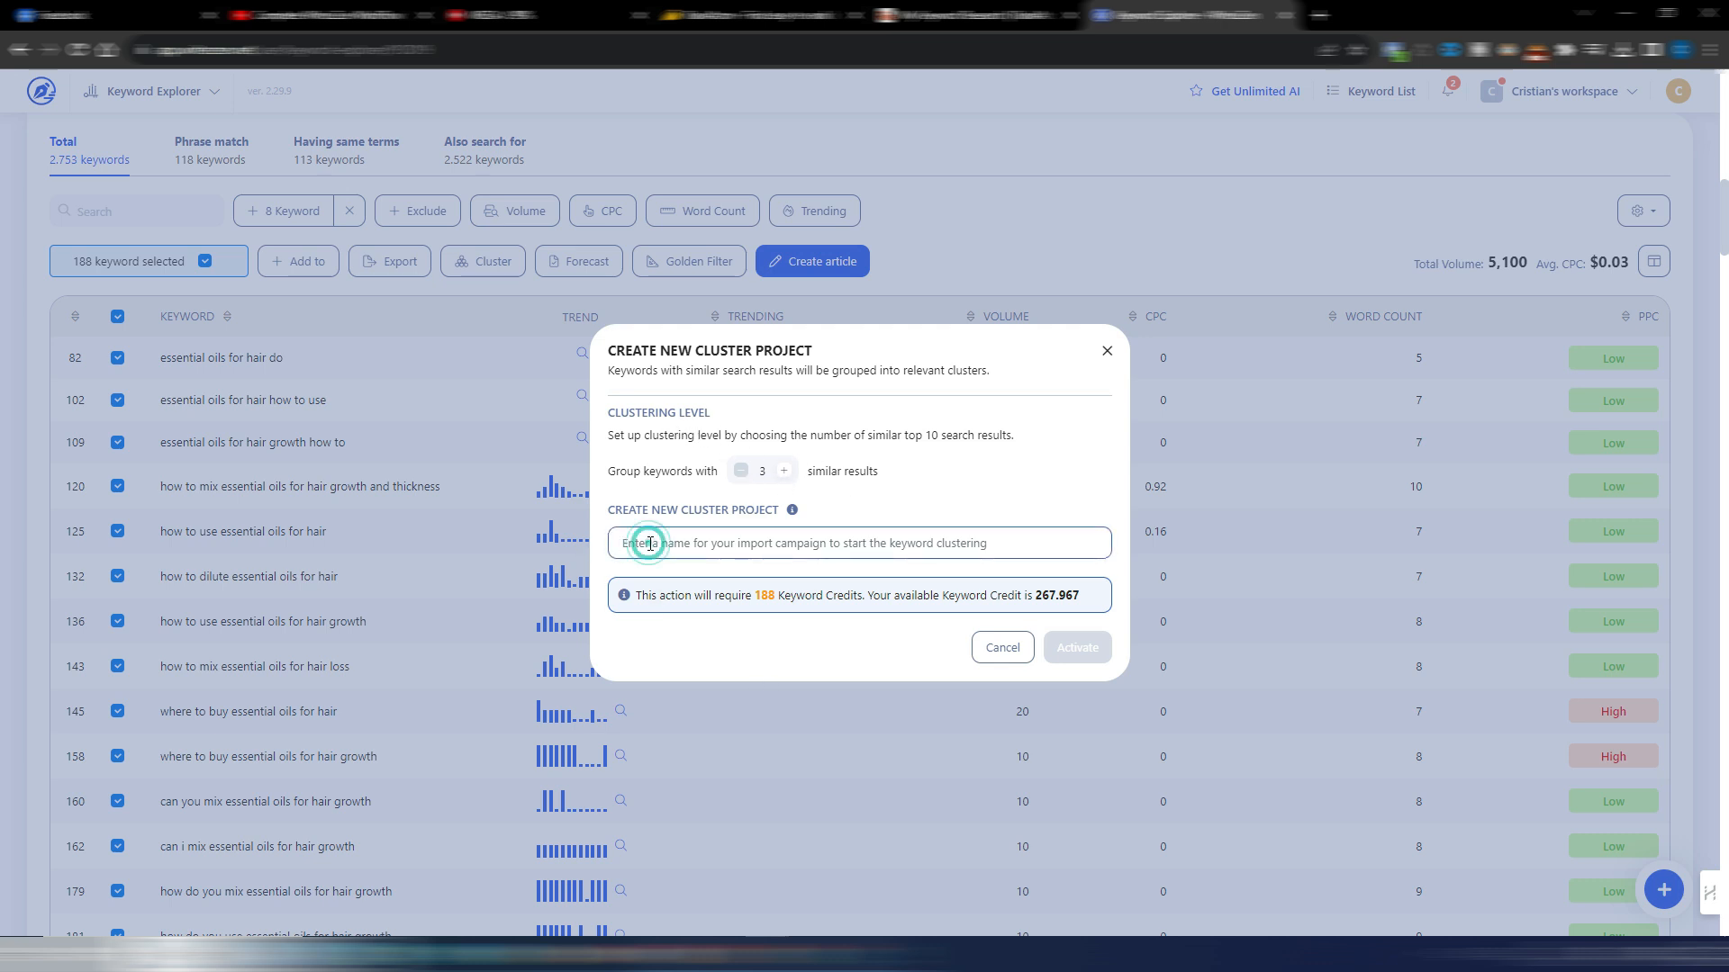
{"action": "type", "text": "Essential Oils For Hair"}
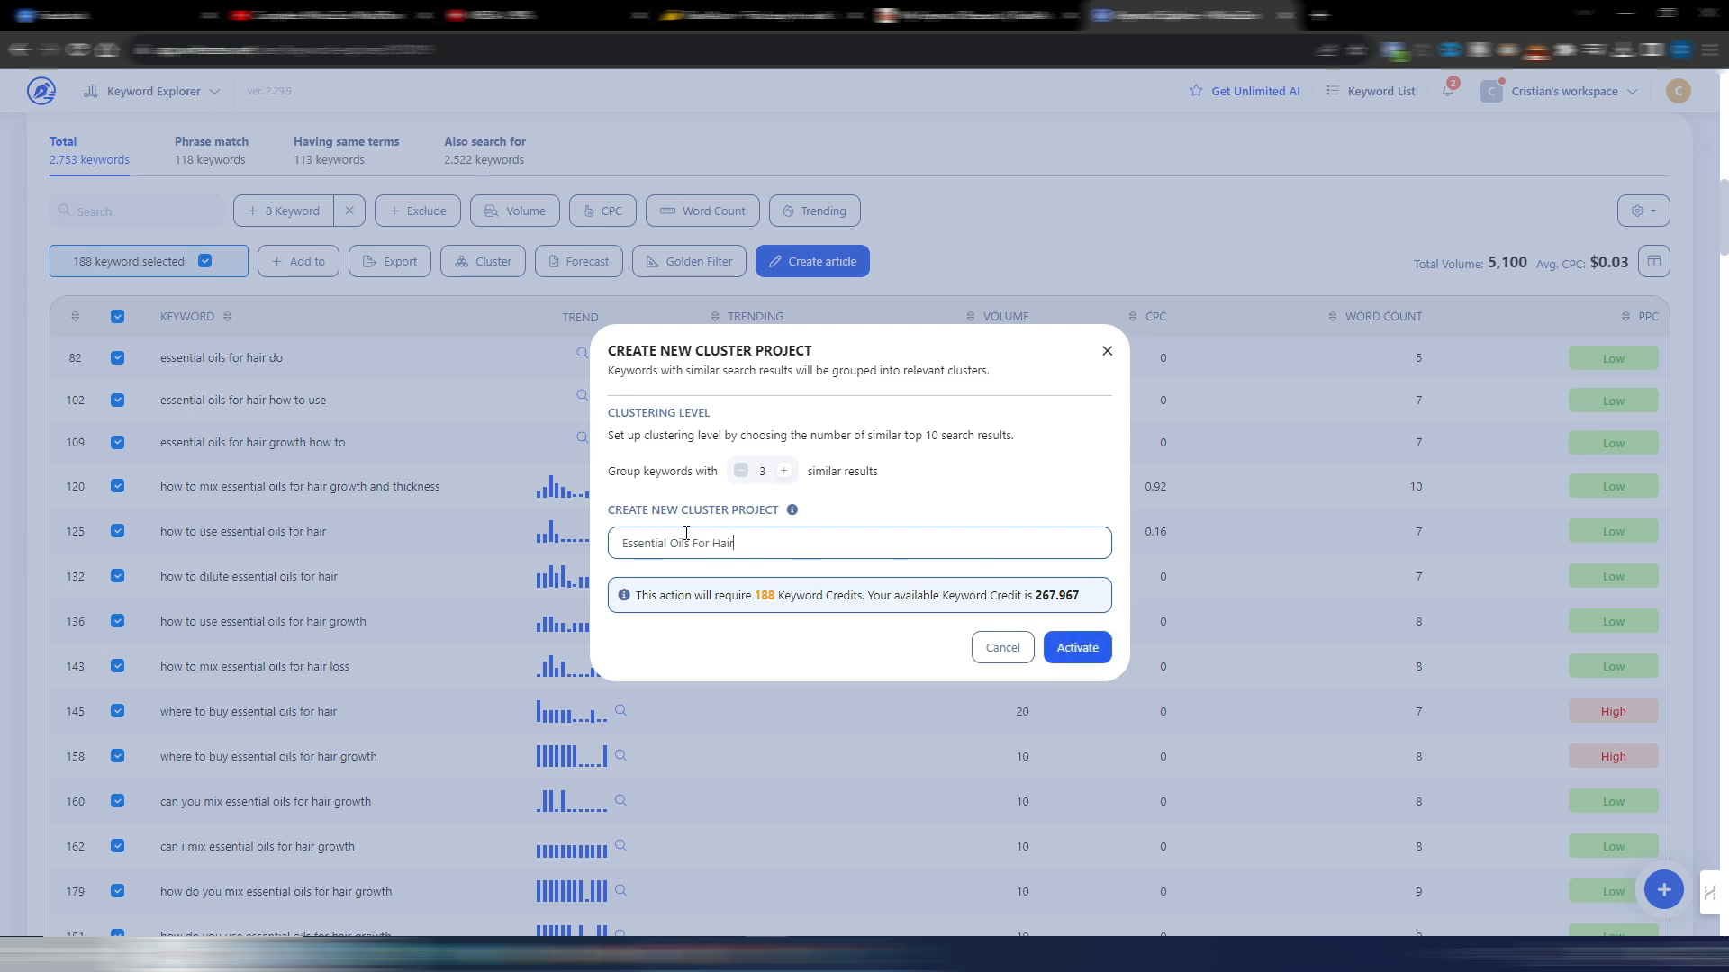
{"action": "left_click", "coordinate": [1079, 648]}
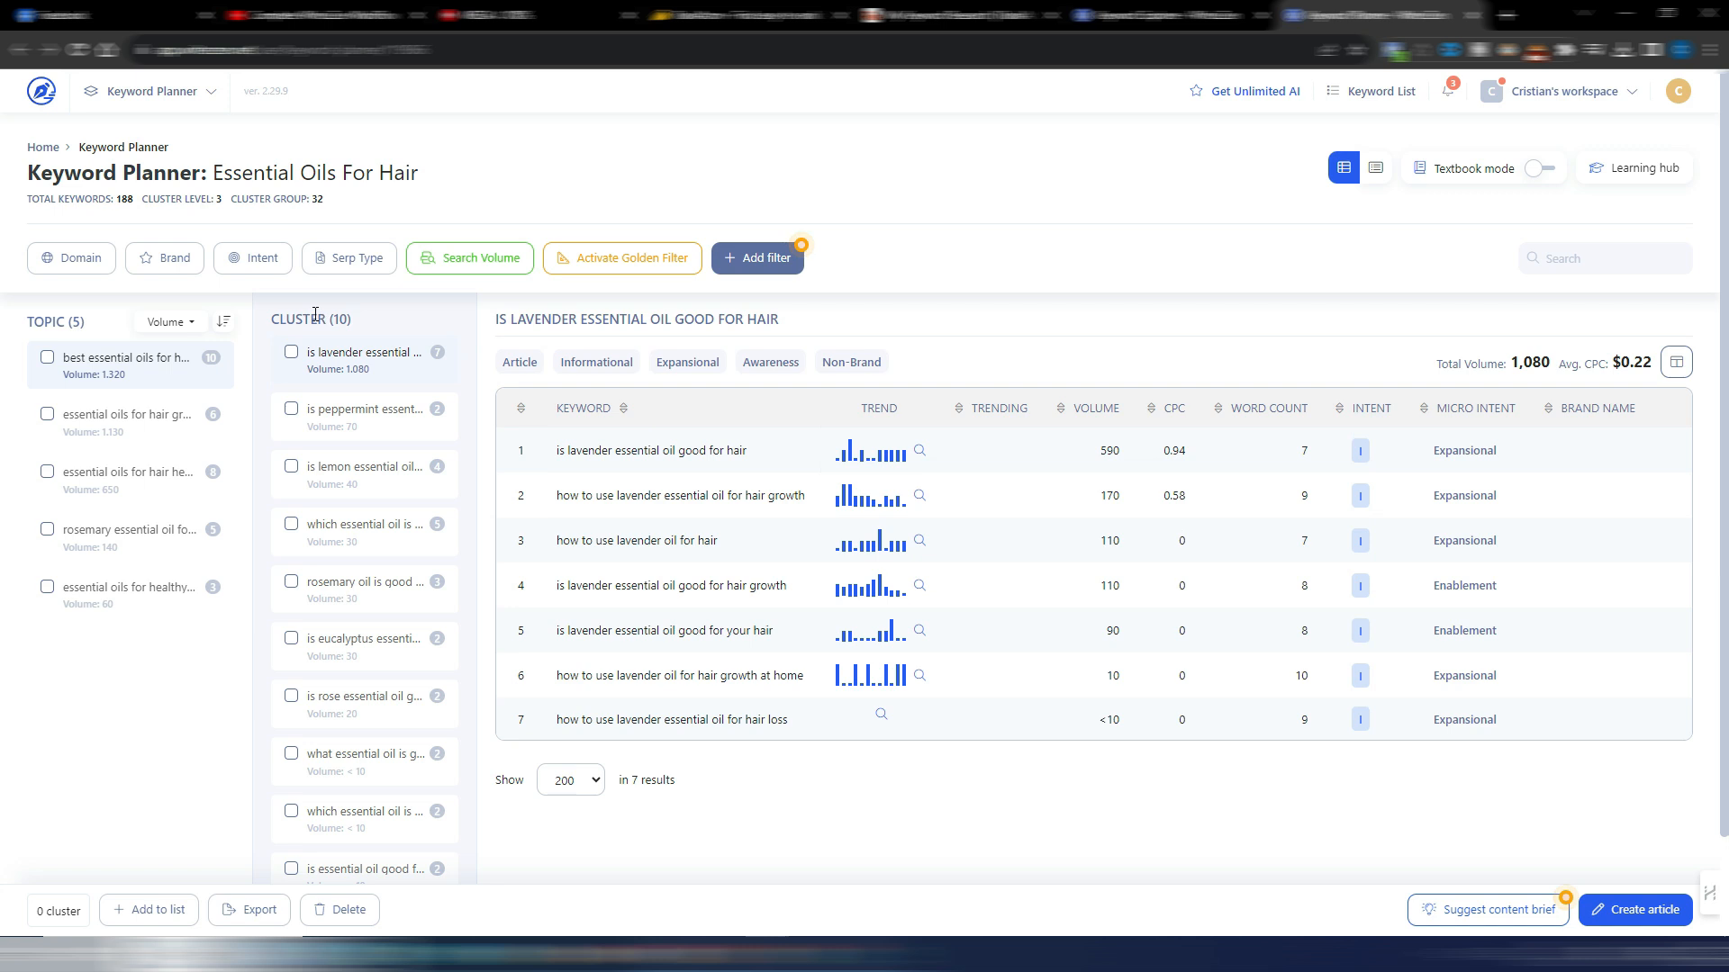
- Filter the Keyword Planner clusters by Informational intent and open the overview of ranking domains
{"action": "left_click", "coordinate": [259, 259]}
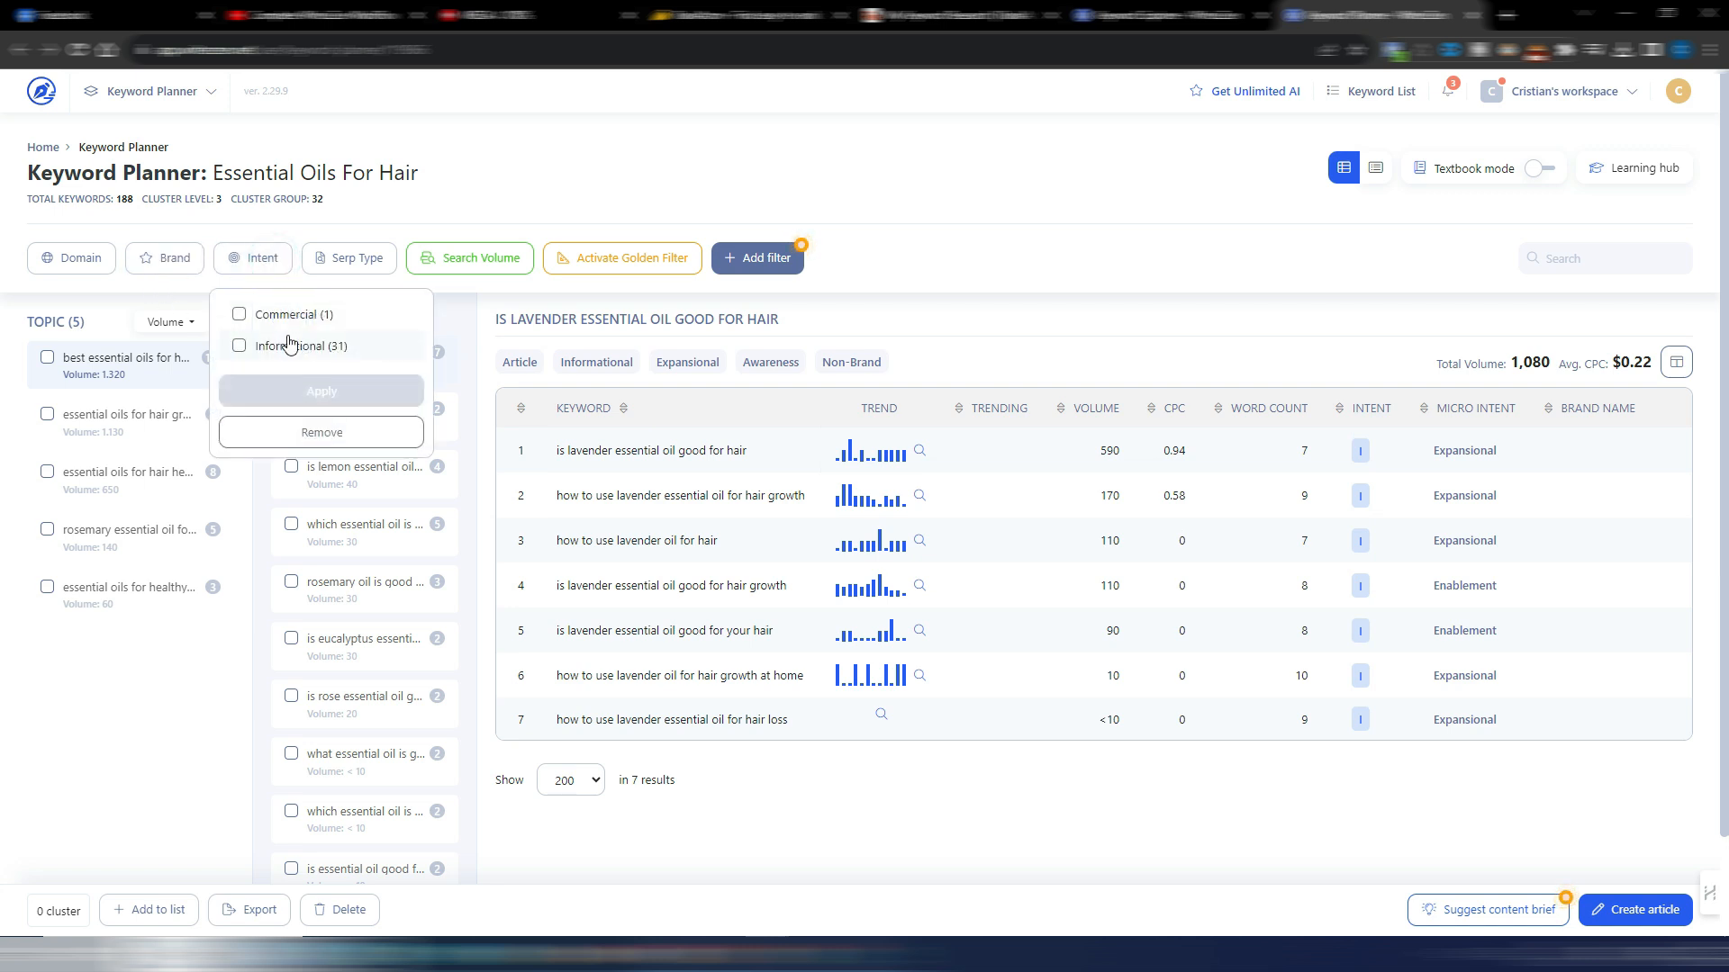
{"action": "left_click", "coordinate": [241, 351]}
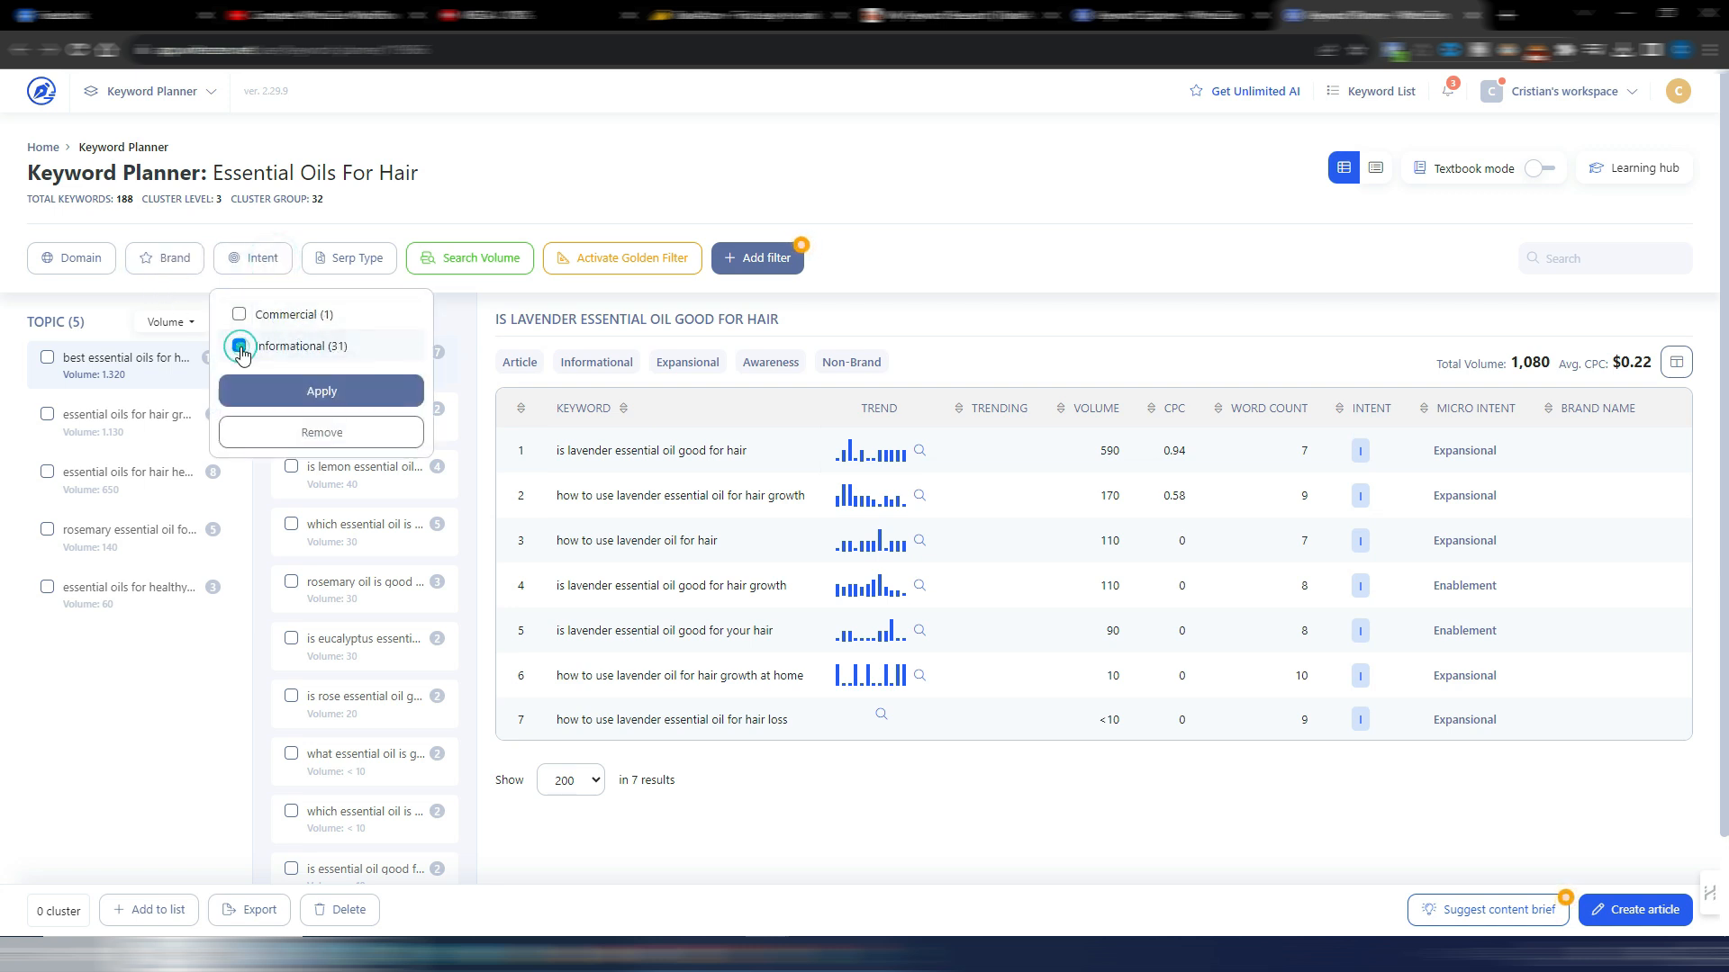
{"action": "left_click", "coordinate": [292, 394]}
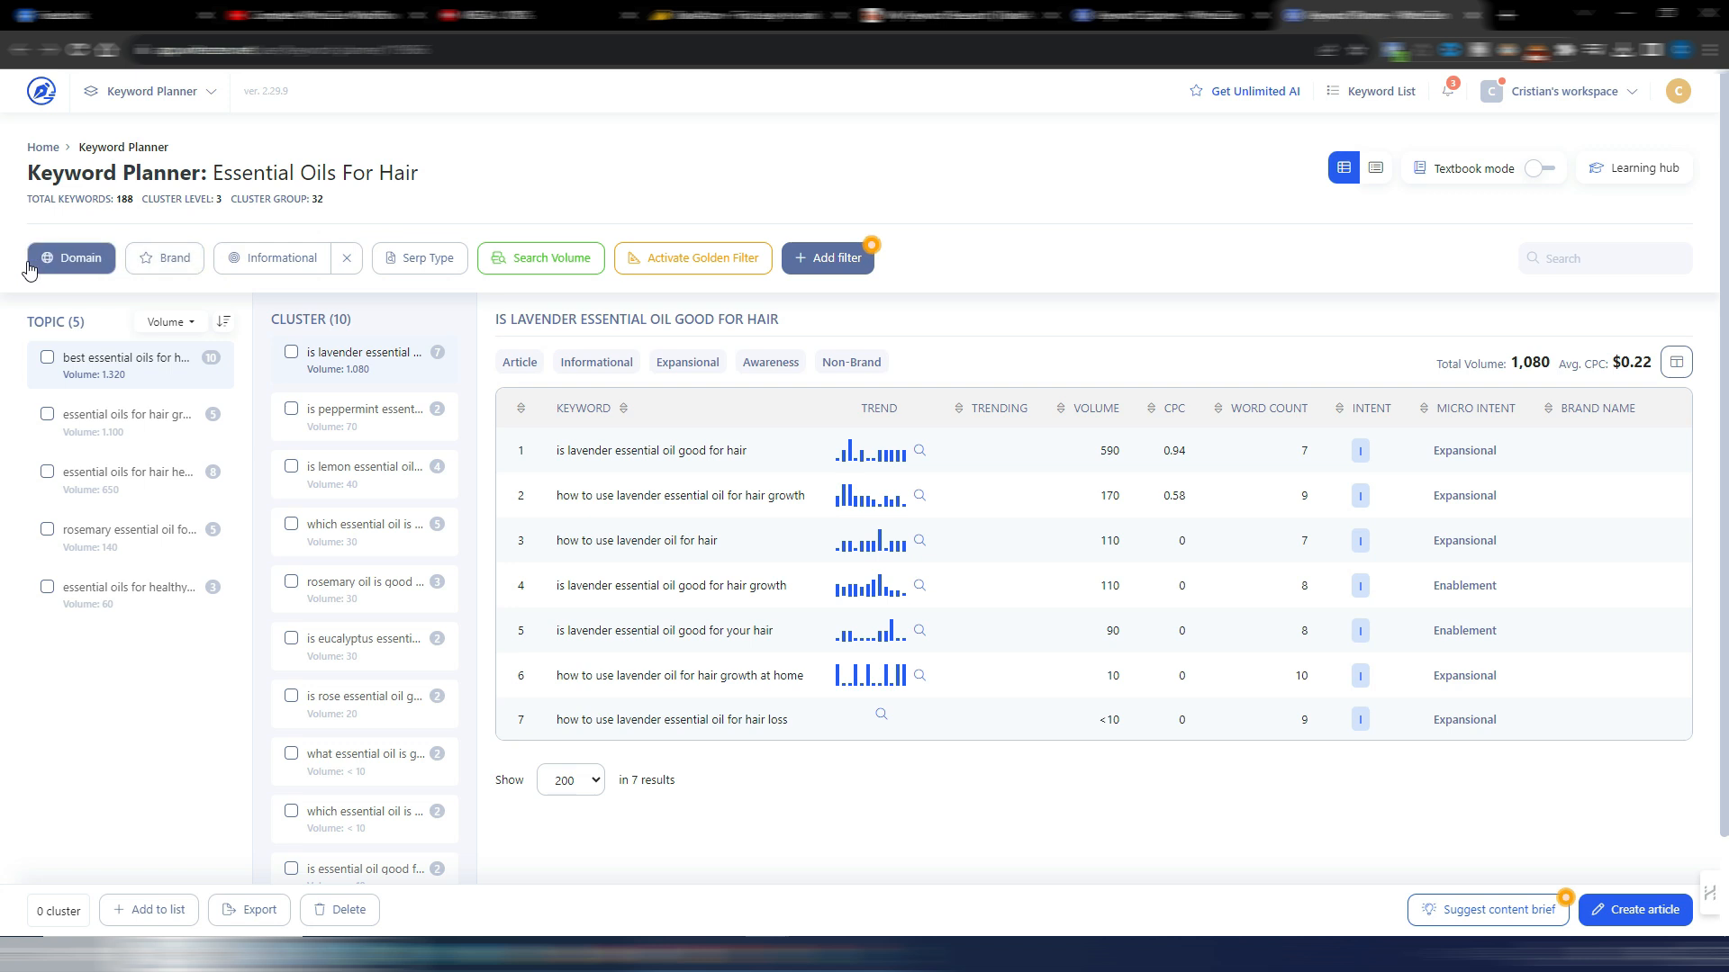
{"action": "left_click", "coordinate": [72, 261]}
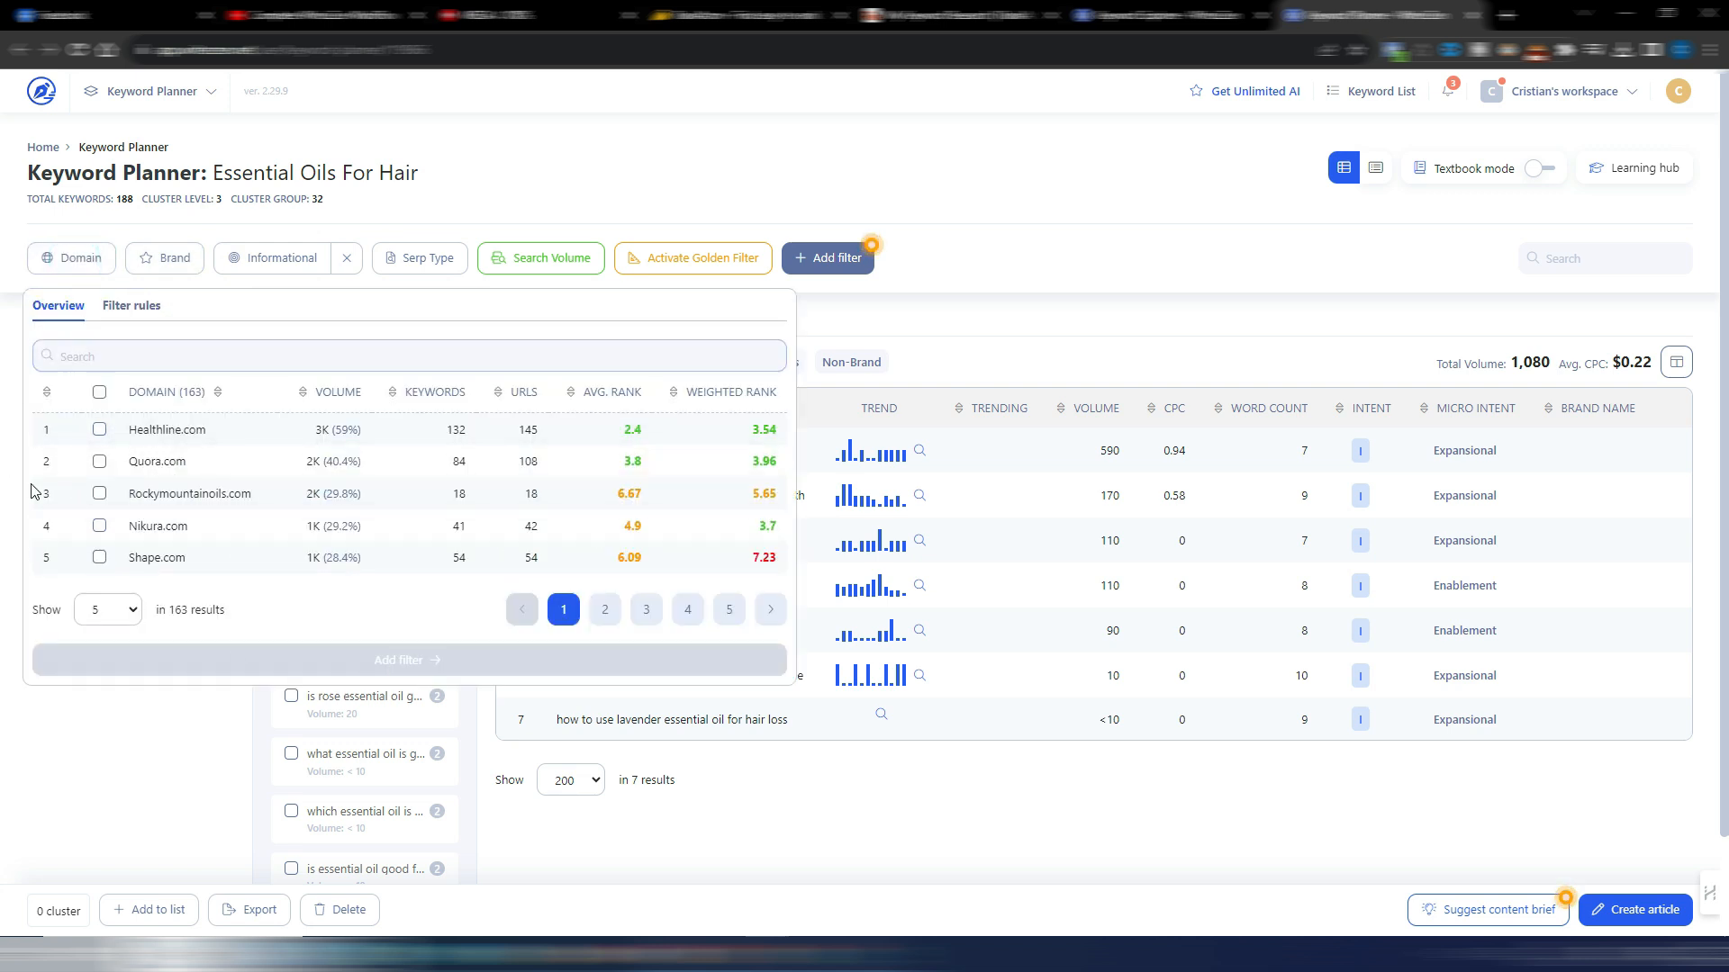
- Close the ranking domains overview and check the Brand filter's options without applying any
{"action": "left_click", "coordinate": [137, 756]}
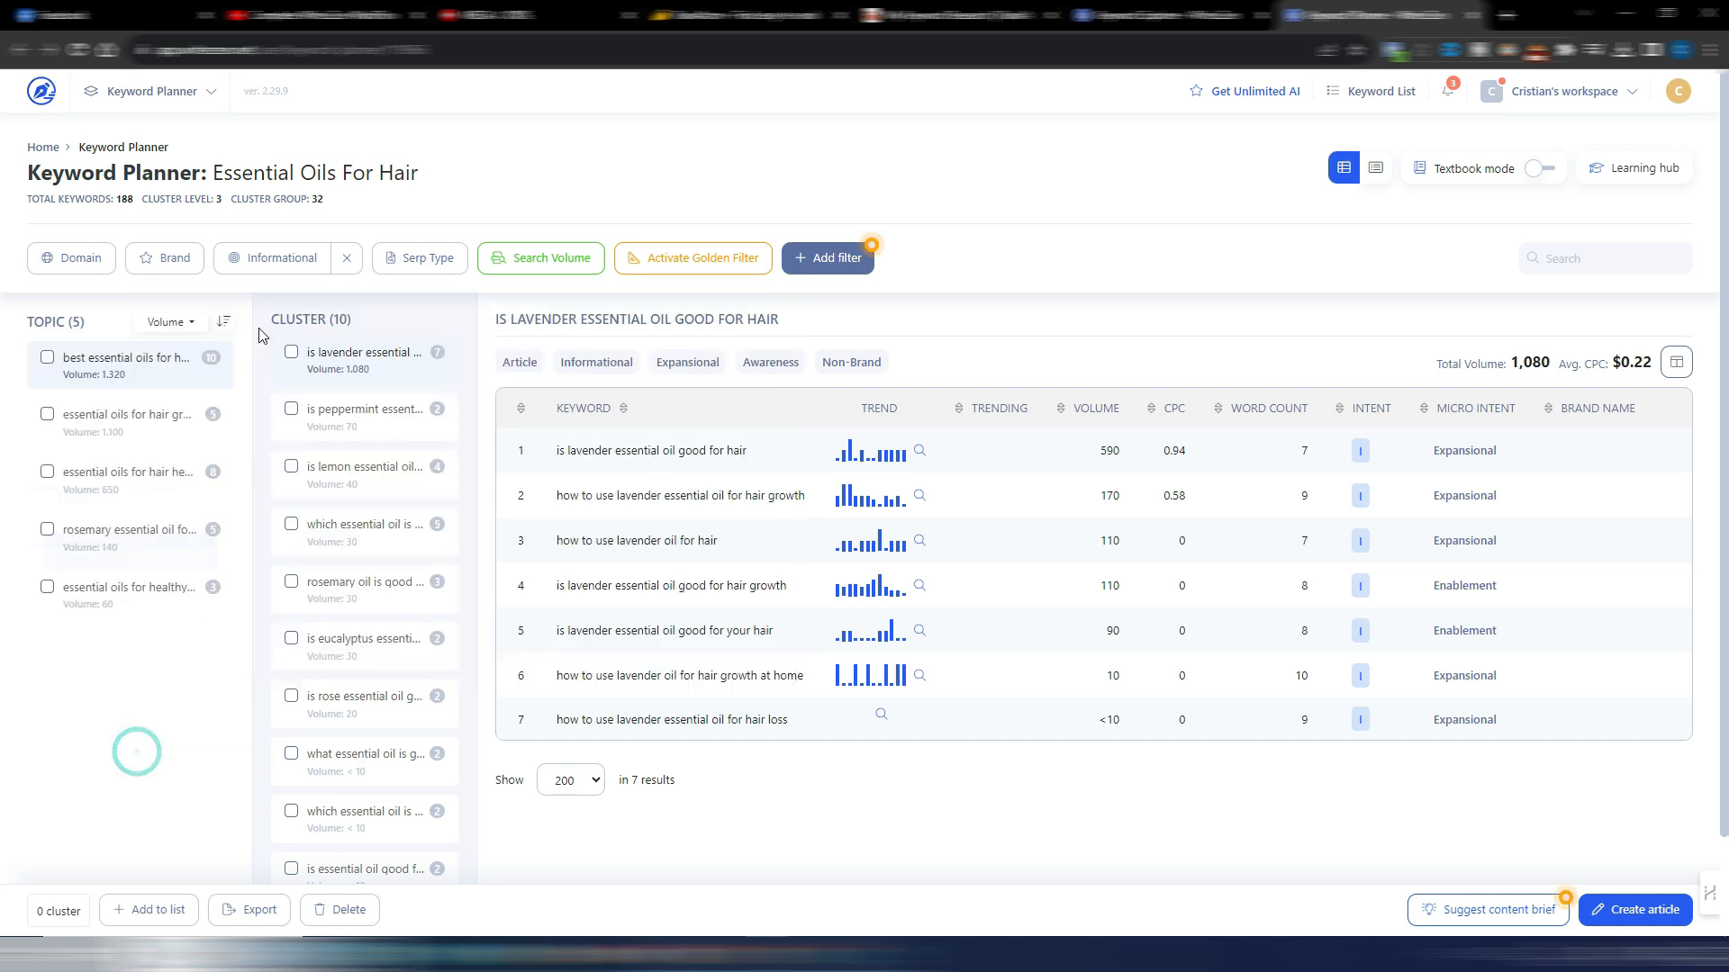
{"action": "left_click", "coordinate": [170, 262]}
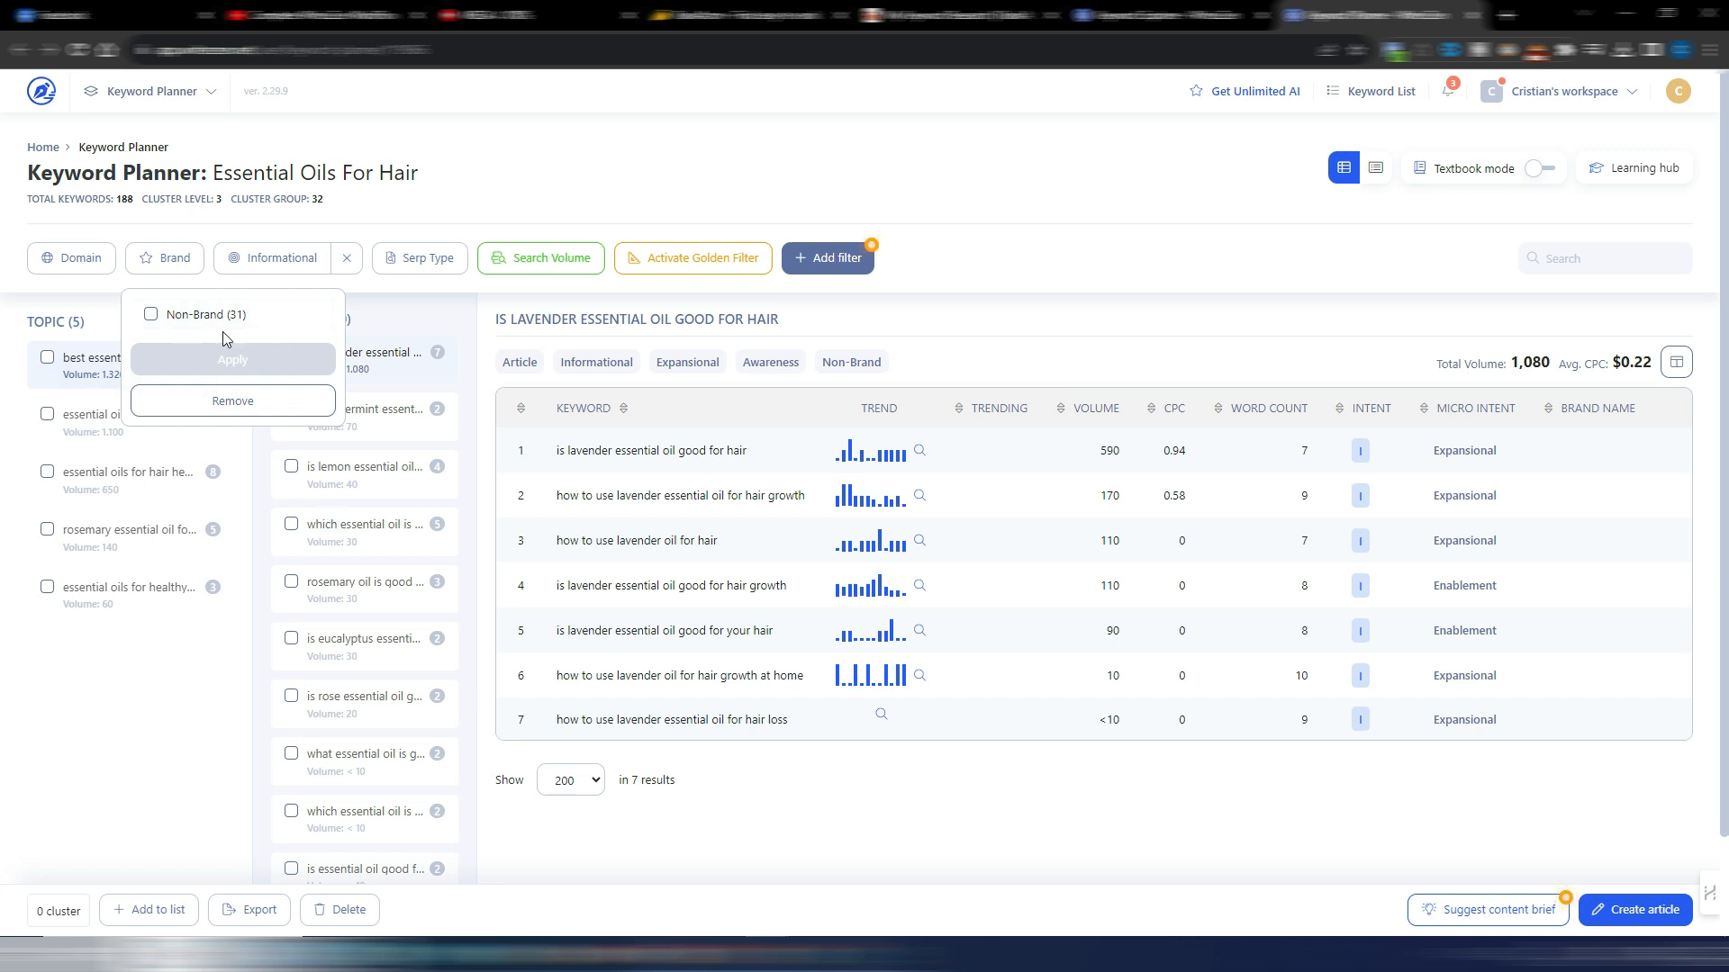
{"action": "left_click", "coordinate": [151, 740]}
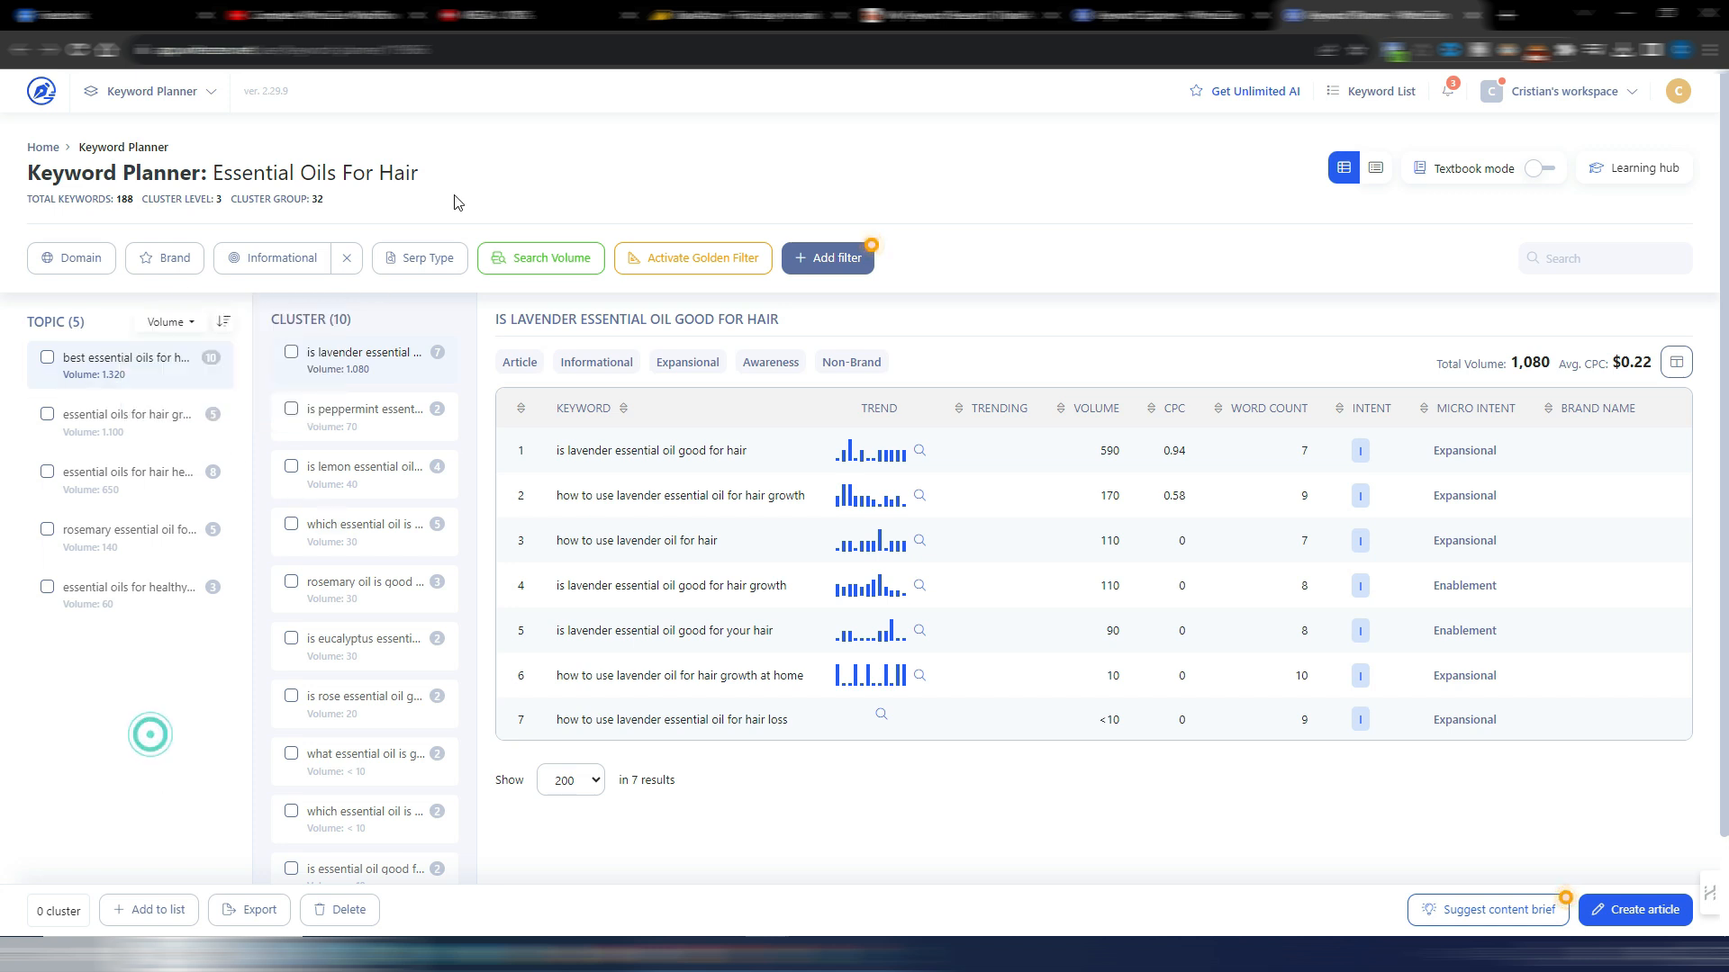
- Filter the clusters by the SERP type Article
{"action": "left_click", "coordinate": [419, 257]}
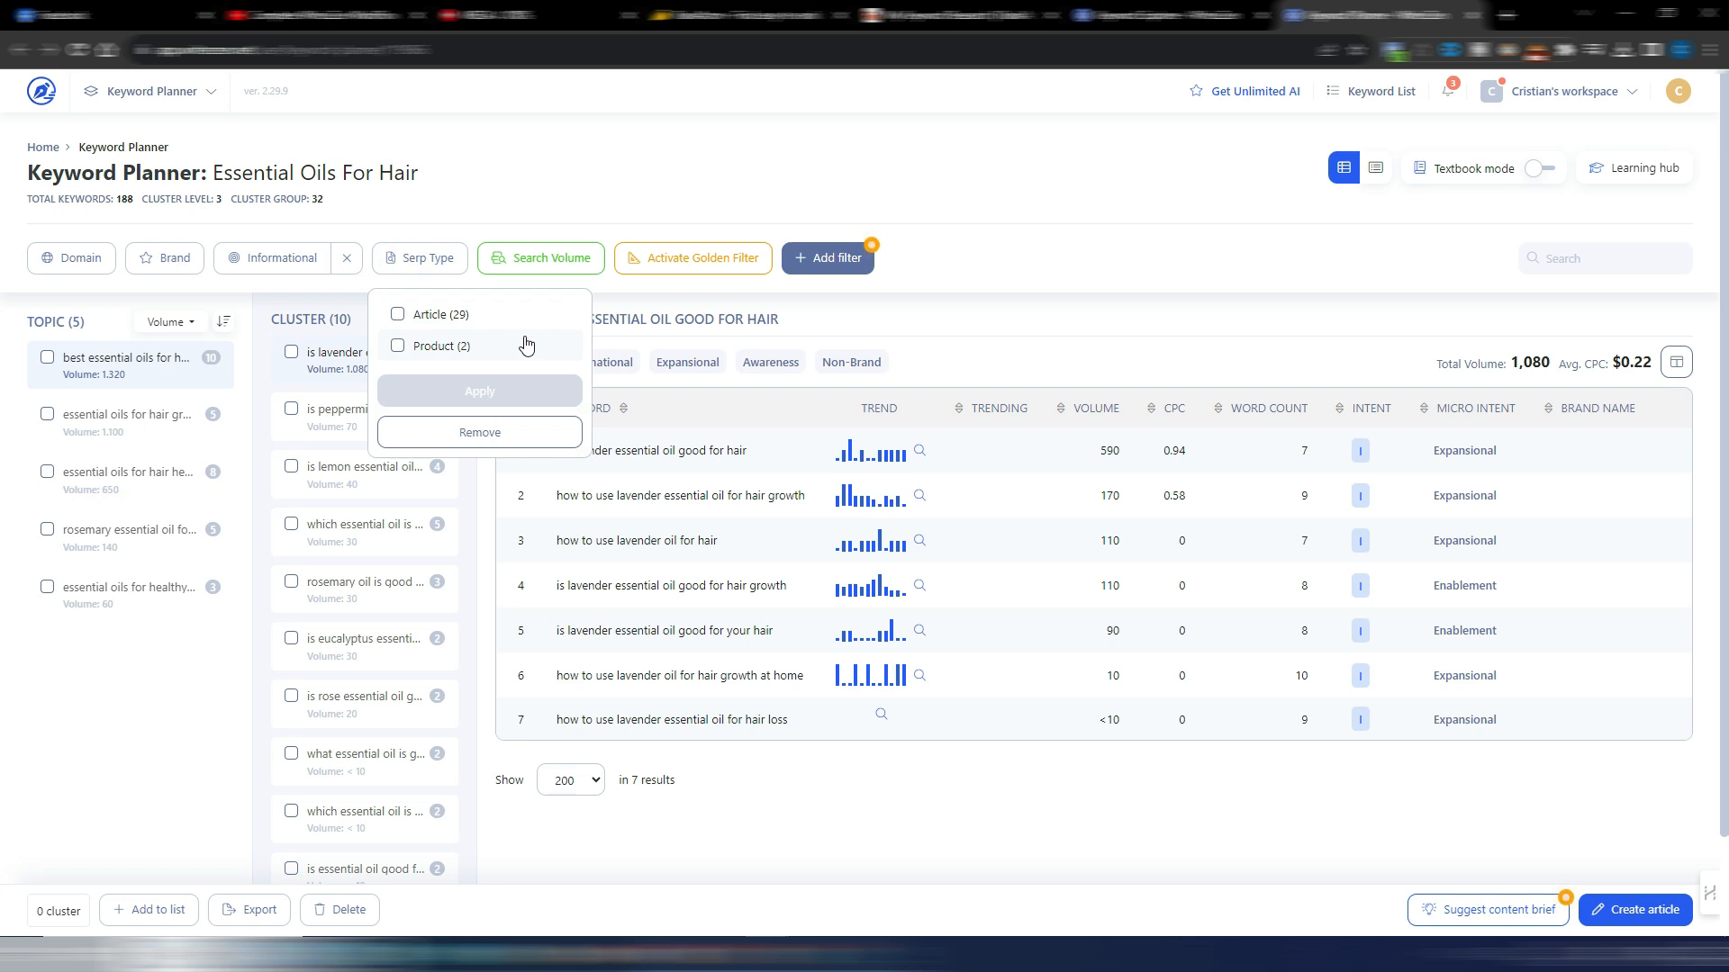
{"action": "left_click", "coordinate": [398, 316]}
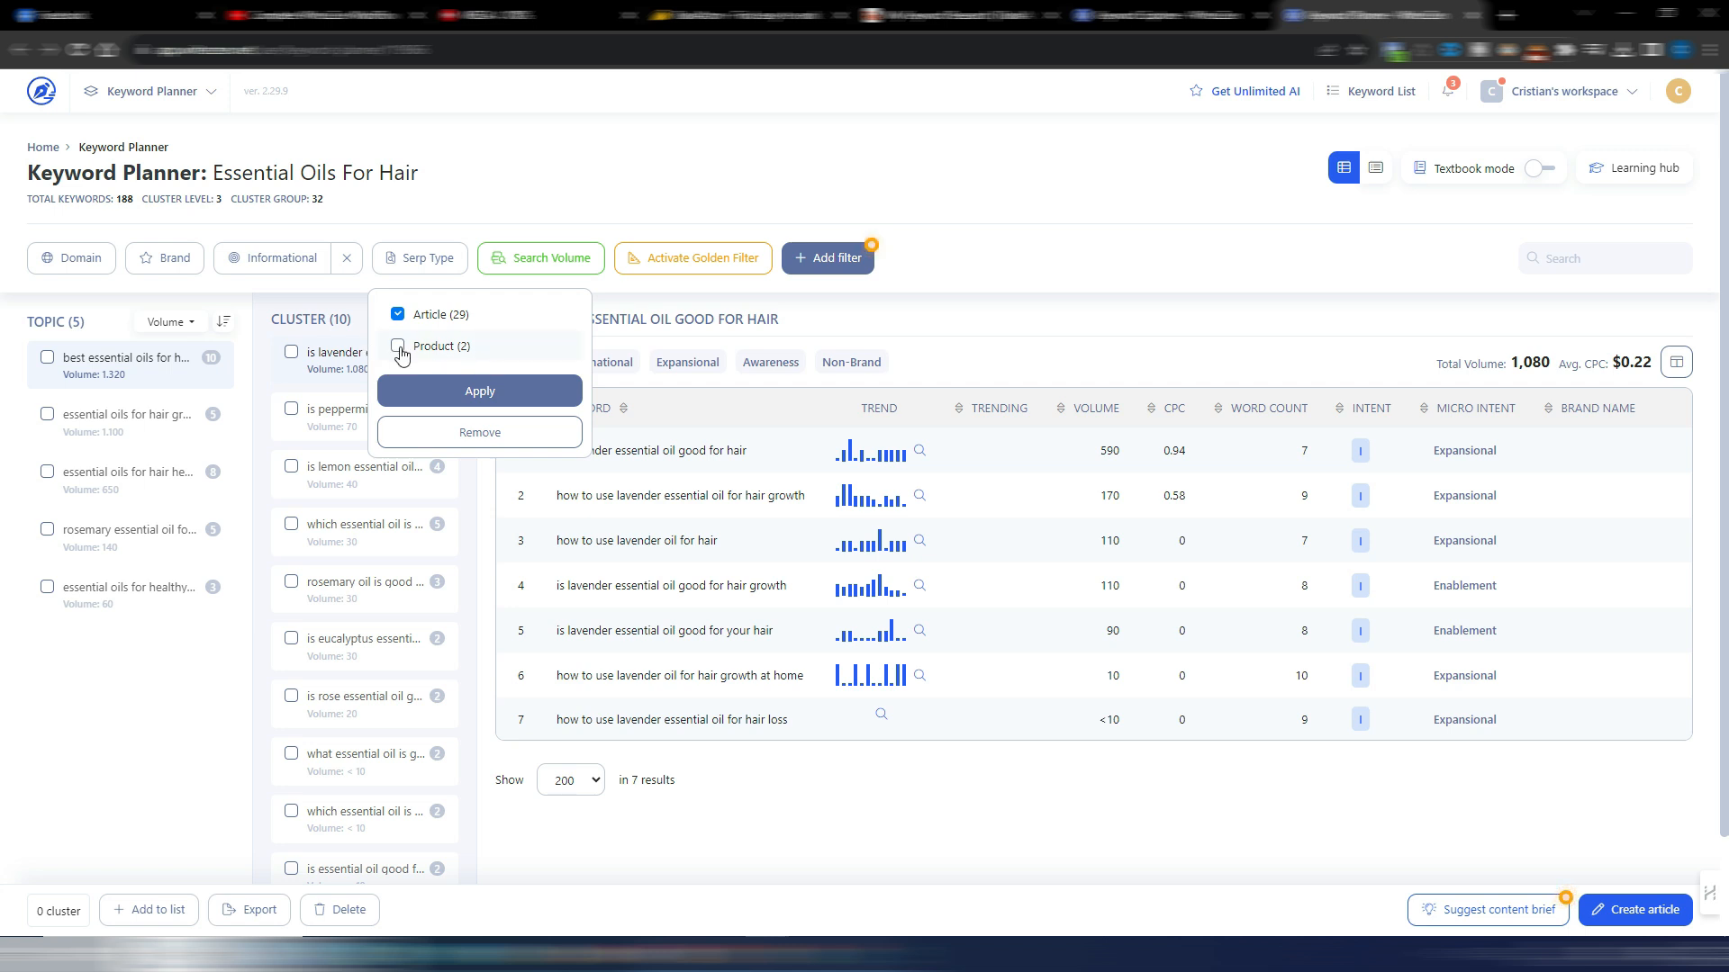
{"action": "left_click", "coordinate": [485, 390]}
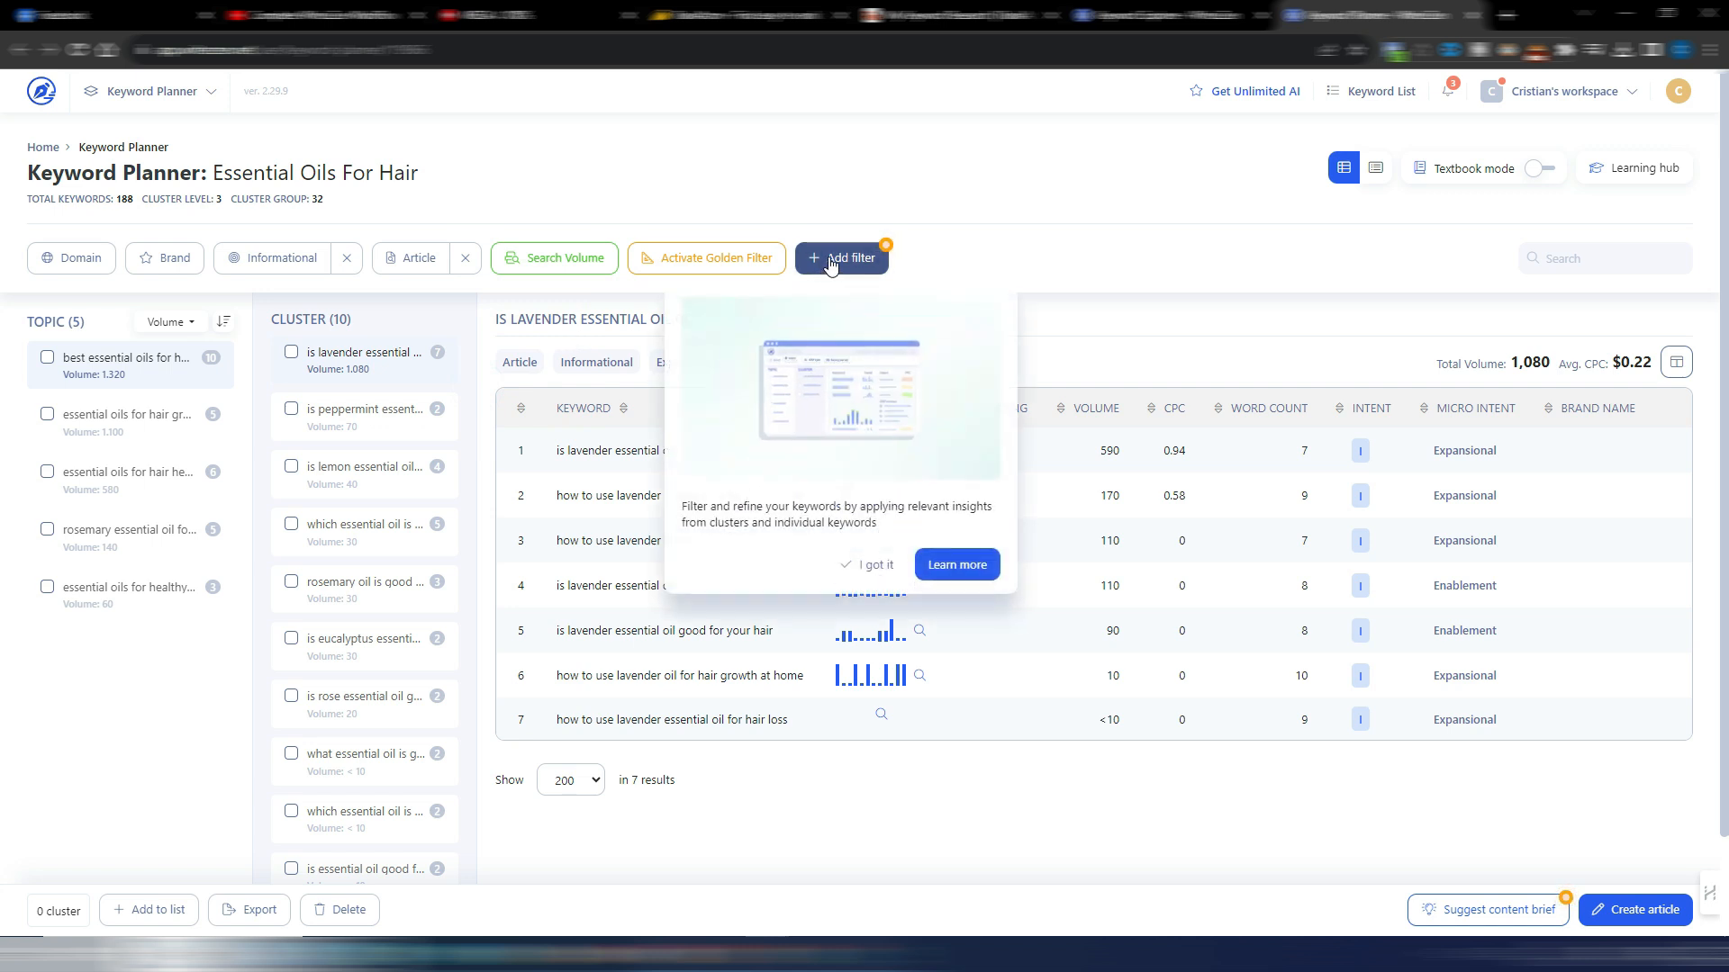
- Add a cluster-level Buying Journey filter and set it to Awareness
{"action": "left_click", "coordinate": [865, 263]}
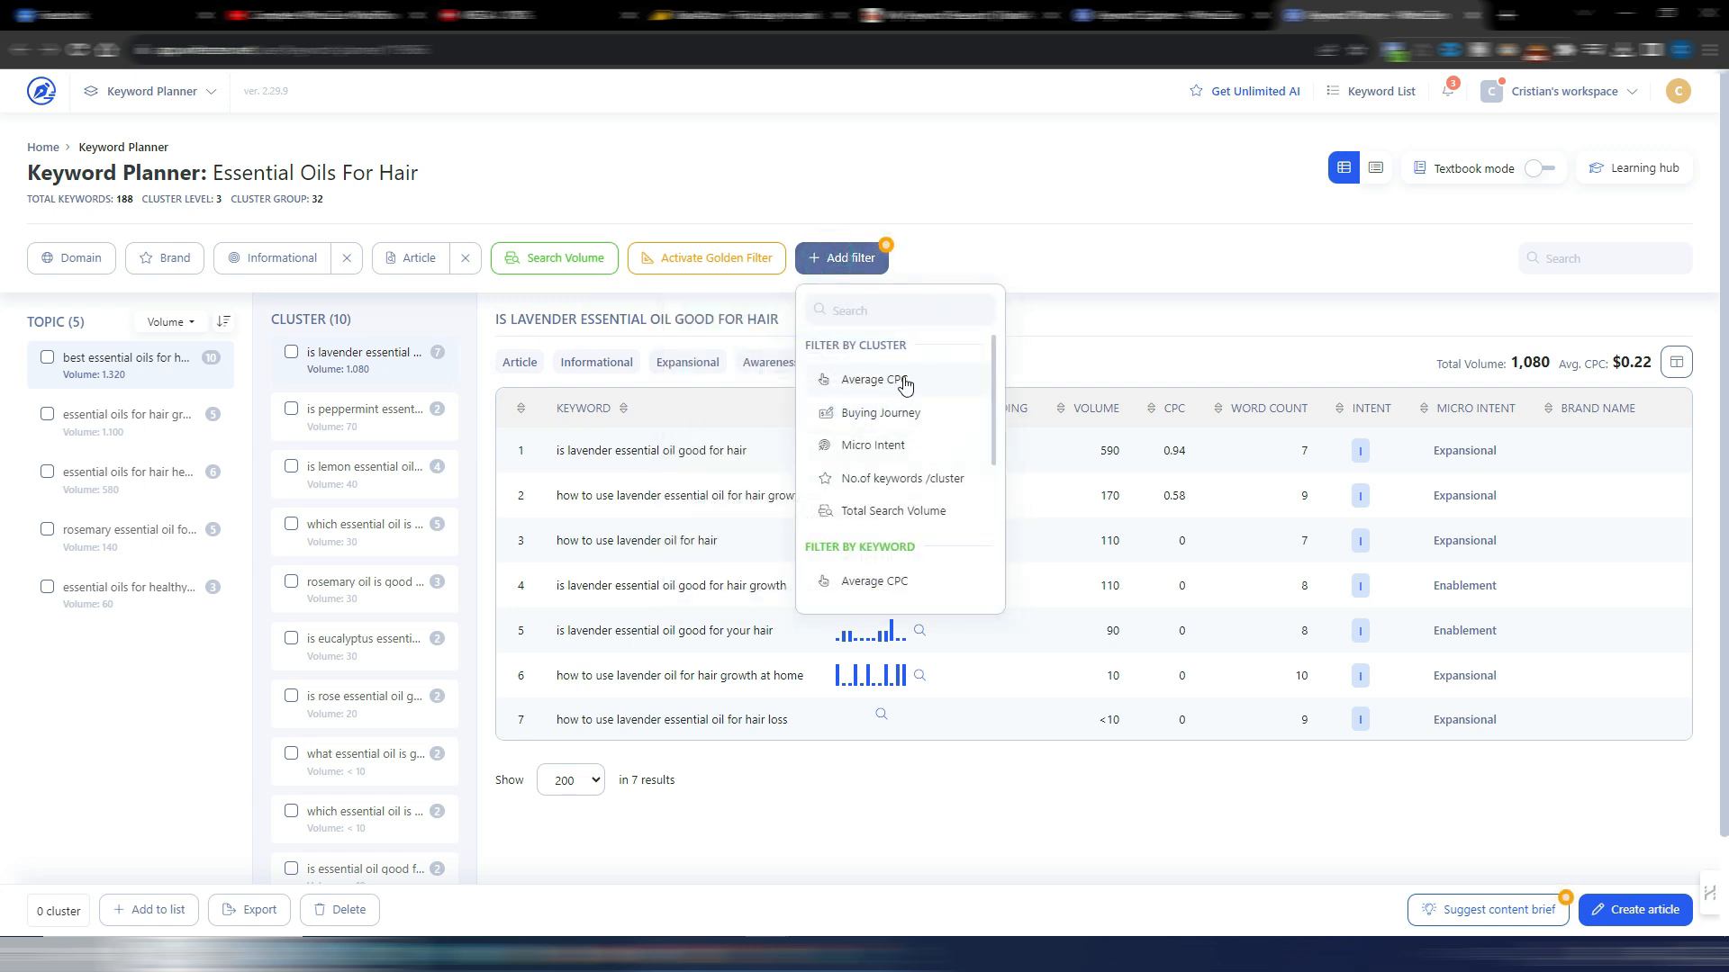
{"action": "left_click", "coordinate": [879, 412]}
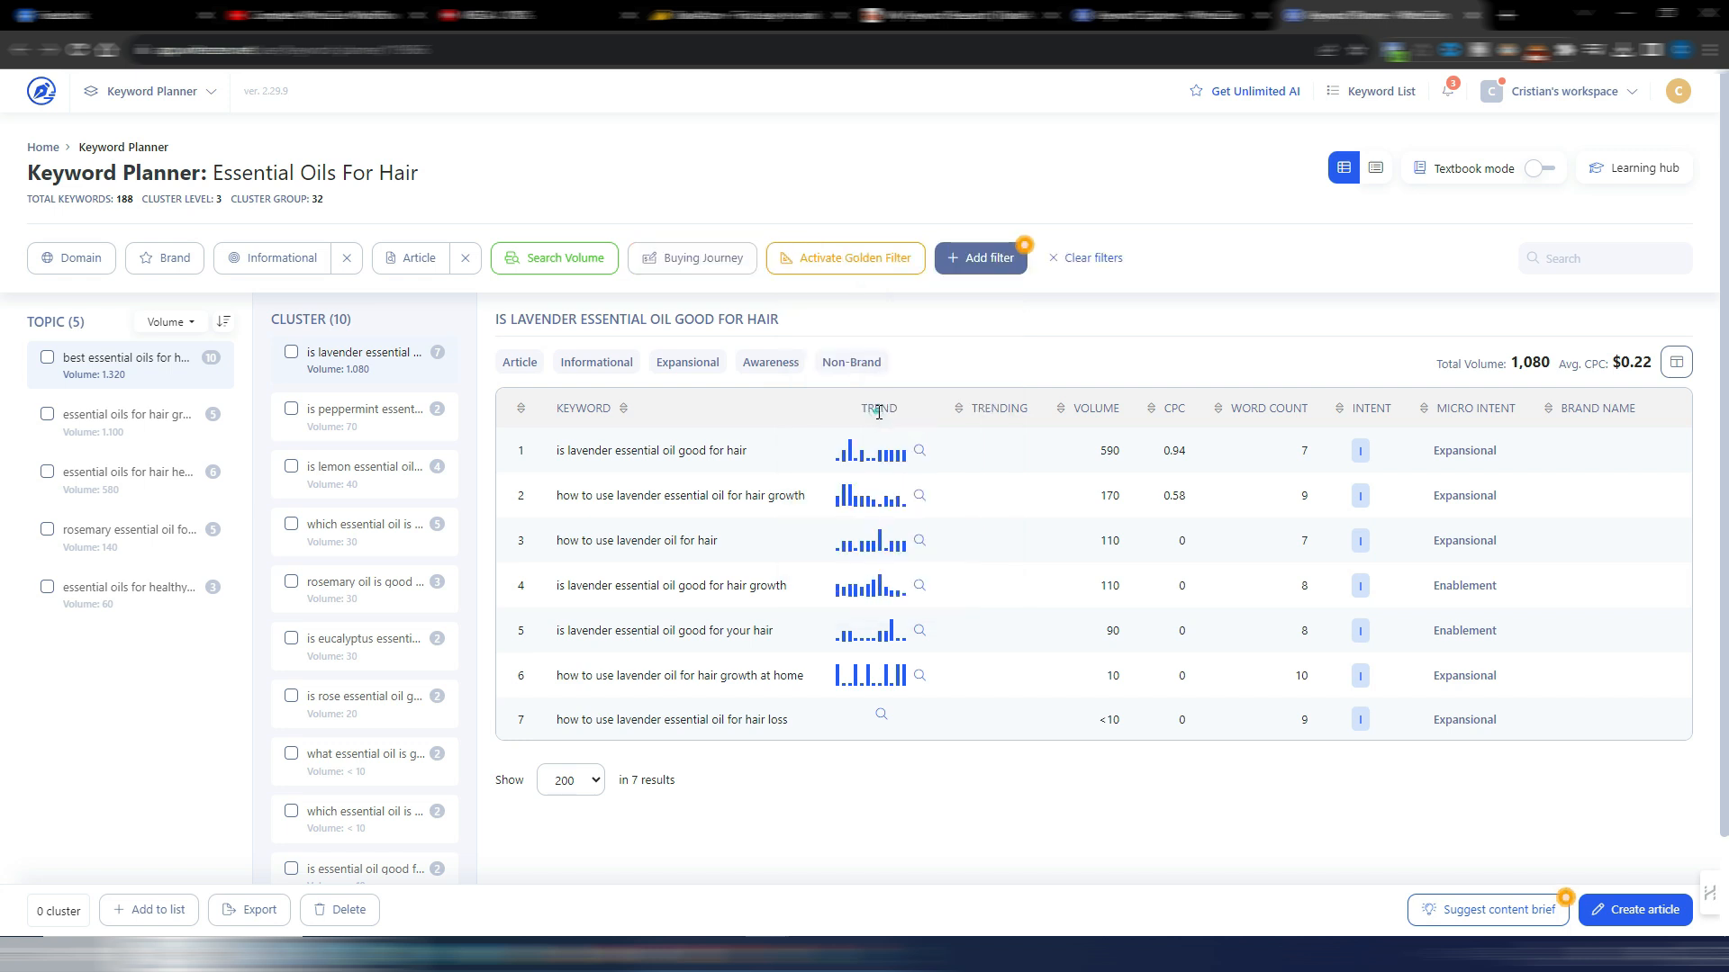
{"action": "left_click", "coordinate": [685, 257]}
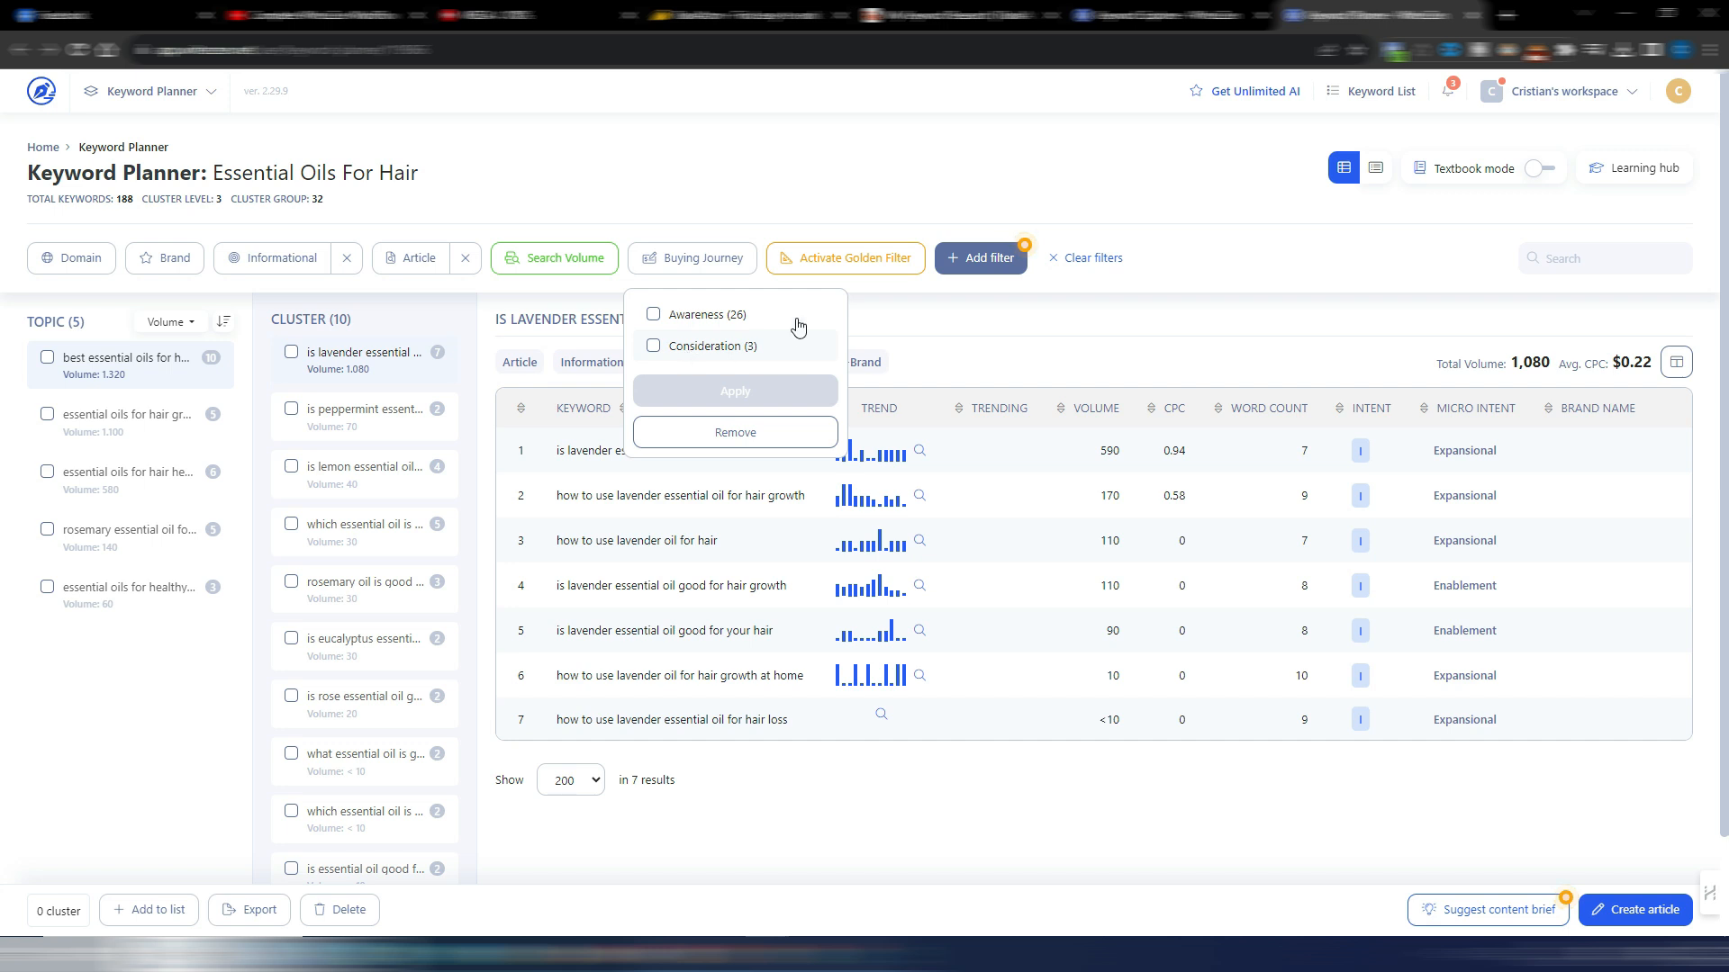
{"action": "left_click", "coordinate": [654, 314]}
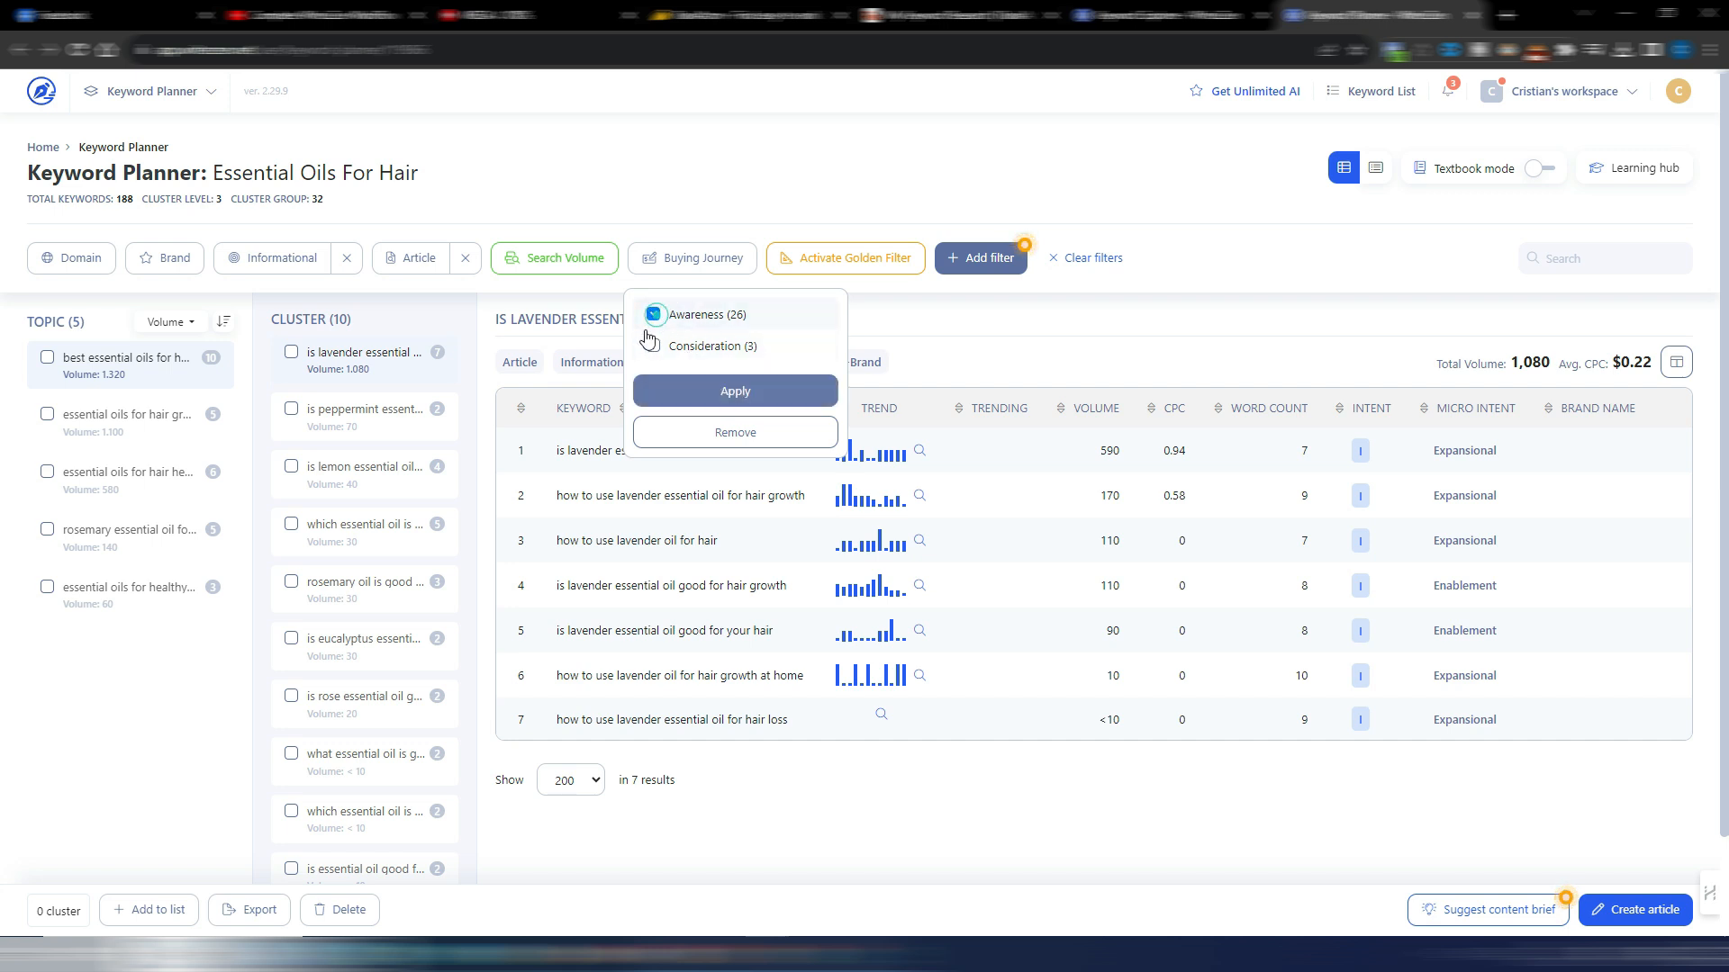
{"action": "left_click", "coordinate": [749, 404]}
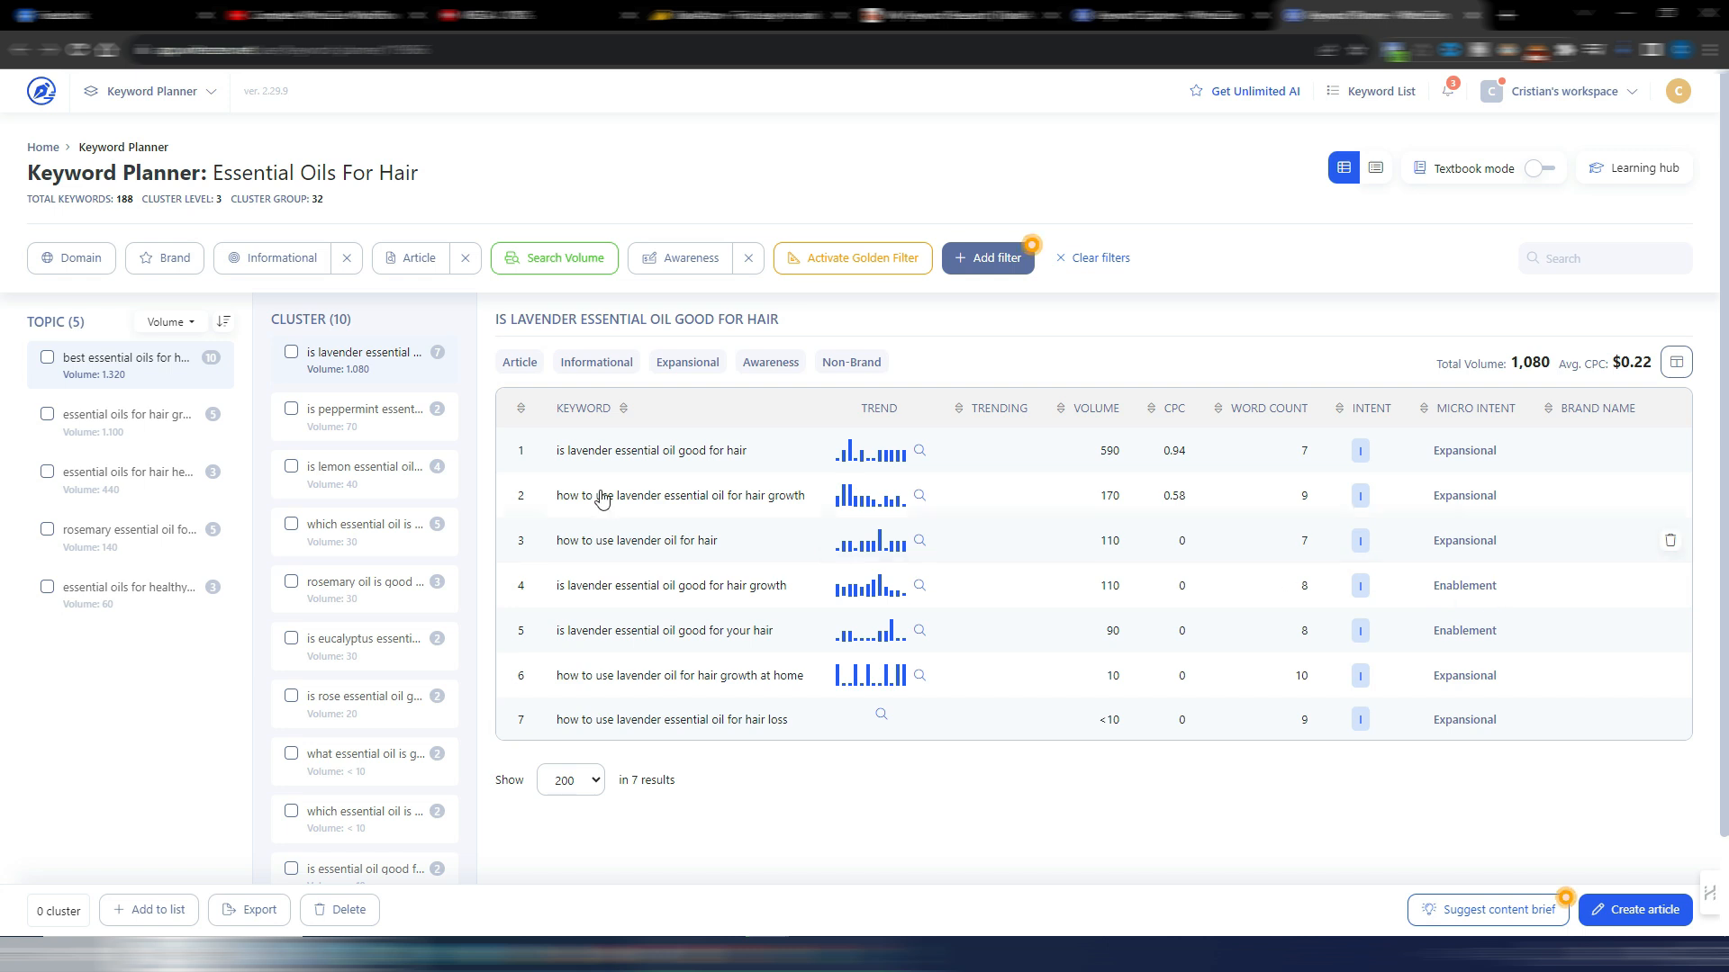
- Browse the keywords in the peppermint, lemon and hair thinning clusters, and in the "essential oils for hair health" topic
{"action": "left_click", "coordinate": [377, 414]}
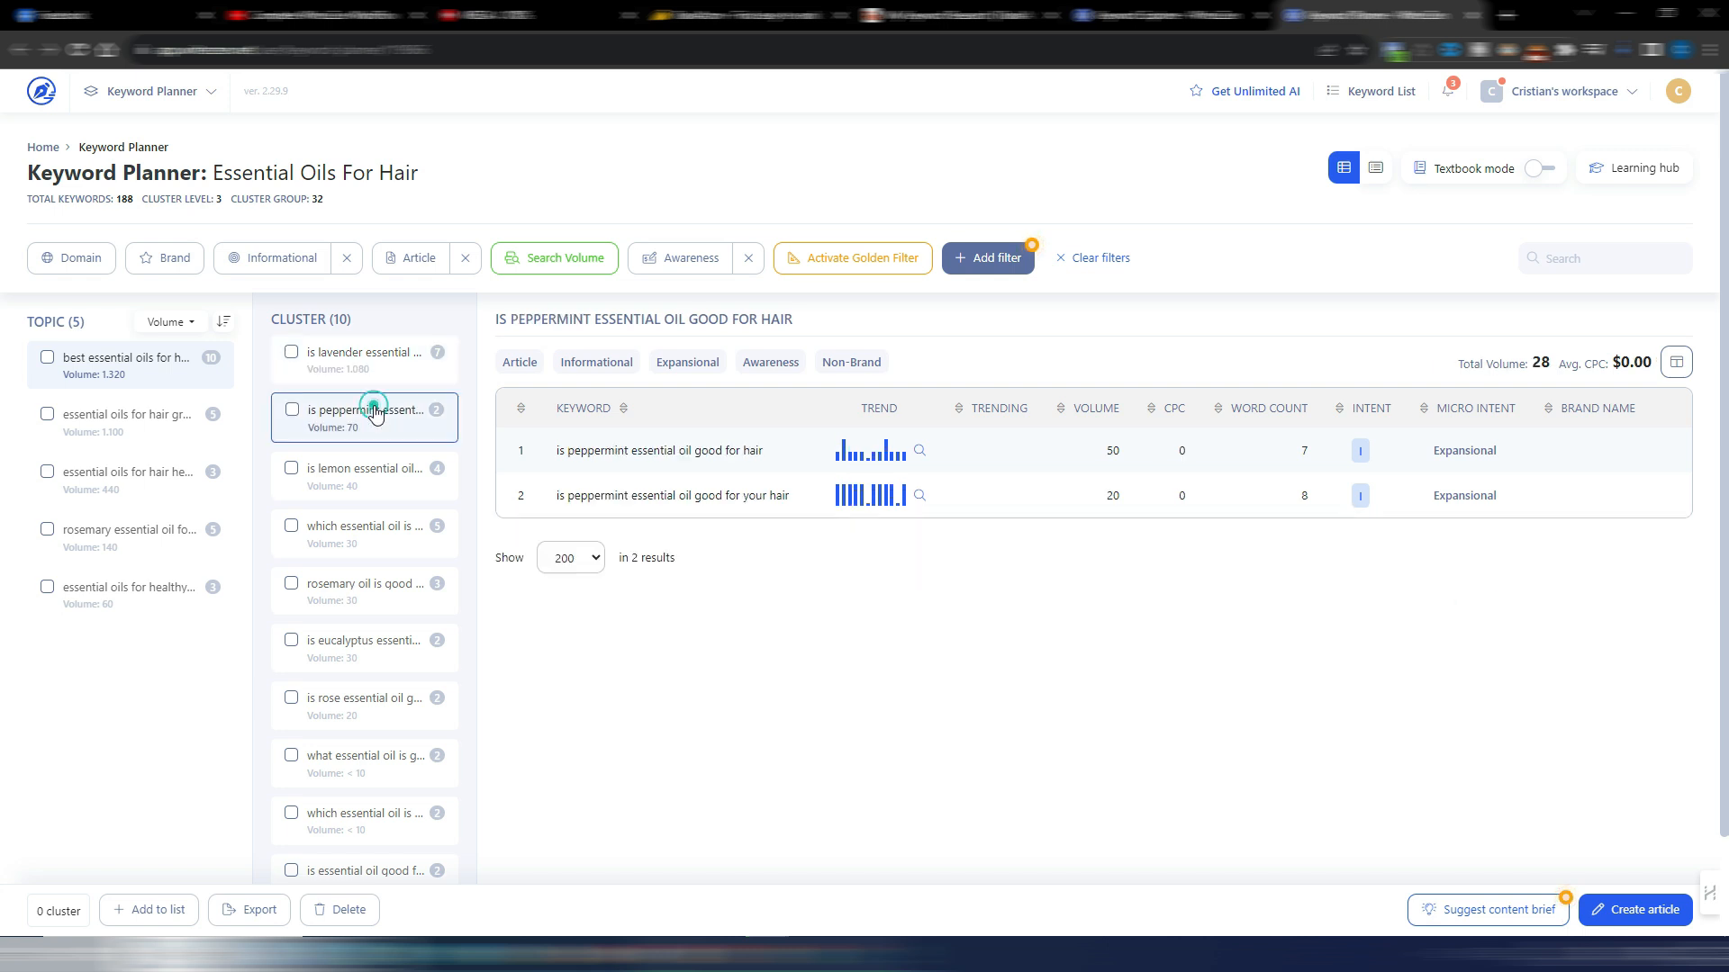
{"action": "left_click", "coordinate": [370, 469]}
{"action": "left_click", "coordinate": [374, 538]}
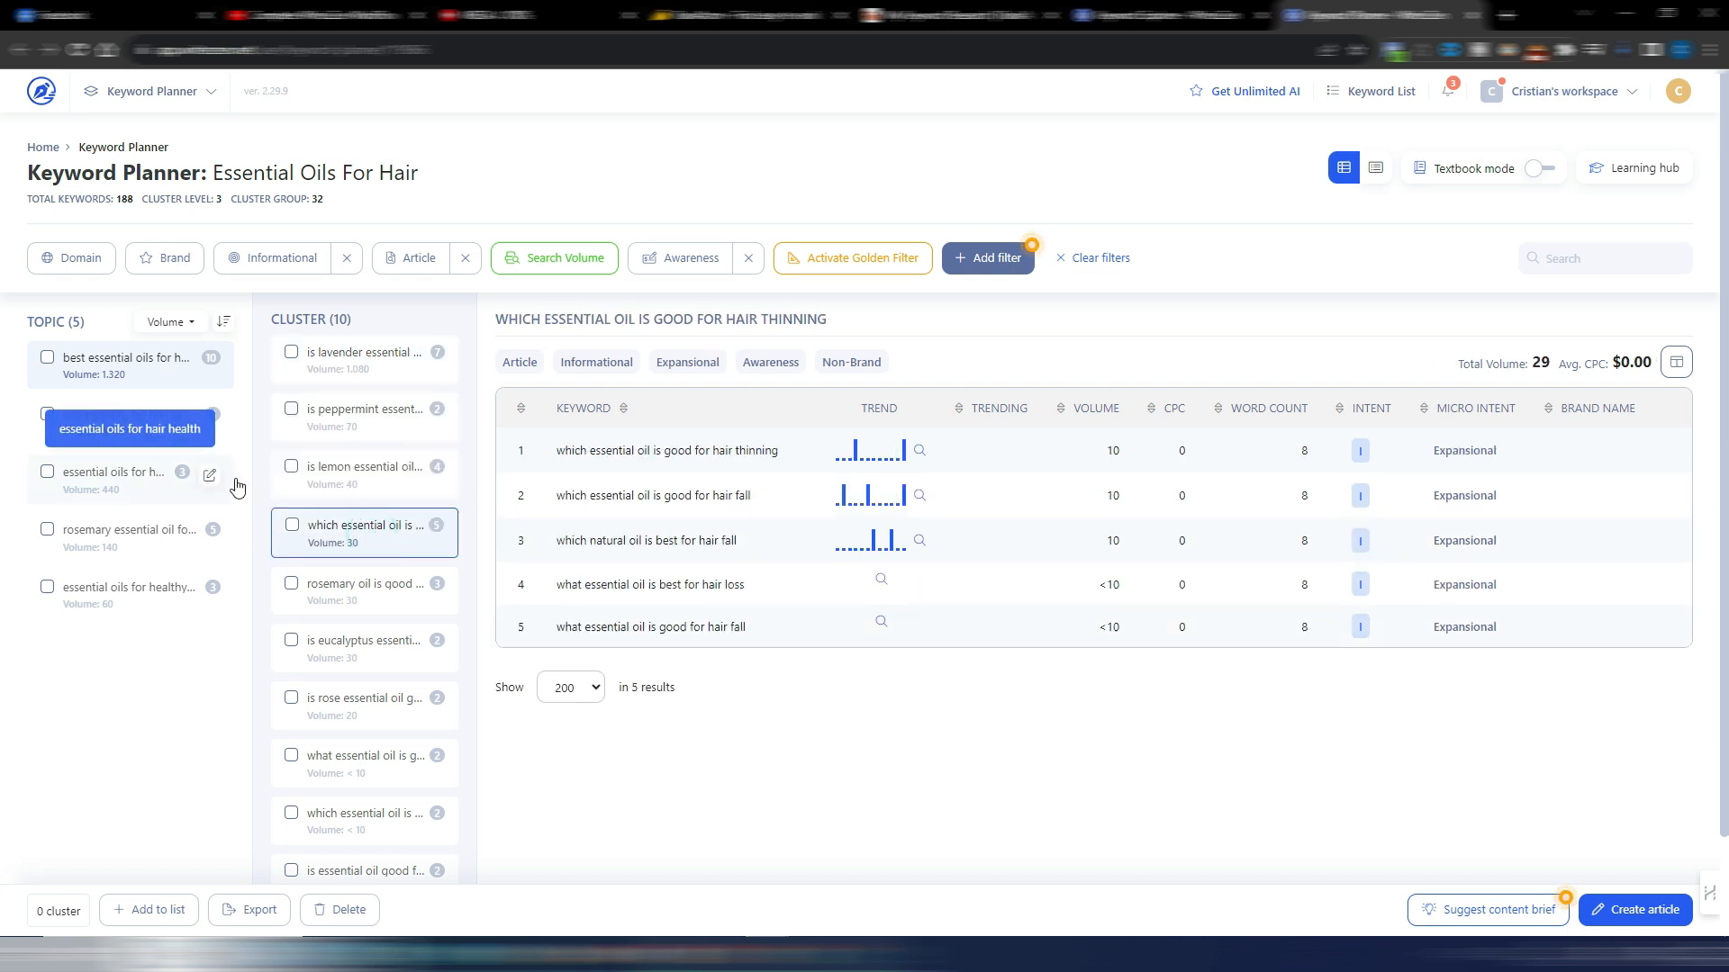
{"action": "left_click", "coordinate": [128, 405]}
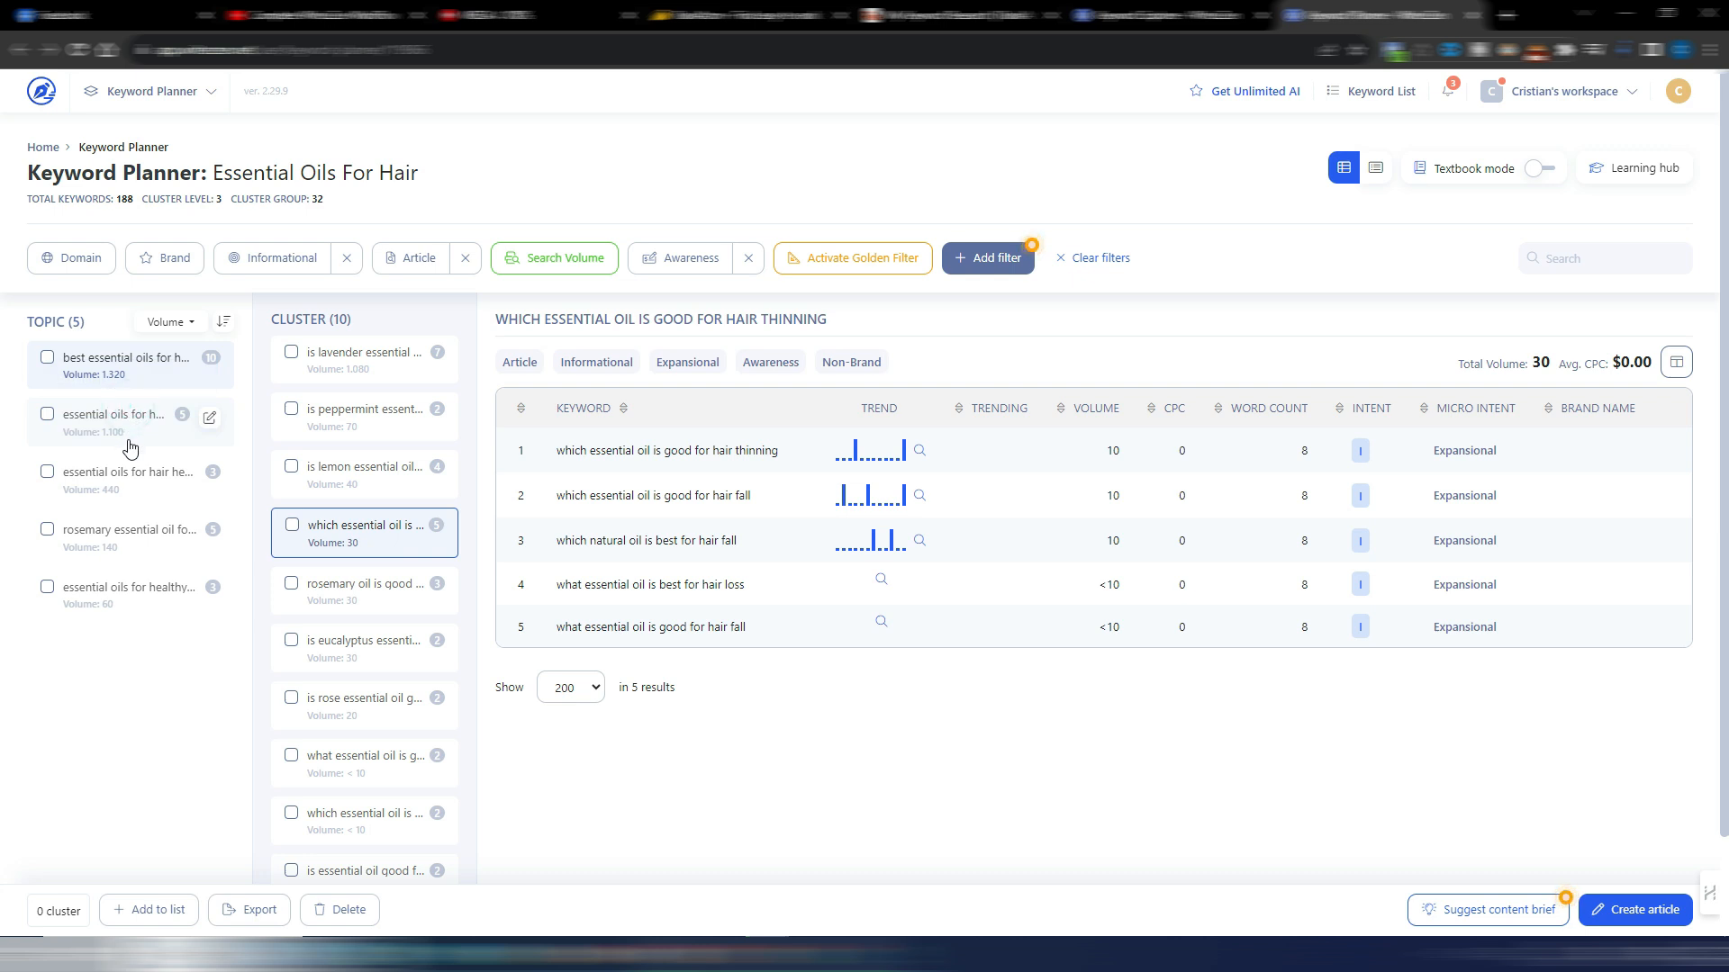
{"action": "left_click", "coordinate": [119, 475]}
{"action": "scroll", "coordinate": [1631, 752], "scroll_direction": "down", "scroll_amount": 2}
{"action": "scroll", "coordinate": [1632, 752], "scroll_direction": "down", "scroll_amount": 2}
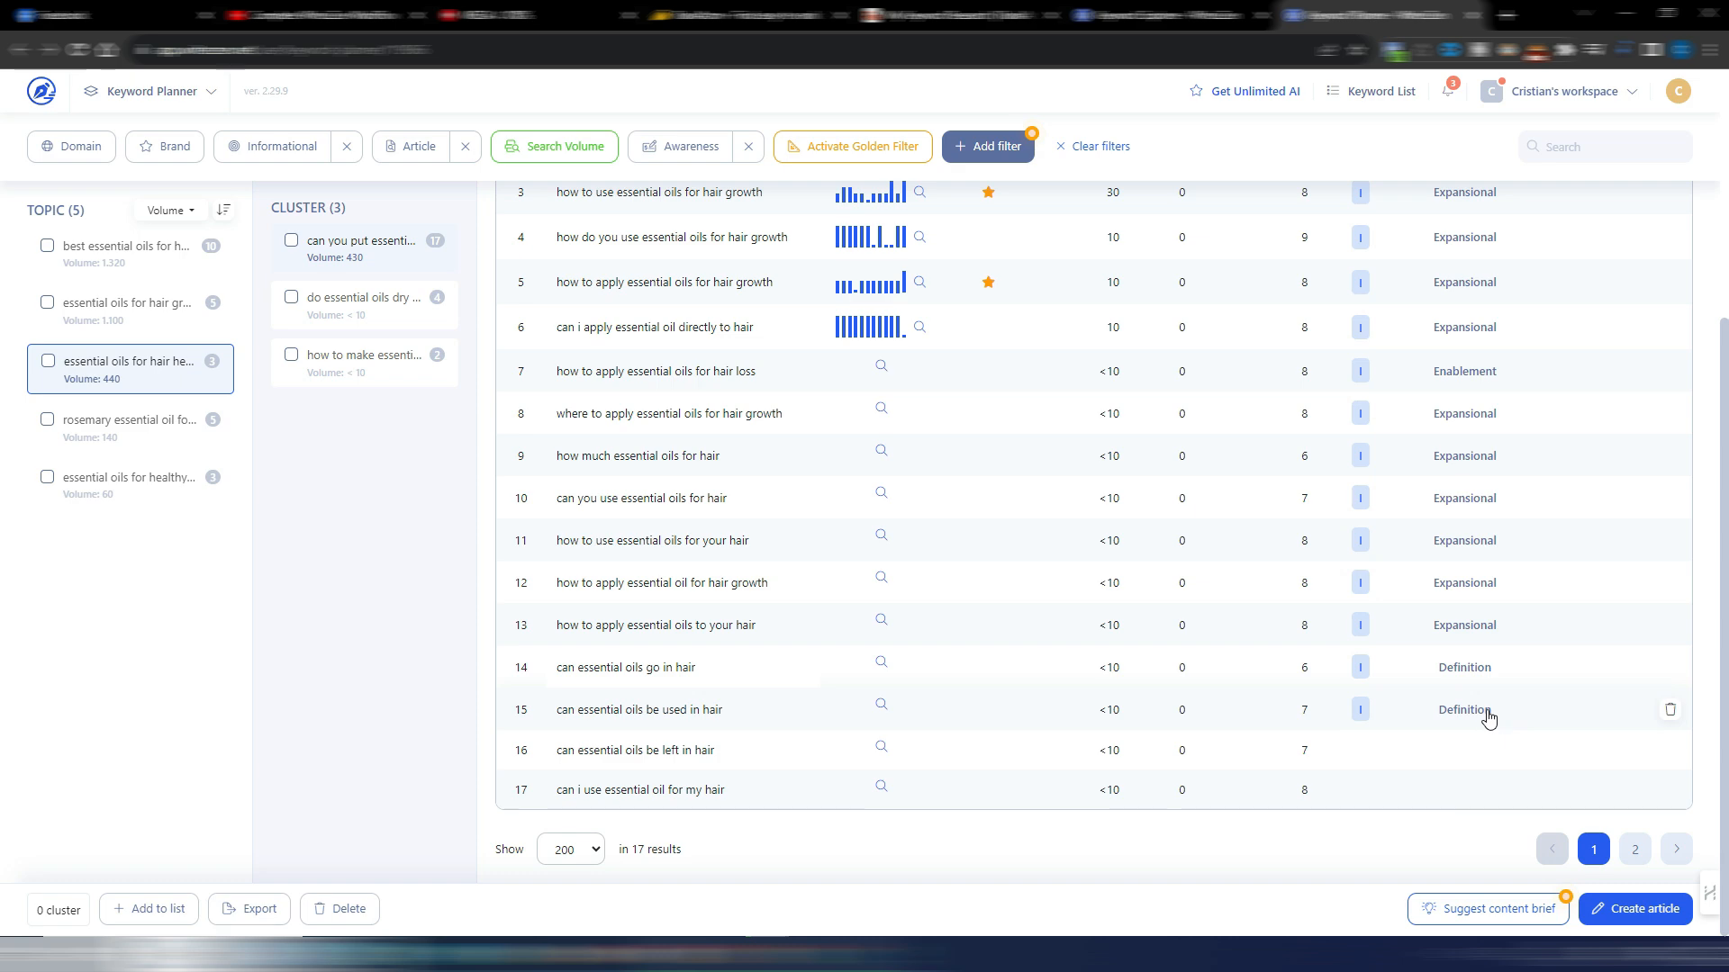
{"action": "scroll", "coordinate": [1488, 718], "scroll_direction": "up", "scroll_amount": 4}
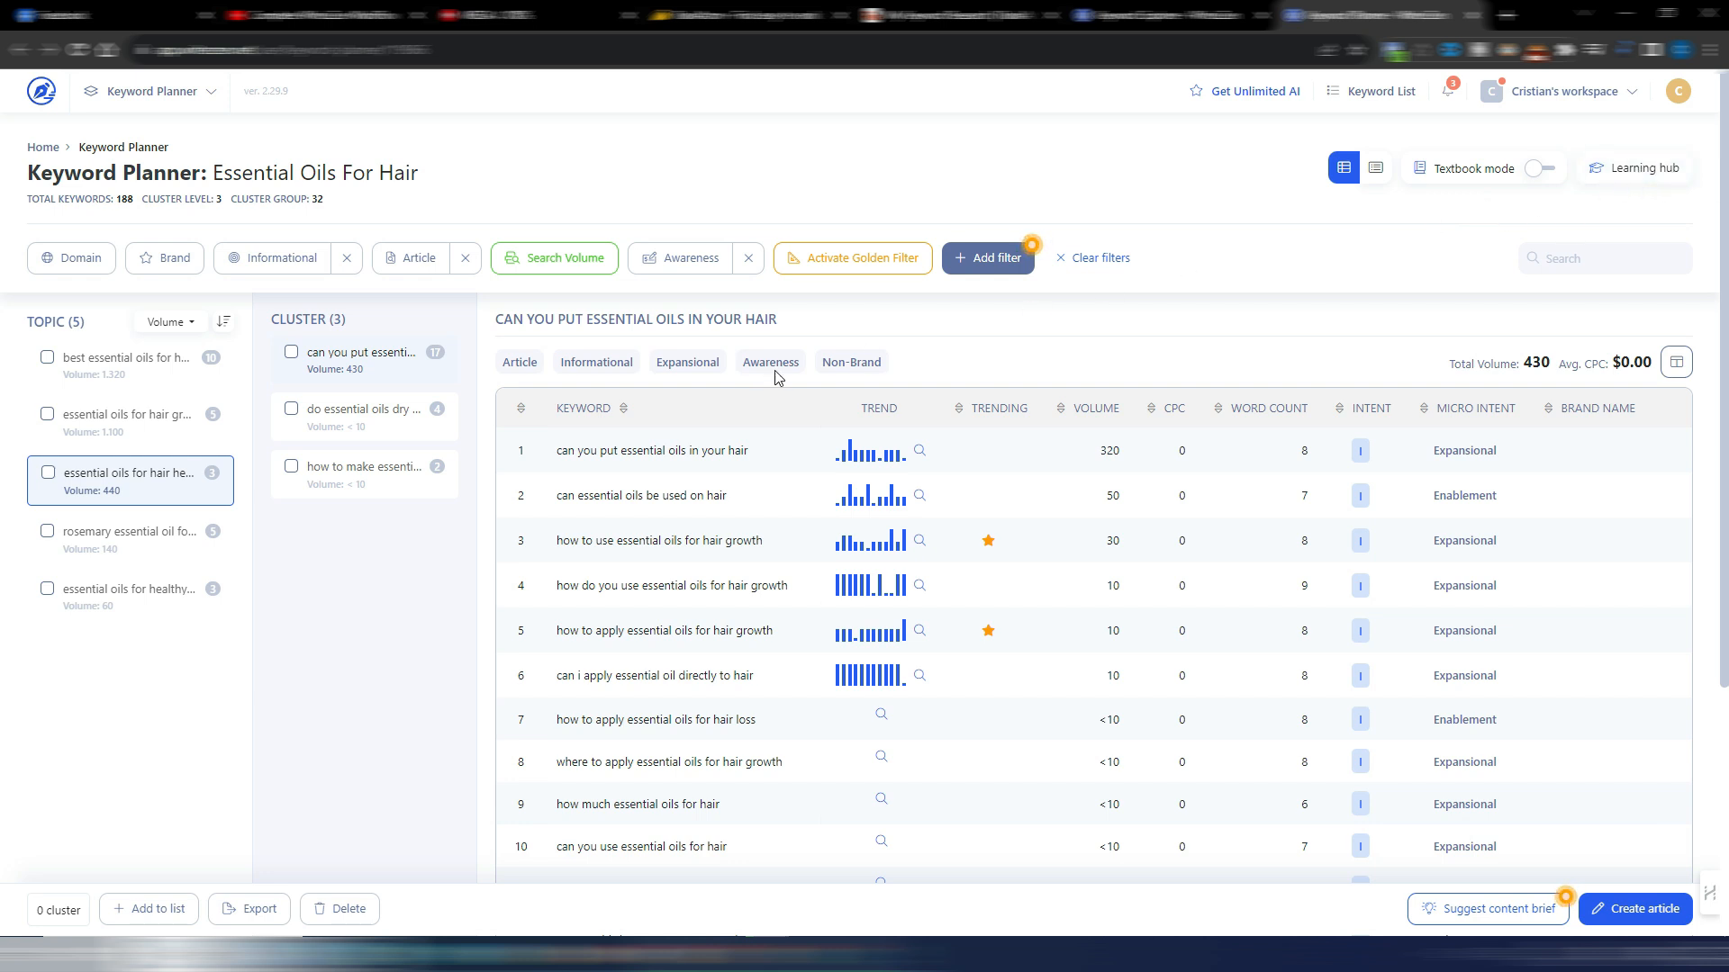
- Review the additional cluster and keyword filters on offer, and close the list without adding one
{"action": "left_click", "coordinate": [988, 270]}
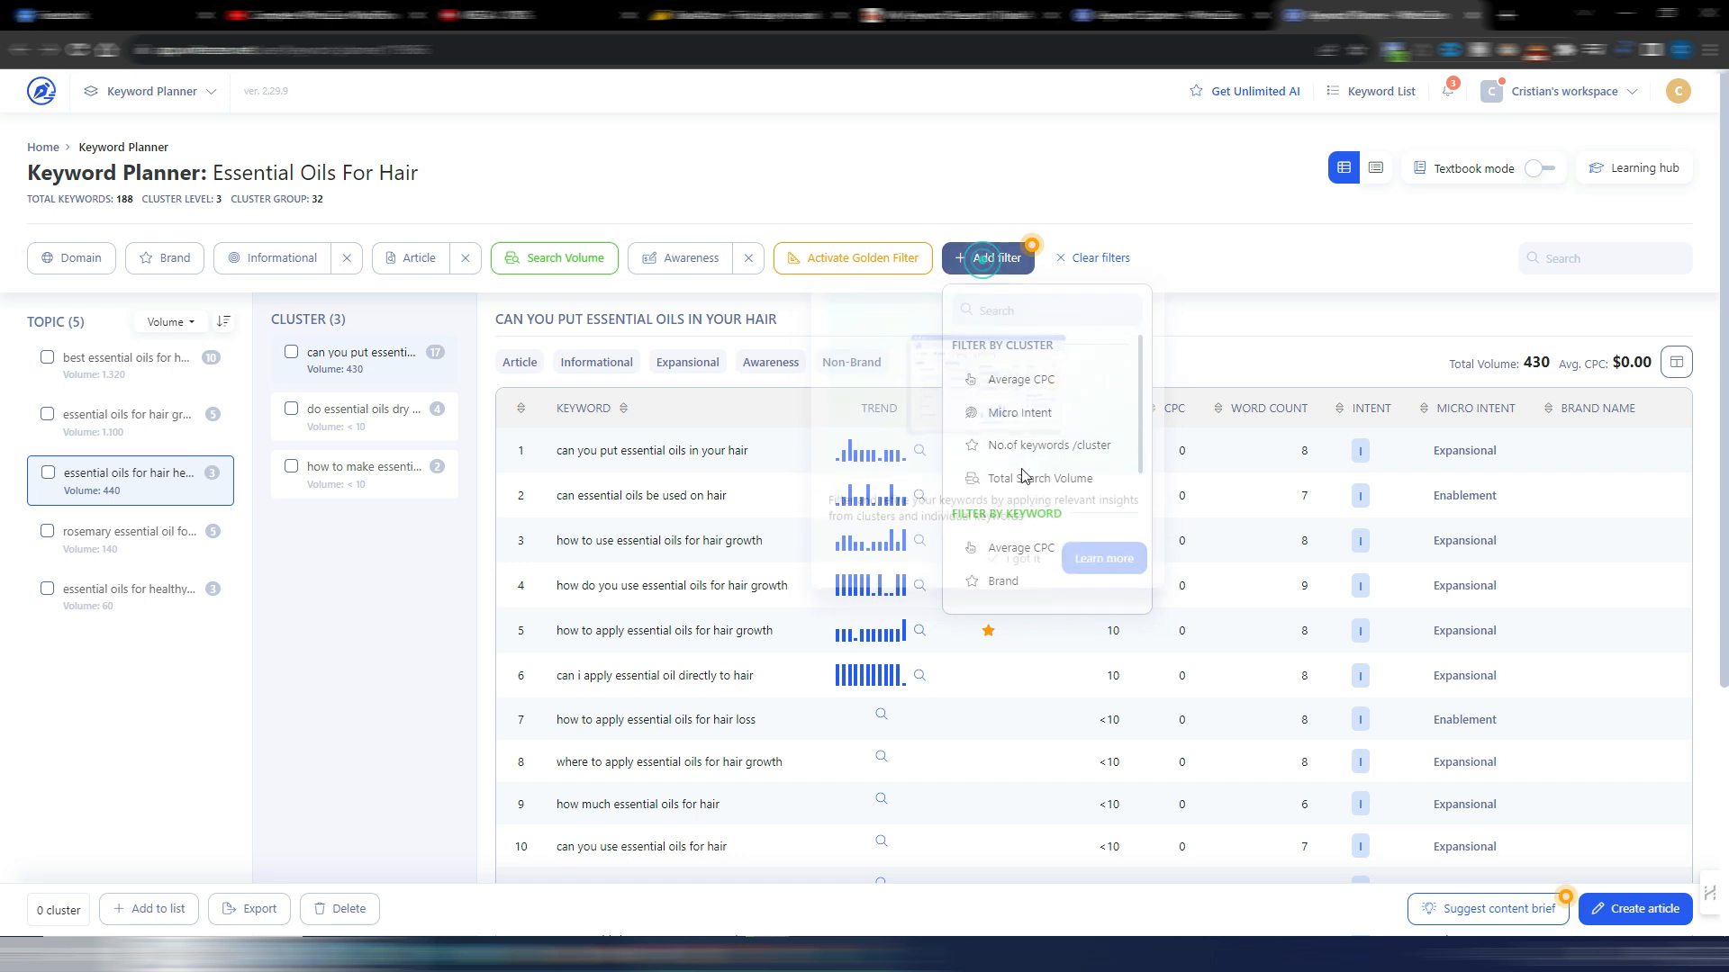
{"action": "scroll", "coordinate": [1069, 473], "scroll_direction": "down", "scroll_amount": 5}
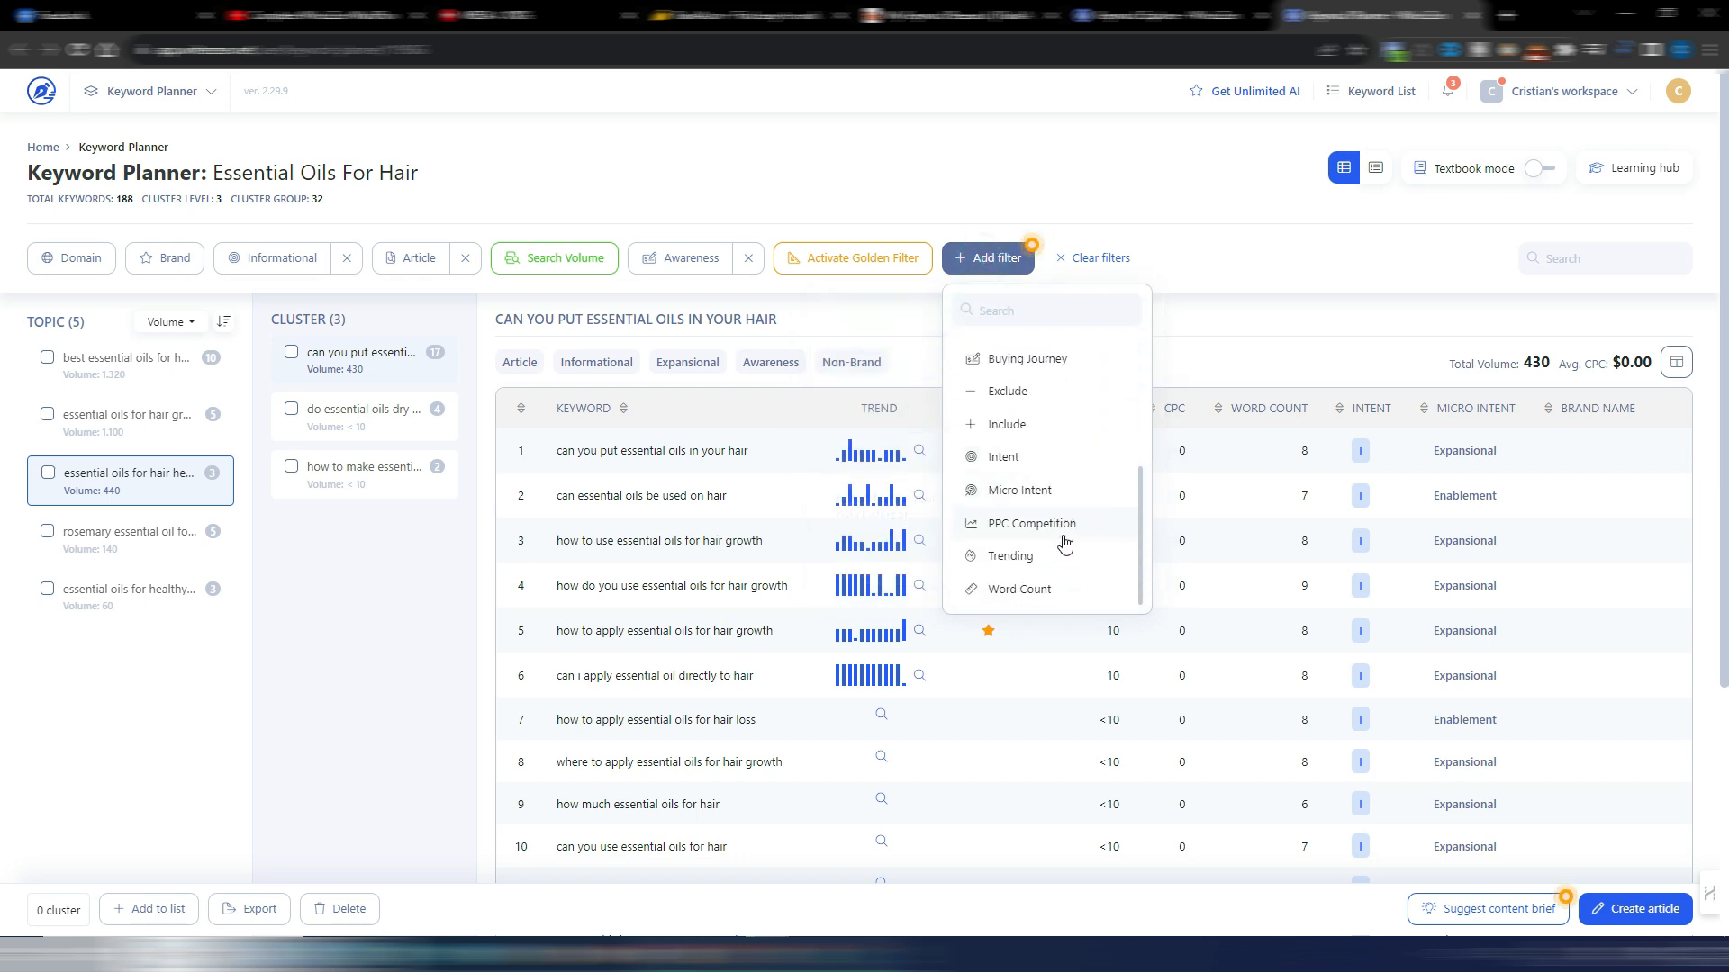
{"action": "scroll", "coordinate": [1045, 549], "scroll_direction": "up", "scroll_amount": 5}
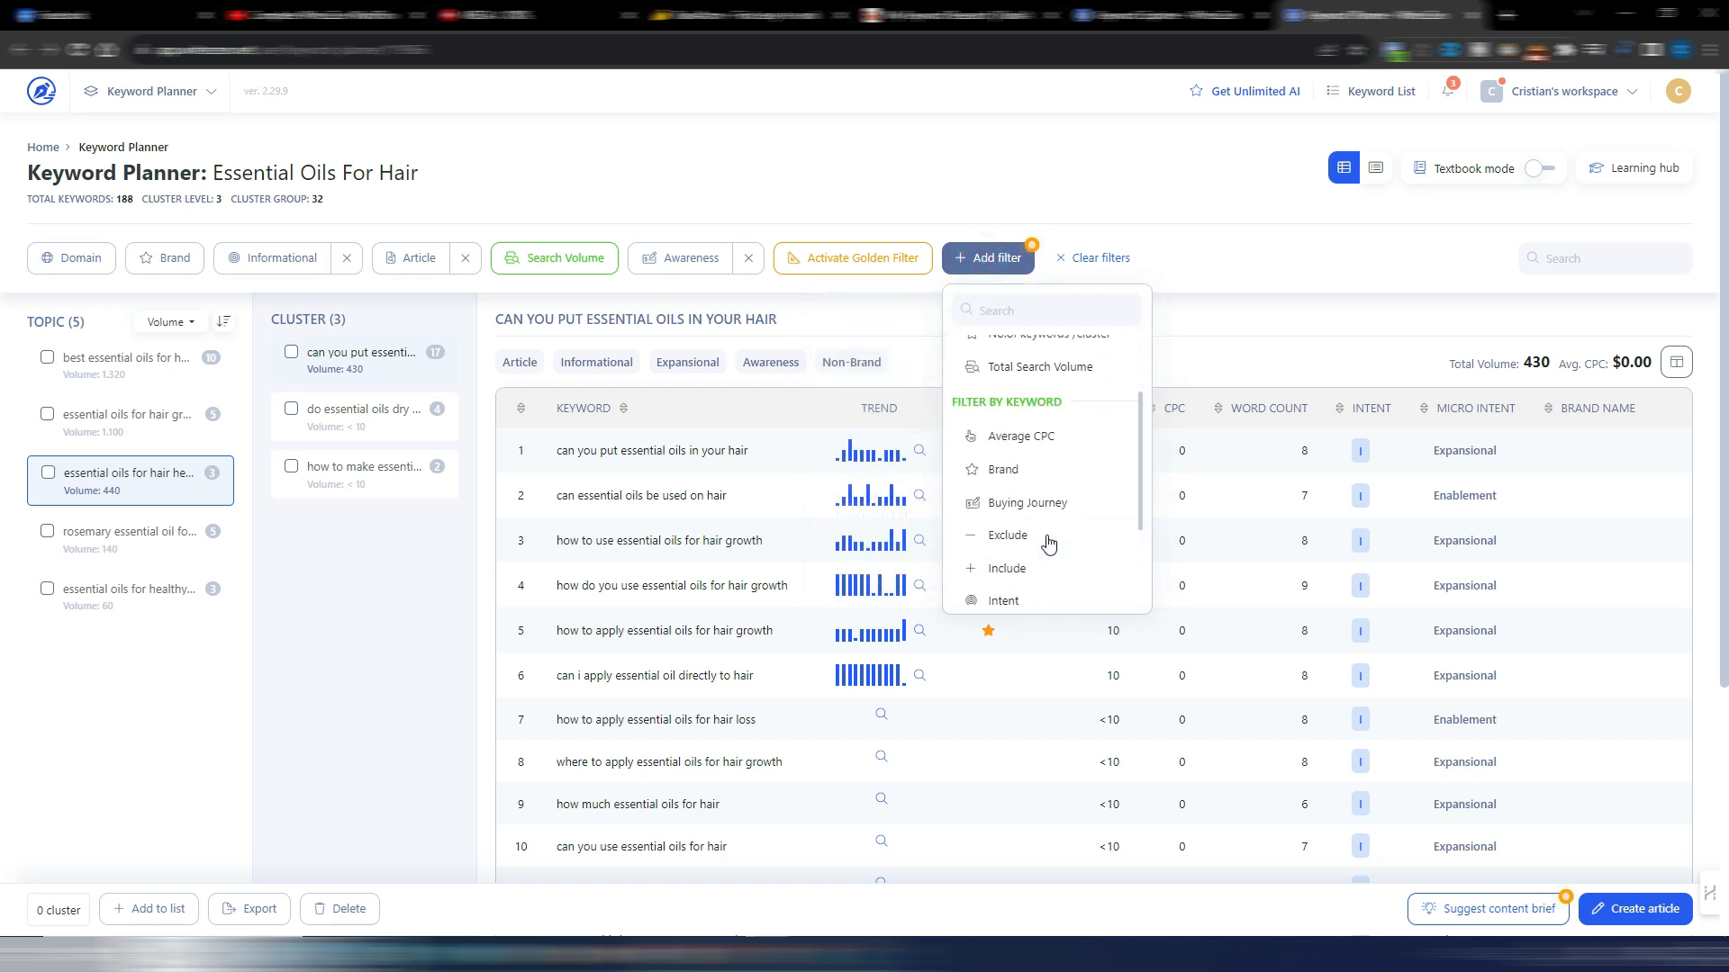
{"action": "left_click", "coordinate": [1248, 328]}
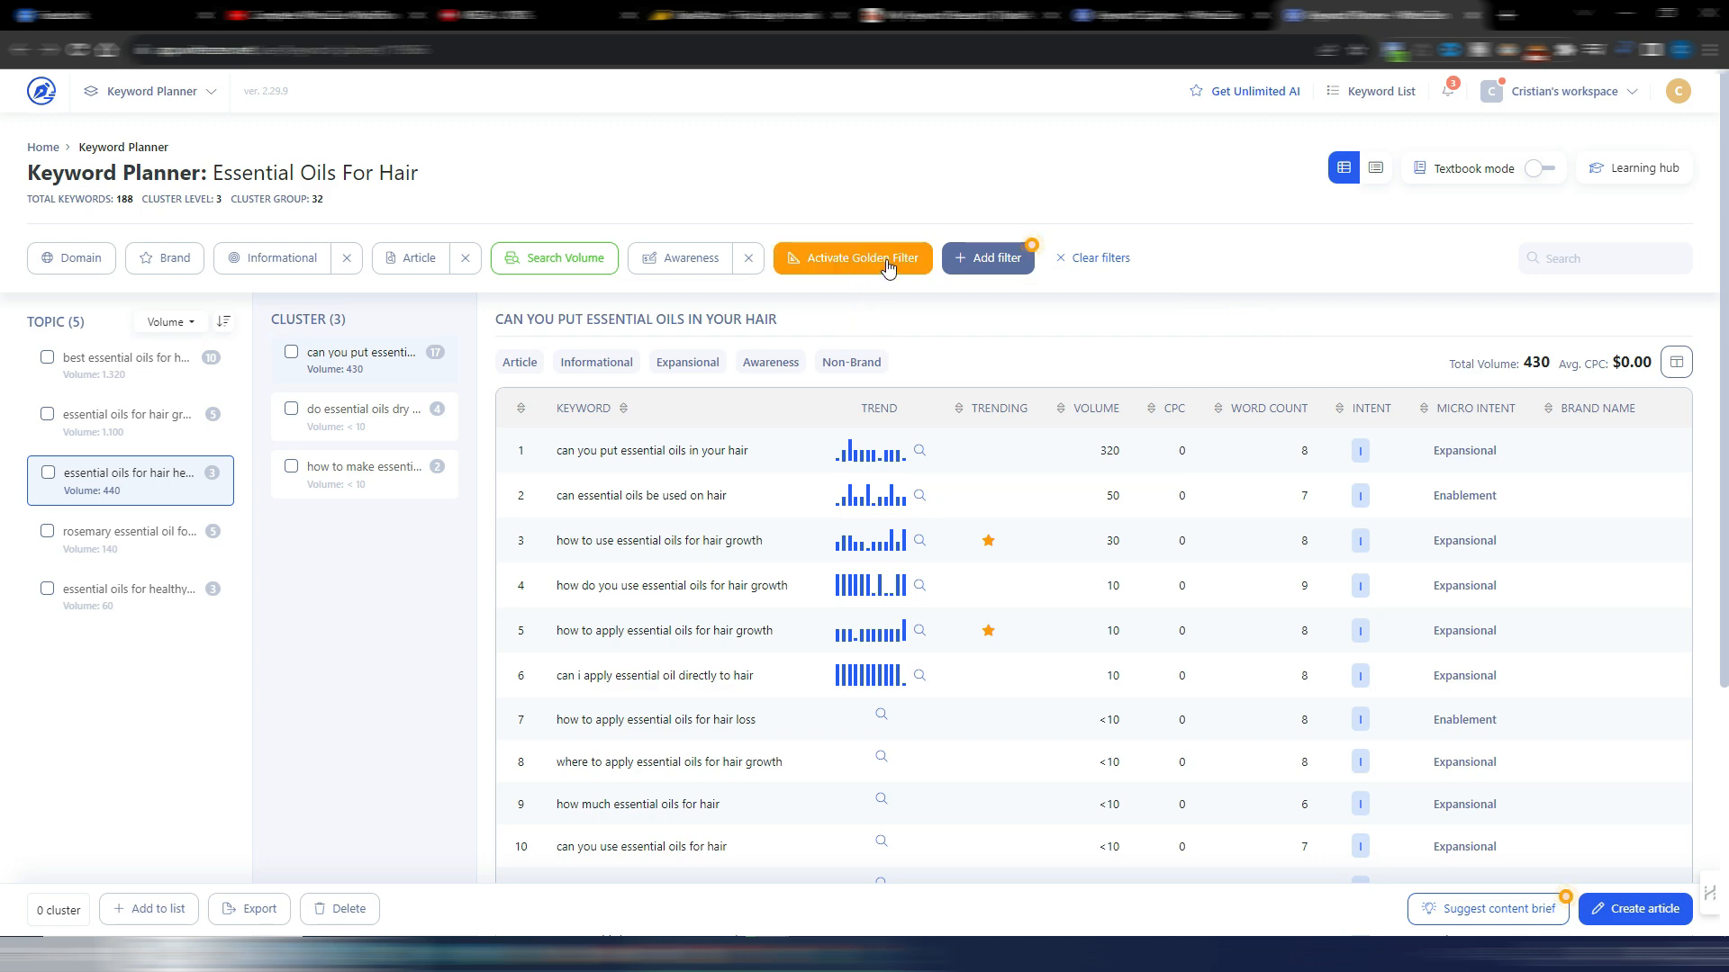
- Activate the Golden Filter for the project's keywords and confirm spending the keyword credits
{"action": "left_click", "coordinate": [837, 260]}
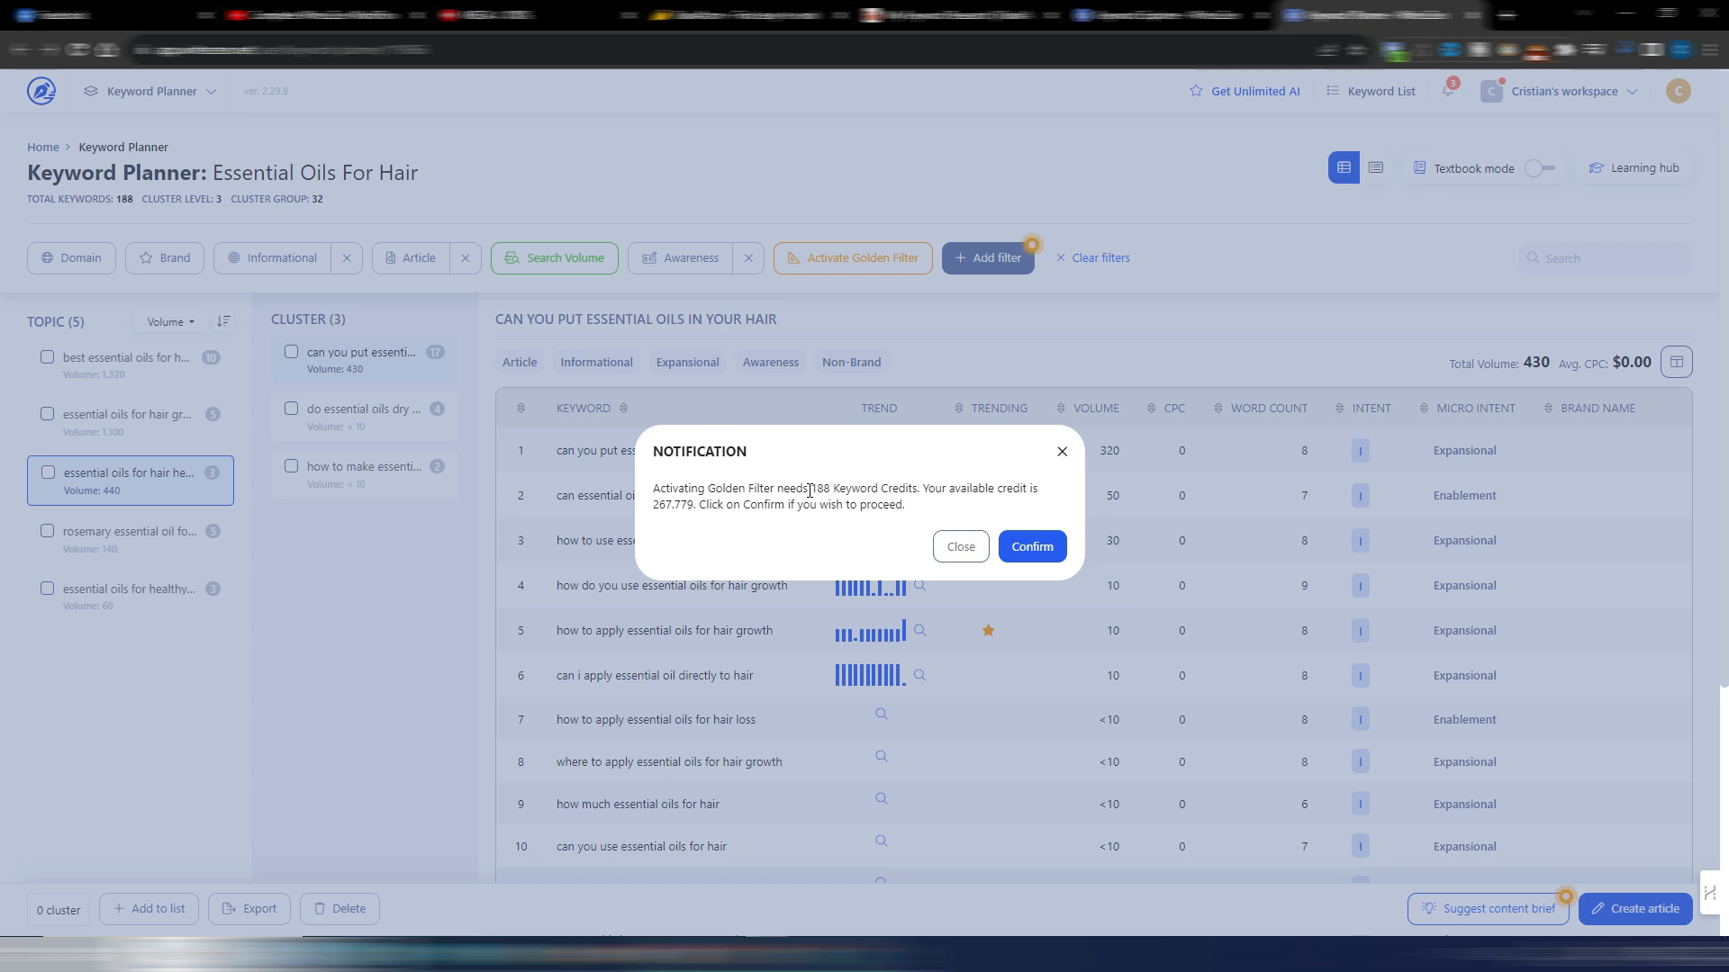
{"action": "left_click", "coordinate": [1028, 546]}
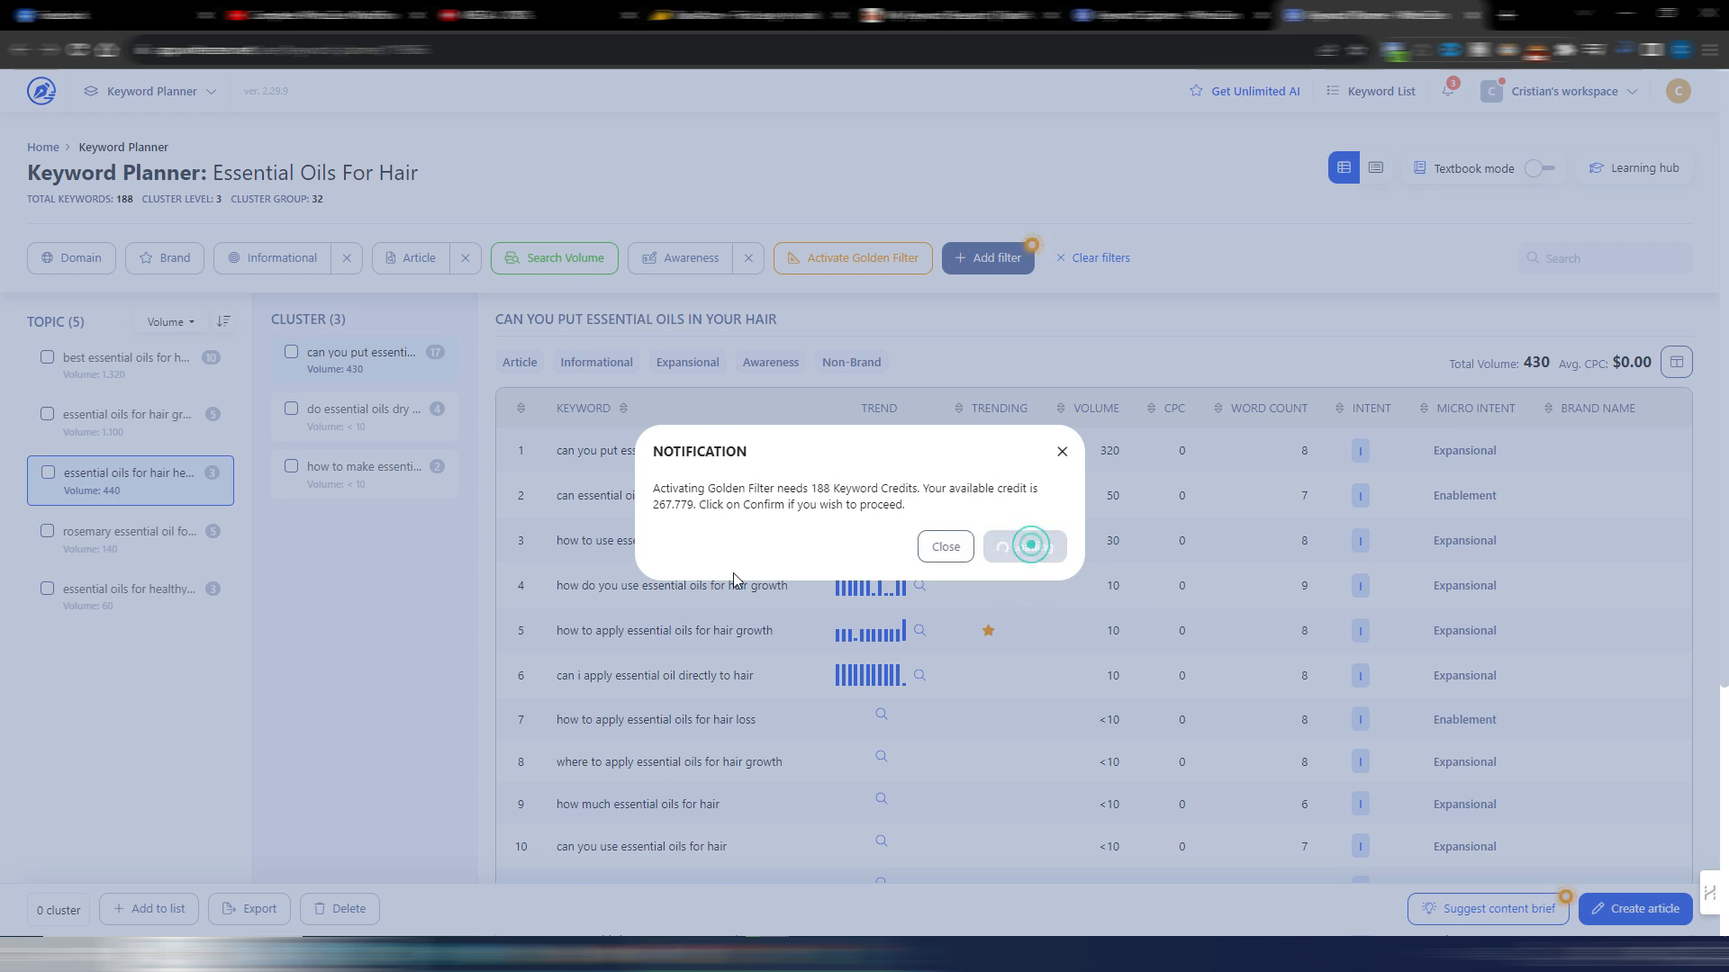
{"action": "scroll", "coordinate": [1513, 576], "scroll_direction": "up", "scroll_amount": 4}
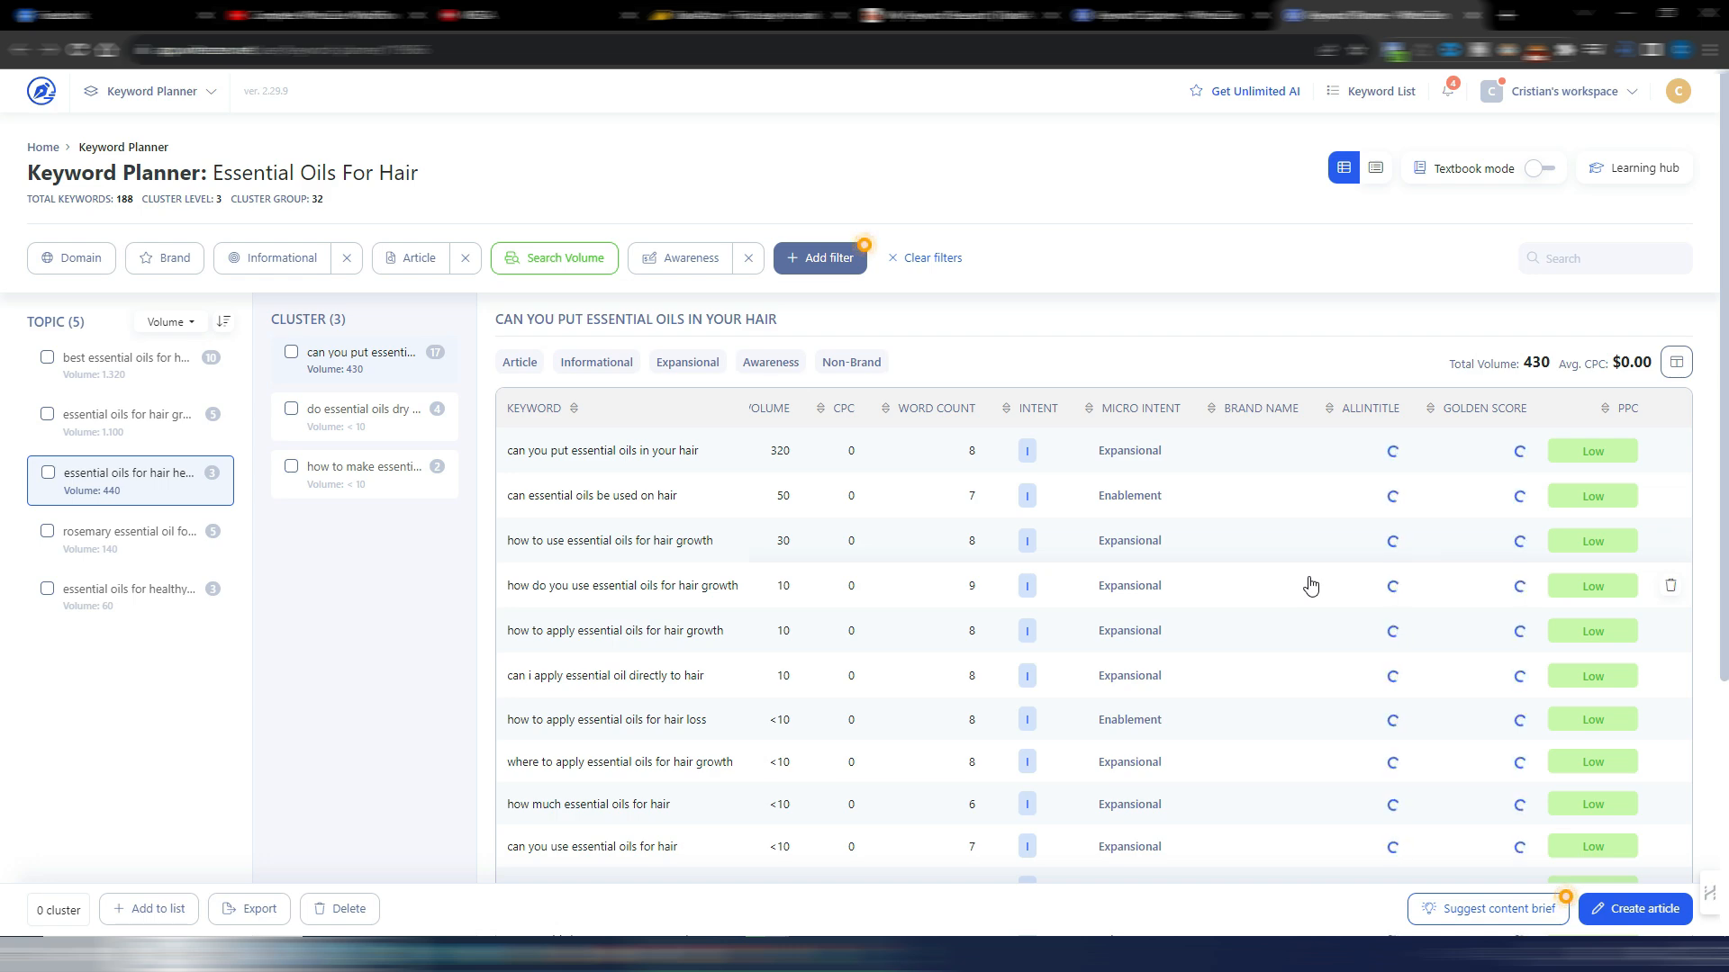
- Review the Allintitle and Golden Score columns for the hair health keywords, and hide the Micro Intent and PPC columns
{"action": "scroll", "coordinate": [1045, 792], "scroll_direction": "down", "scroll_amount": 5}
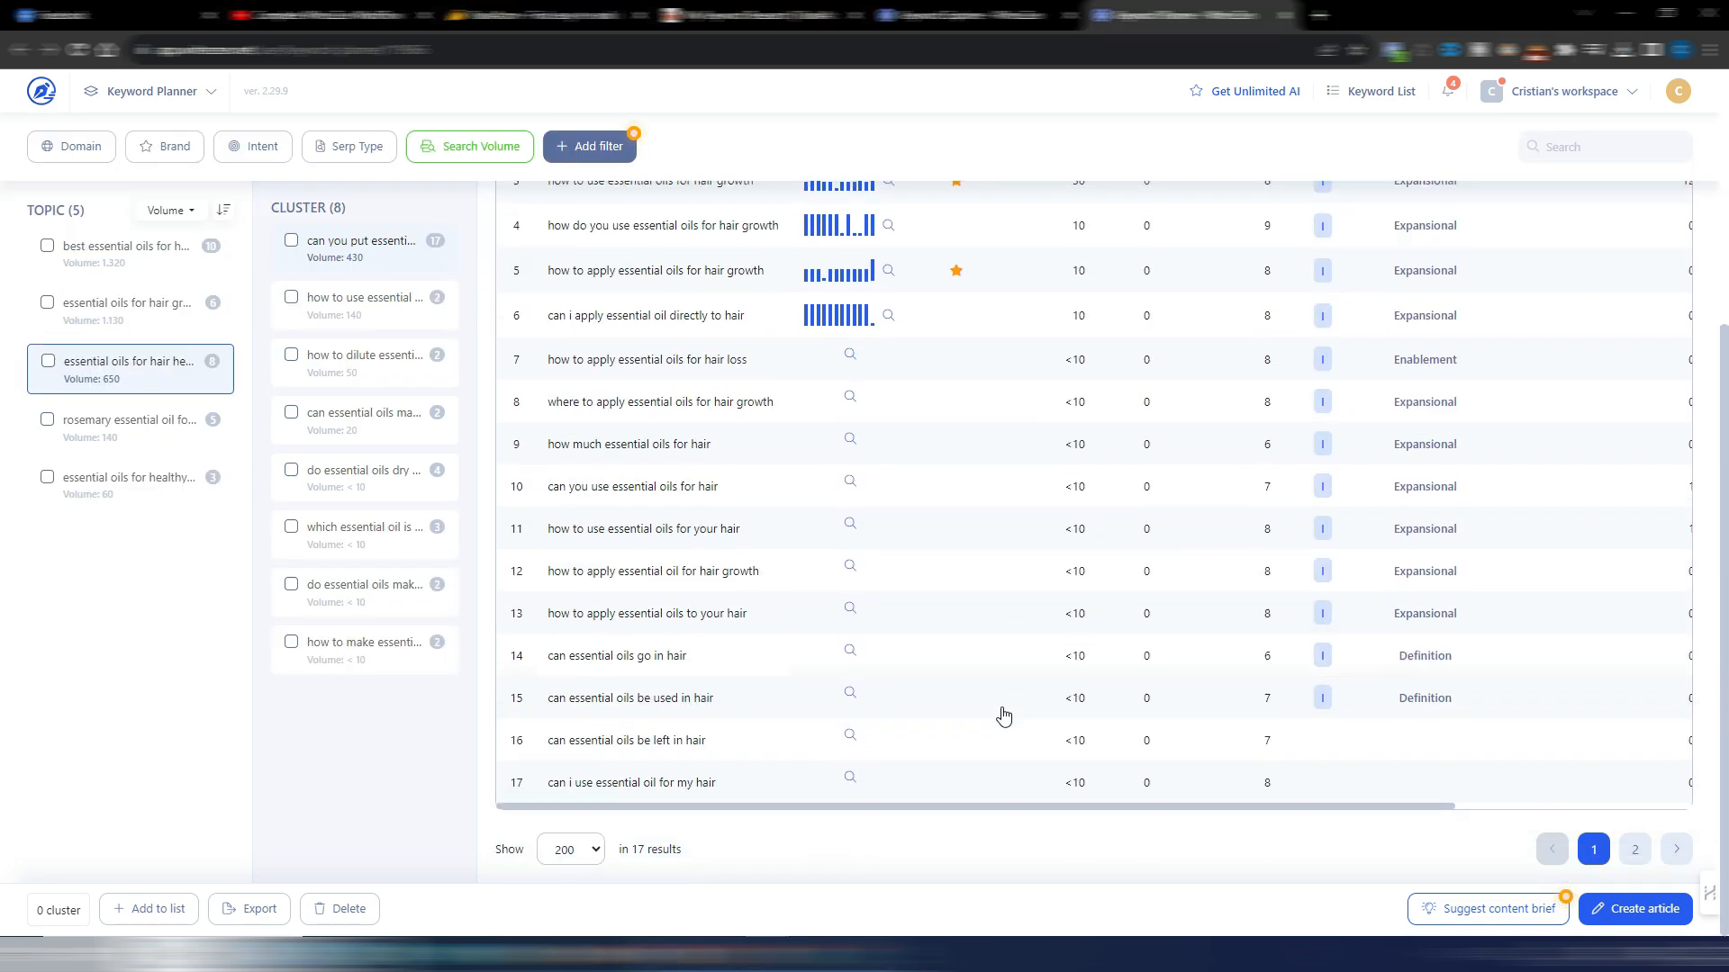
{"action": "scroll", "coordinate": [1013, 810], "scroll_direction": "right", "scroll_amount": 3}
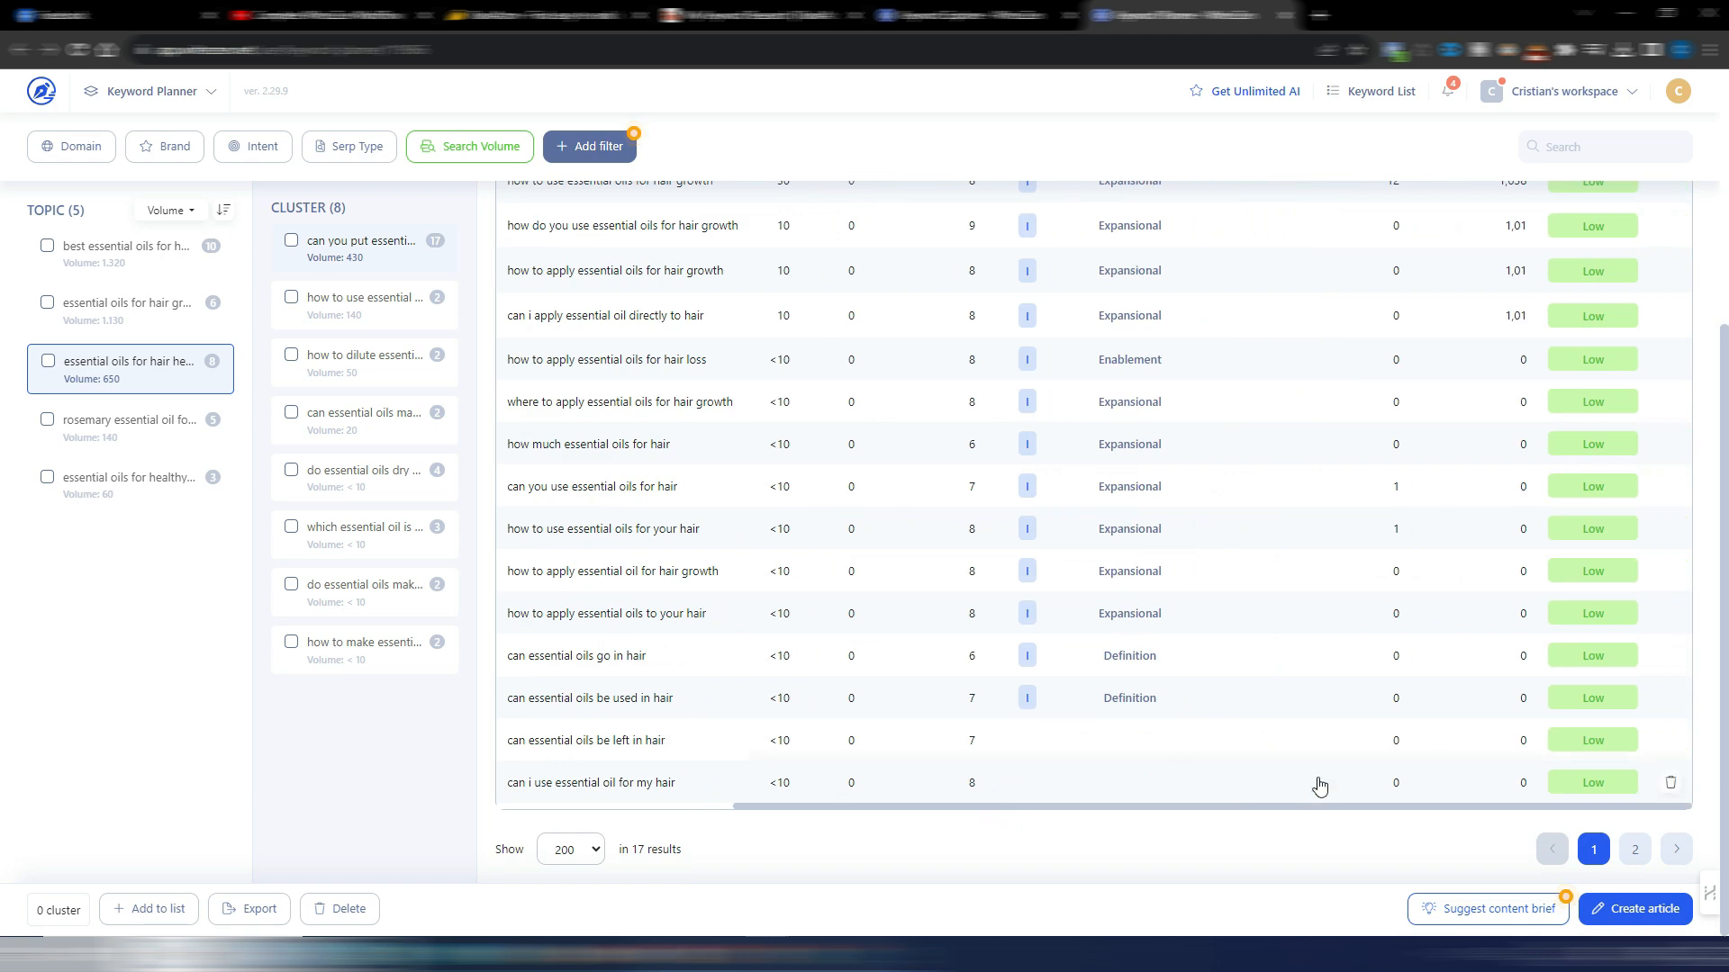
{"action": "scroll", "coordinate": [1347, 679], "scroll_direction": "up", "scroll_amount": 5}
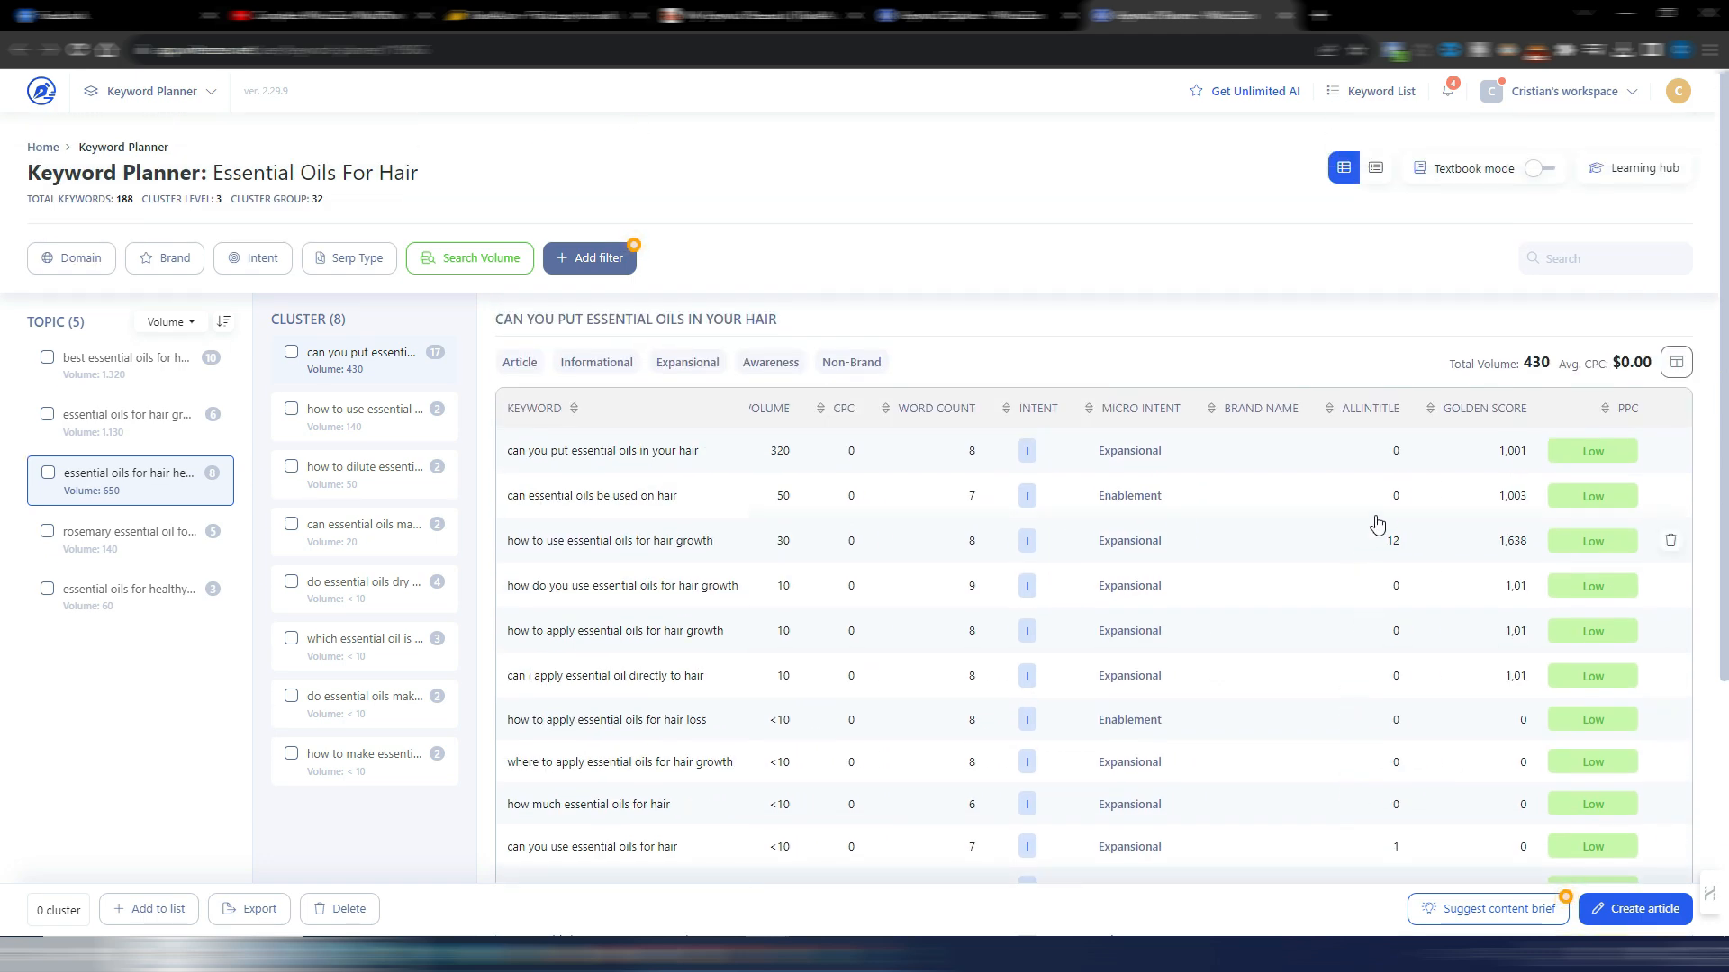
{"action": "scroll", "coordinate": [1355, 553], "scroll_direction": "down", "scroll_amount": 1}
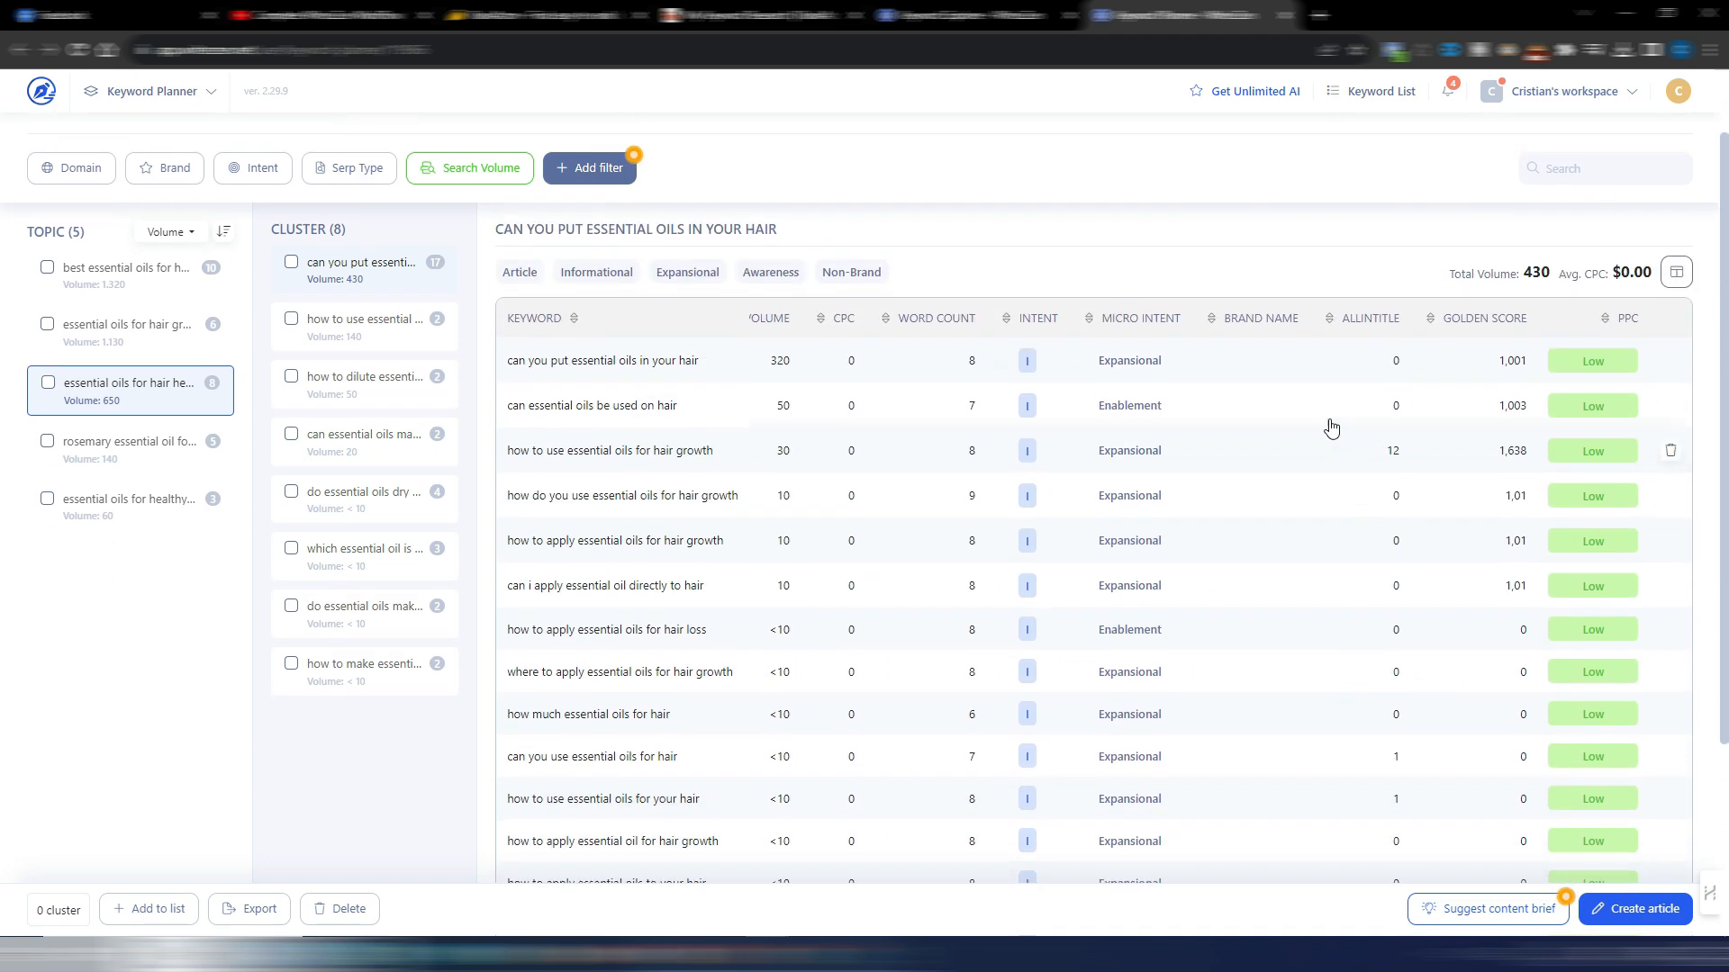
{"action": "left_click", "coordinate": [1676, 272]}
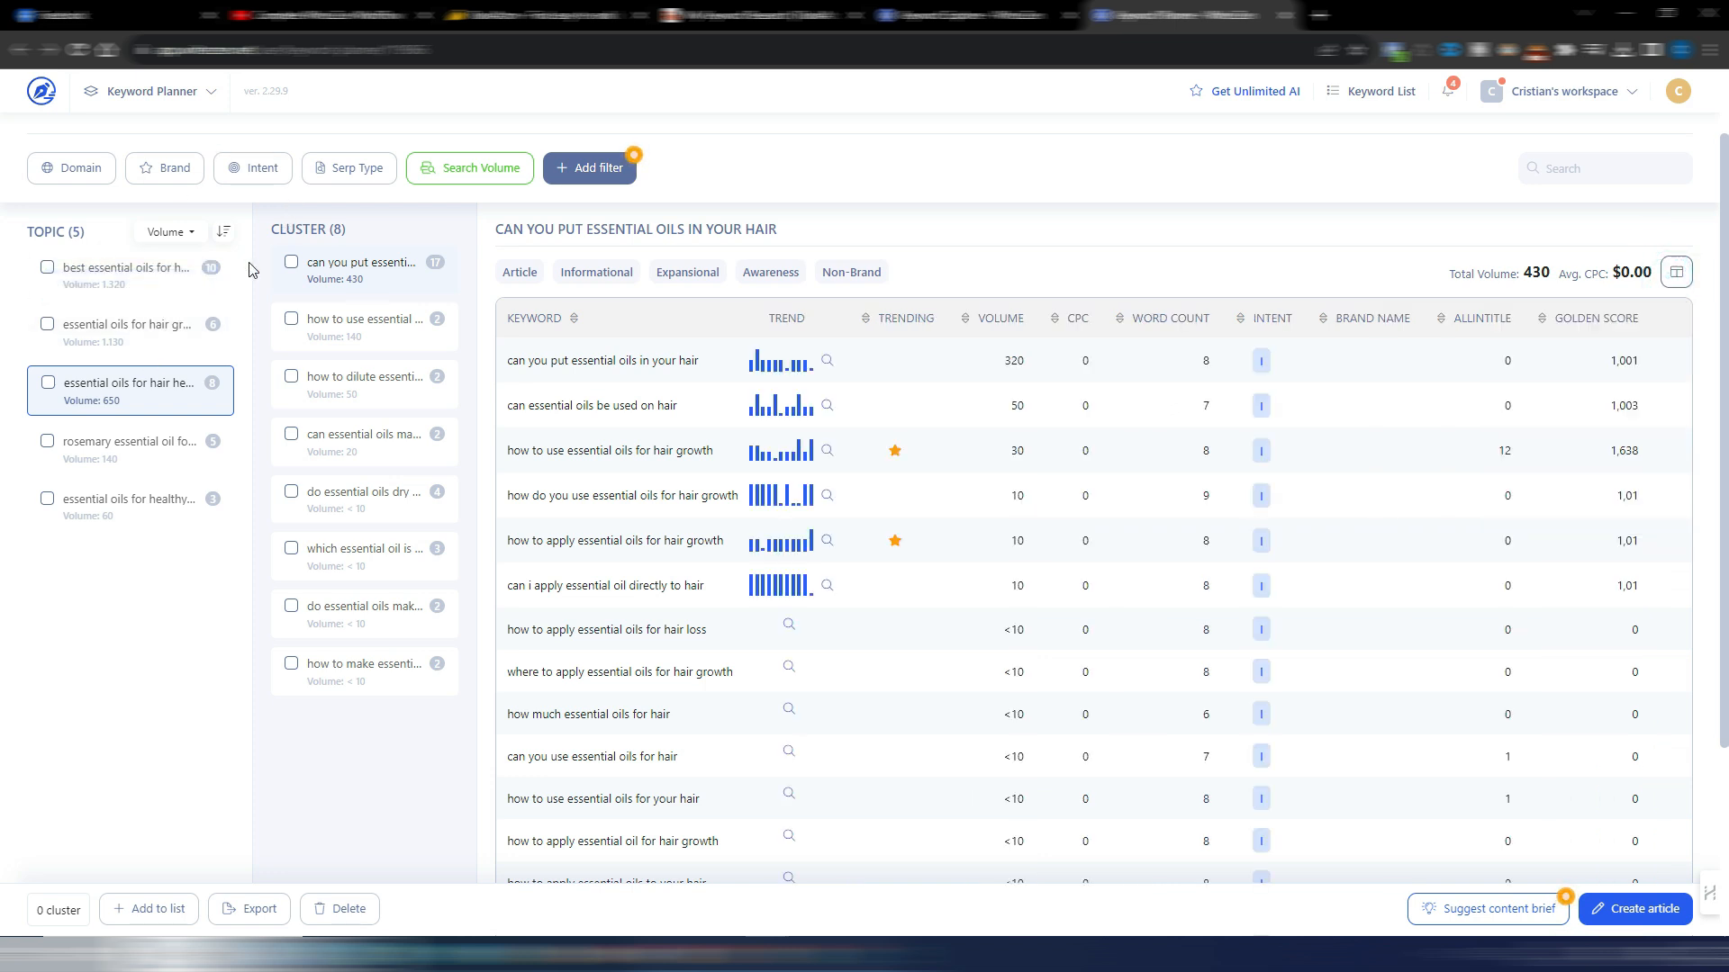
- Open the lavender cluster in the "best essential oils" topic and sort its keywords by Allintitle in ascending order
{"action": "left_click", "coordinate": [155, 280]}
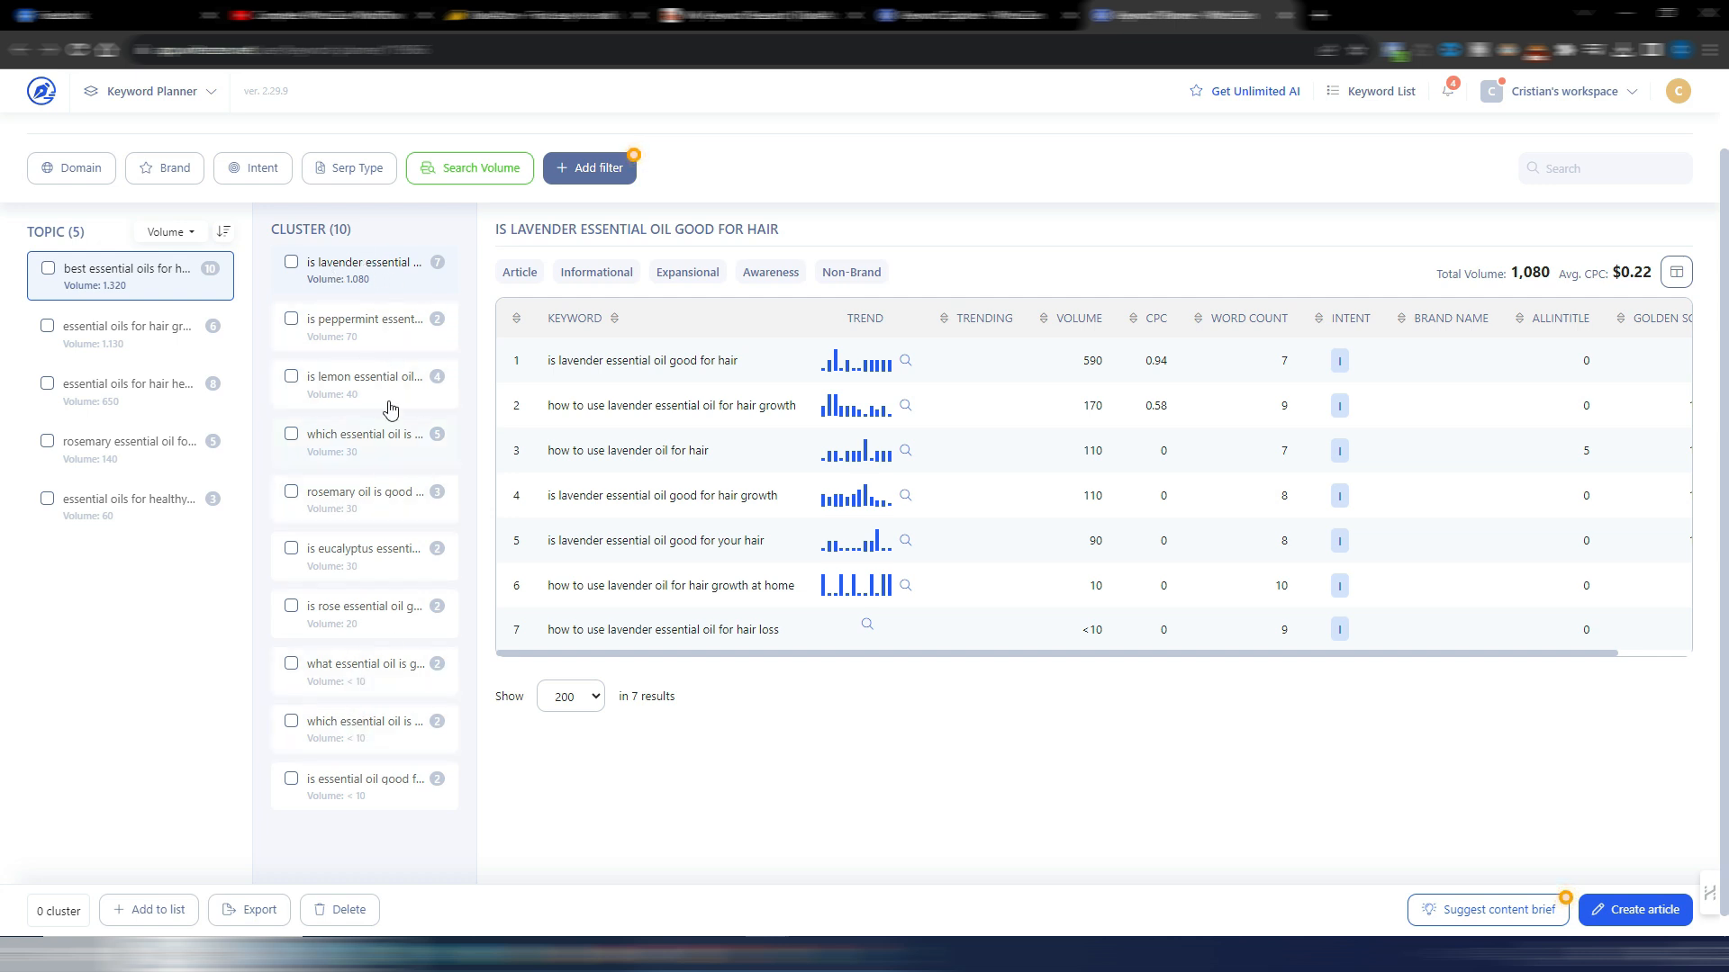
{"action": "left_click", "coordinate": [385, 267]}
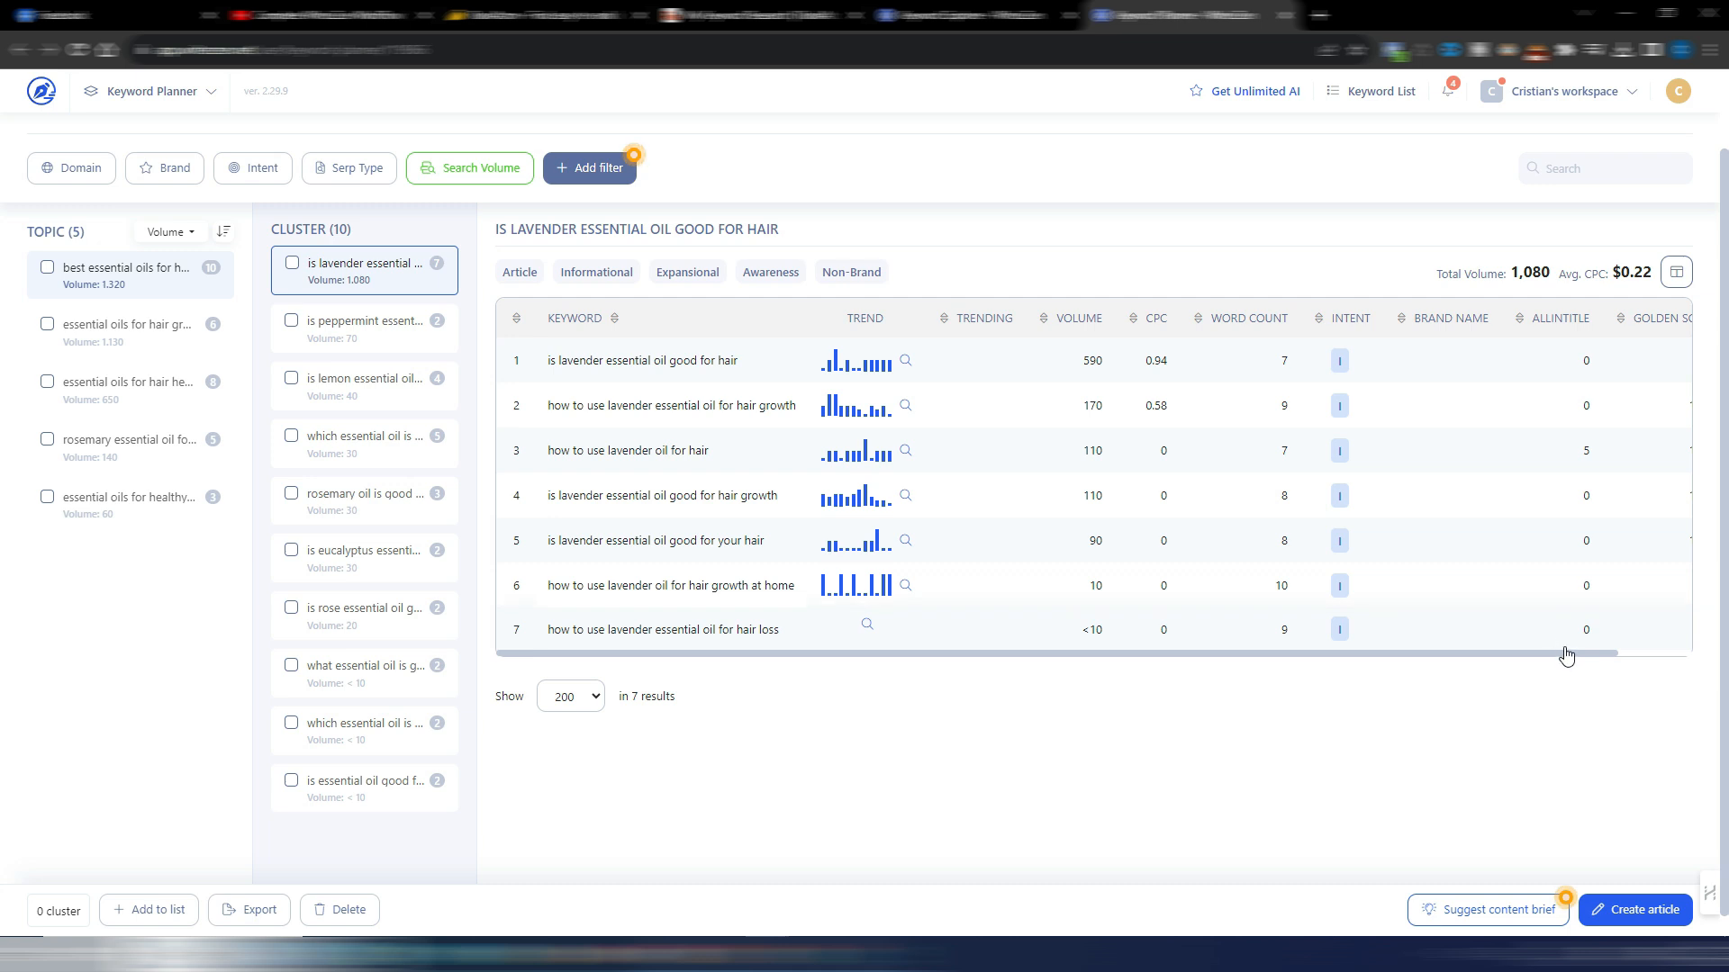
{"action": "left_click_drag", "start_coordinate": [1568, 656], "coordinate": [1641, 654]}
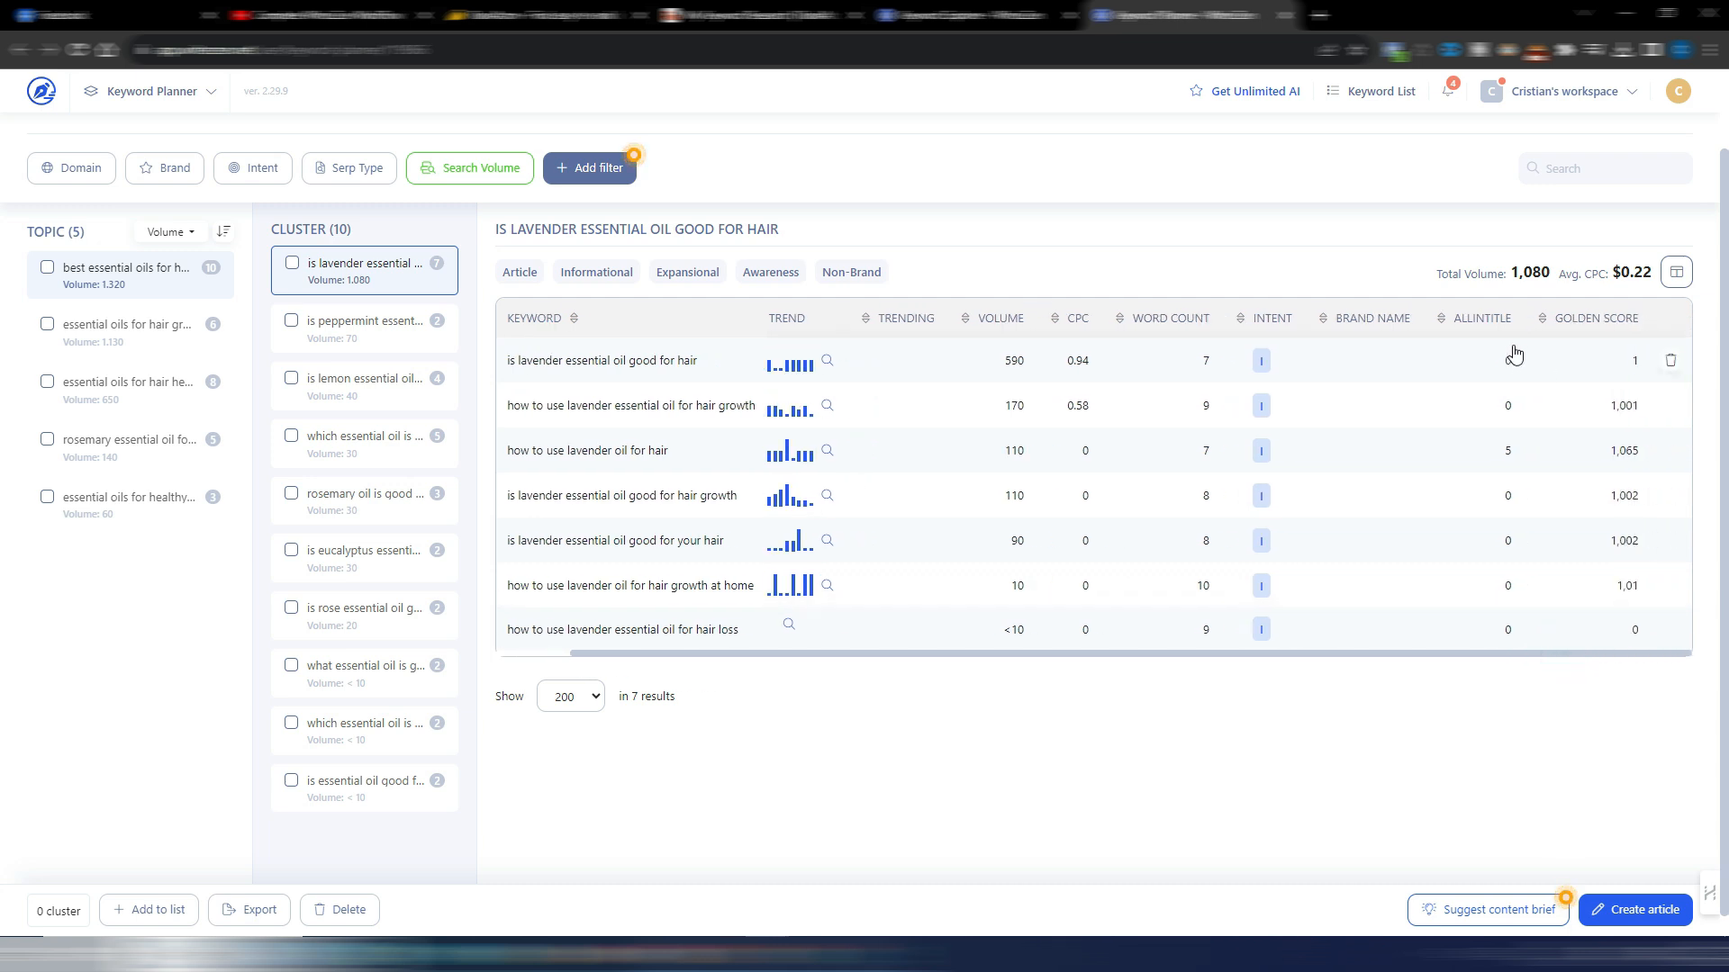
{"action": "left_click", "coordinate": [1443, 325]}
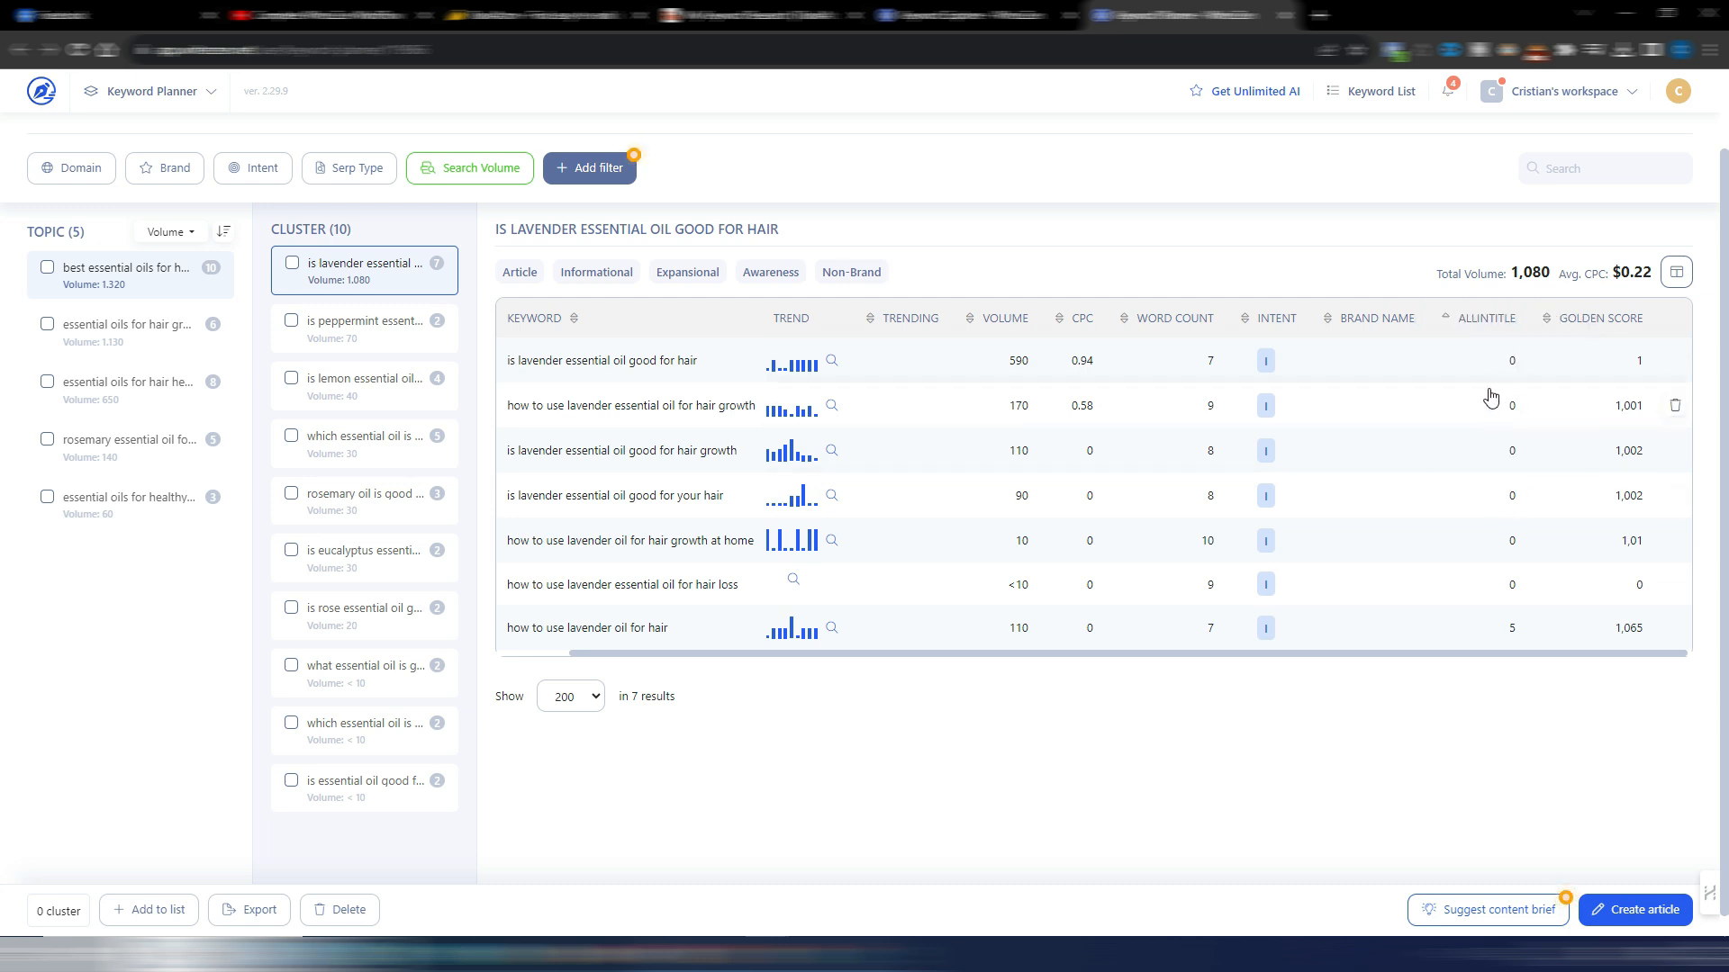
- Compare the volume, Allintitle and Golden Score values of the sorted lavender keywords
{"action": "scroll", "coordinate": [844, 658], "scroll_direction": "left", "scroll_amount": 3}
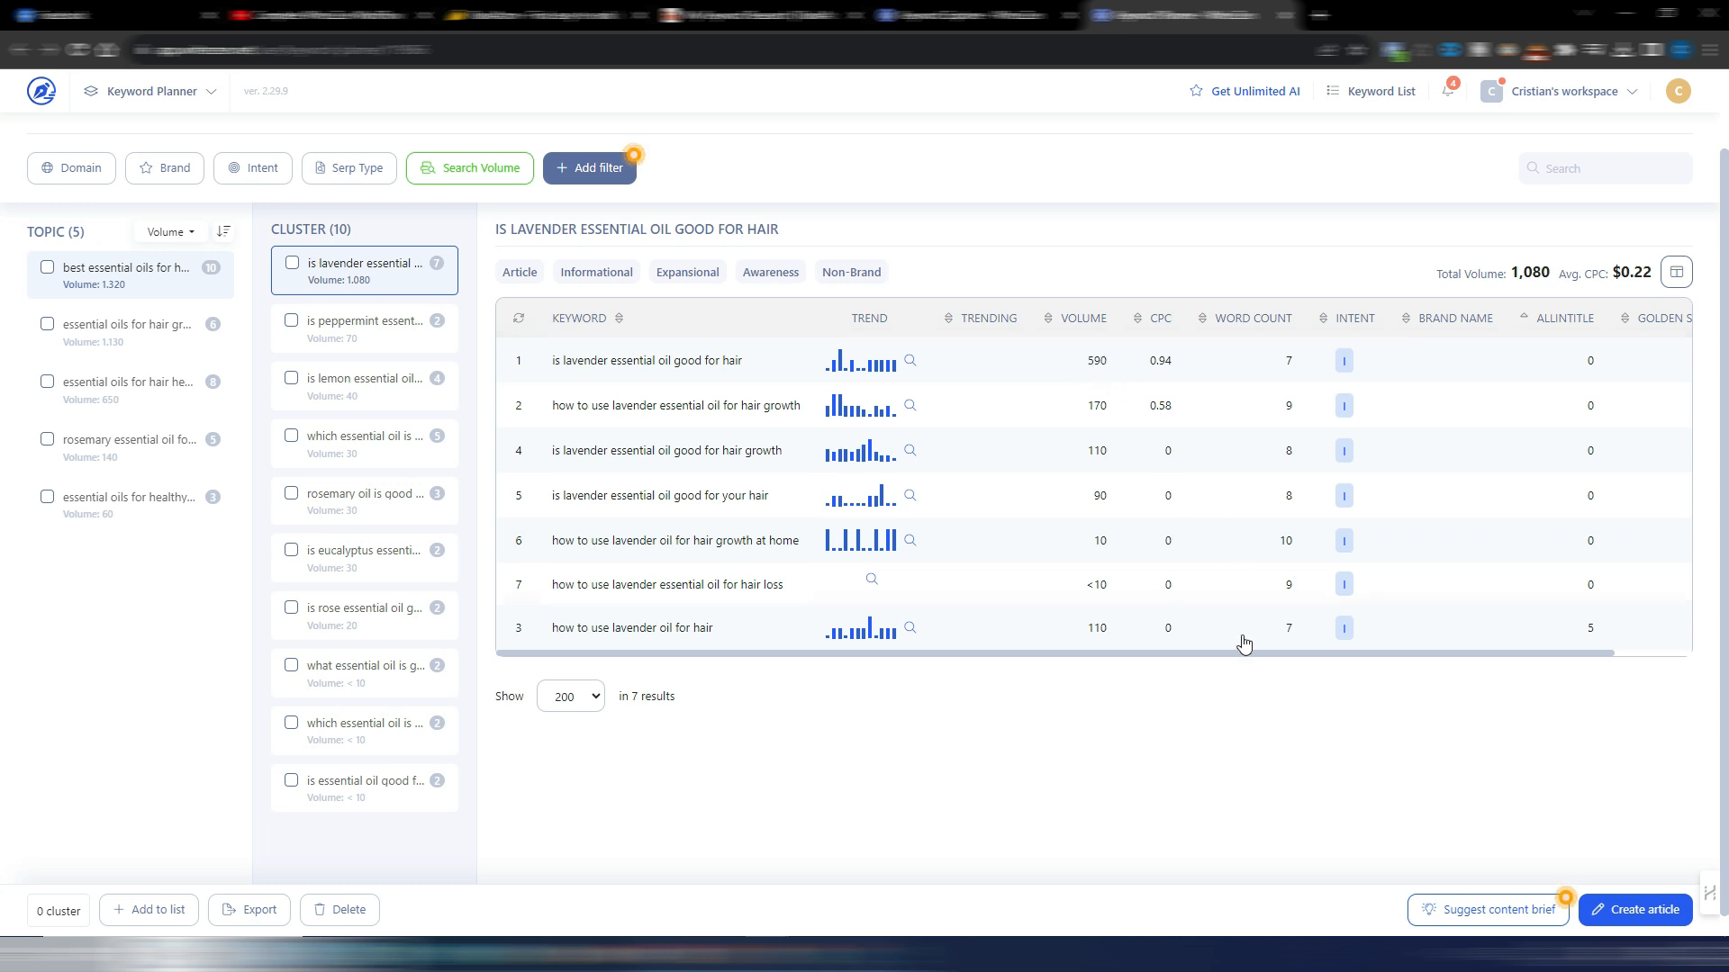
{"action": "left_click_drag", "start_coordinate": [1240, 654], "coordinate": [1320, 656]}
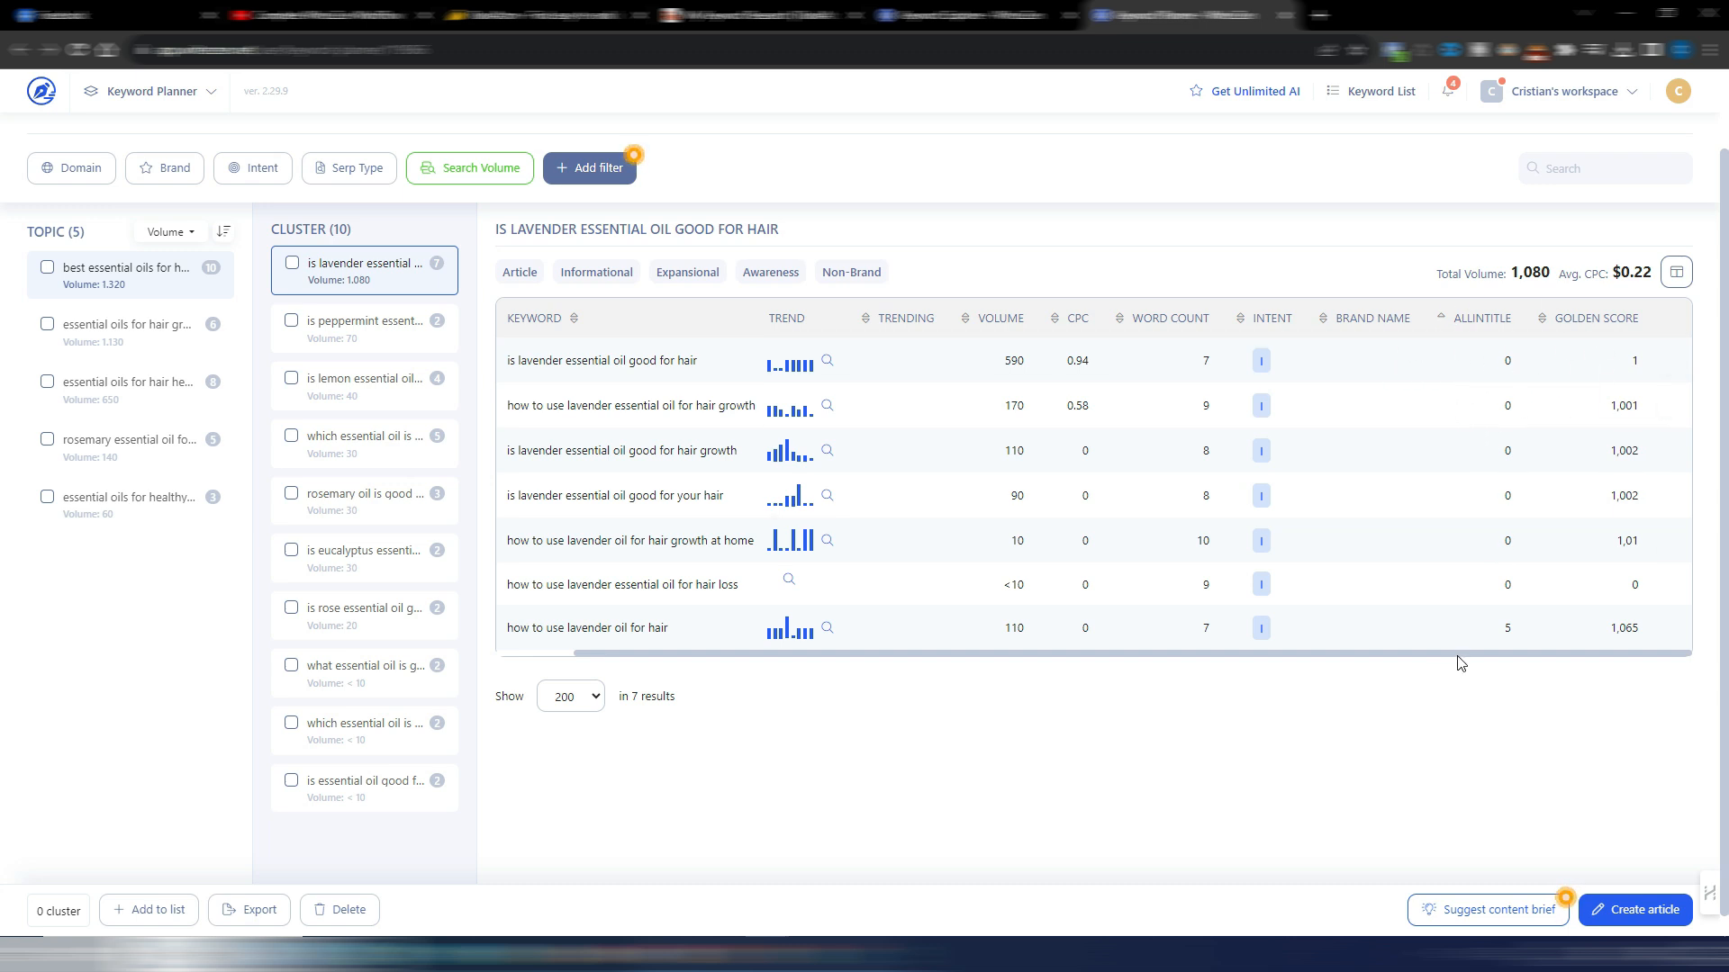
{"action": "left_click_drag", "start_coordinate": [1455, 653], "coordinate": [1366, 662]}
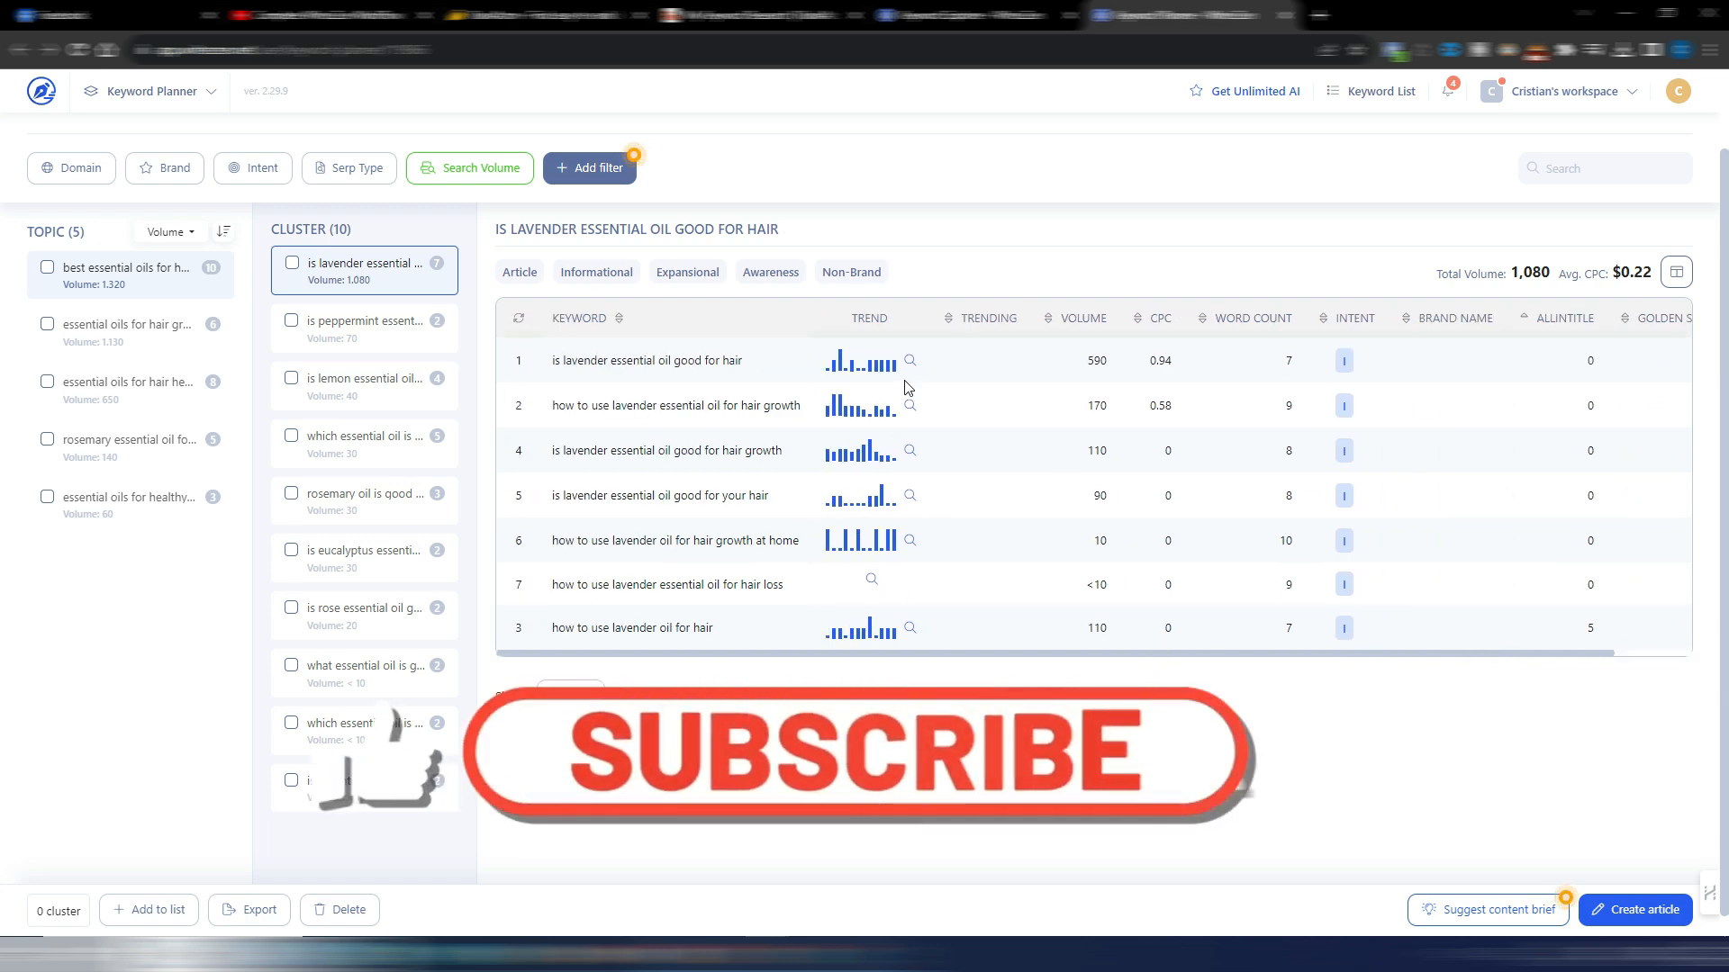
- Review the search volume history and SERP overview of "is lavender essential oil good for hair", and check the cluster's Golden Score column
{"action": "left_click", "coordinate": [940, 372]}
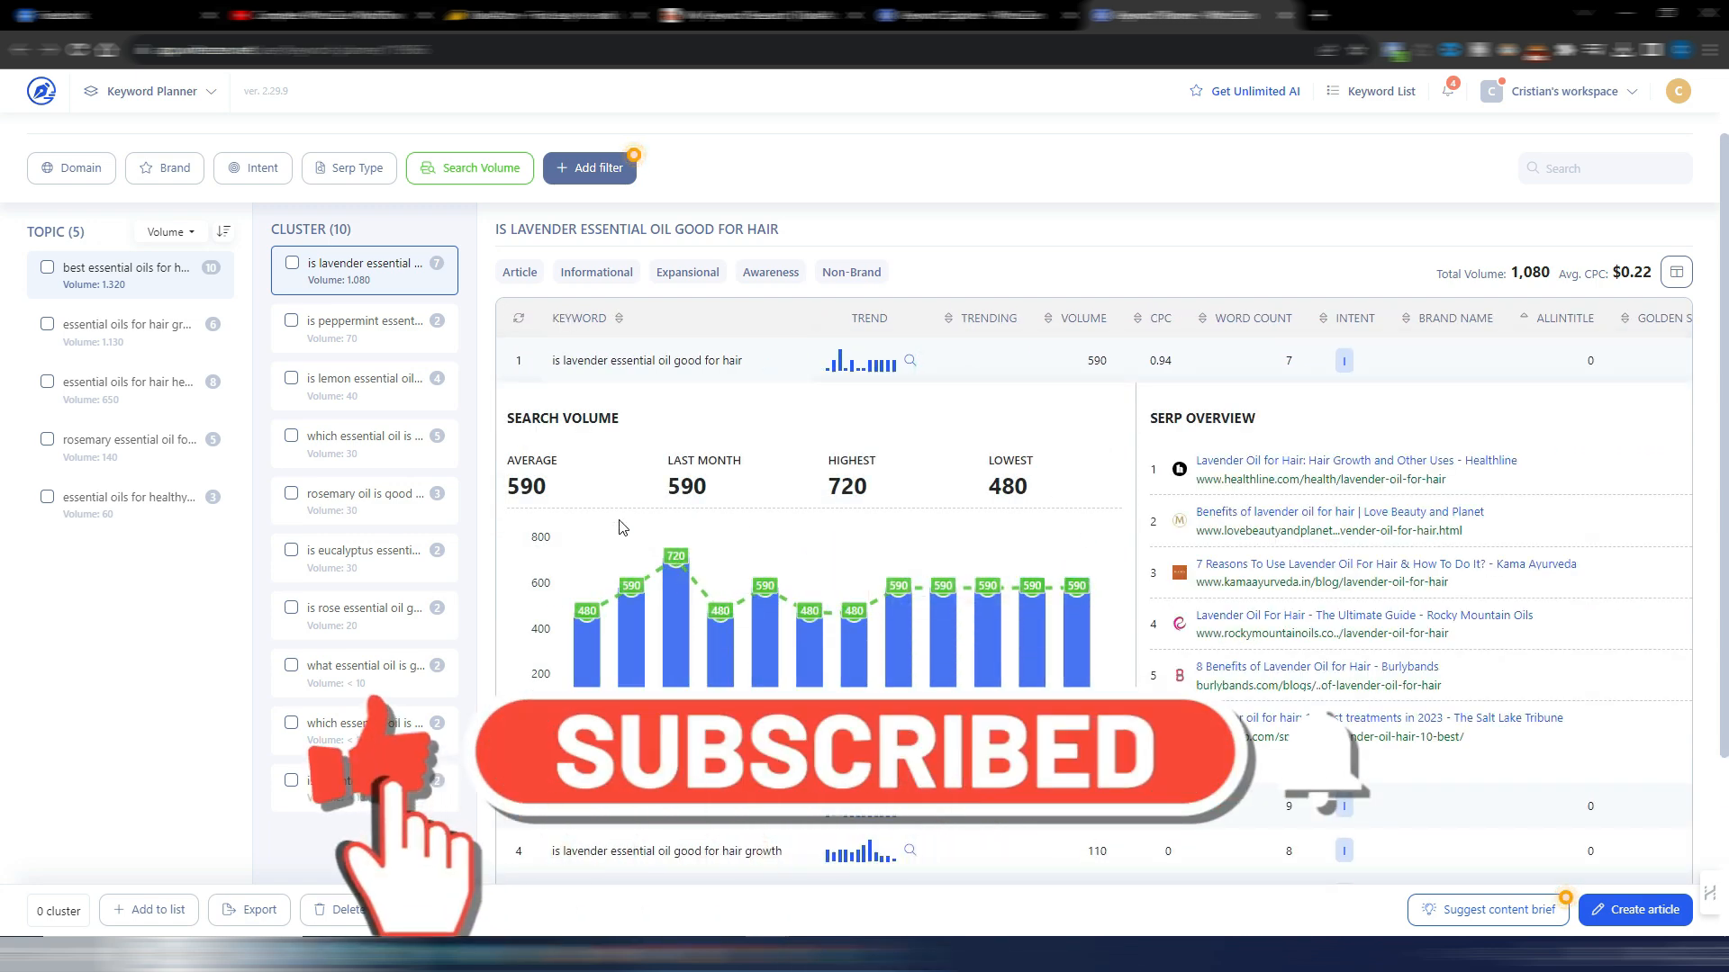
{"action": "left_click", "coordinate": [759, 353]}
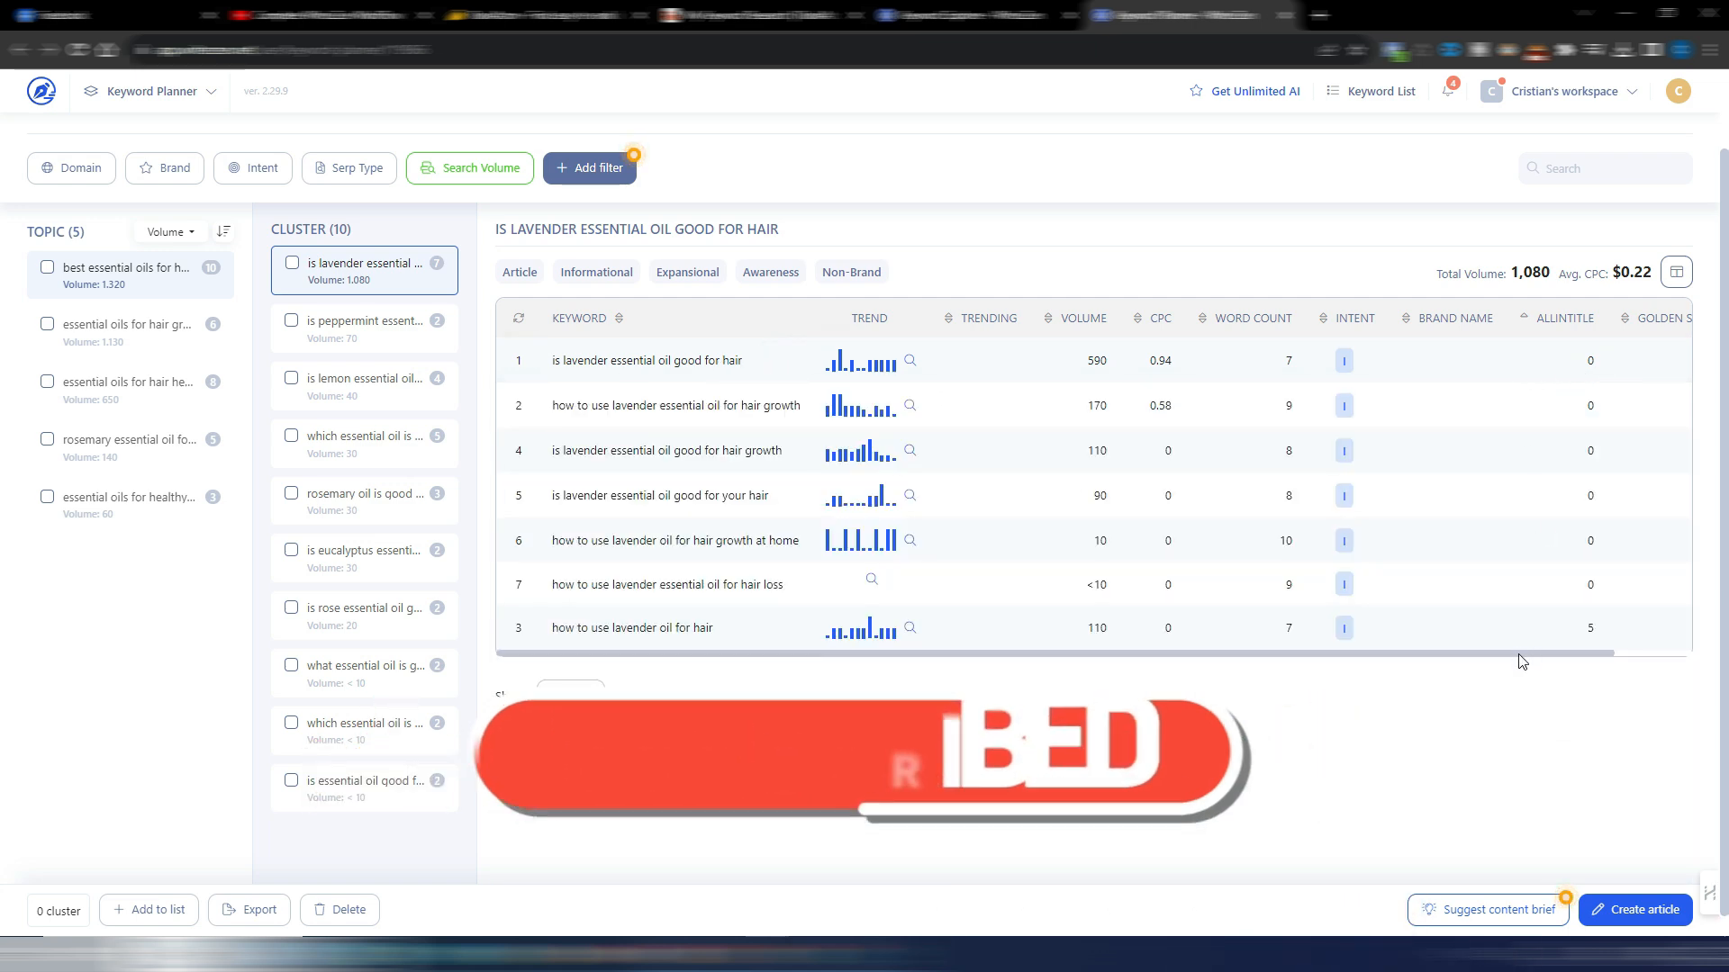
{"action": "scroll", "coordinate": [1524, 649], "scroll_direction": "right", "scroll_amount": 3}
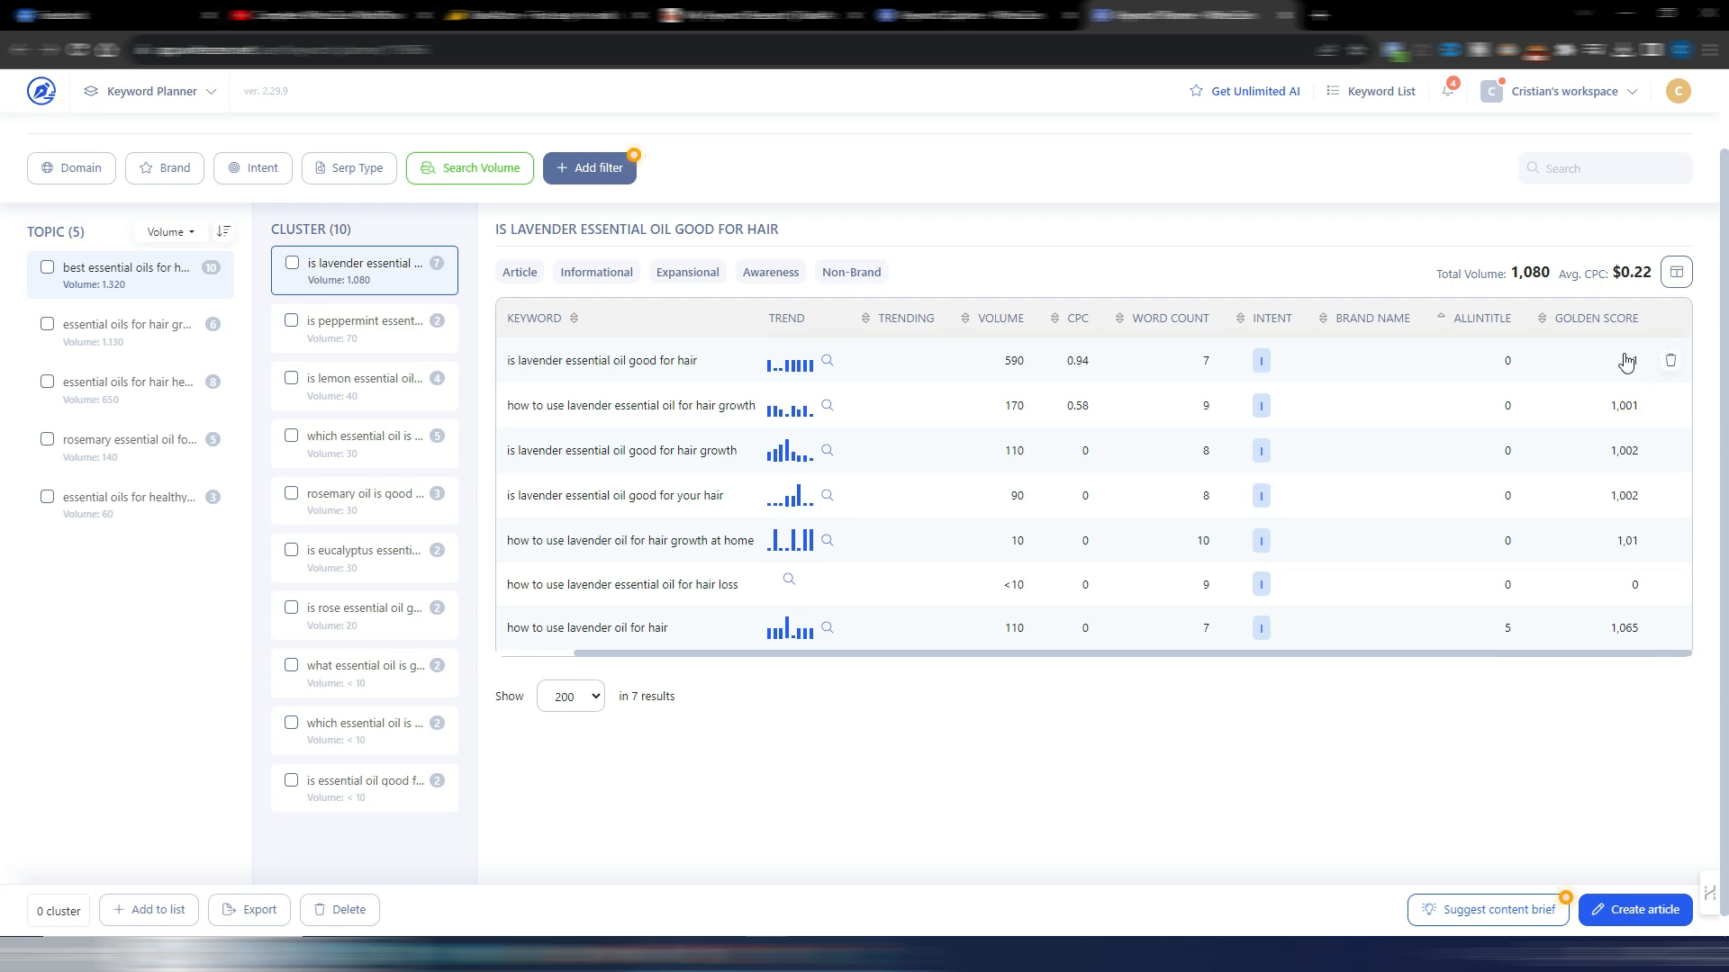
- Compare RankAtom's Essential Oils For Hair report with the lavender cluster's scores in WriterZen
{"action": "left_click", "coordinate": [754, 15]}
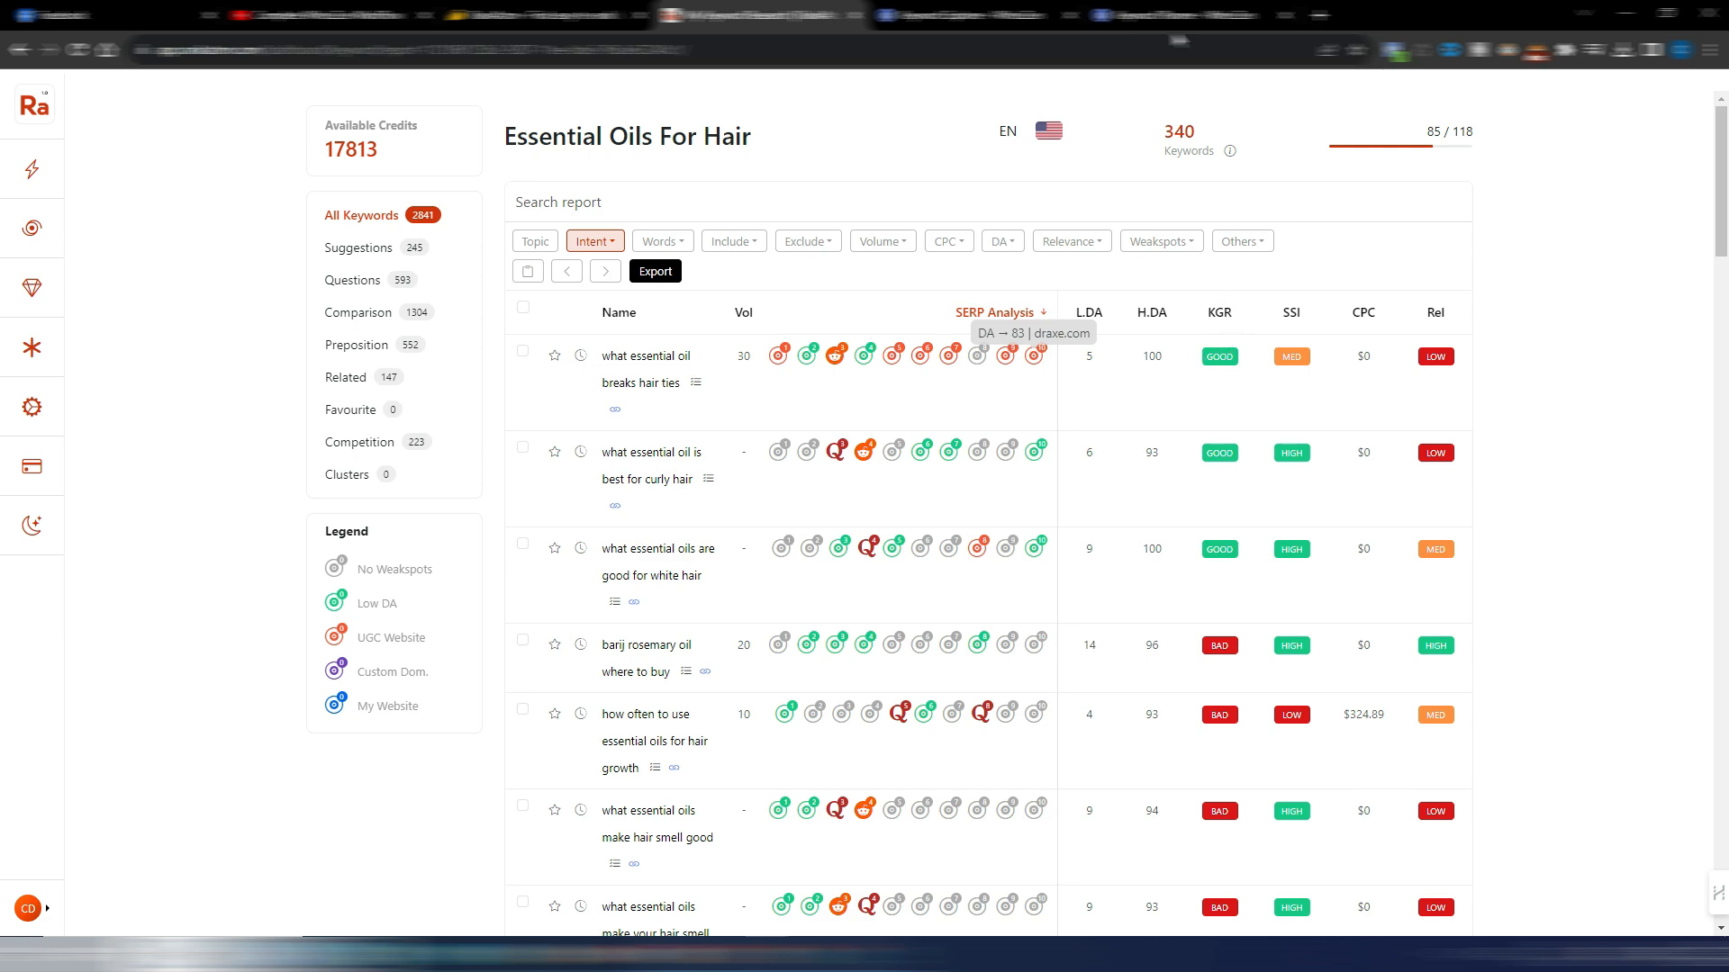
{"action": "left_click", "coordinate": [1182, 16]}
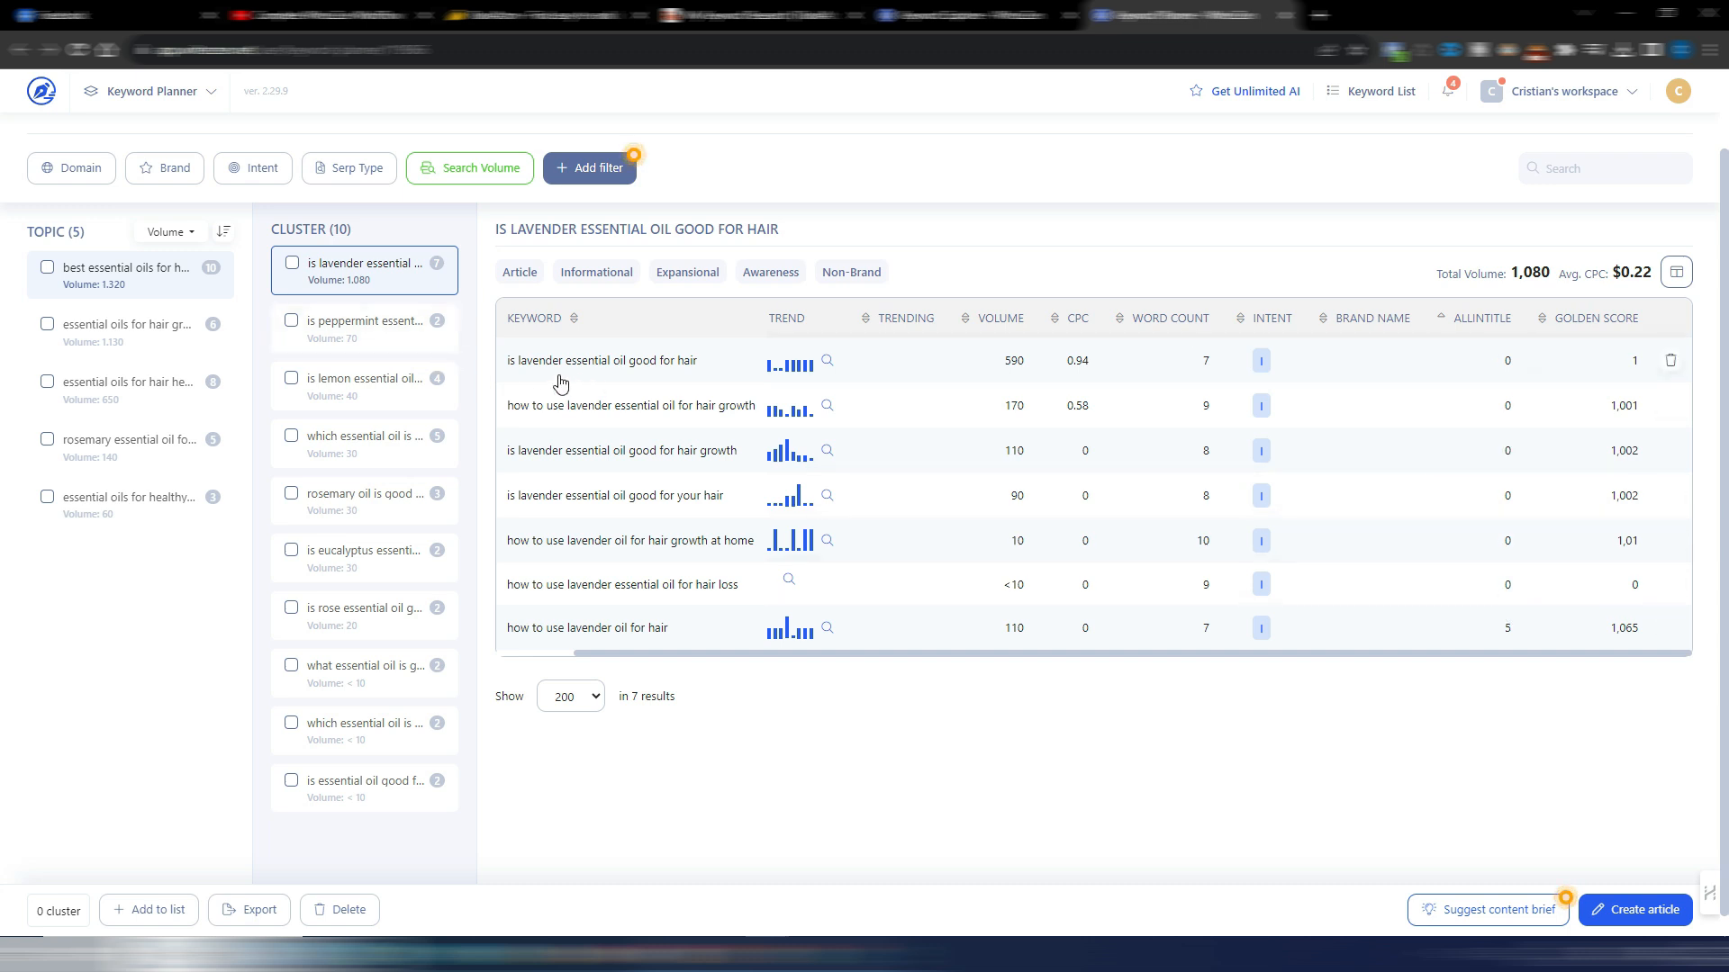
{"action": "left_click_drag", "start_coordinate": [744, 658], "coordinate": [587, 598]}
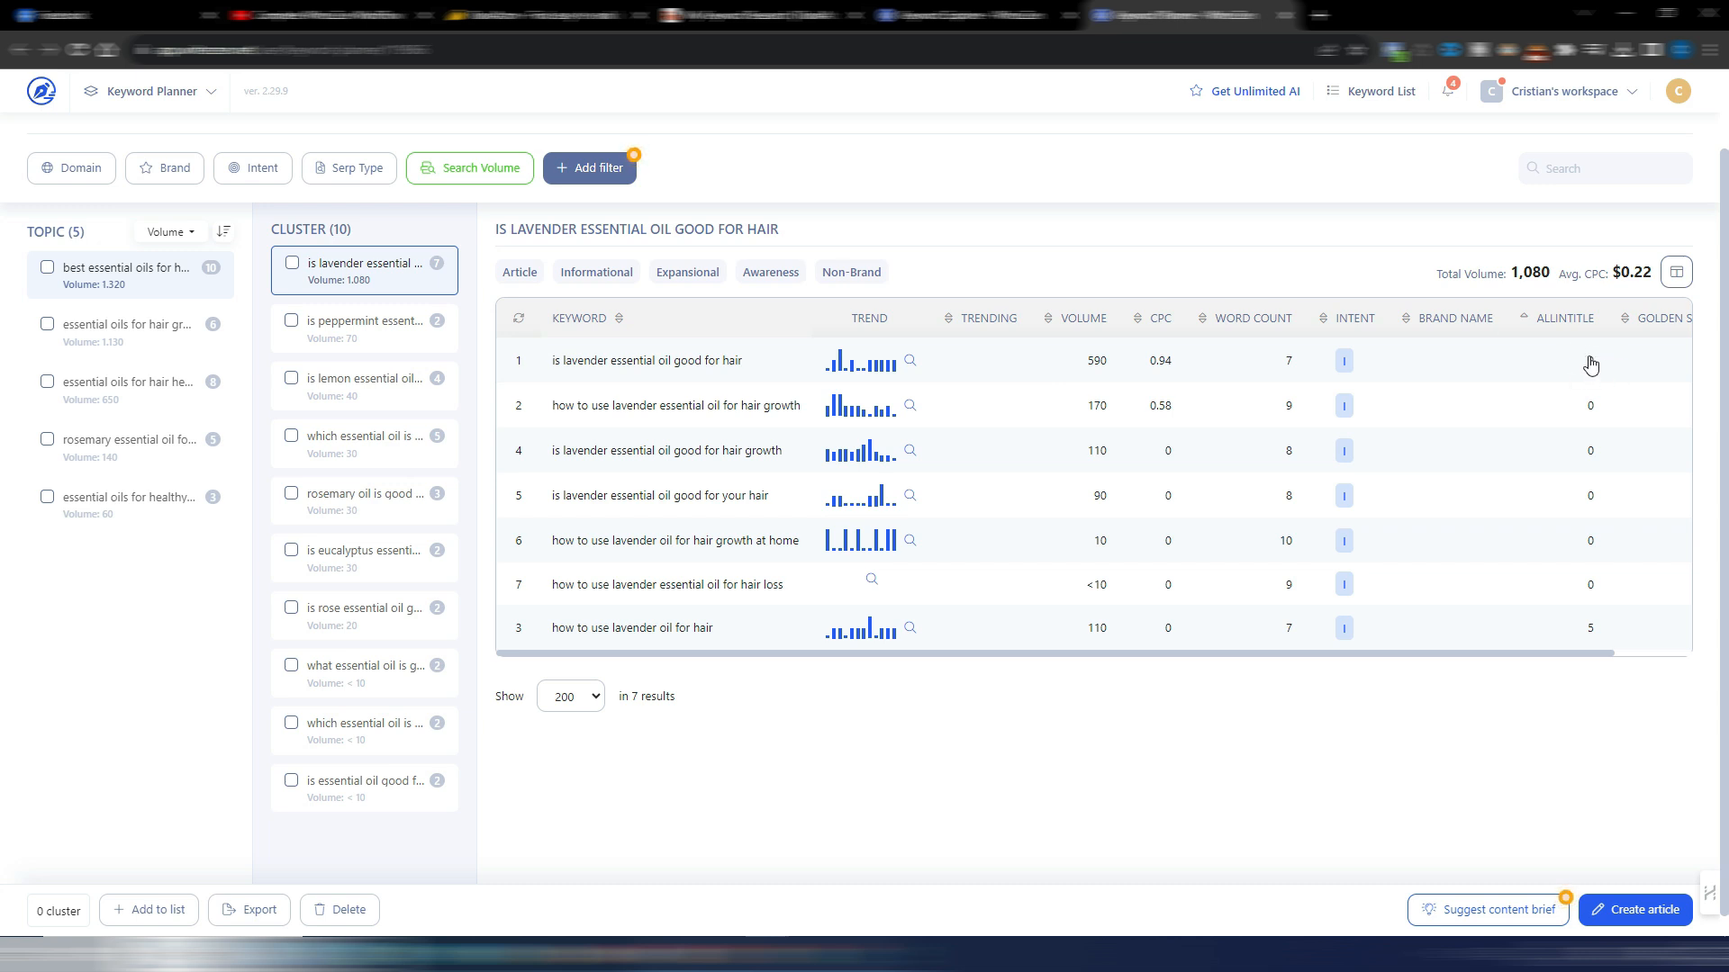
- Recheck the search volume and SERP details of the 590-volume lavender keyword, and look over the cluster's Allintitle values
{"action": "left_click", "coordinate": [950, 365]}
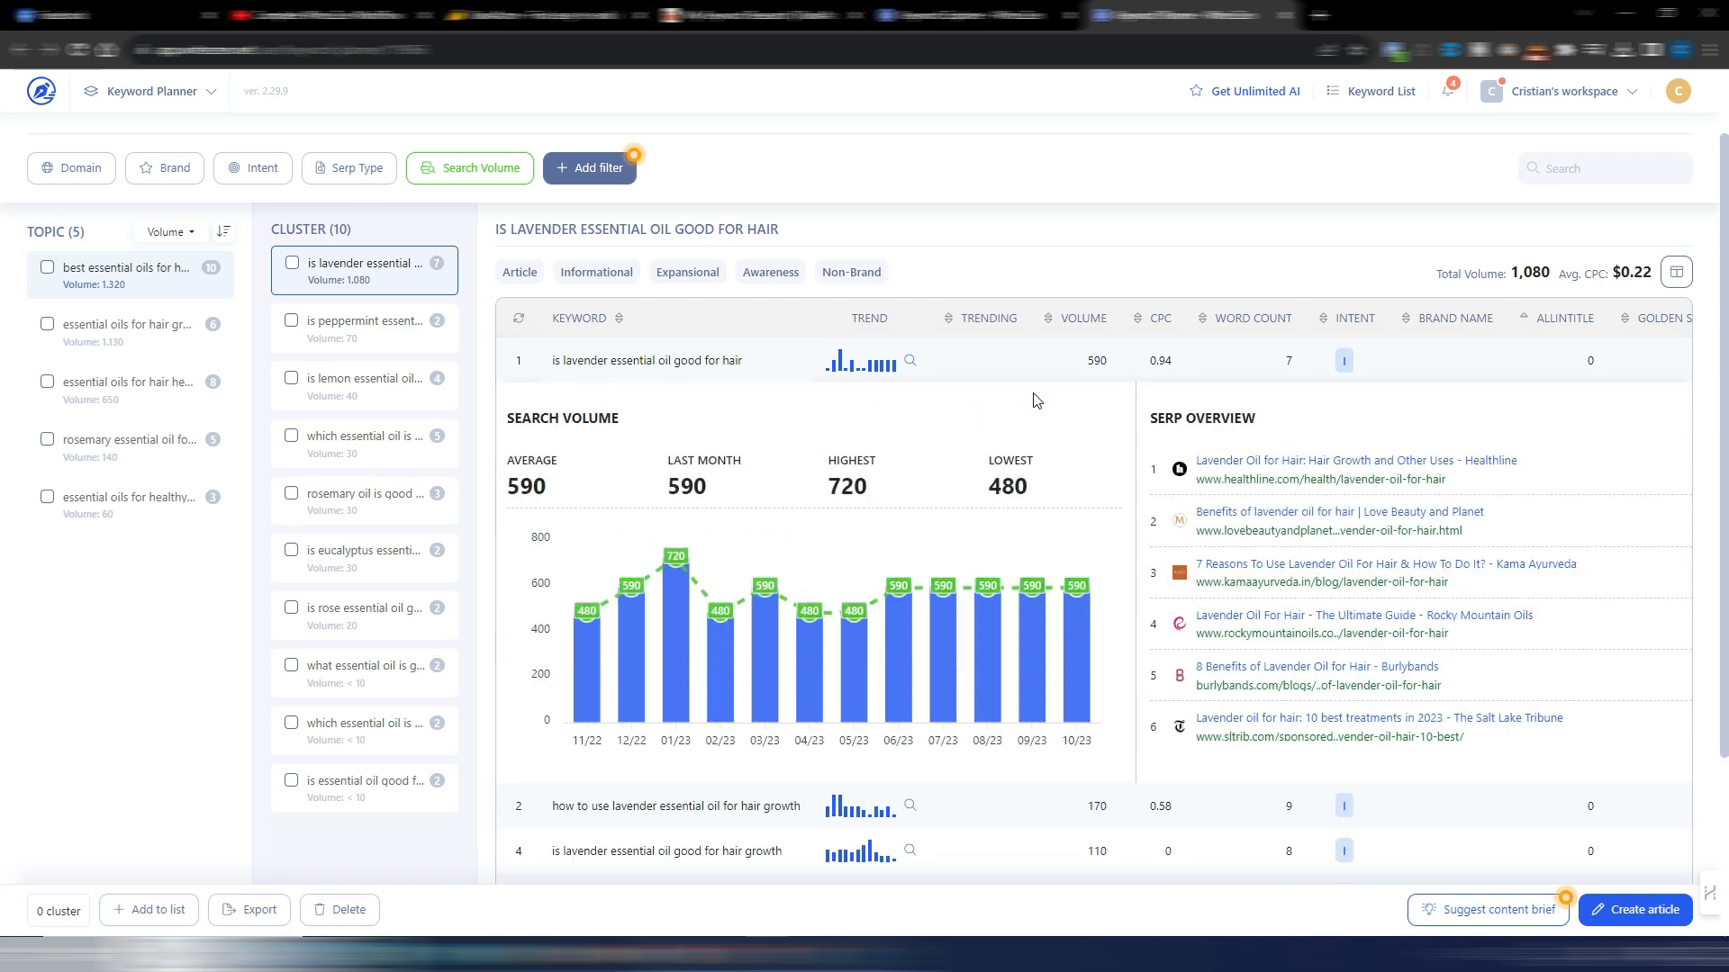
{"action": "left_click", "coordinate": [772, 364]}
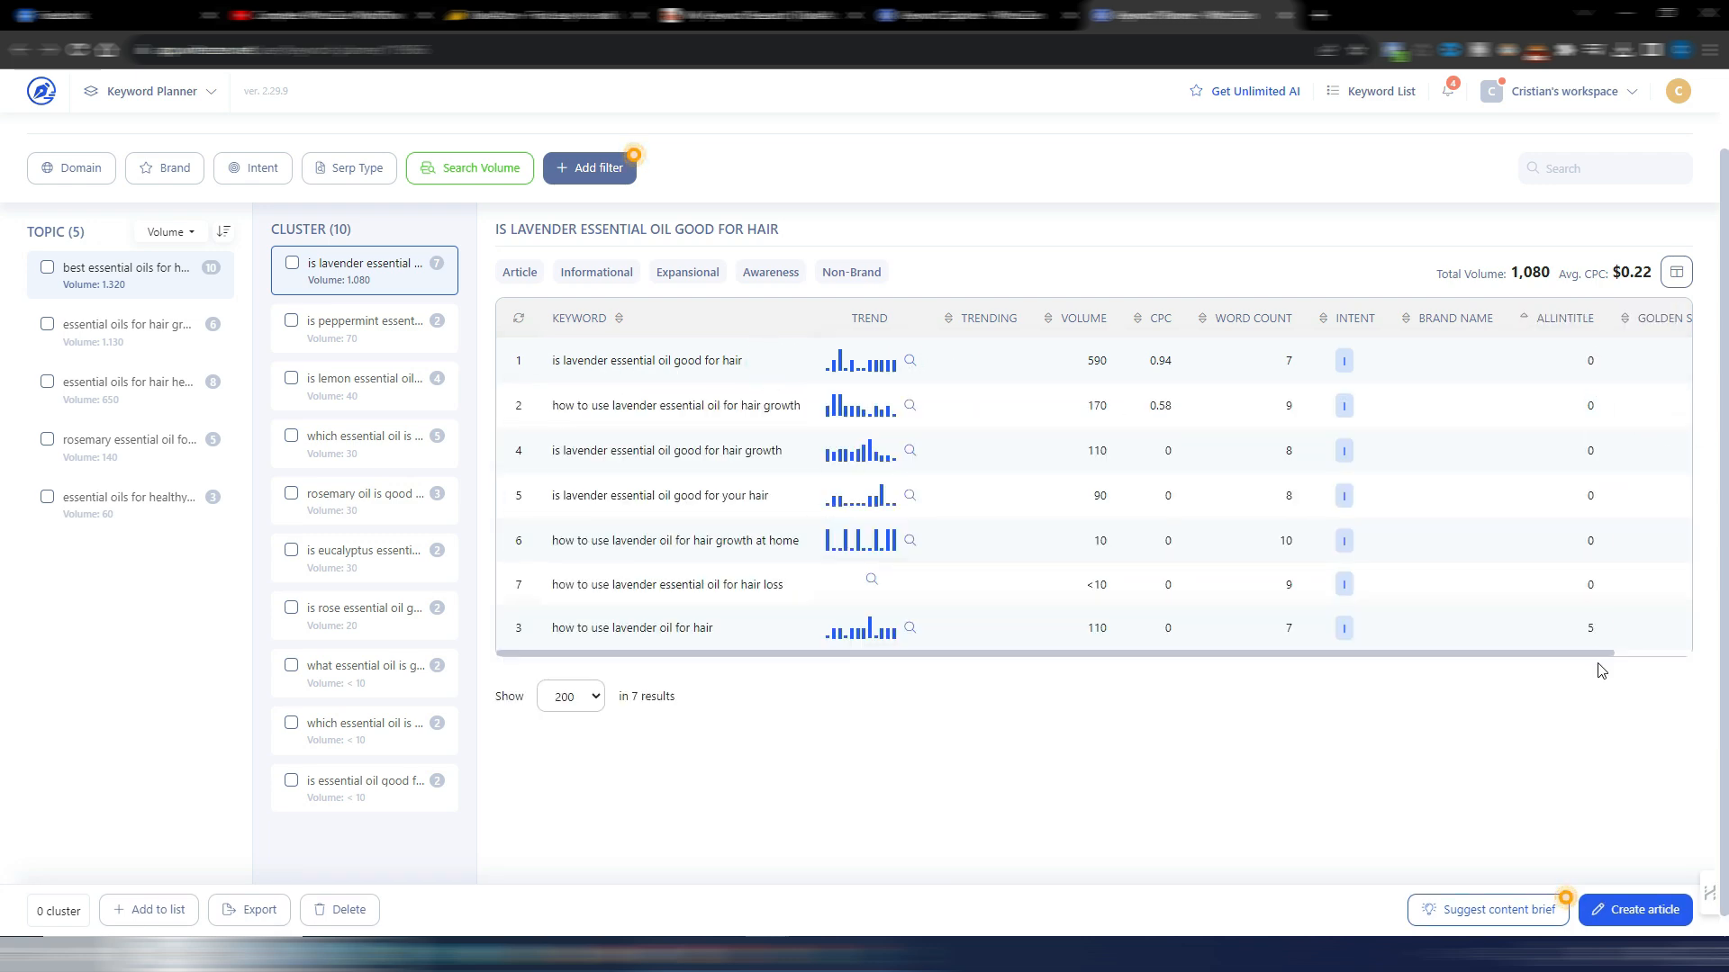
{"action": "scroll", "coordinate": [1568, 486], "scroll_direction": "up", "scroll_amount": 2}
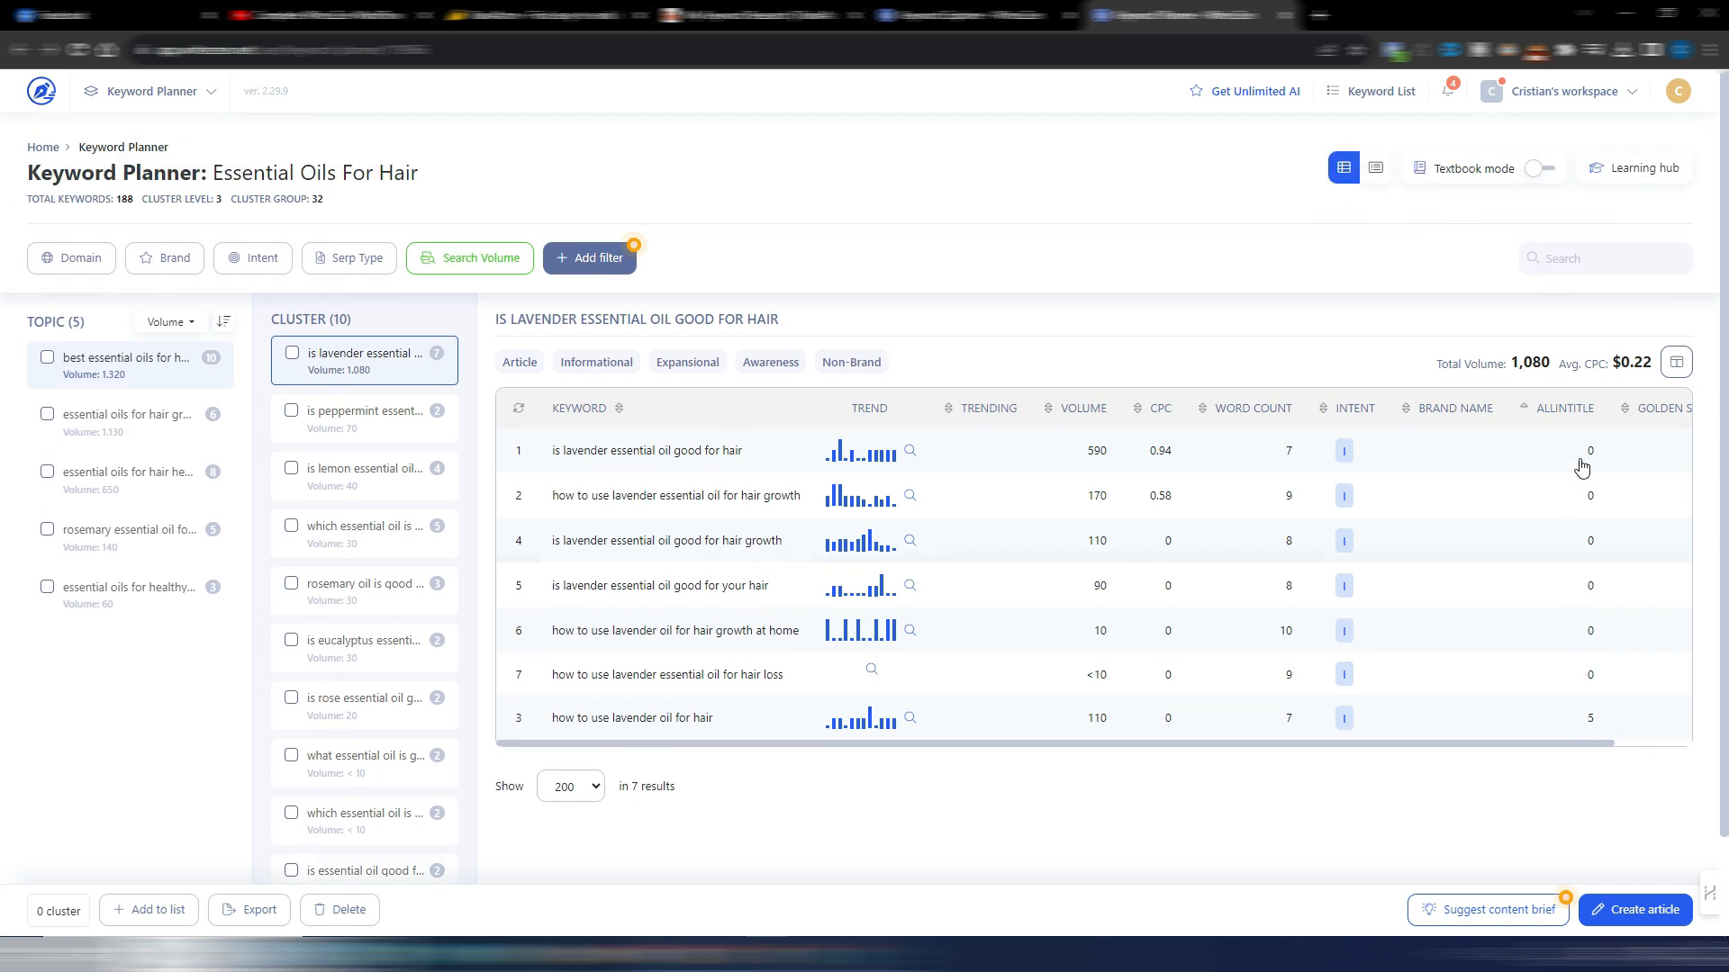
{"action": "left_click_drag", "start_coordinate": [1448, 744], "coordinate": [1308, 741]}
{"action": "left_click", "coordinate": [731, 745]}
- Open the "is lemon essential oil good for hair" cluster and review its Allintitle and Golden Score values
{"action": "left_click", "coordinate": [354, 477]}
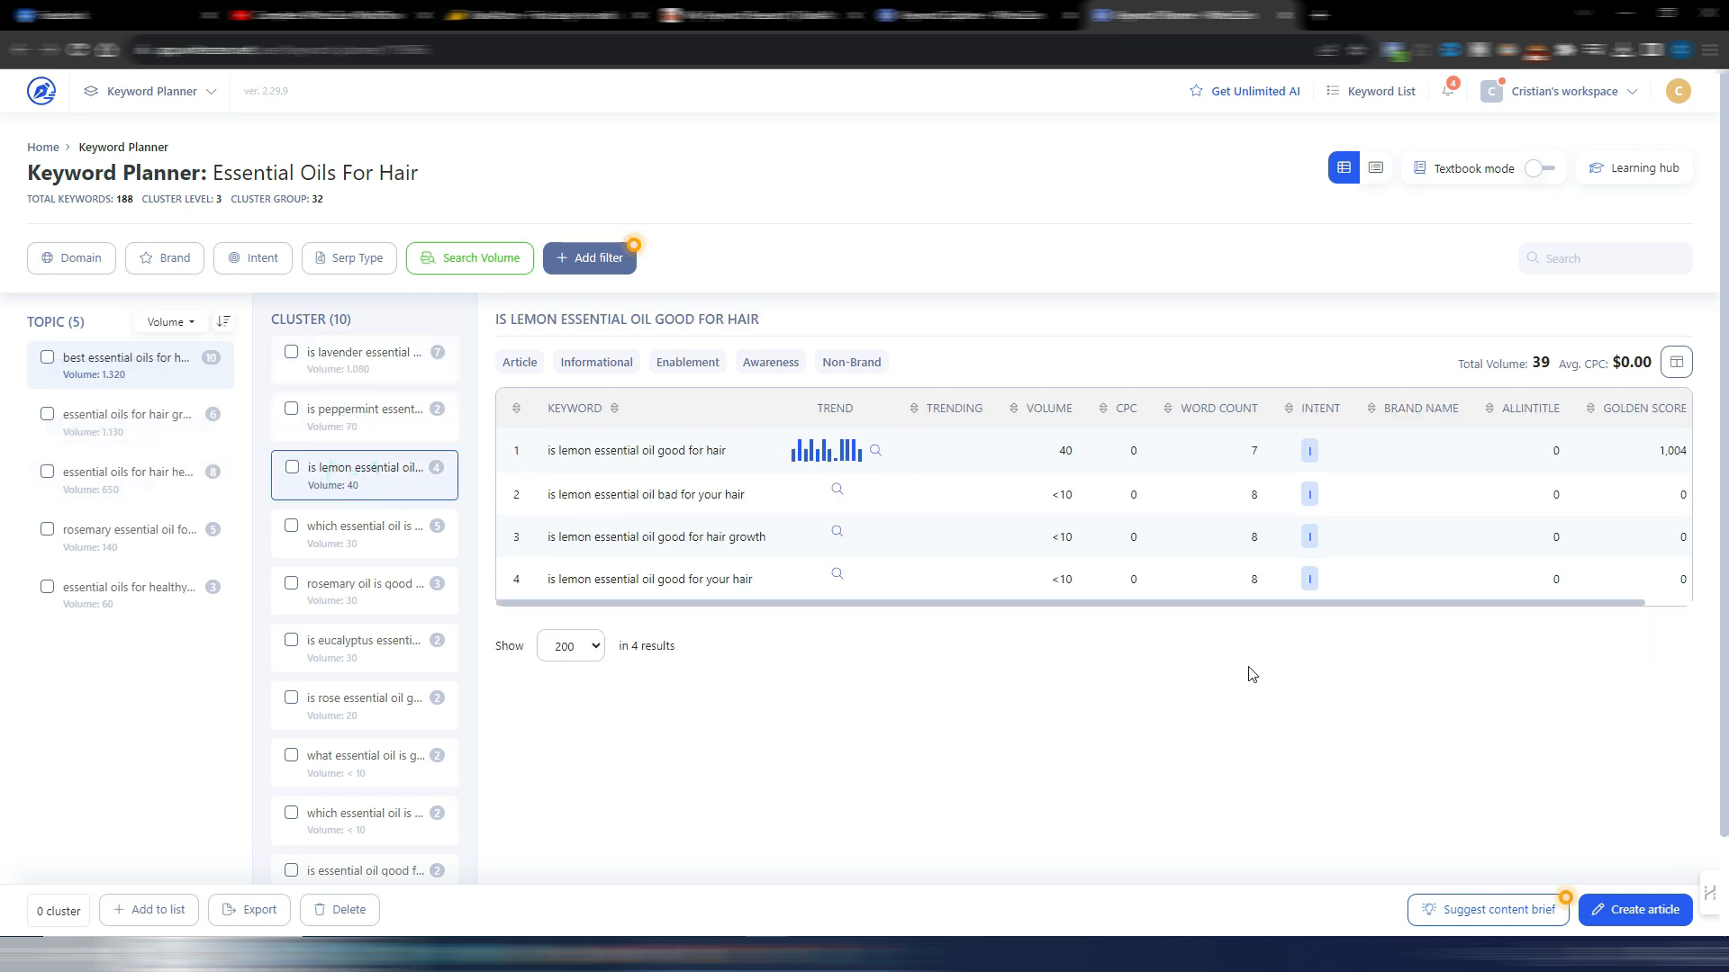
{"action": "scroll", "coordinate": [1258, 605], "scroll_direction": "right", "scroll_amount": 2}
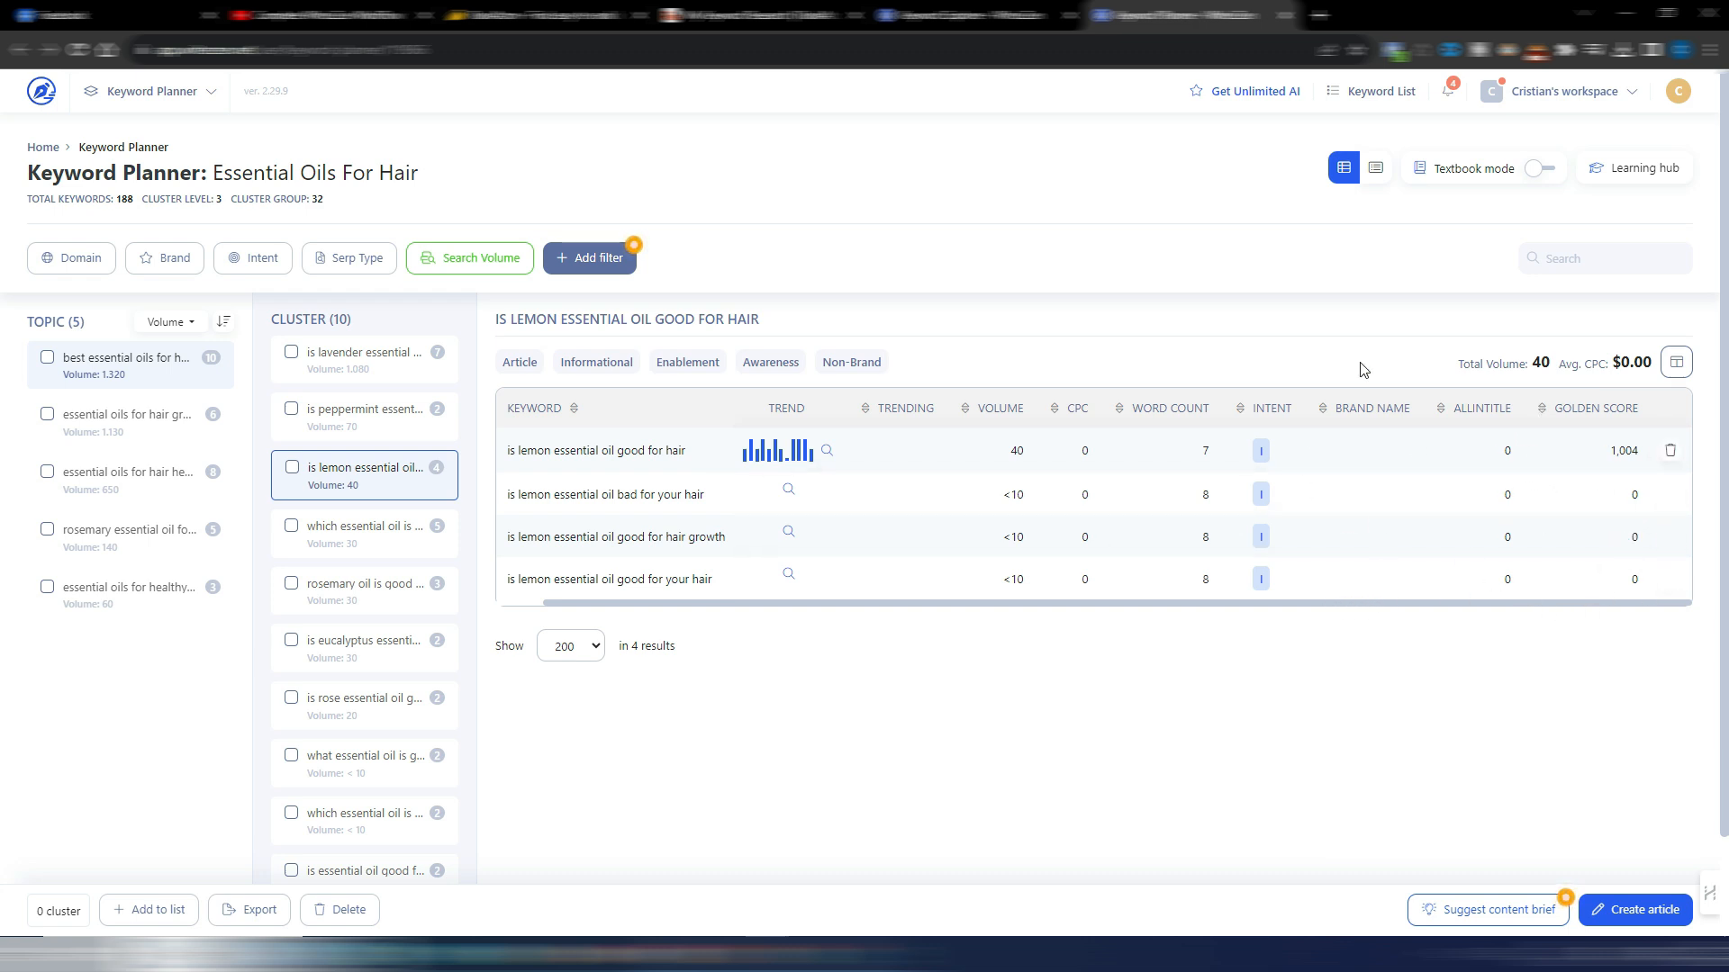
{"action": "left_click_drag", "start_coordinate": [1286, 608], "coordinate": [1237, 608]}
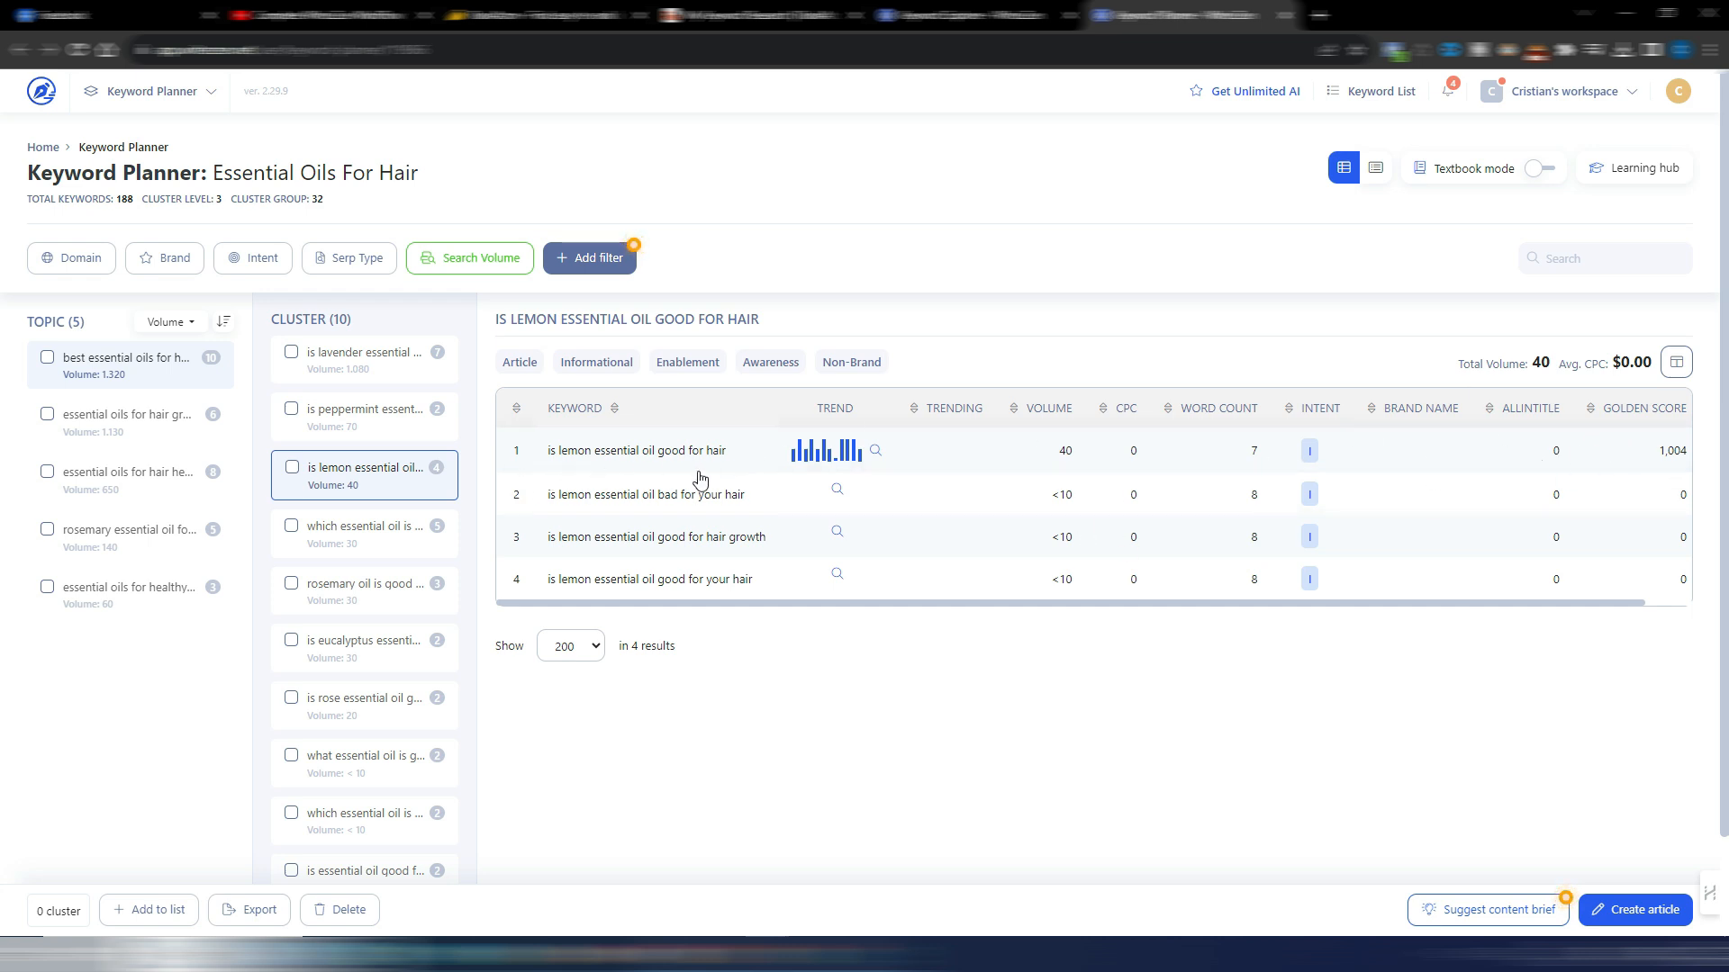
- Compare the RankAtom report's keyword metrics with the lemon cluster's Allintitle and Golden Score columns in WriterZen
{"action": "left_click", "coordinate": [723, 27]}
{"action": "left_click", "coordinate": [717, 16]}
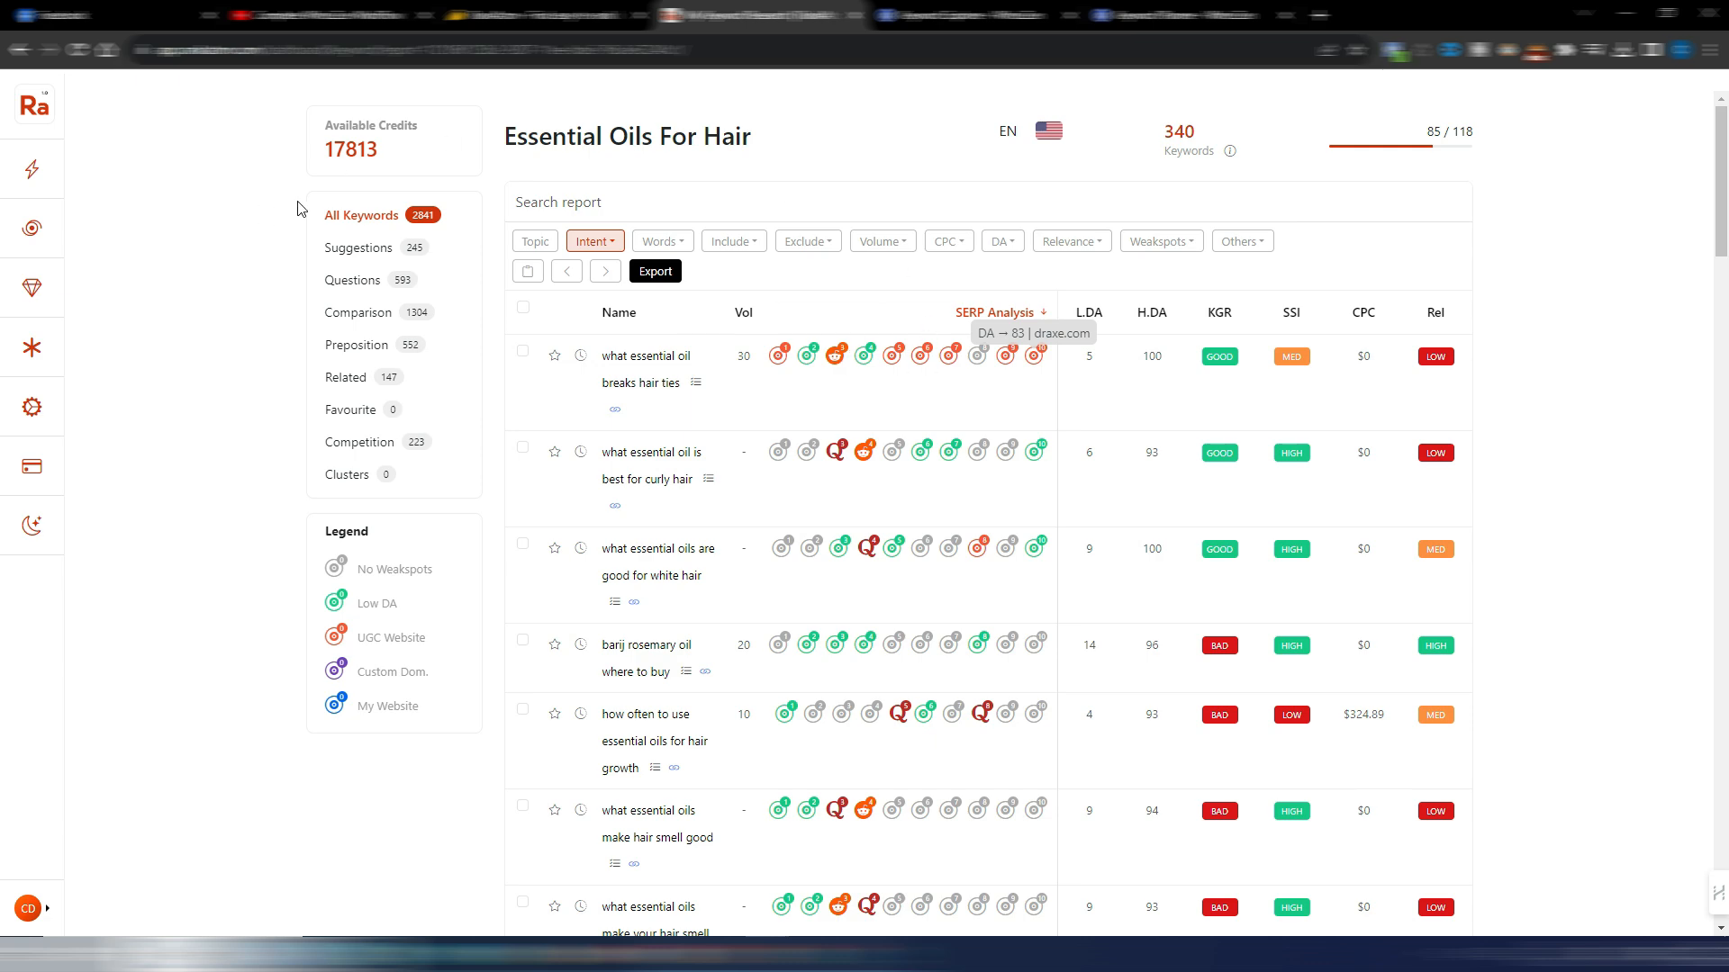
{"action": "left_click", "coordinate": [1166, 15]}
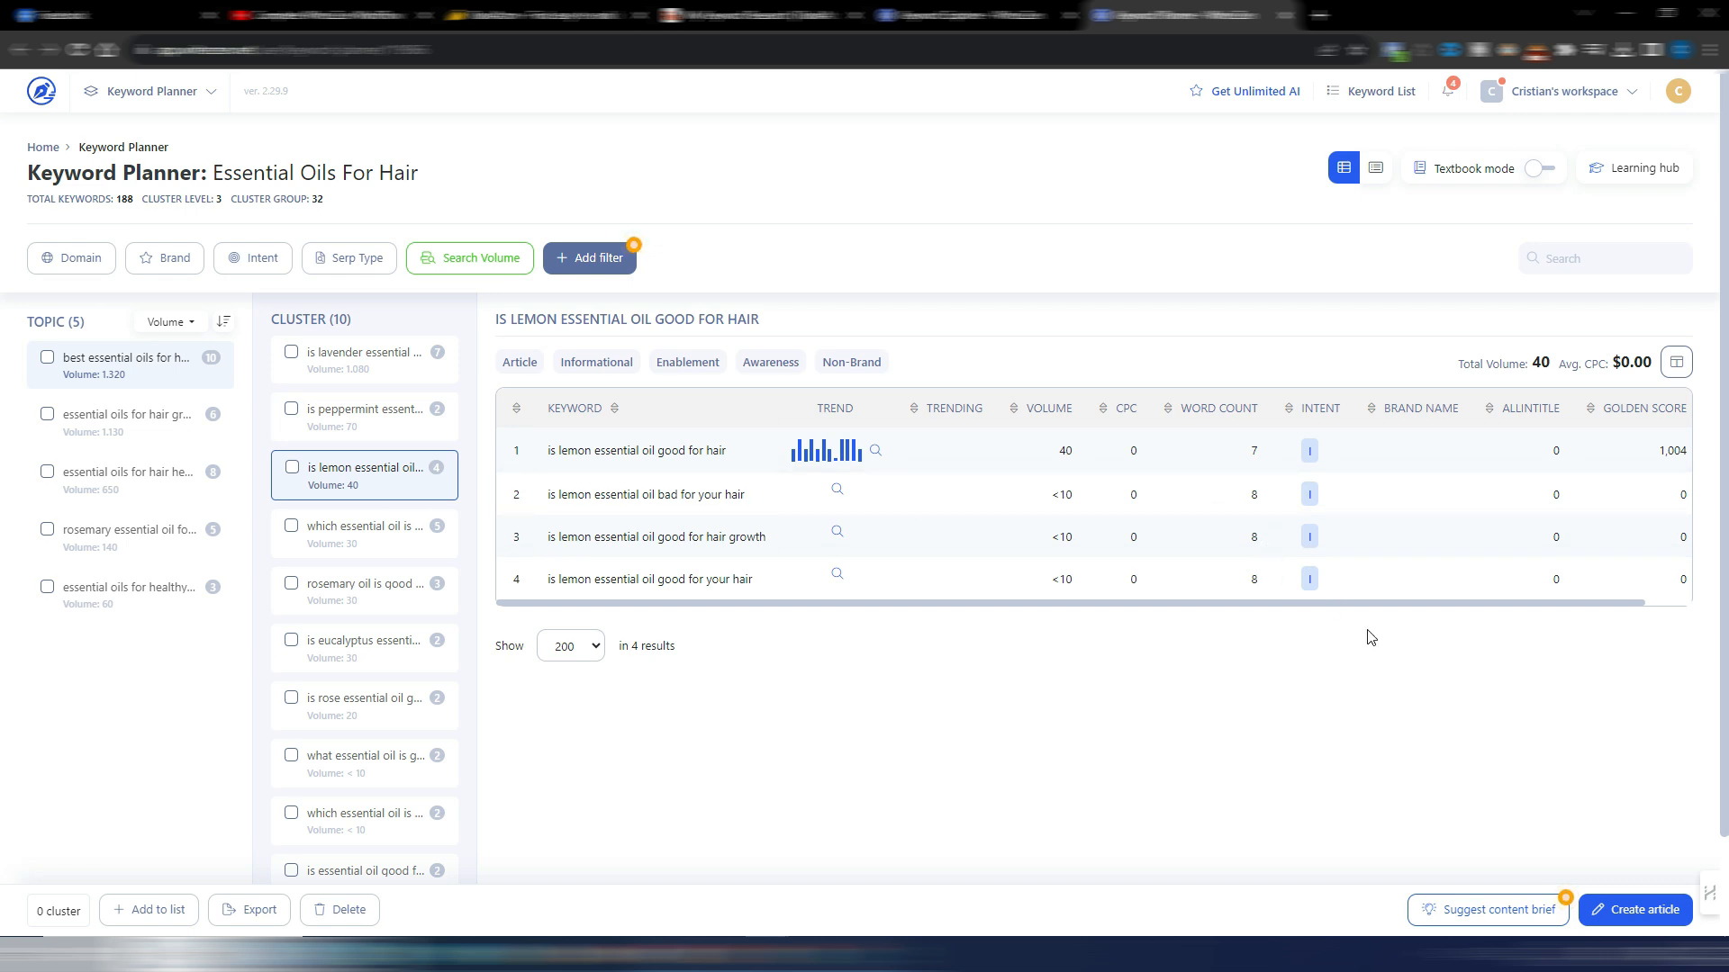
{"action": "scroll", "coordinate": [1369, 611], "scroll_direction": "right", "scroll_amount": 1}
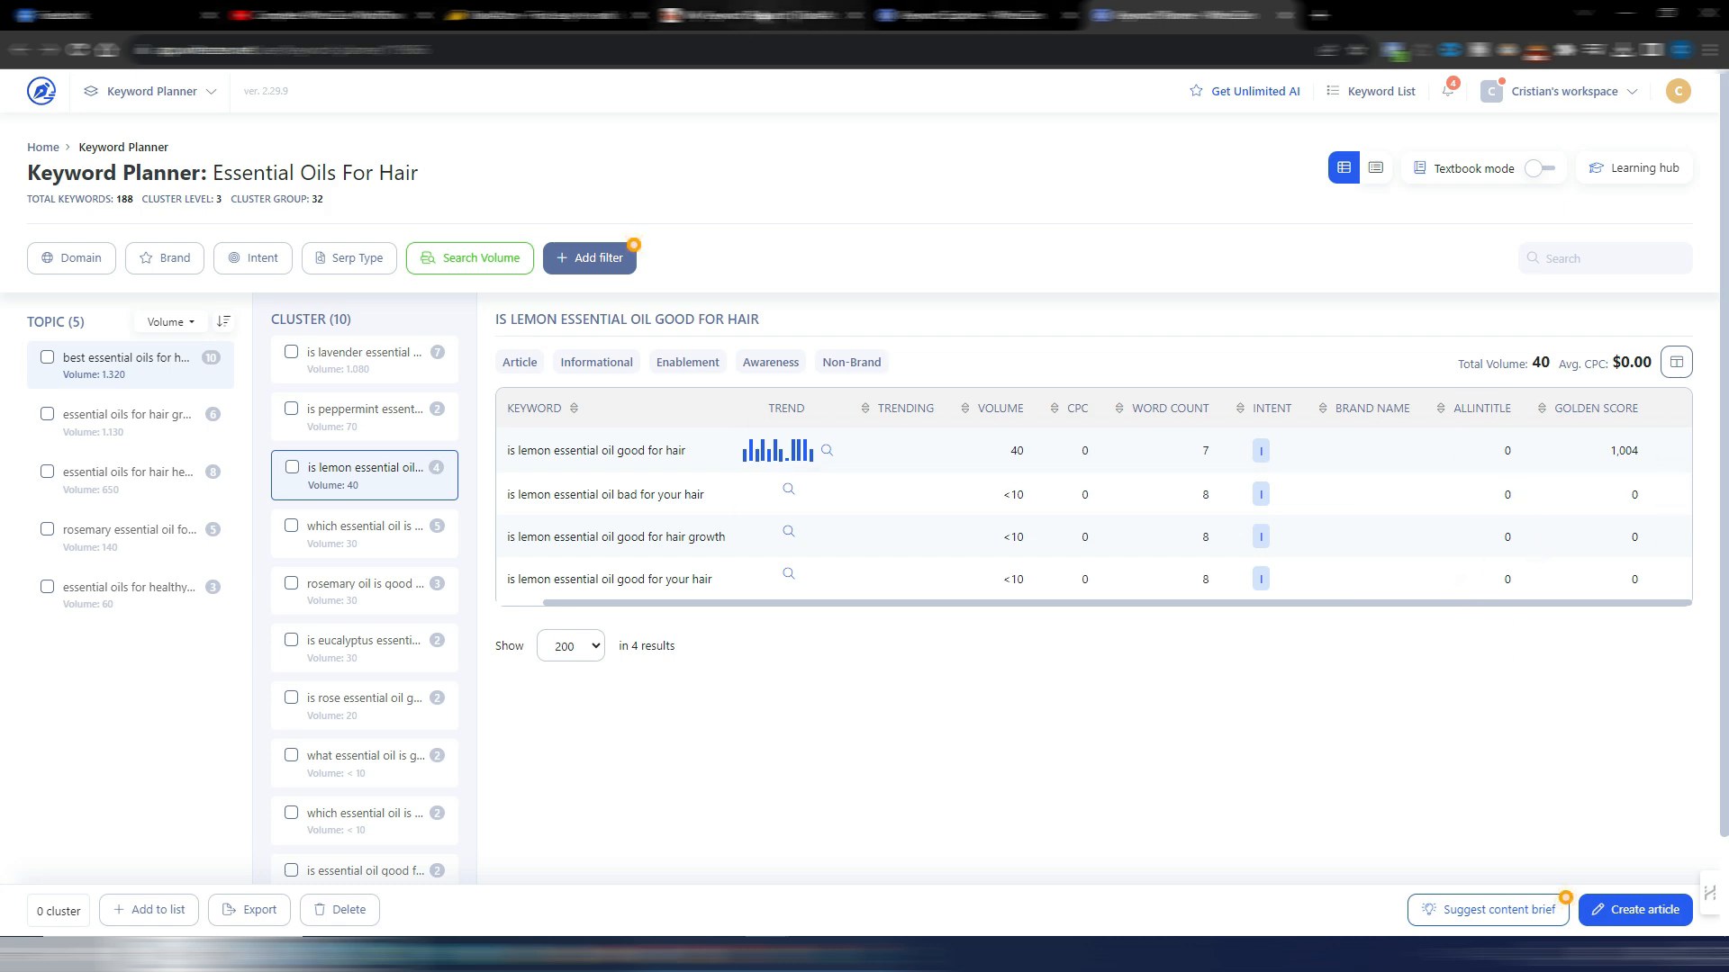
- Switch to RankAtom and sort the Essential Oils For Hair report by KGR, reversing the sort order once
{"action": "left_click", "coordinate": [784, 13]}
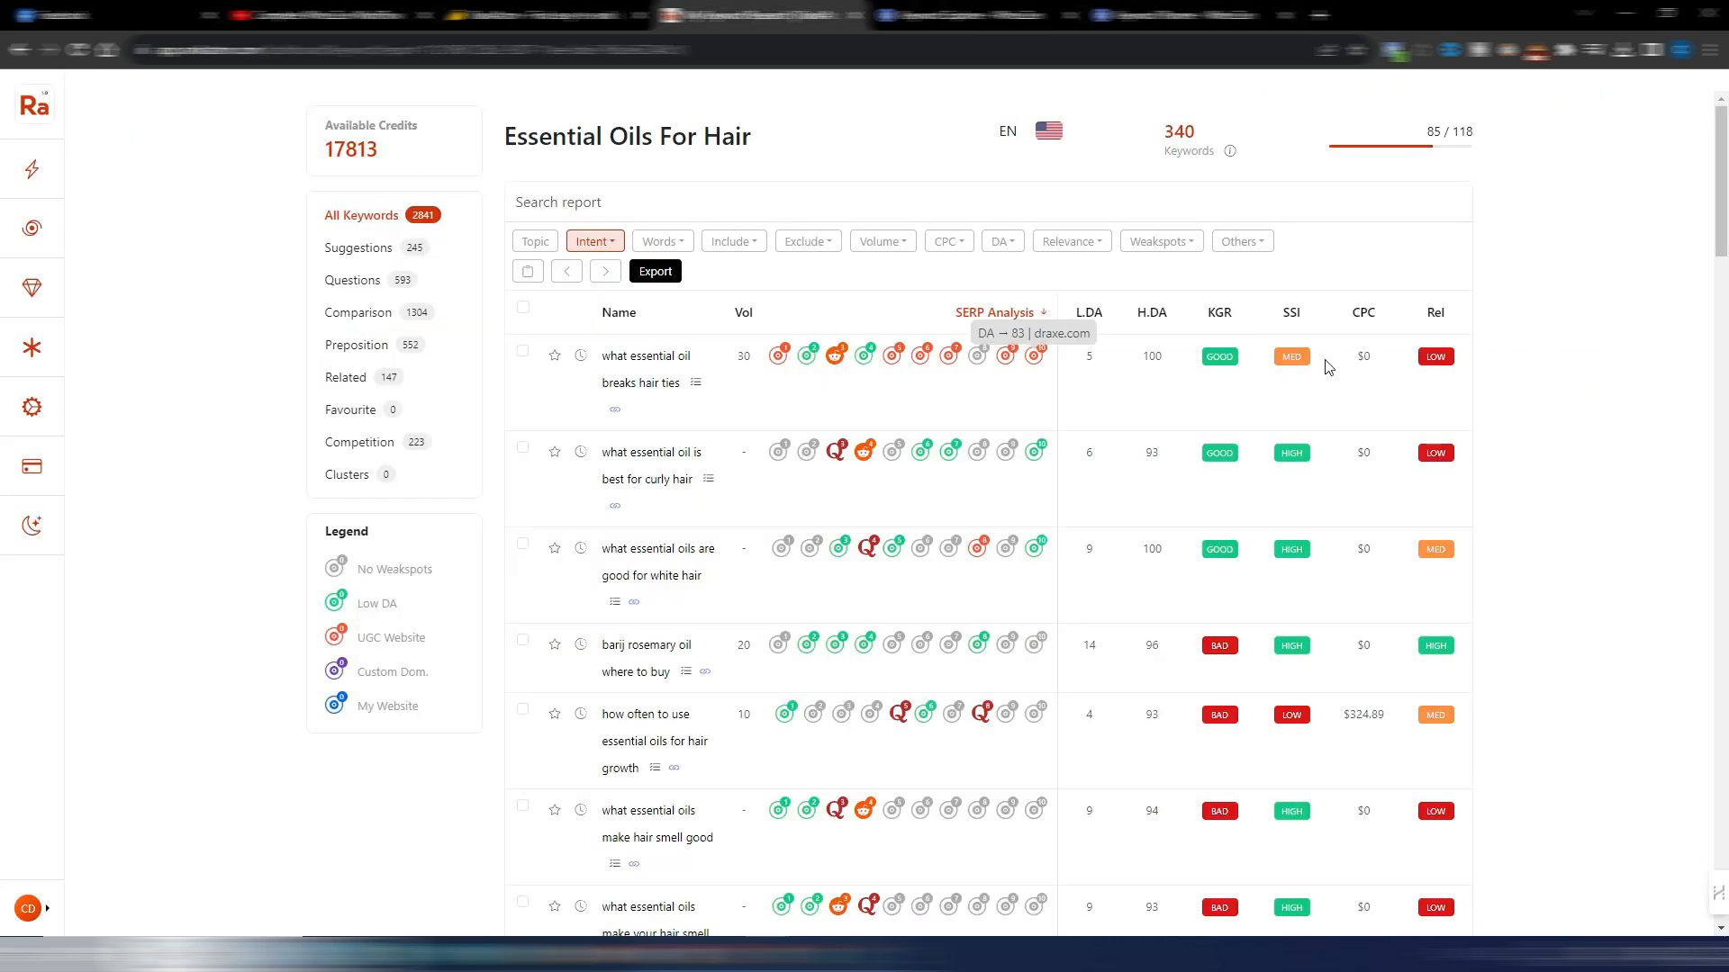
{"action": "left_click", "coordinate": [1222, 315]}
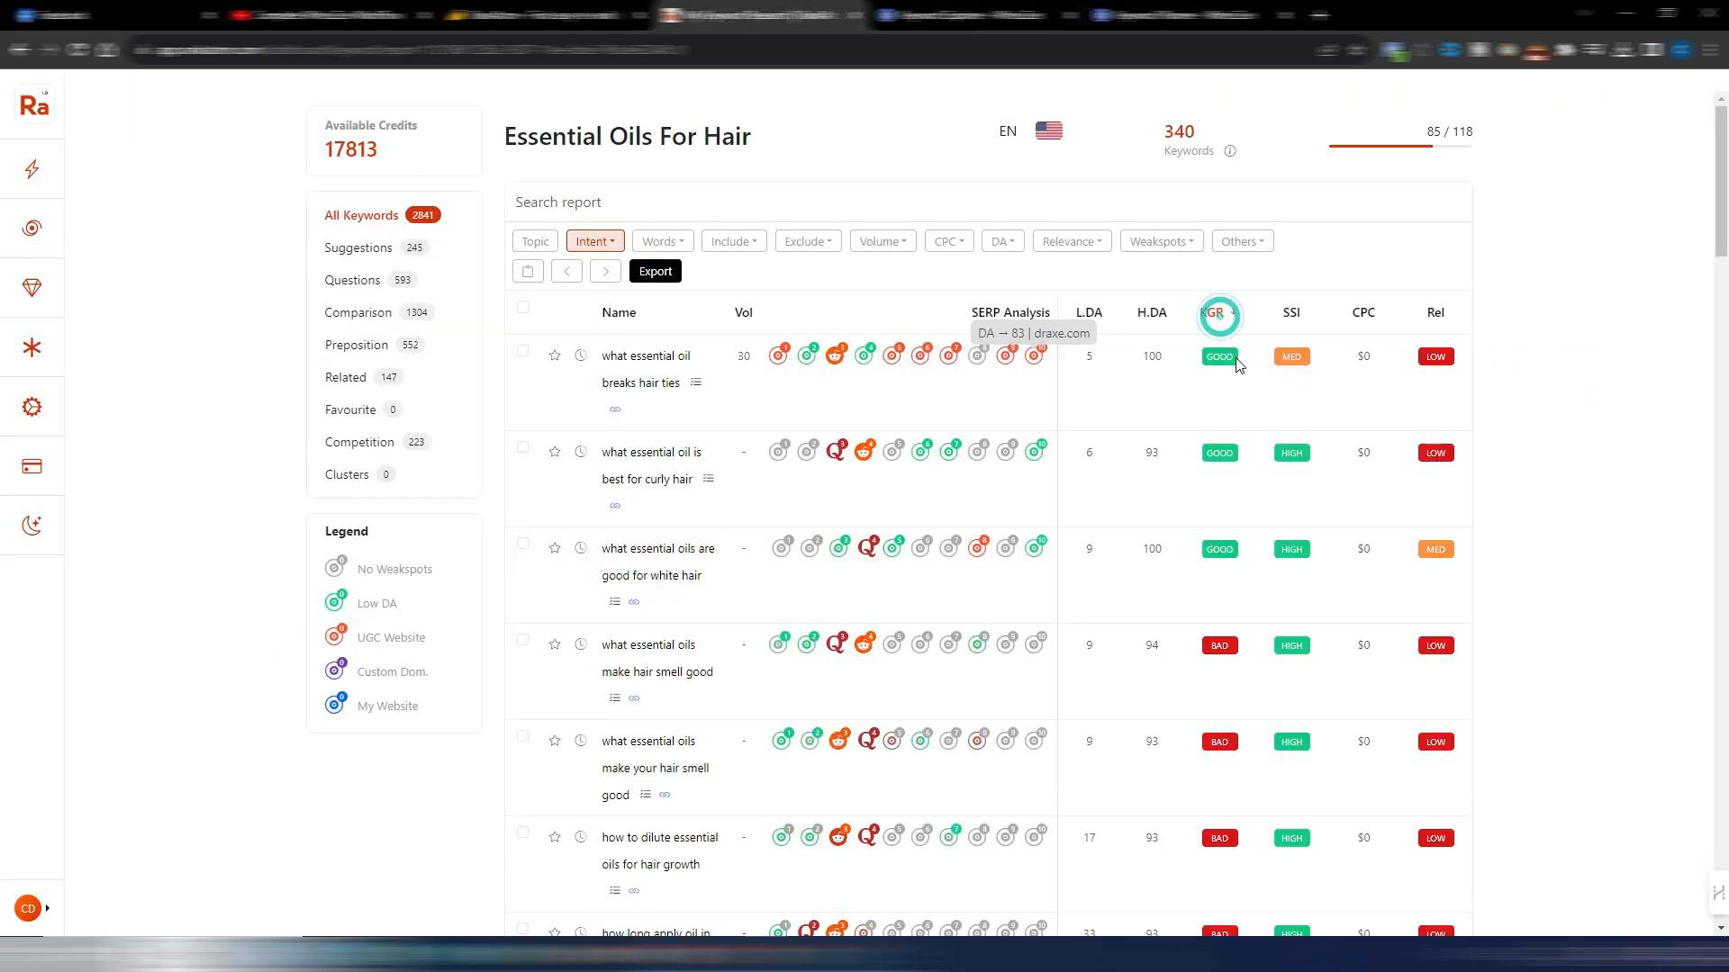
{"action": "left_click", "coordinate": [1216, 312]}
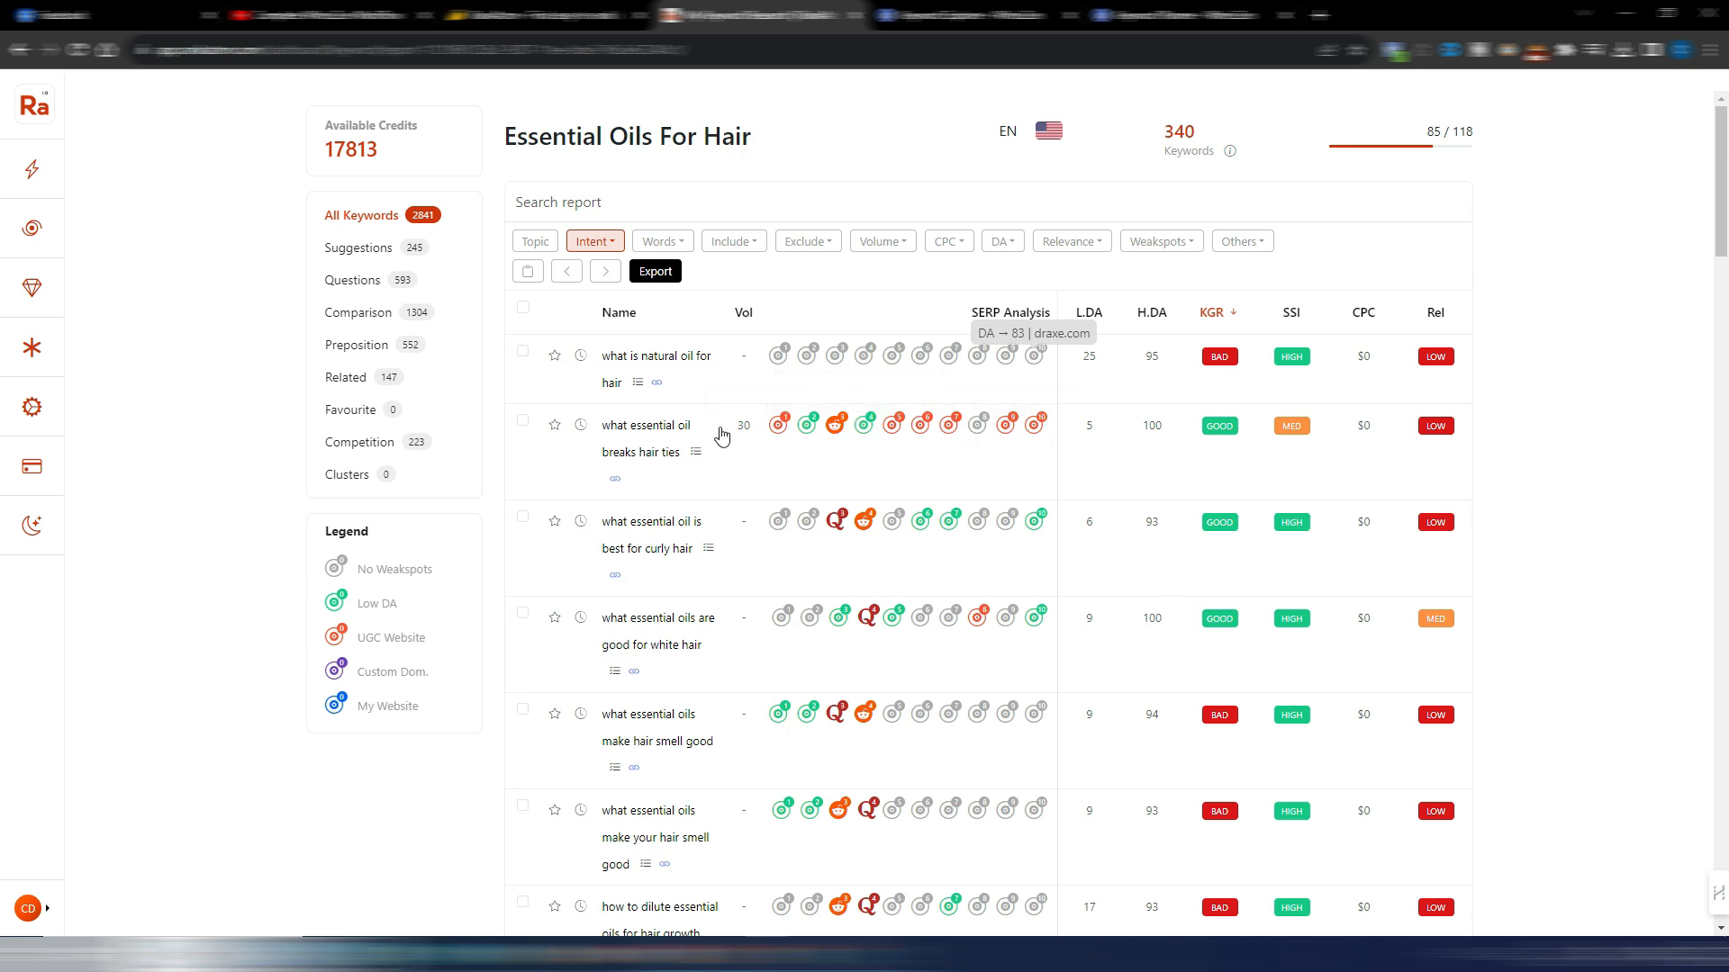
- Switch to WriterZen, generate a suggested content brief for the lemon essential oil cluster, and review its fields
{"action": "left_click", "coordinate": [1196, 11]}
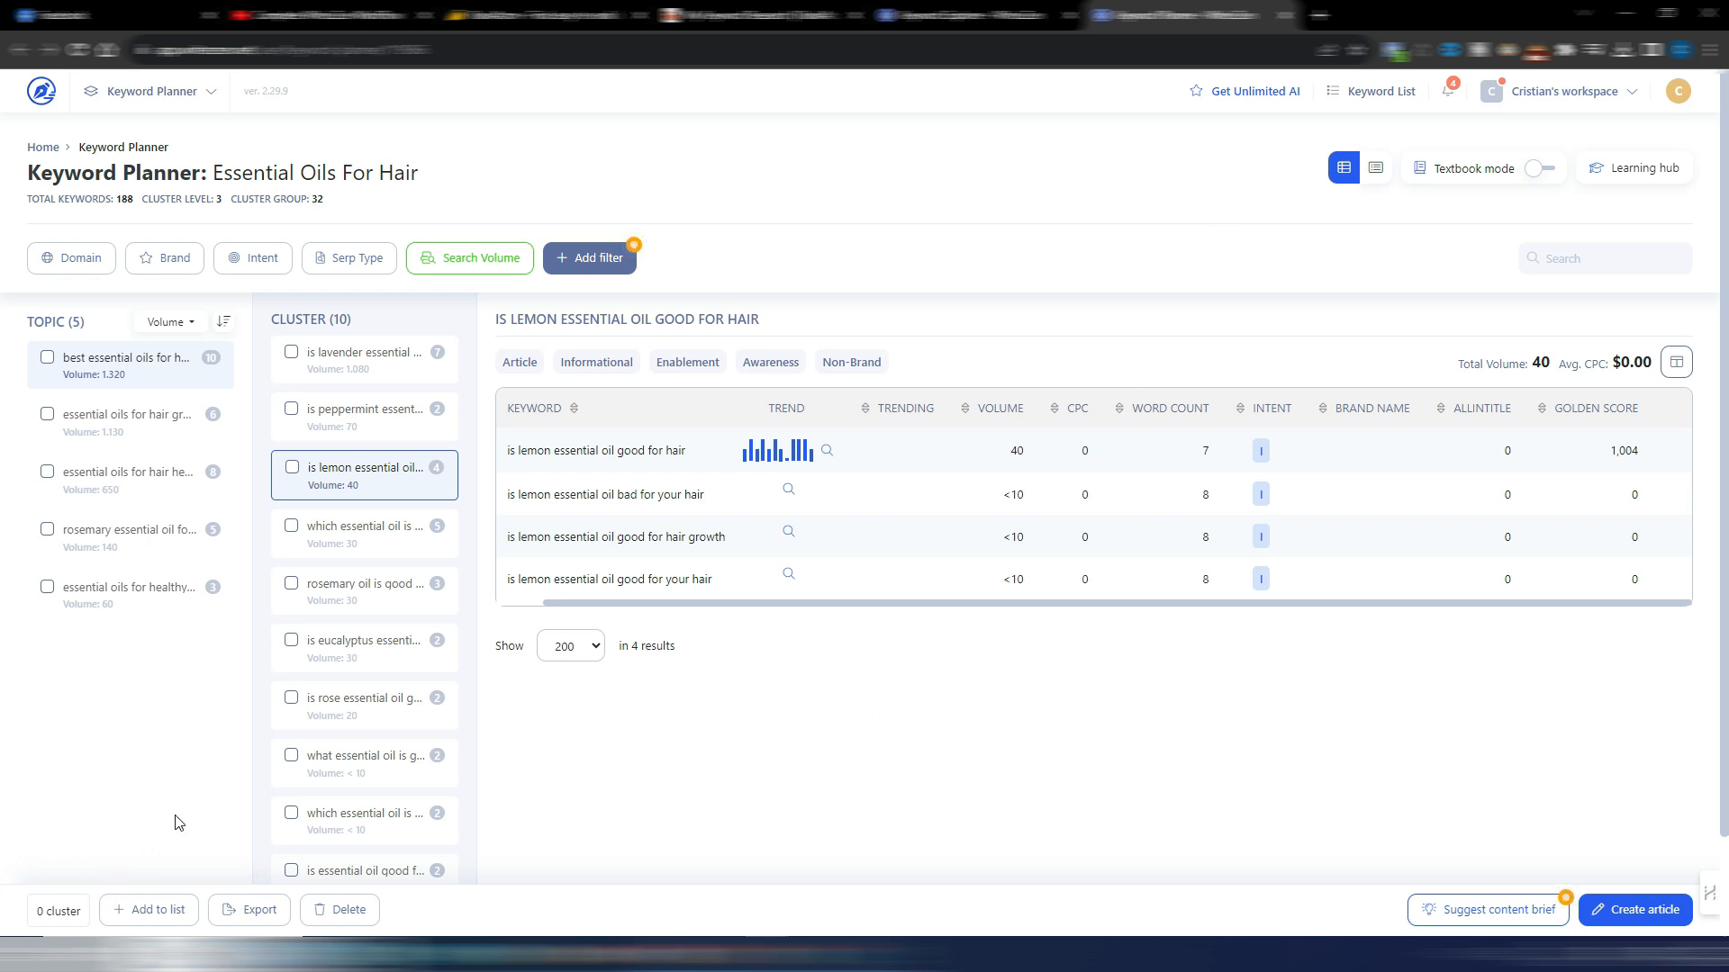
{"action": "mouse_move", "coordinate": [1474, 911]}
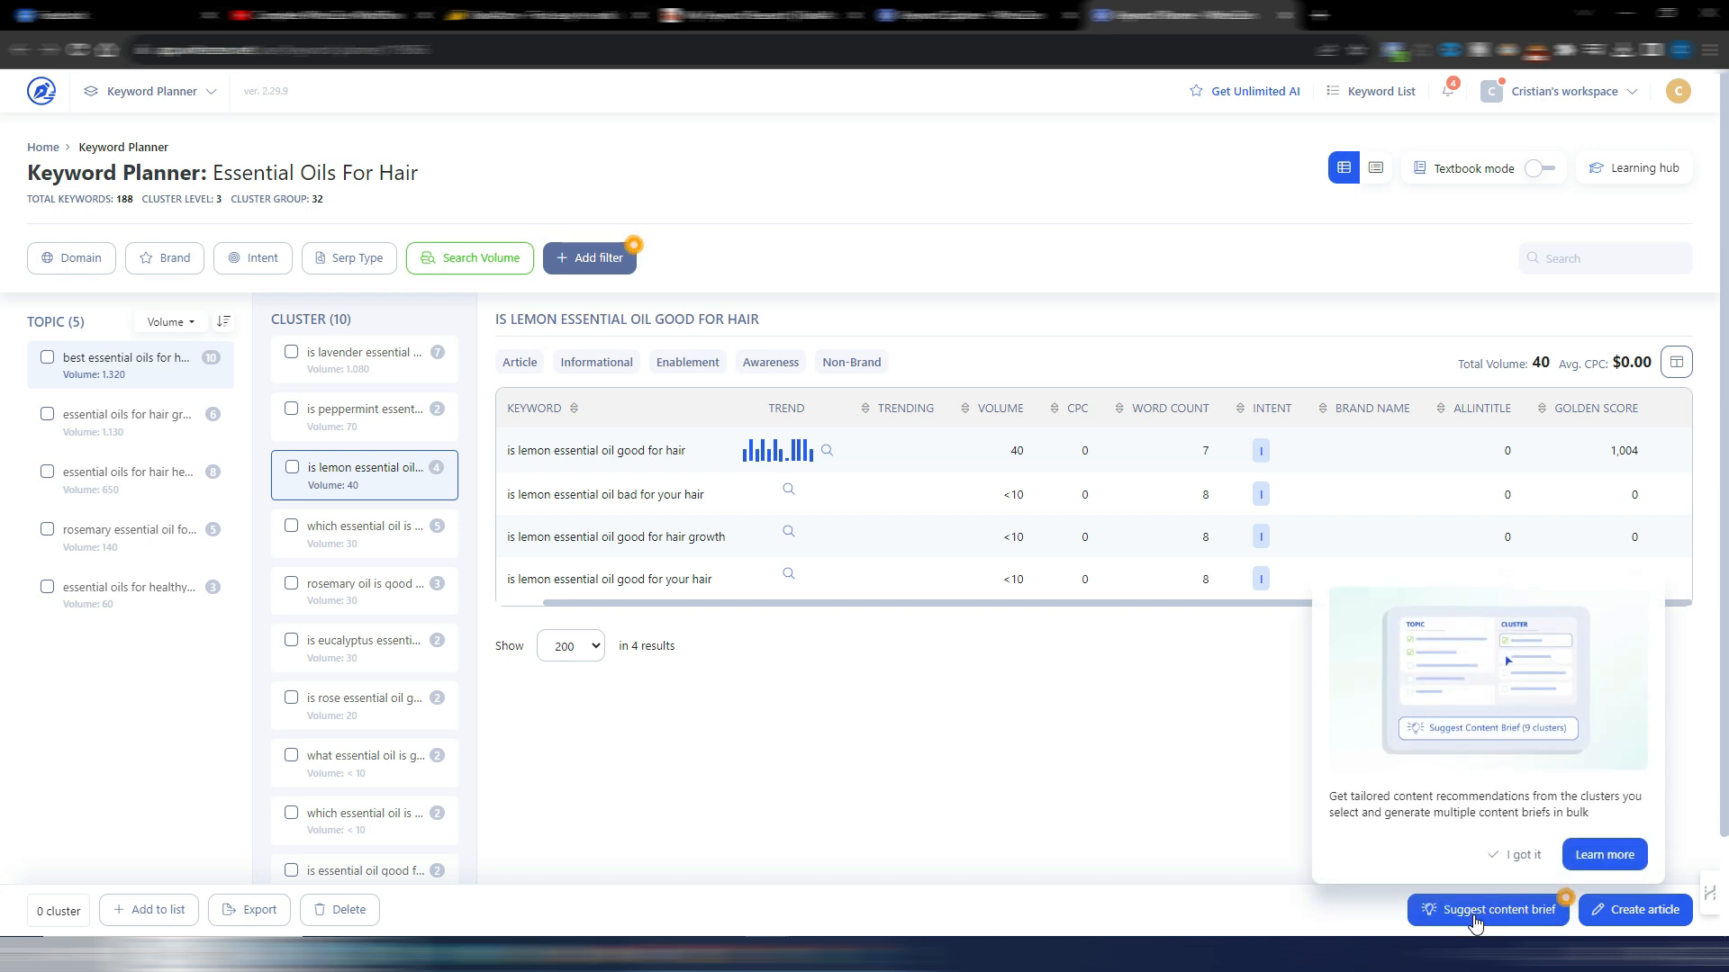
{"action": "left_click", "coordinate": [1505, 911]}
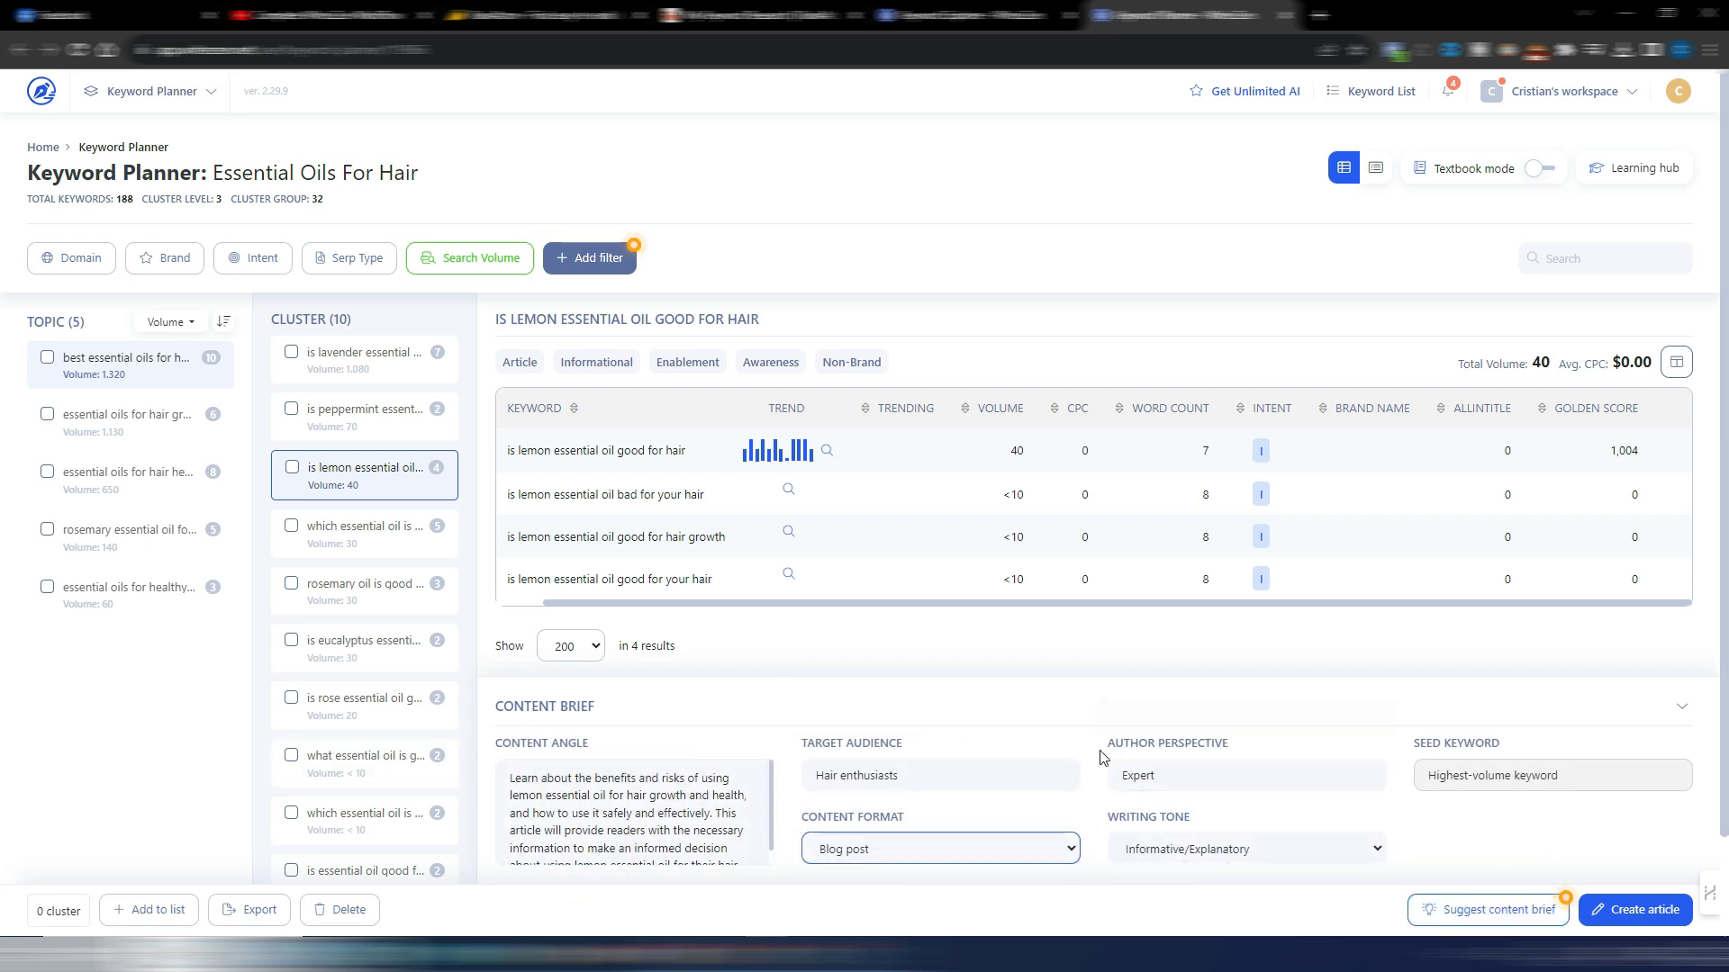
{"action": "scroll", "coordinate": [1027, 774], "scroll_direction": "down", "scroll_amount": 2}
{"action": "left_click", "coordinate": [1027, 766]}
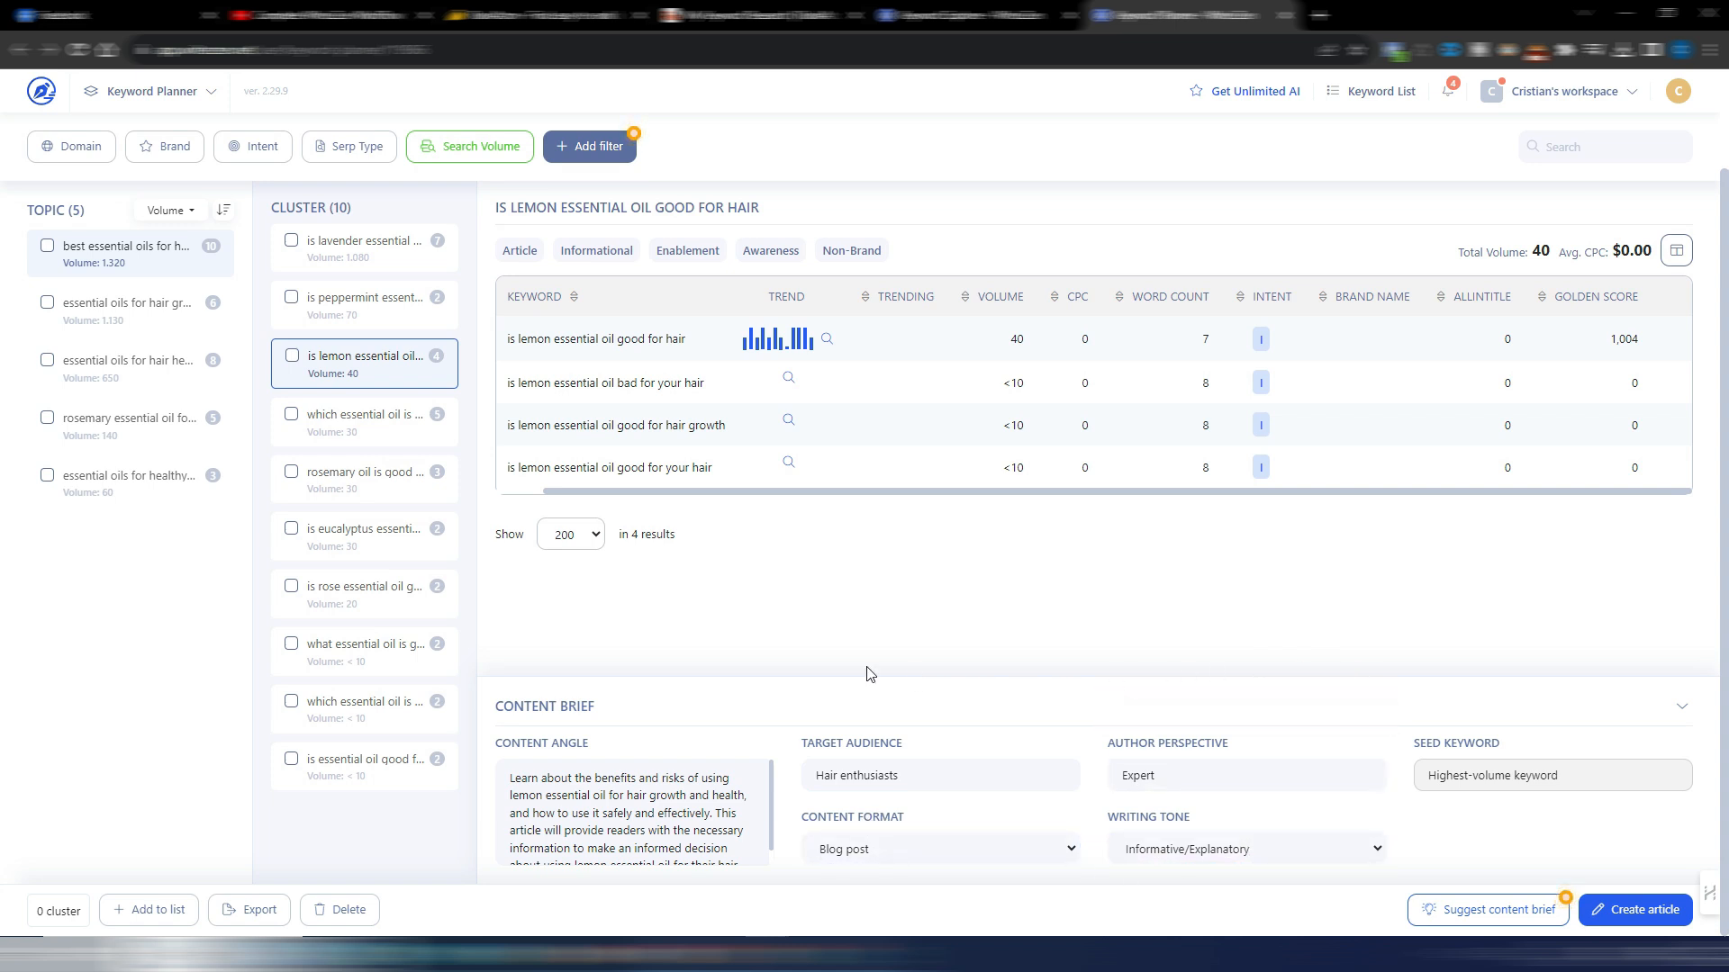
{"action": "scroll", "coordinate": [678, 821], "scroll_direction": "down", "scroll_amount": 1}
{"action": "scroll", "coordinate": [678, 821], "scroll_direction": "up", "scroll_amount": 1}
- Open the Clusters view of the RankAtom report, compare it with WriterZen's cluster list, and close it
{"action": "left_click", "coordinate": [738, 15]}
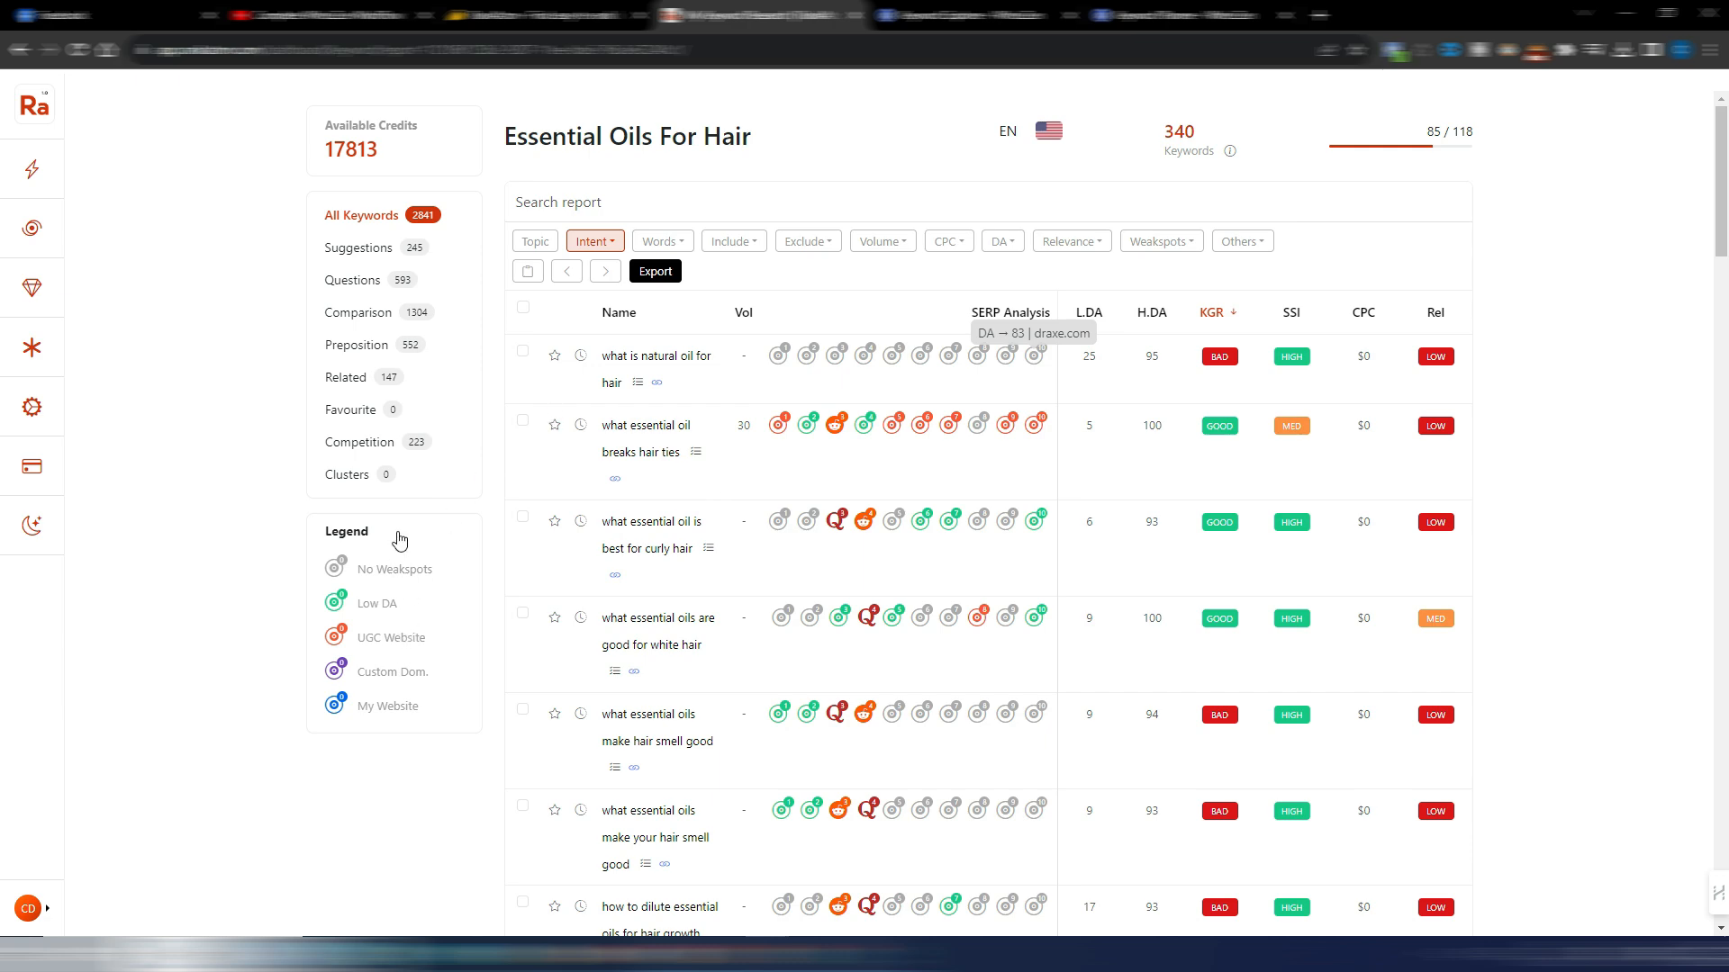
{"action": "left_click", "coordinate": [353, 474]}
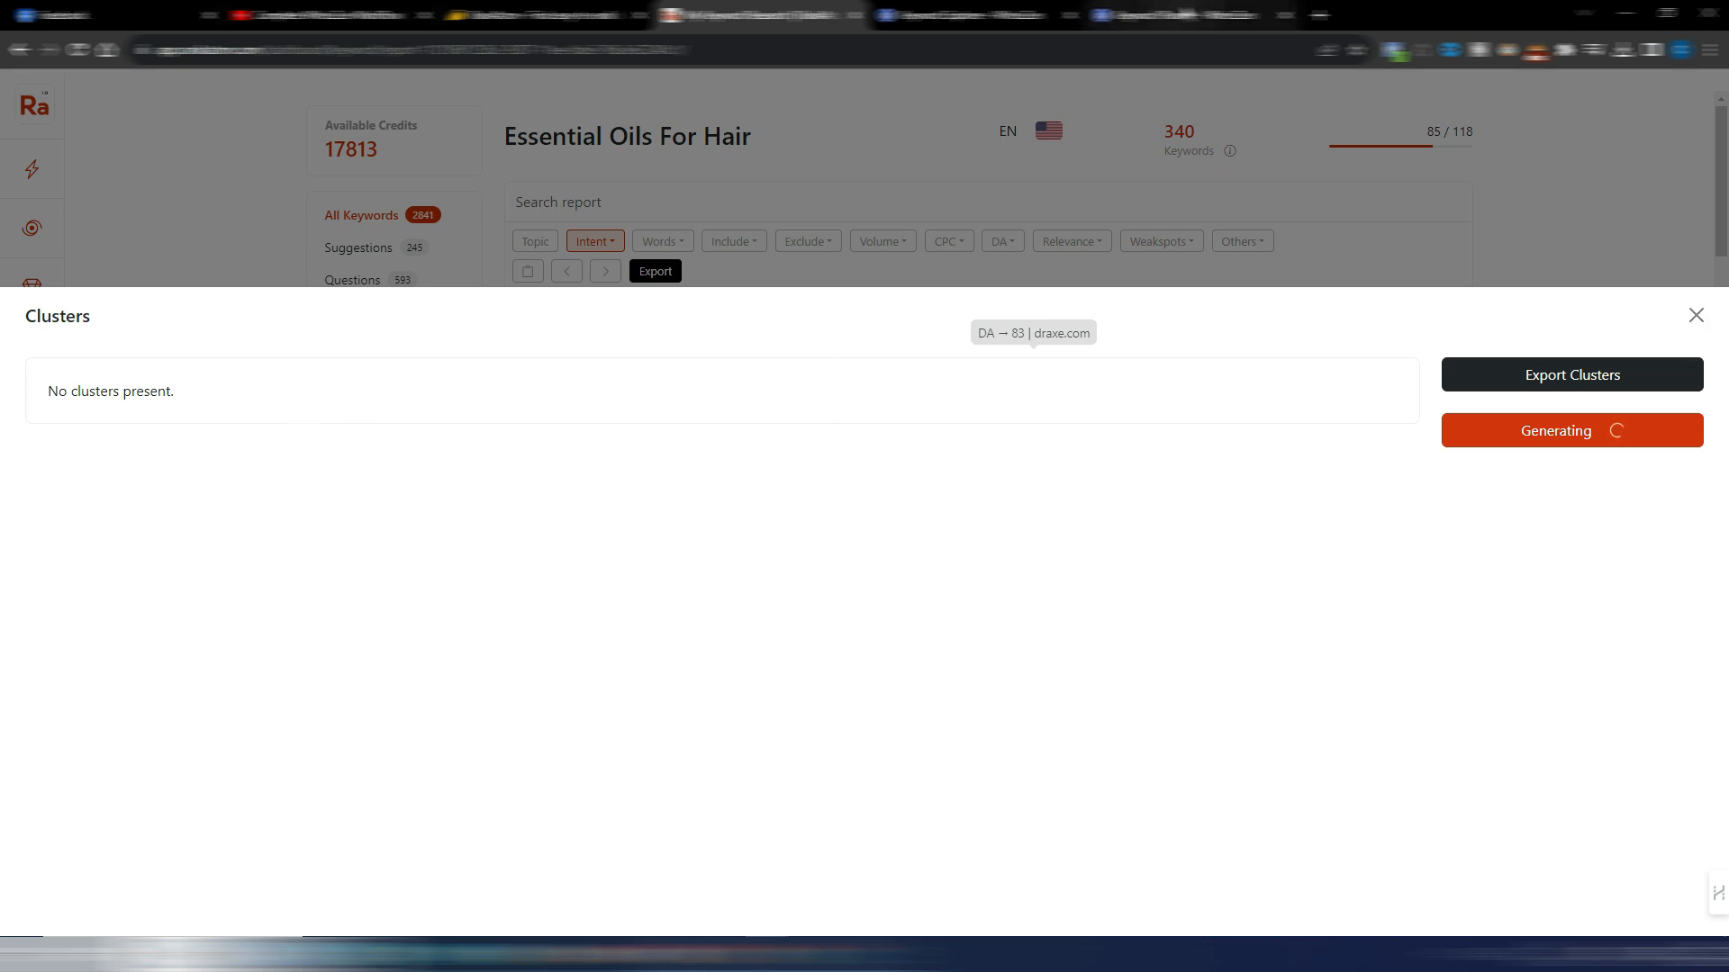
{"action": "left_click", "coordinate": [1179, 15]}
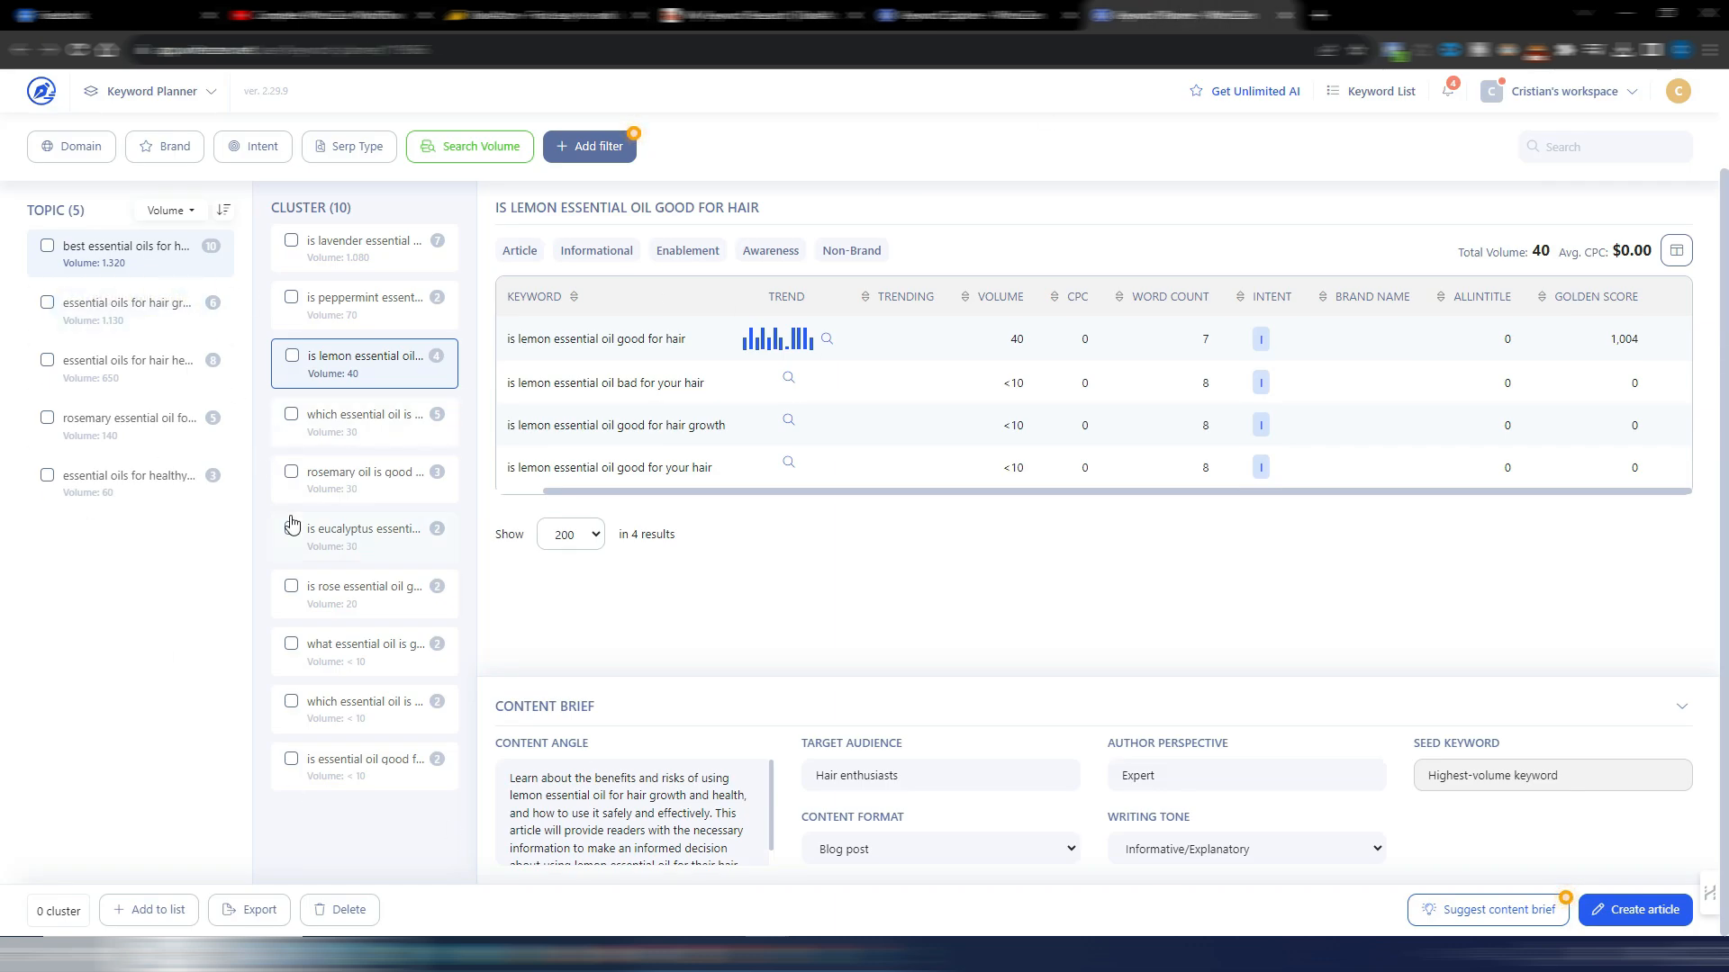
{"action": "left_click", "coordinate": [761, 14]}
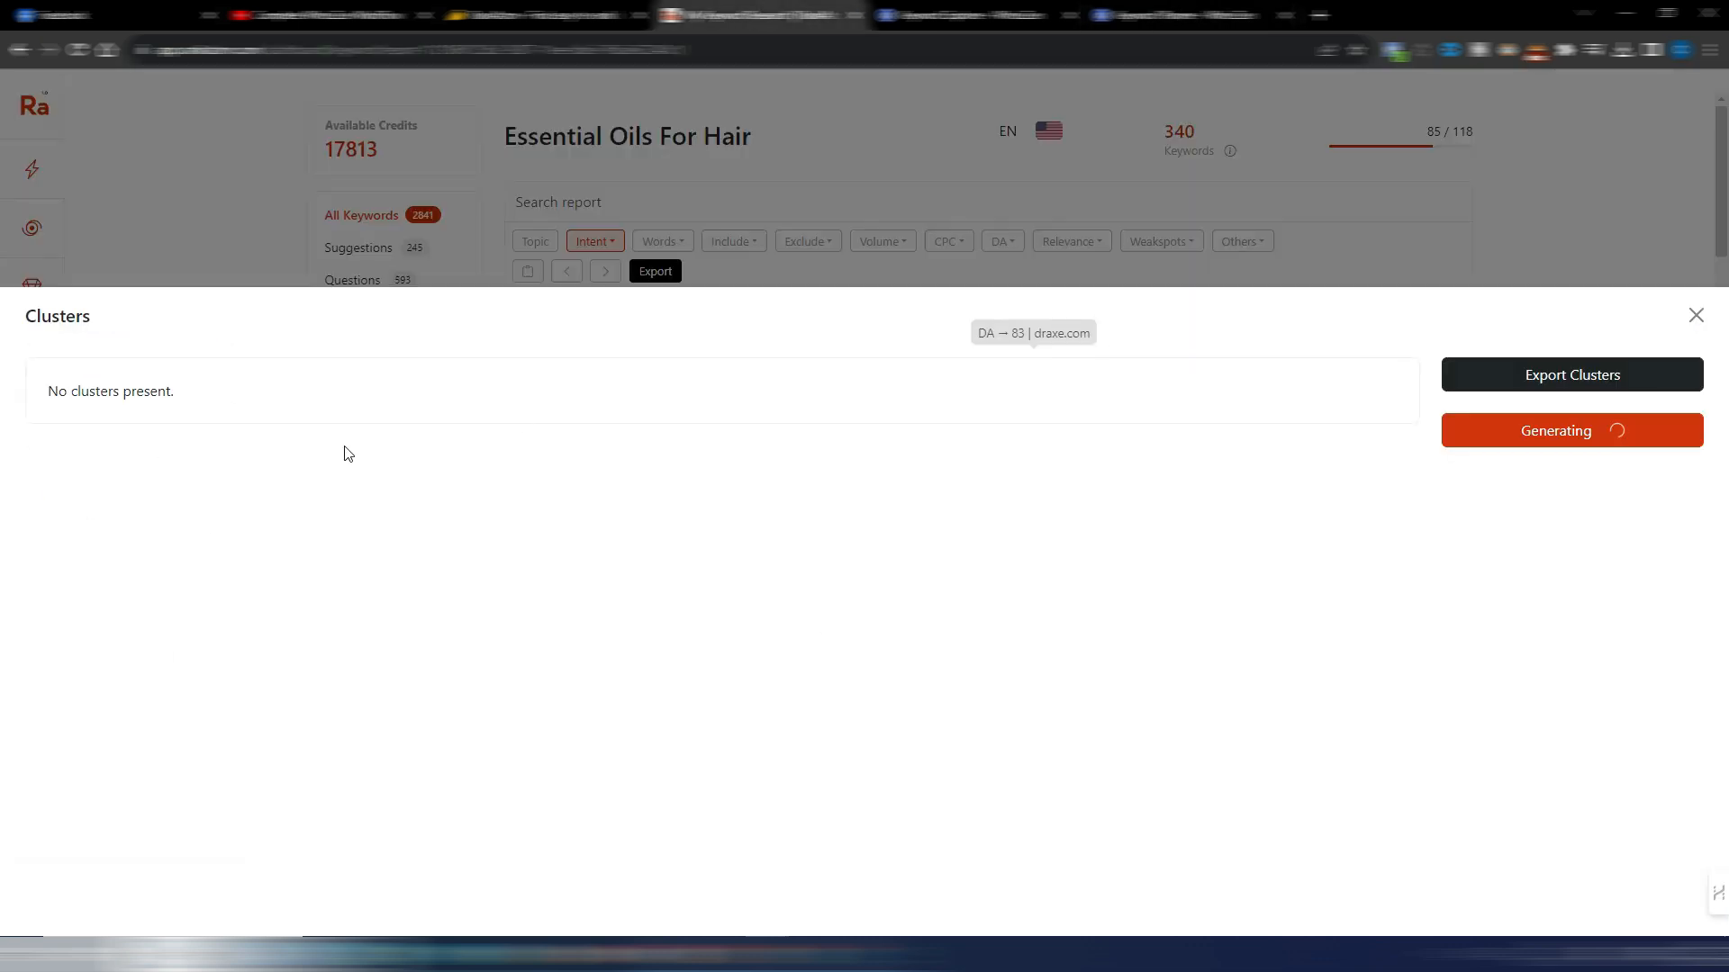
{"action": "left_click", "coordinate": [1695, 316]}
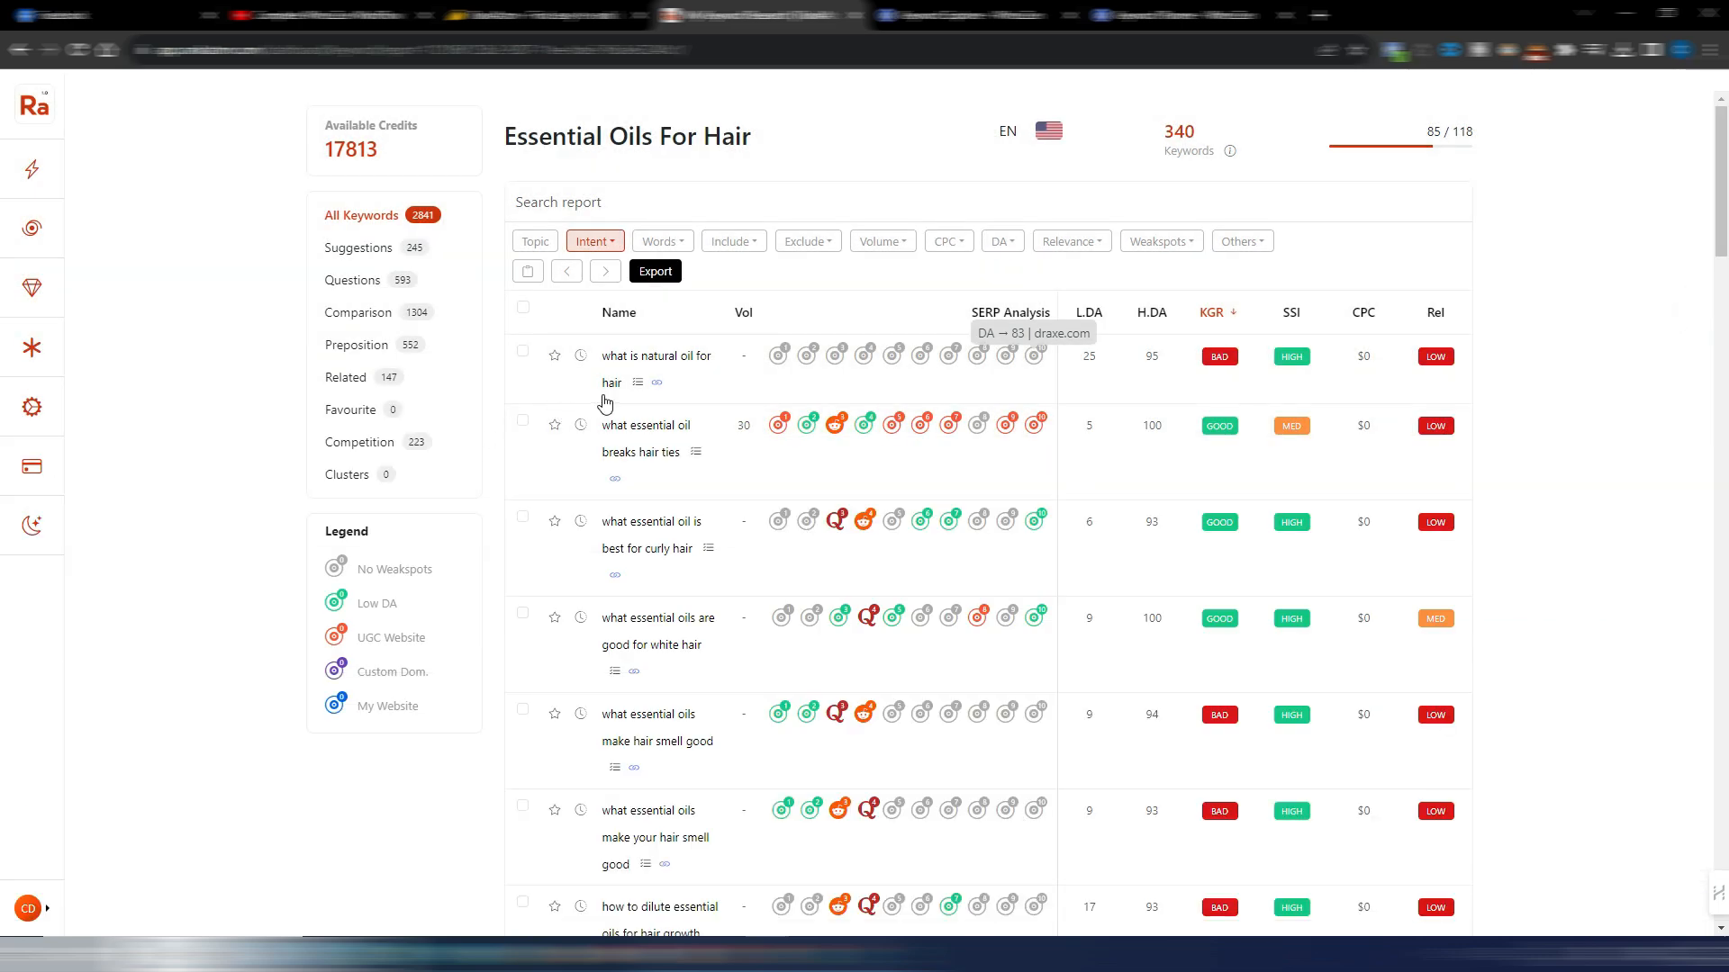
- Switch to WriterZen, collapse the lemon cluster's content brief, and show the list of available tools
{"action": "left_click", "coordinate": [1184, 15]}
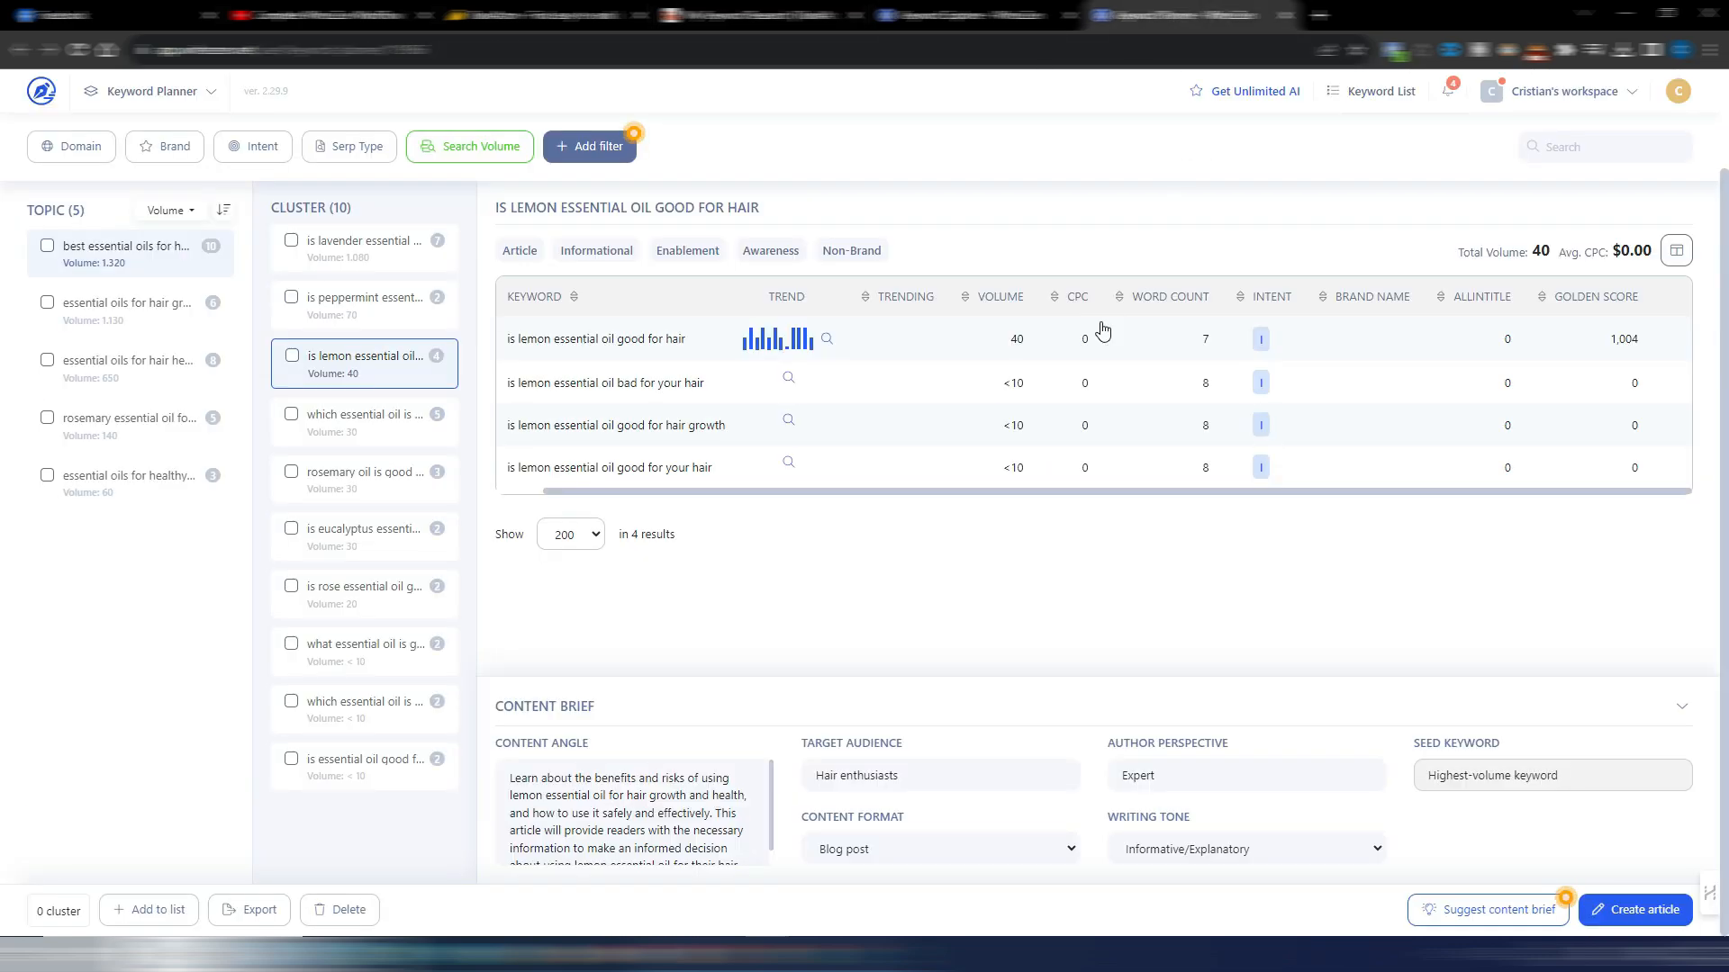
{"action": "left_click", "coordinate": [1682, 708]}
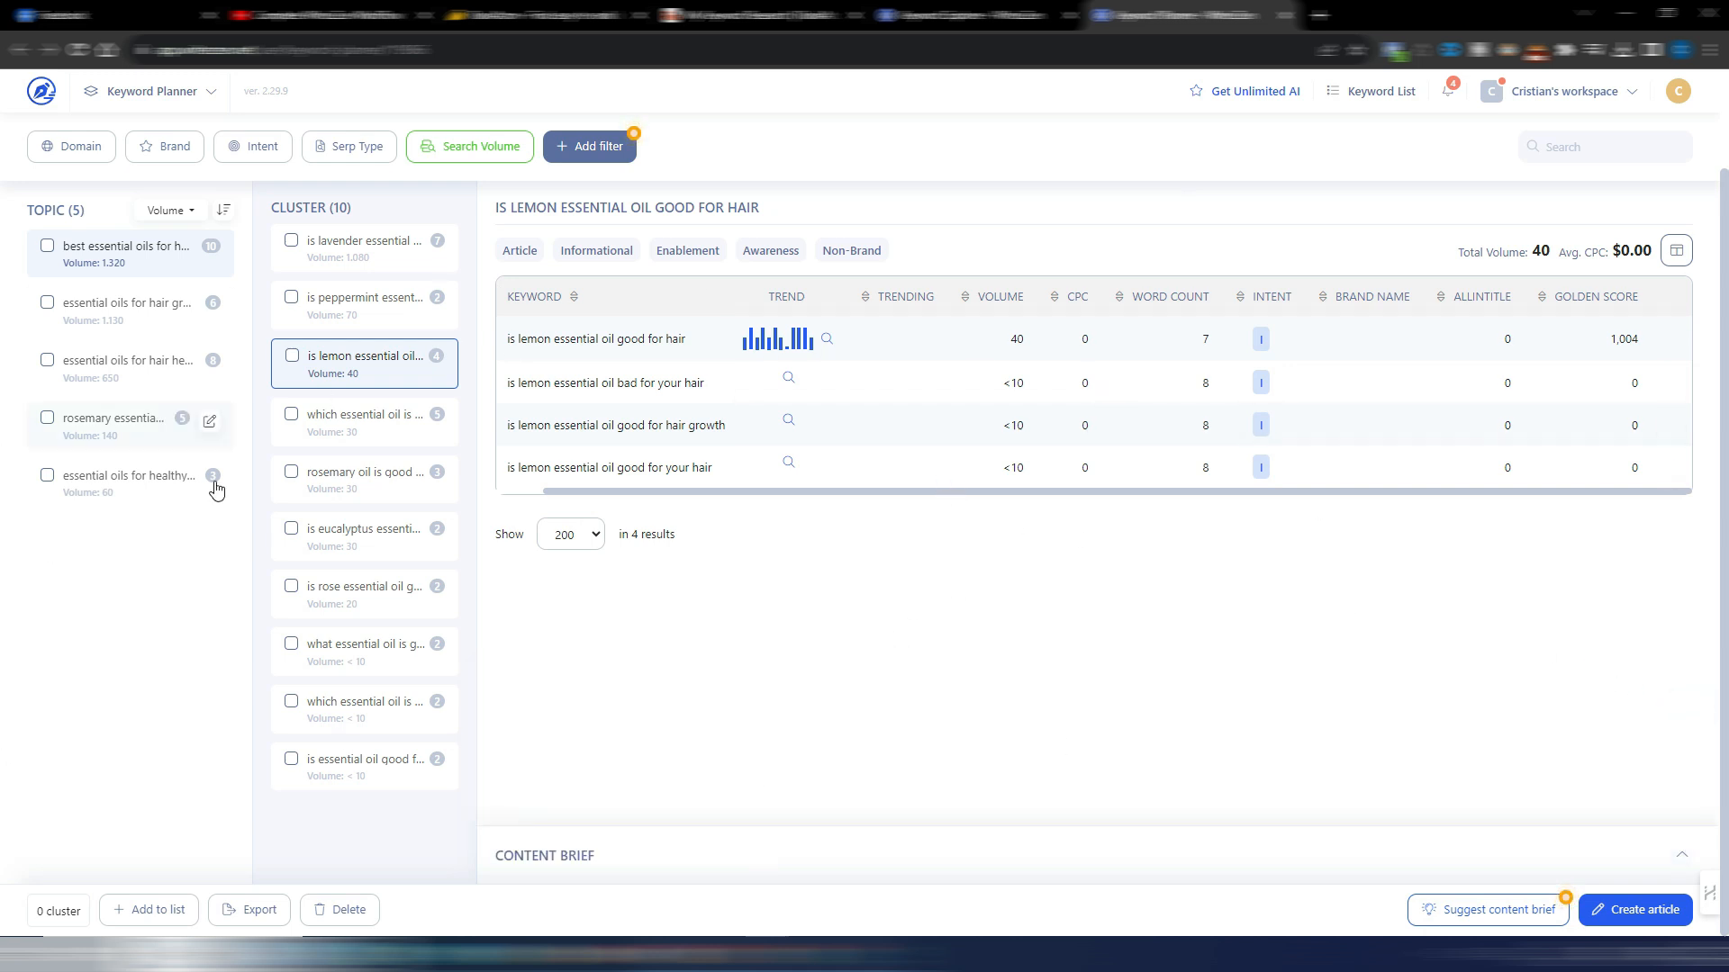
{"action": "left_click", "coordinate": [142, 99]}
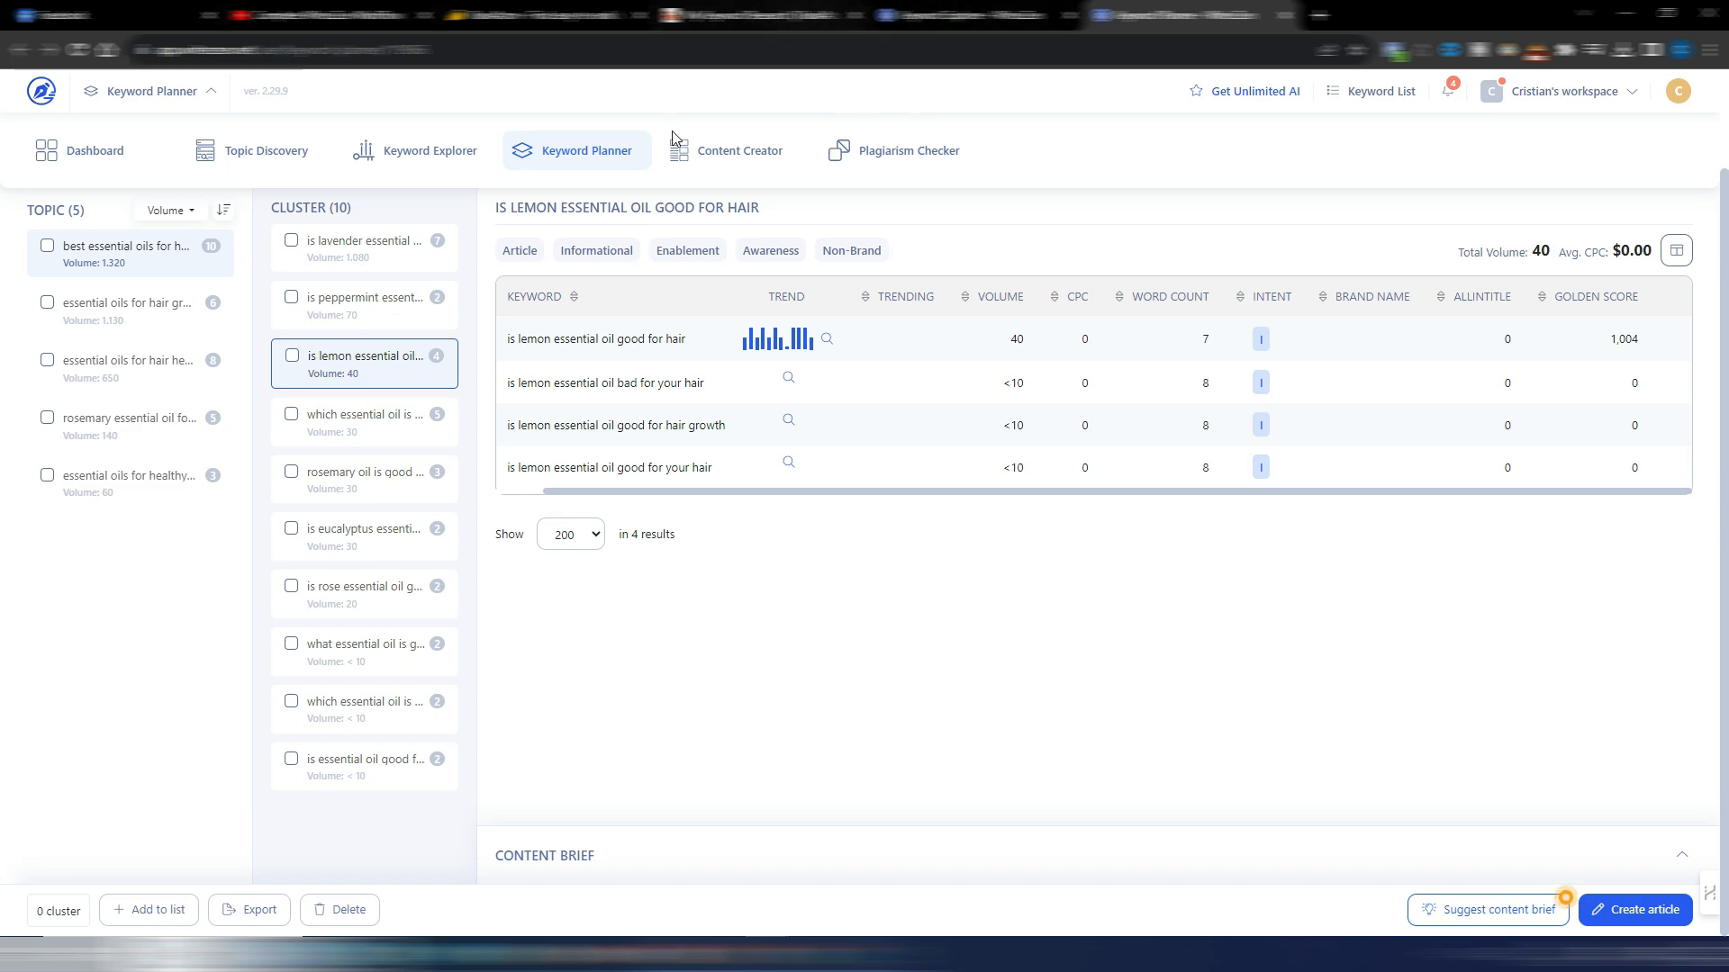
- Open the "essential oils for hair growth" topic in WriterZen, comparing its clusters with the RankAtom keyword report
{"action": "left_click", "coordinate": [755, 18]}
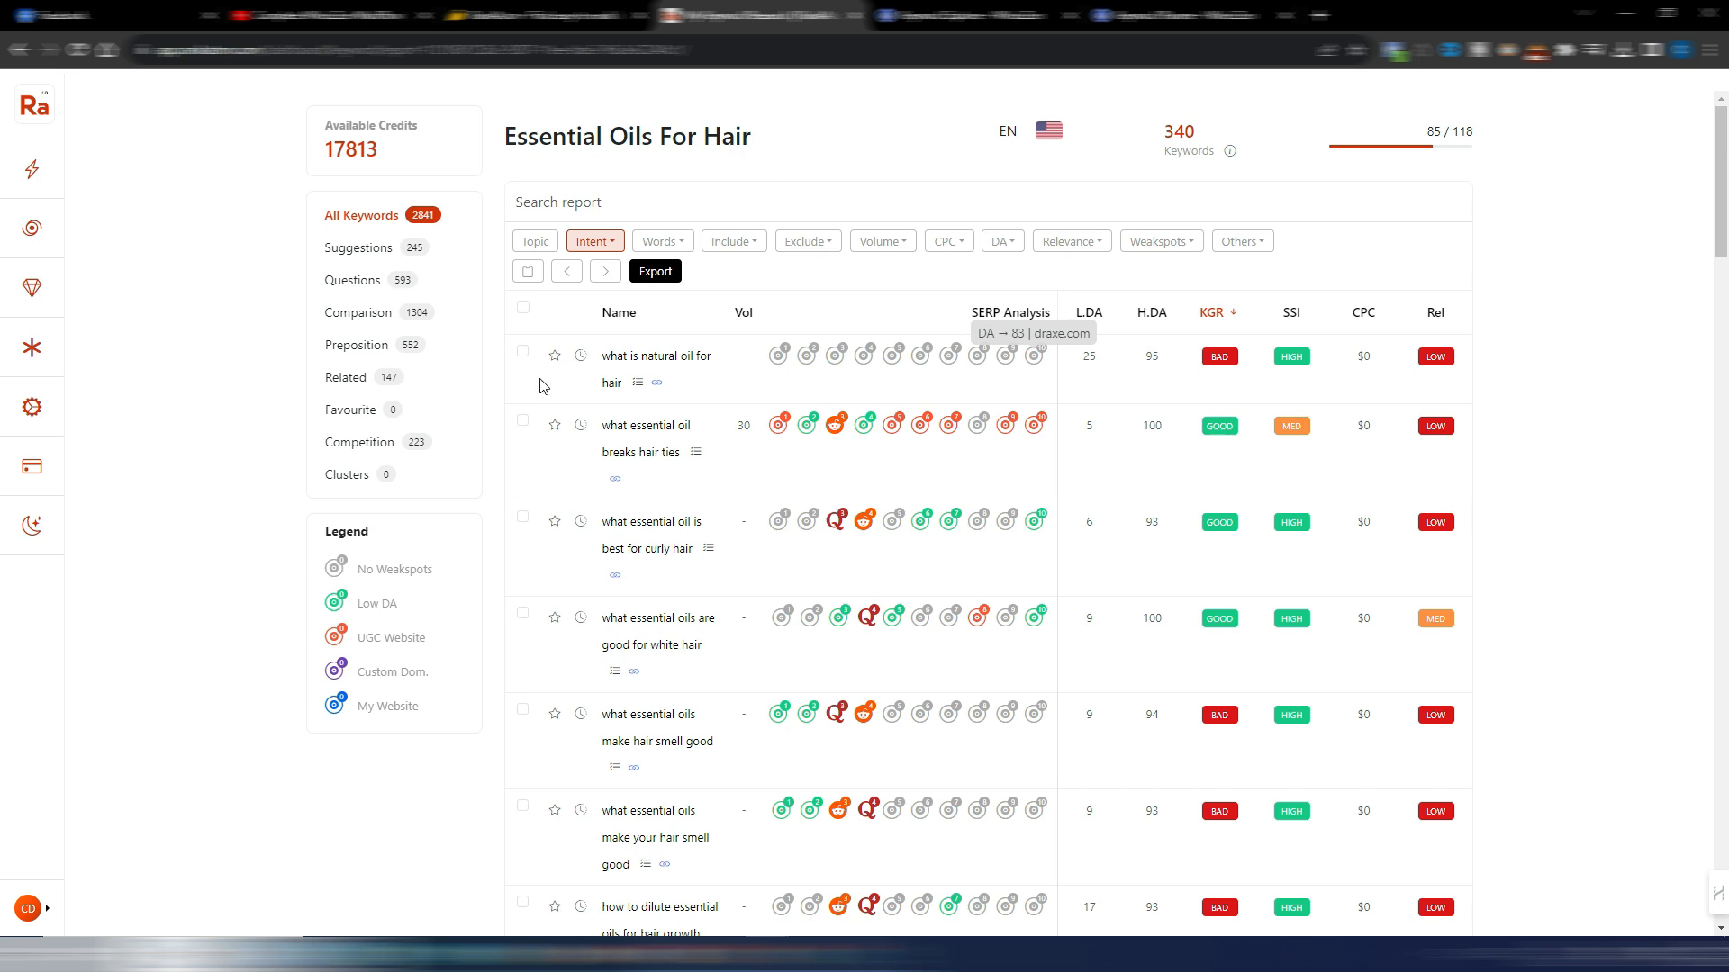
{"action": "left_click", "coordinate": [1136, 18]}
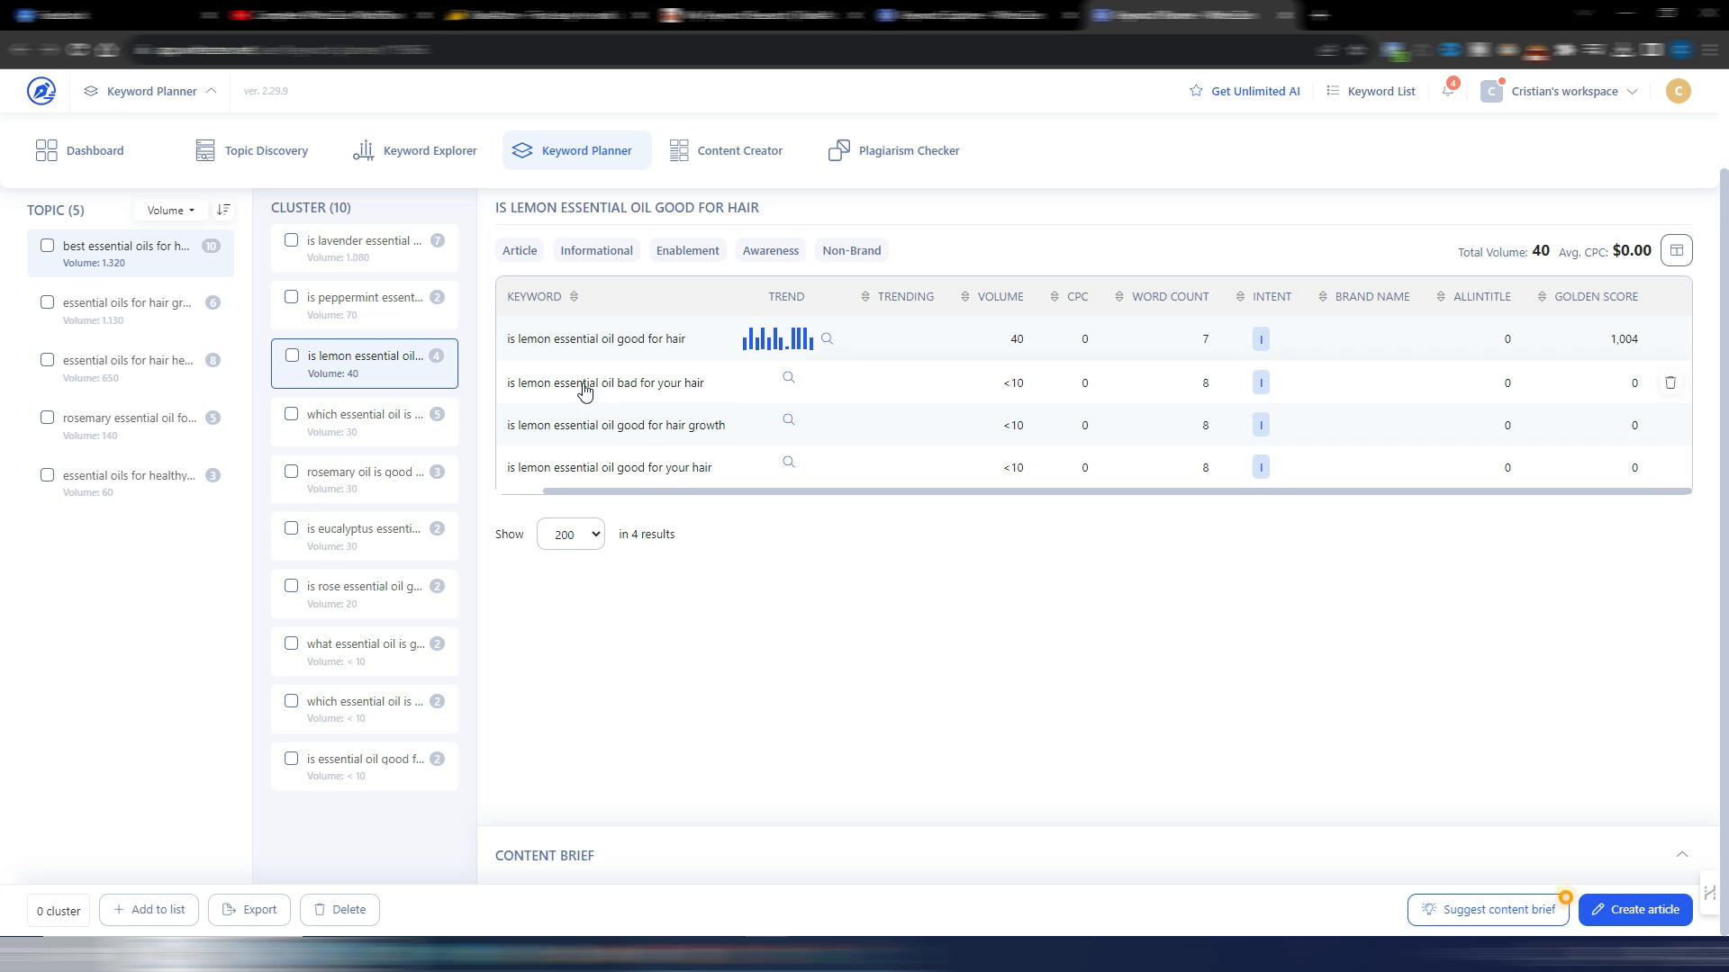
{"action": "scroll", "coordinate": [595, 493], "scroll_direction": "left", "scroll_amount": 2}
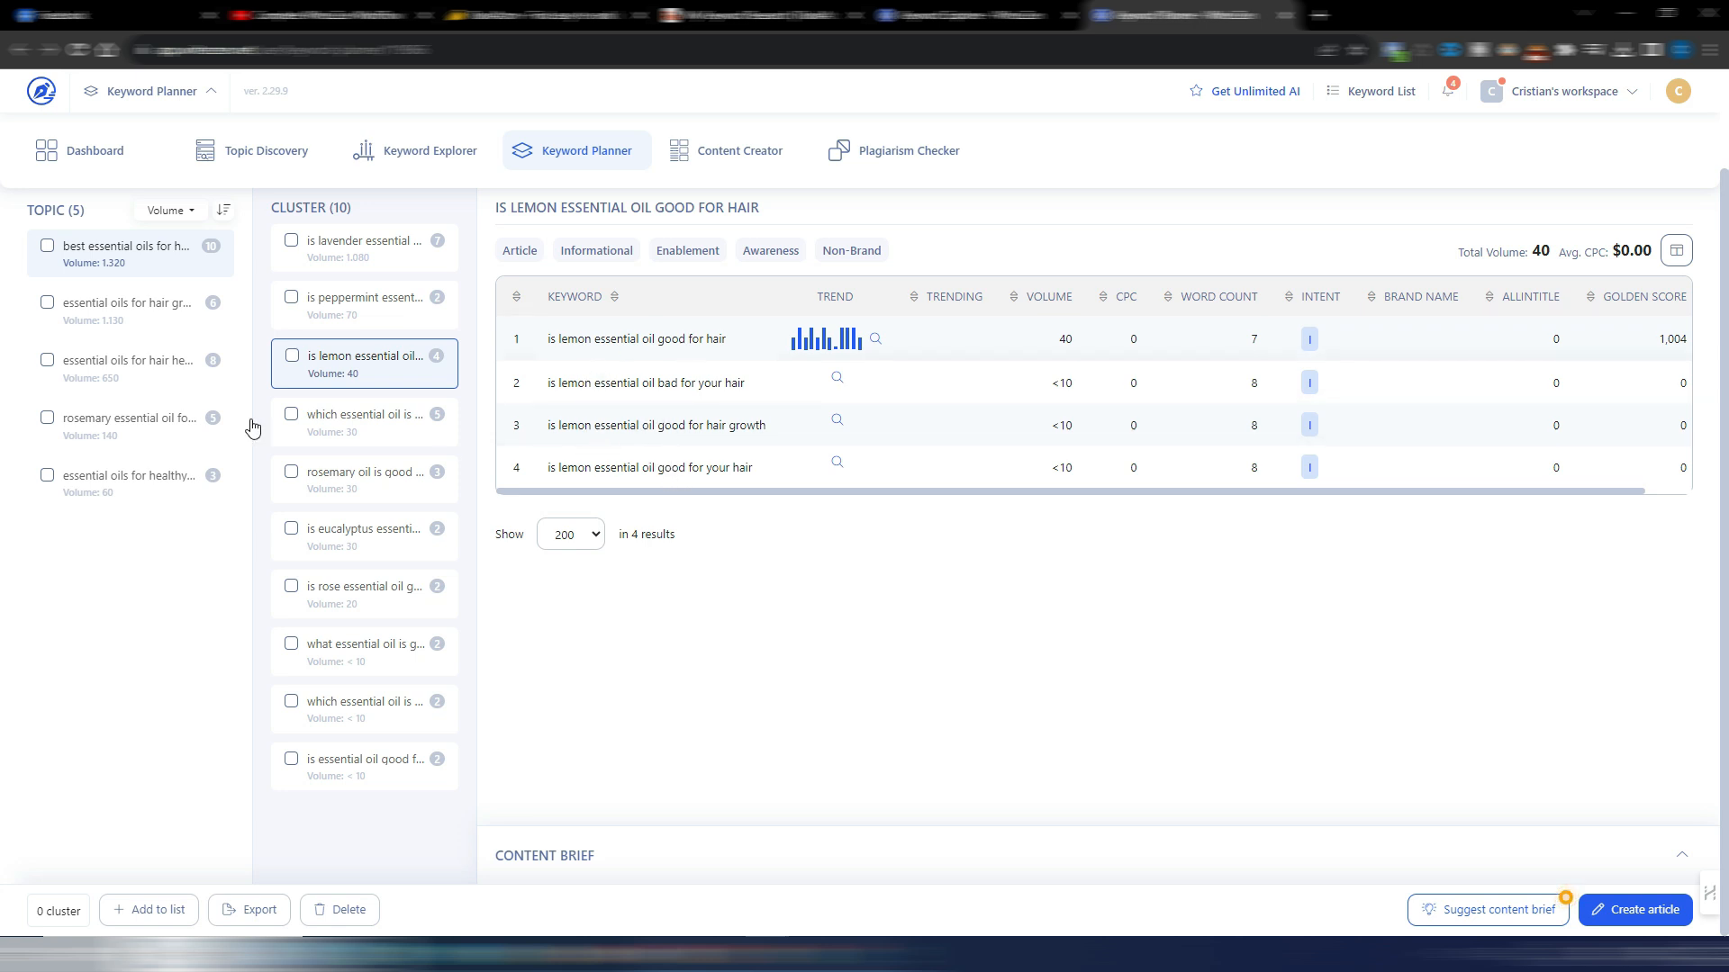
{"action": "left_click", "coordinate": [113, 331]}
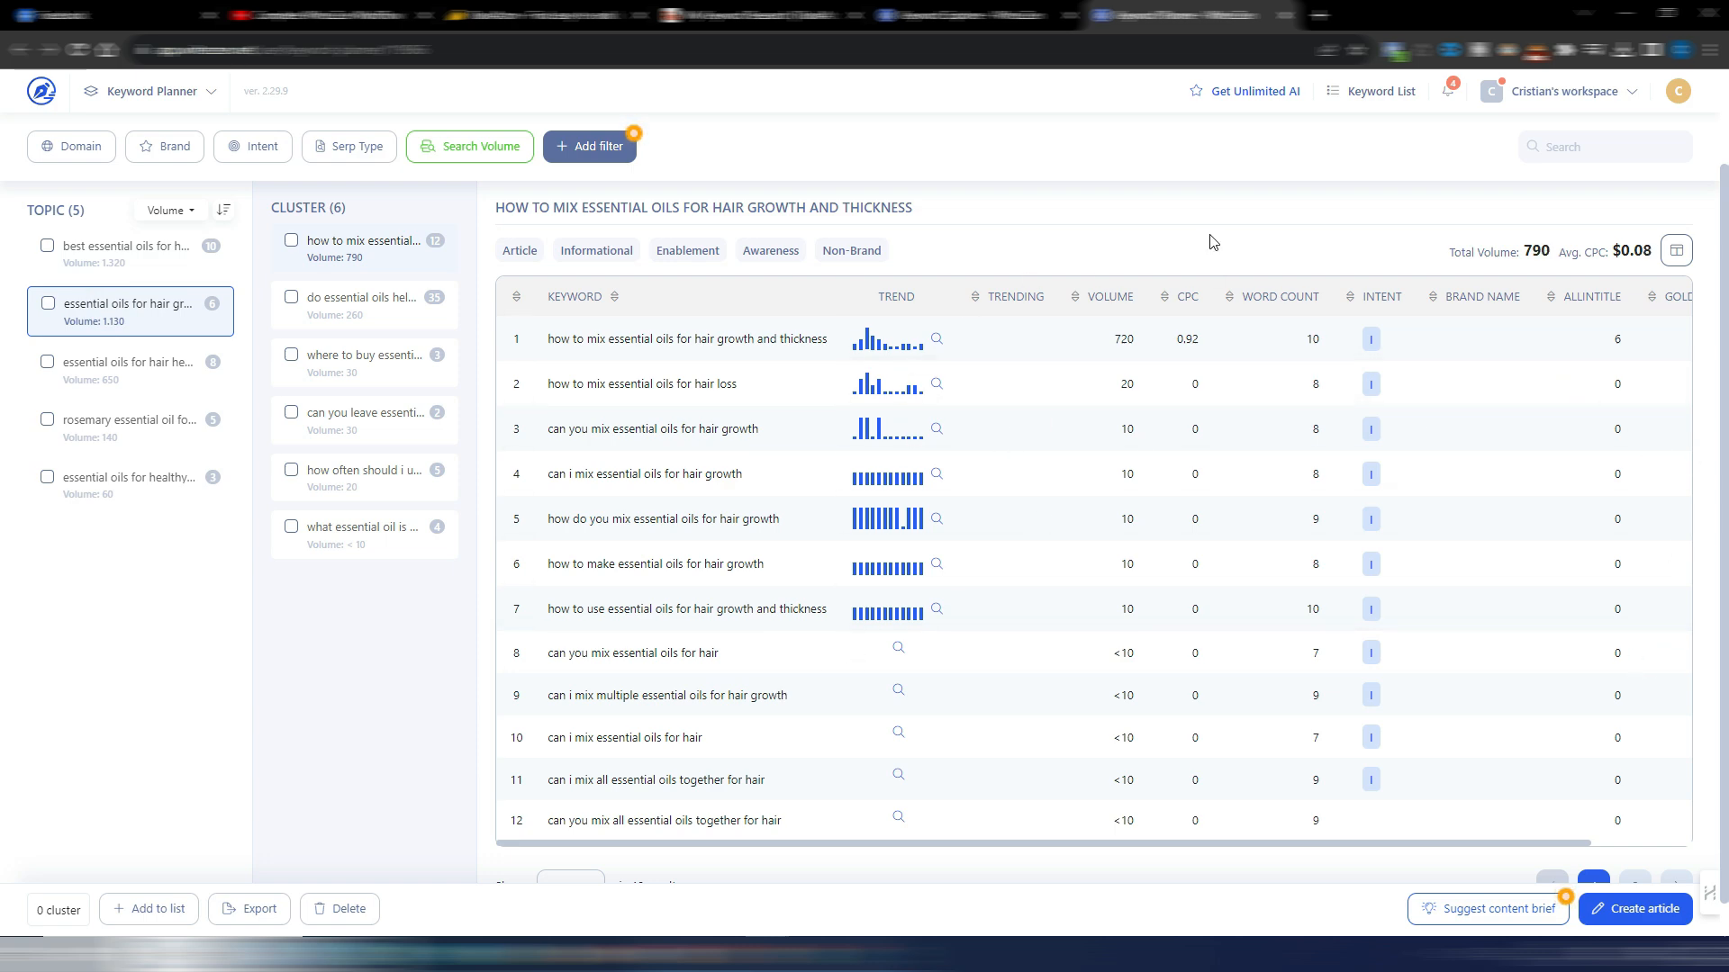
{"action": "left_click", "coordinate": [738, 15]}
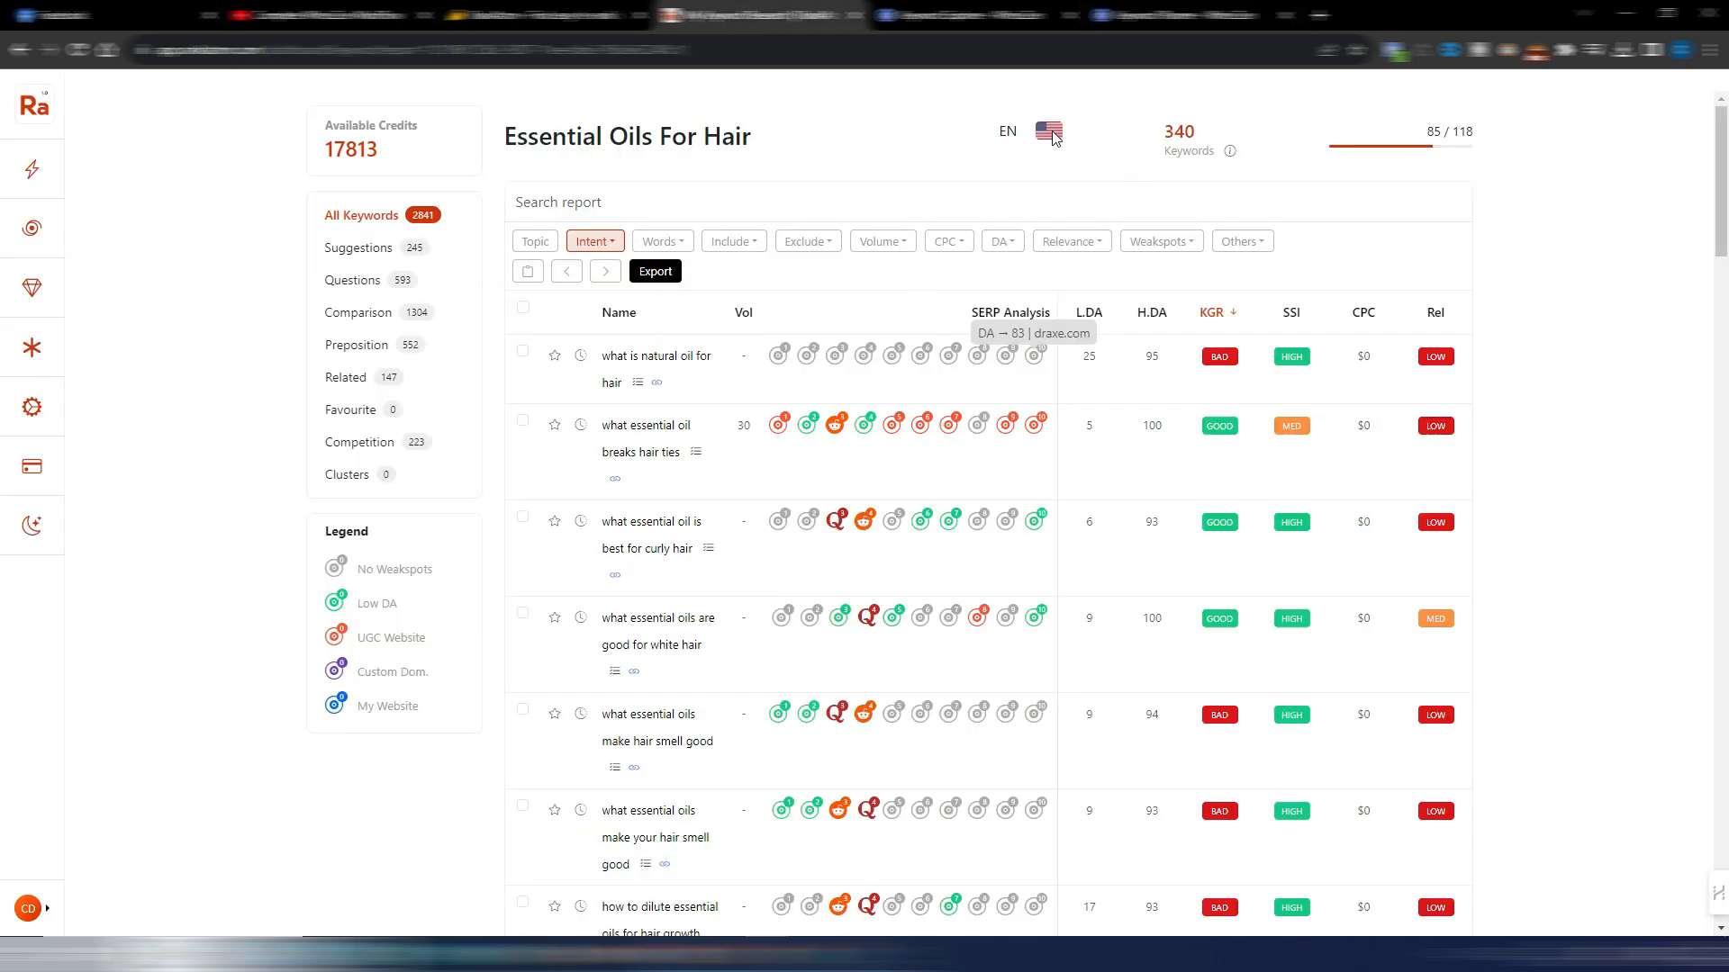
- Switch to RankAtom's AppSumo deal and review the license tiers, highlighting the 18,000 monthly keyword credits of License Tier 3
{"action": "left_click", "coordinate": [531, 15]}
{"action": "scroll", "coordinate": [1612, 657], "scroll_direction": "up", "scroll_amount": 4}
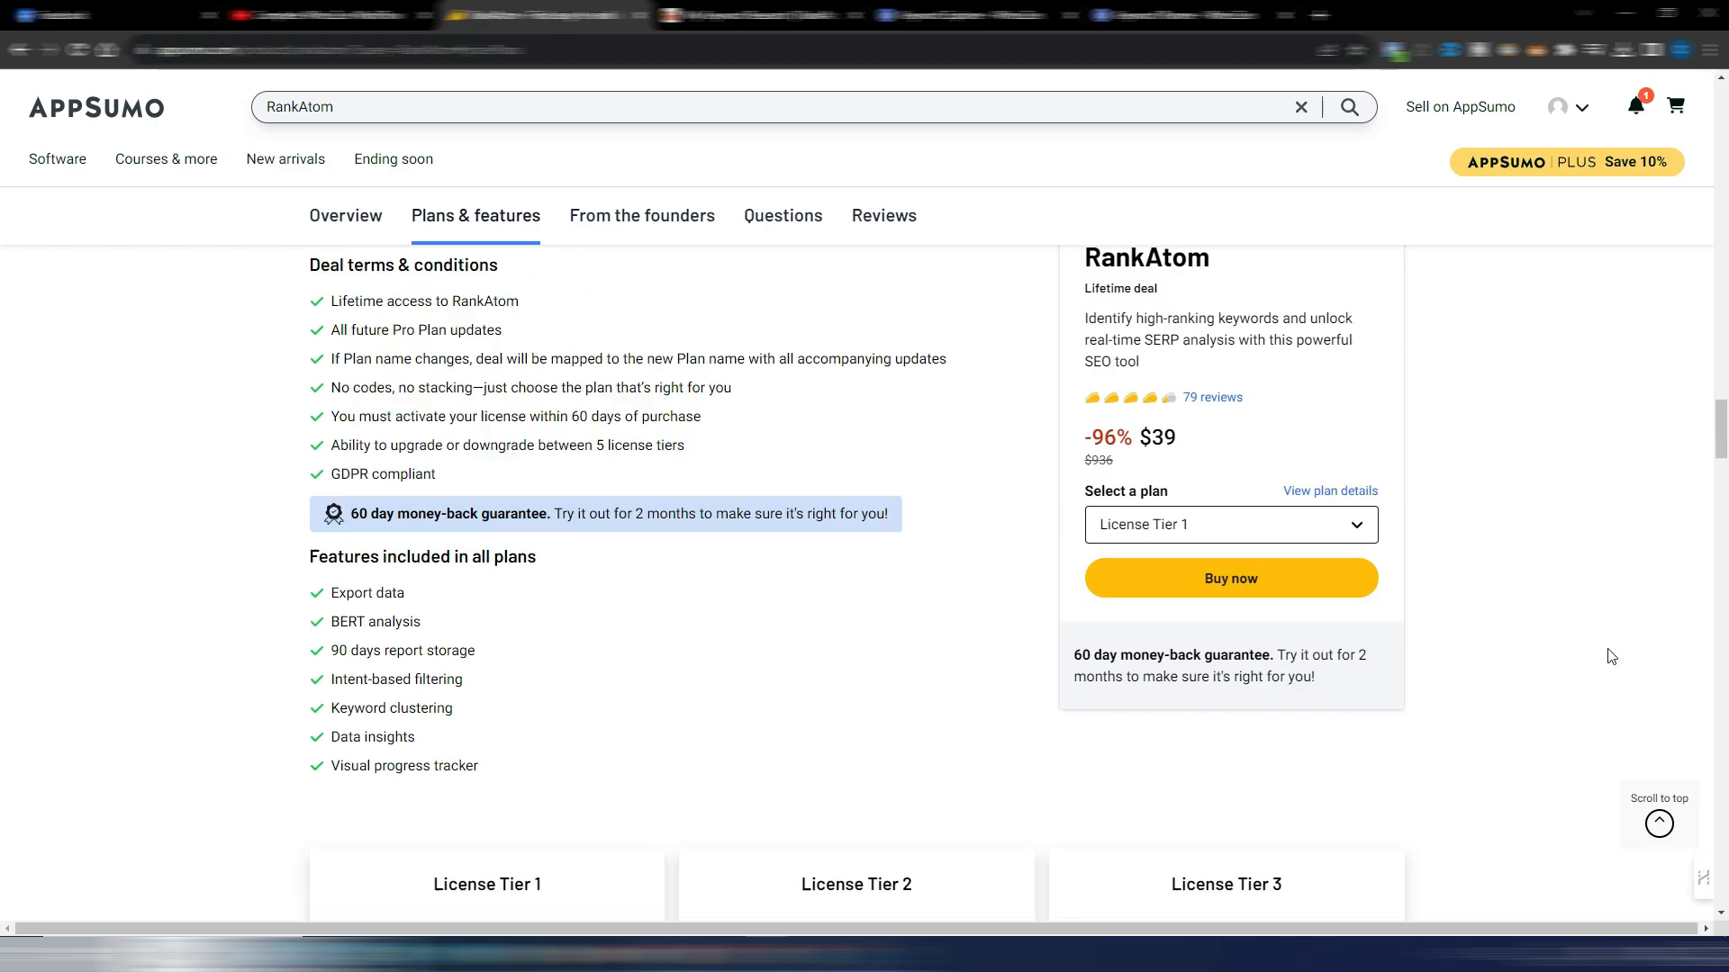
{"action": "left_click_drag", "start_coordinate": [1721, 423], "coordinate": [1722, 473]}
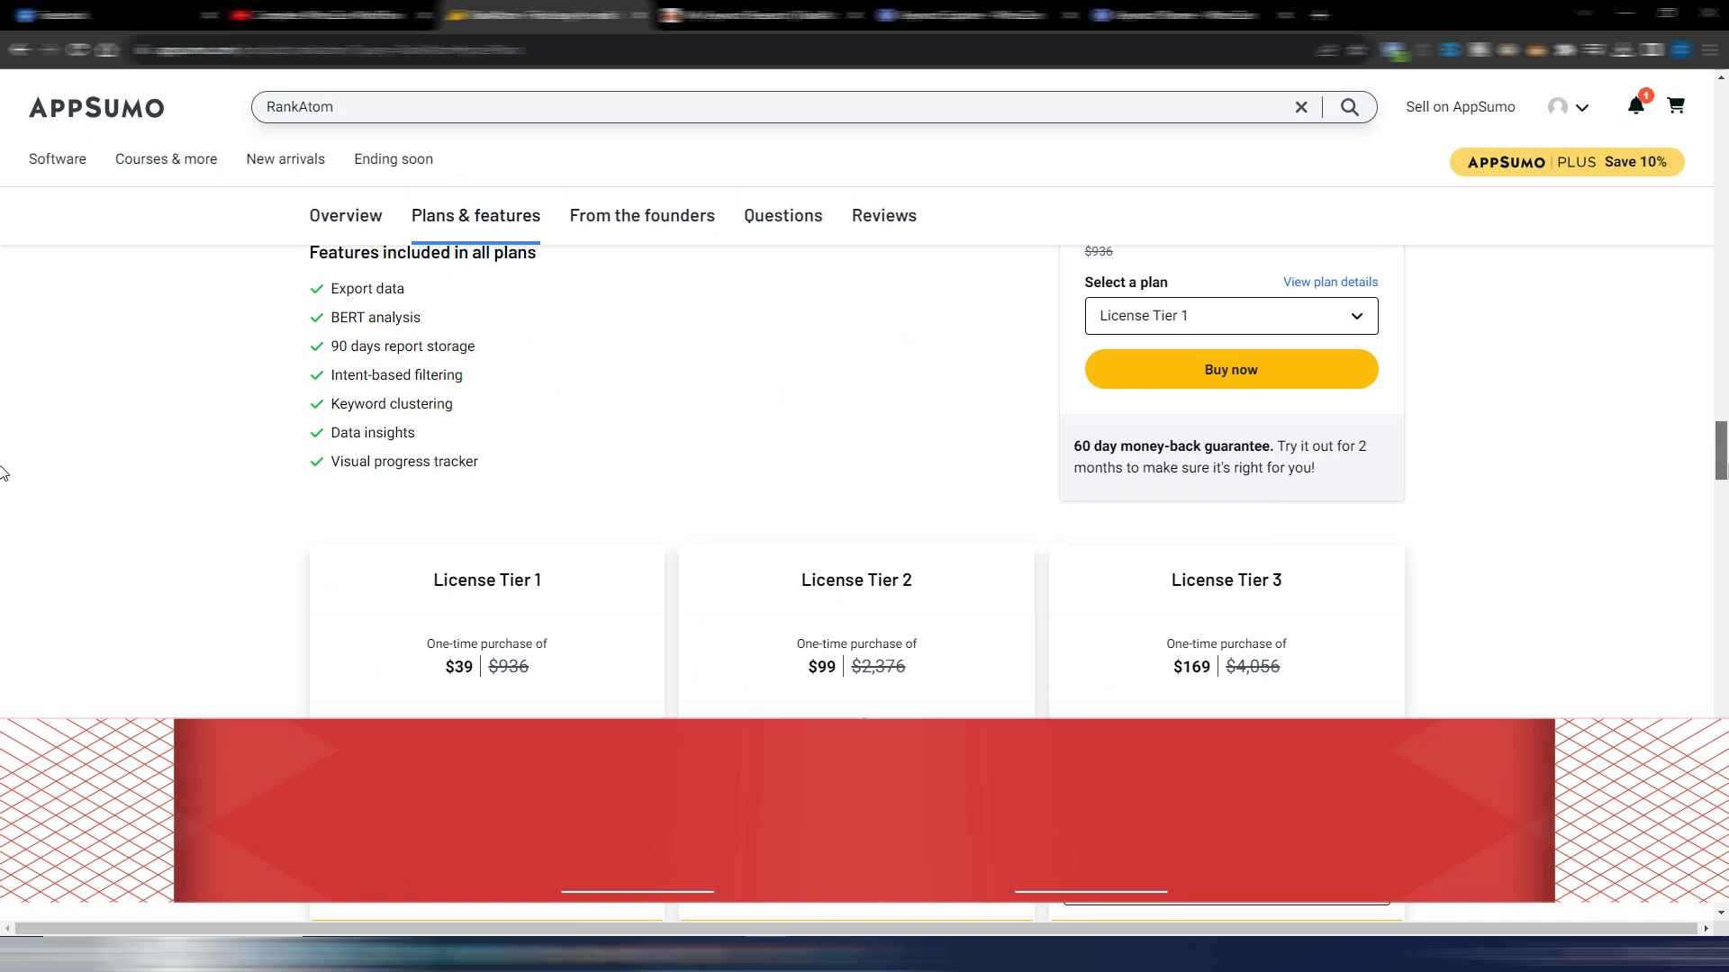
{"action": "scroll", "coordinate": [3, 473], "scroll_direction": "down", "scroll_amount": 1}
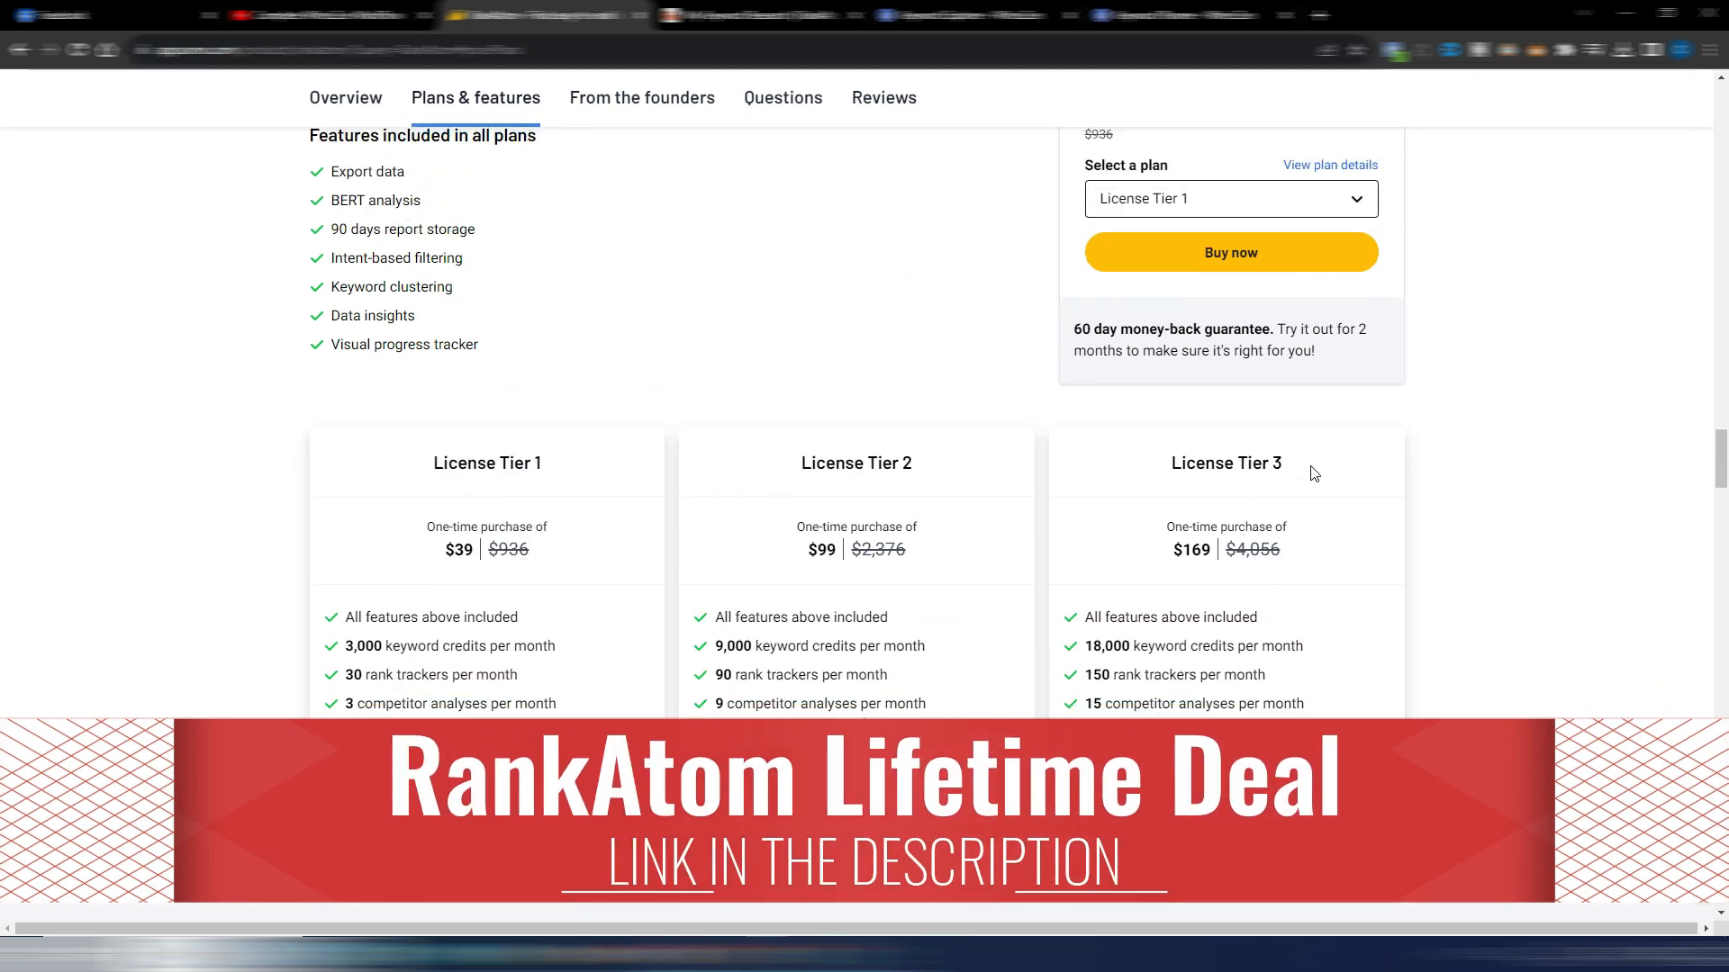
{"action": "left_click_drag", "start_coordinate": [1085, 646], "coordinate": [1304, 647]}
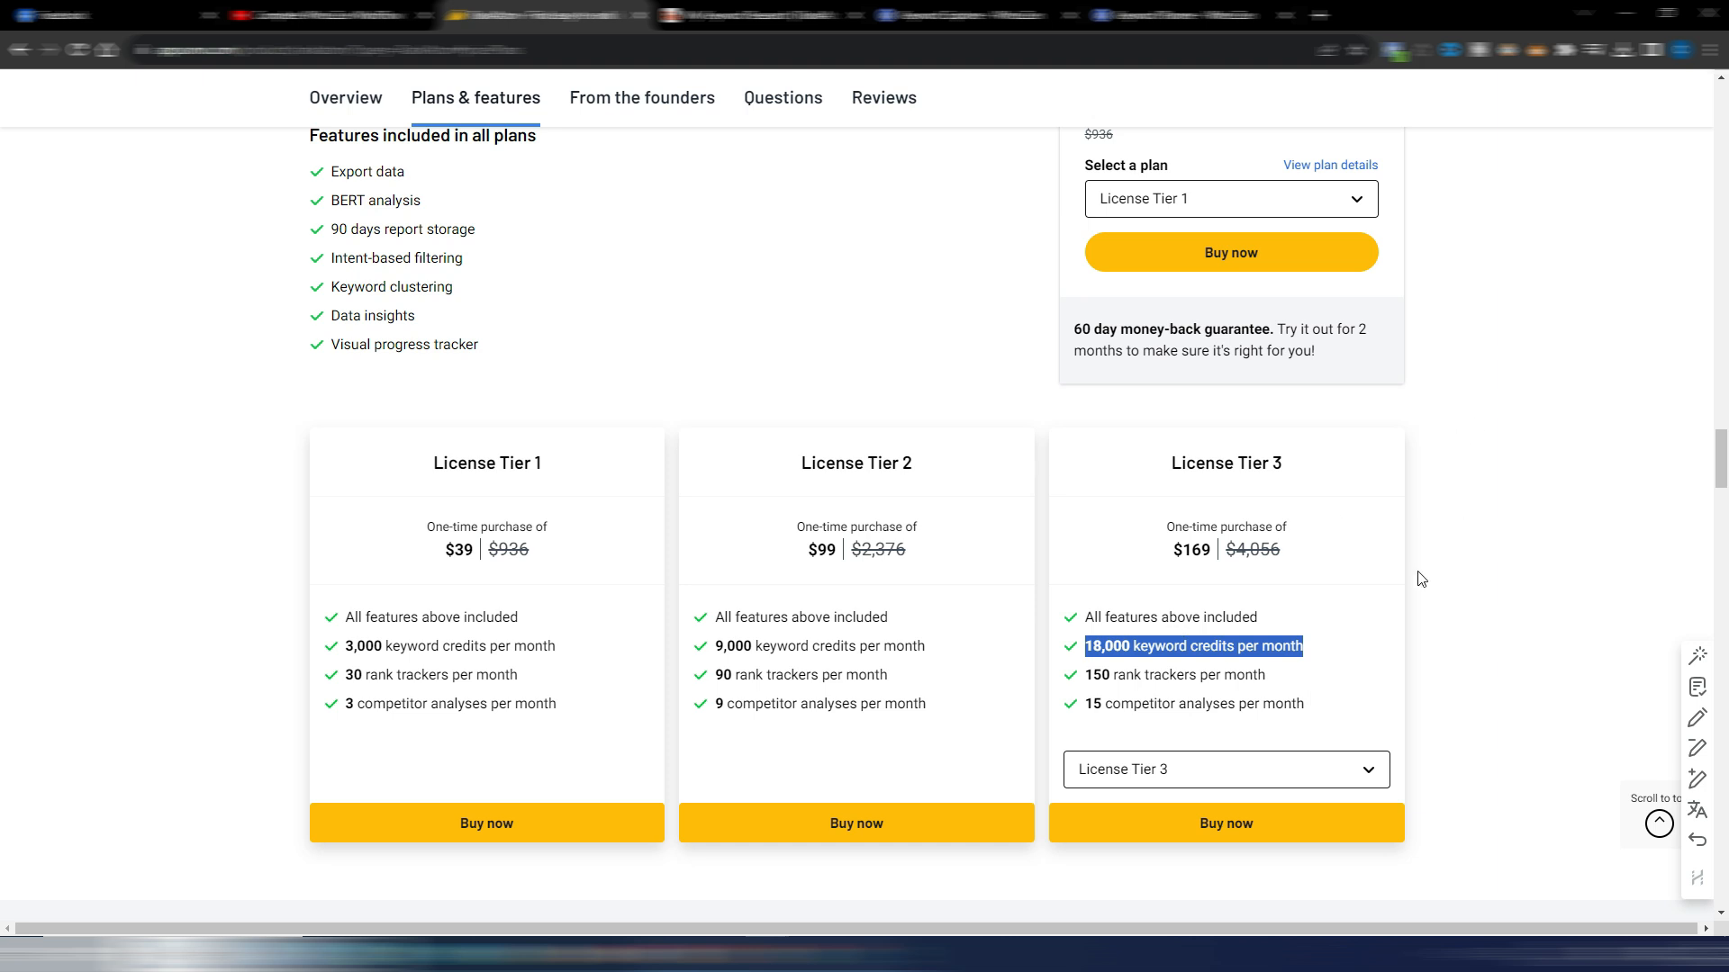
{"action": "left_click", "coordinate": [1351, 575]}
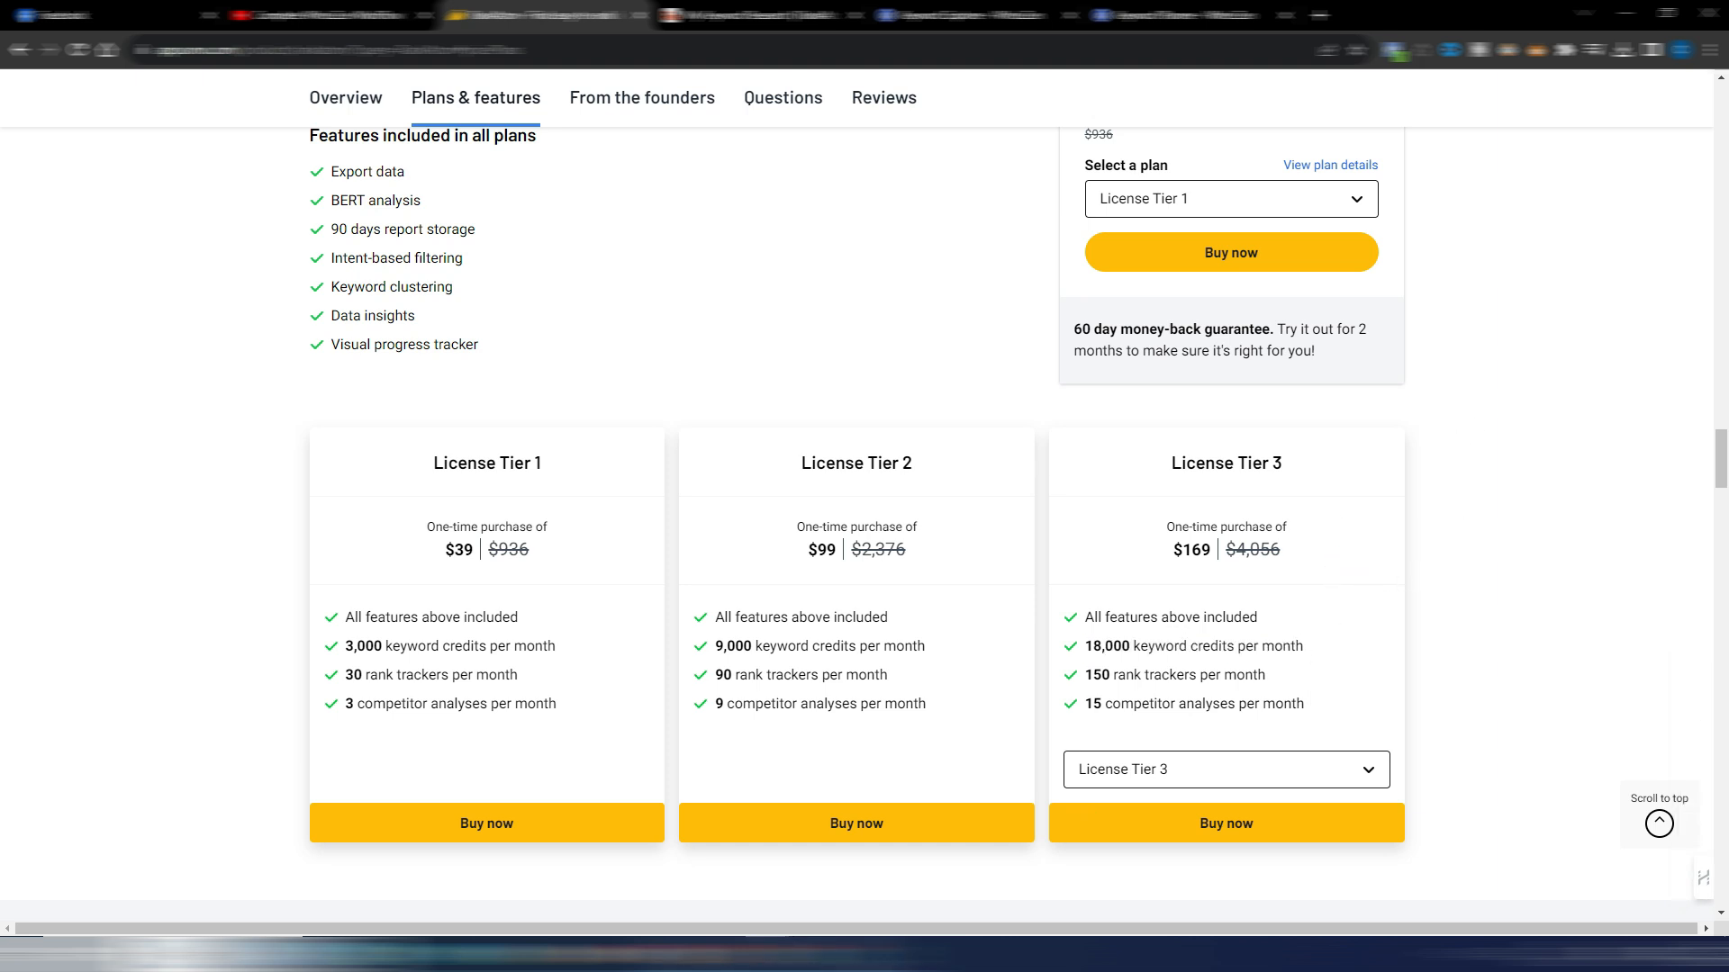
- Switch to the WriterZen website, load its home page, and open the Black Friday lifetime offer from there
{"action": "left_click", "coordinate": [846, 821]}
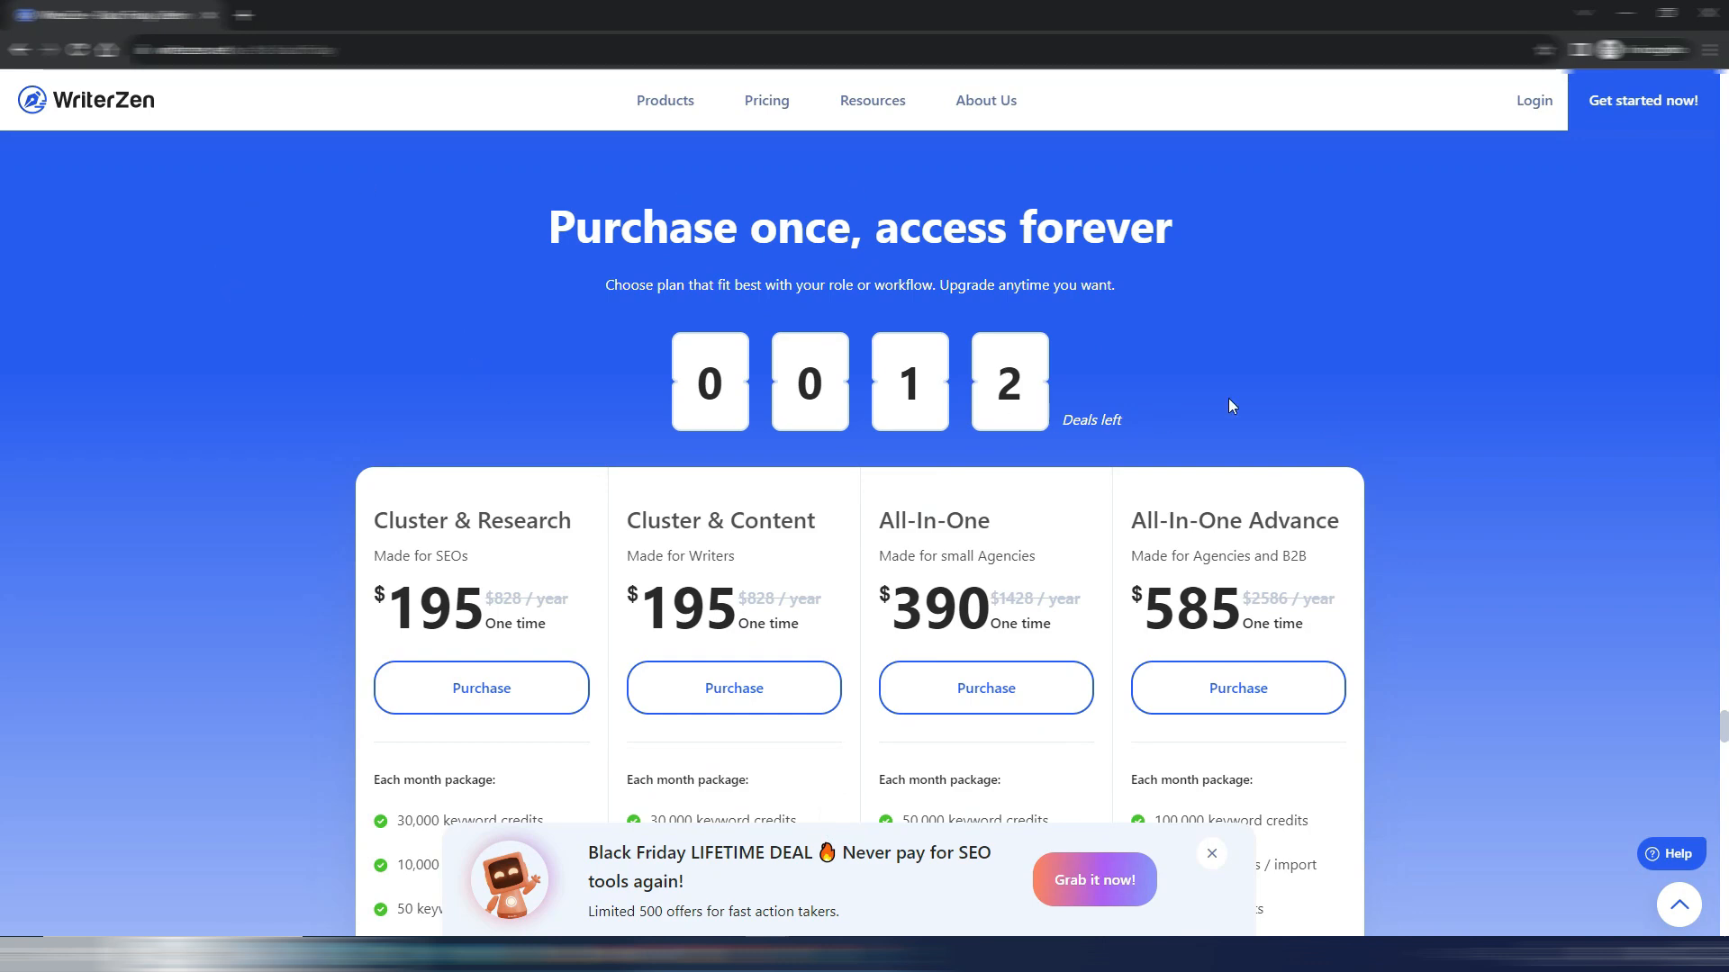
{"action": "left_click", "coordinate": [370, 48]}
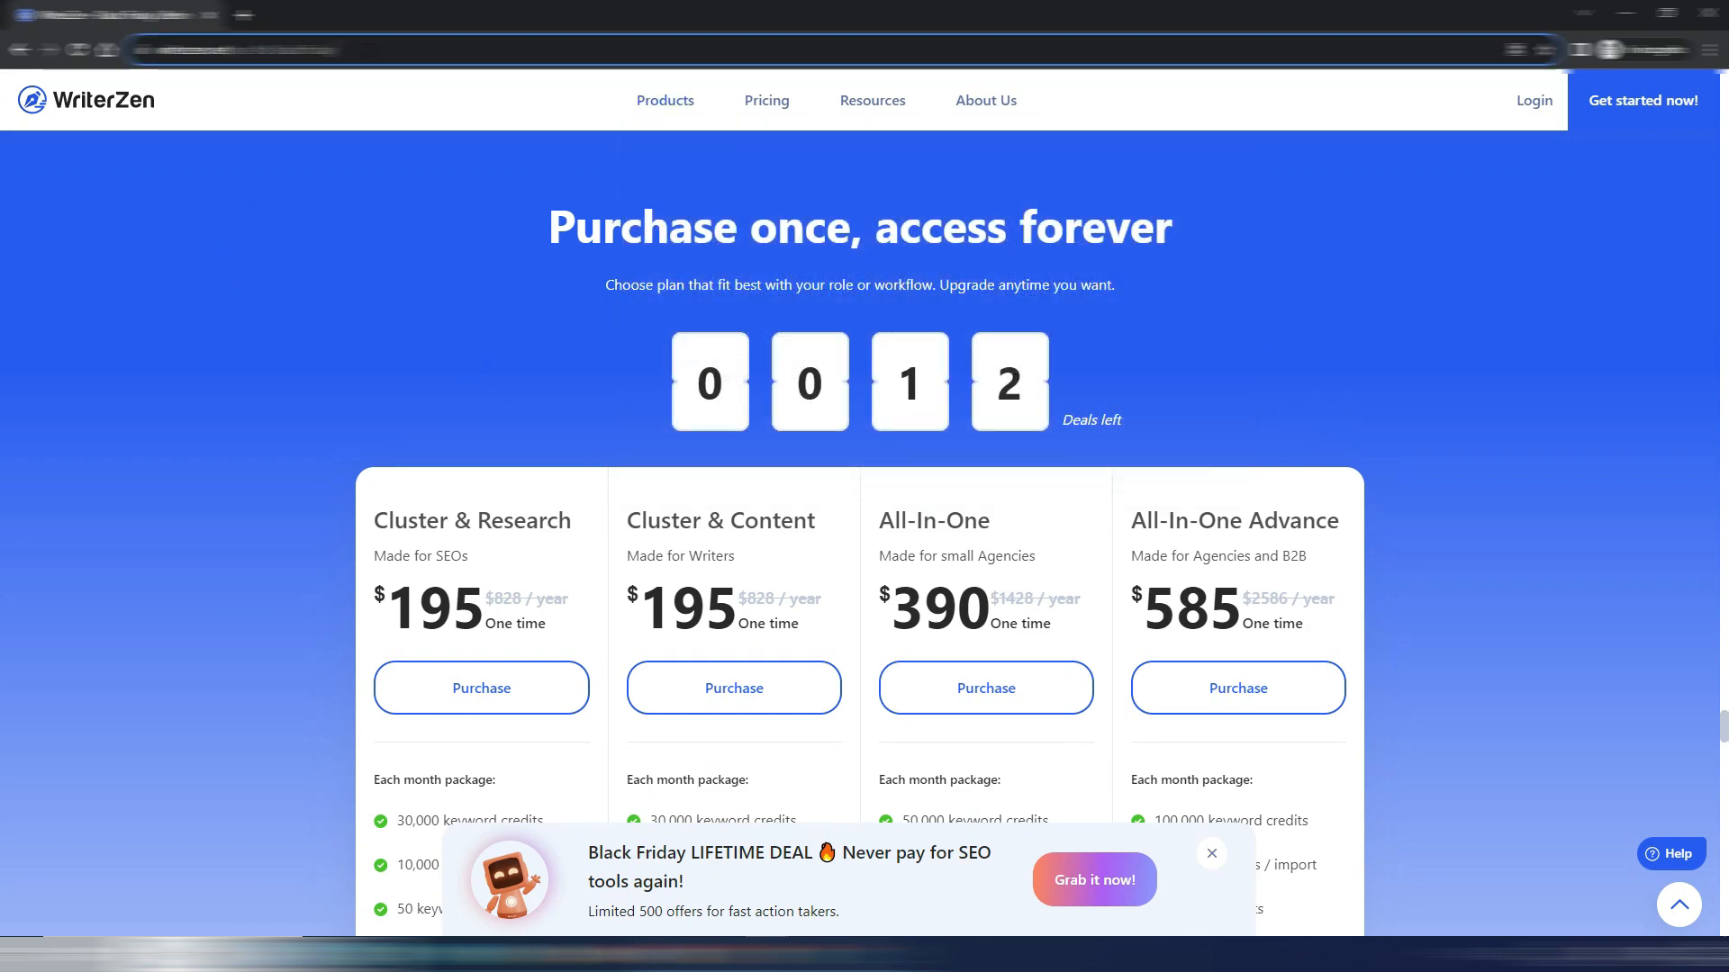
{"action": "left_click_drag", "start_coordinate": [370, 50], "coordinate": [234, 49]}
{"action": "key", "text": "BackSpace"}
{"action": "key", "text": "Return"}
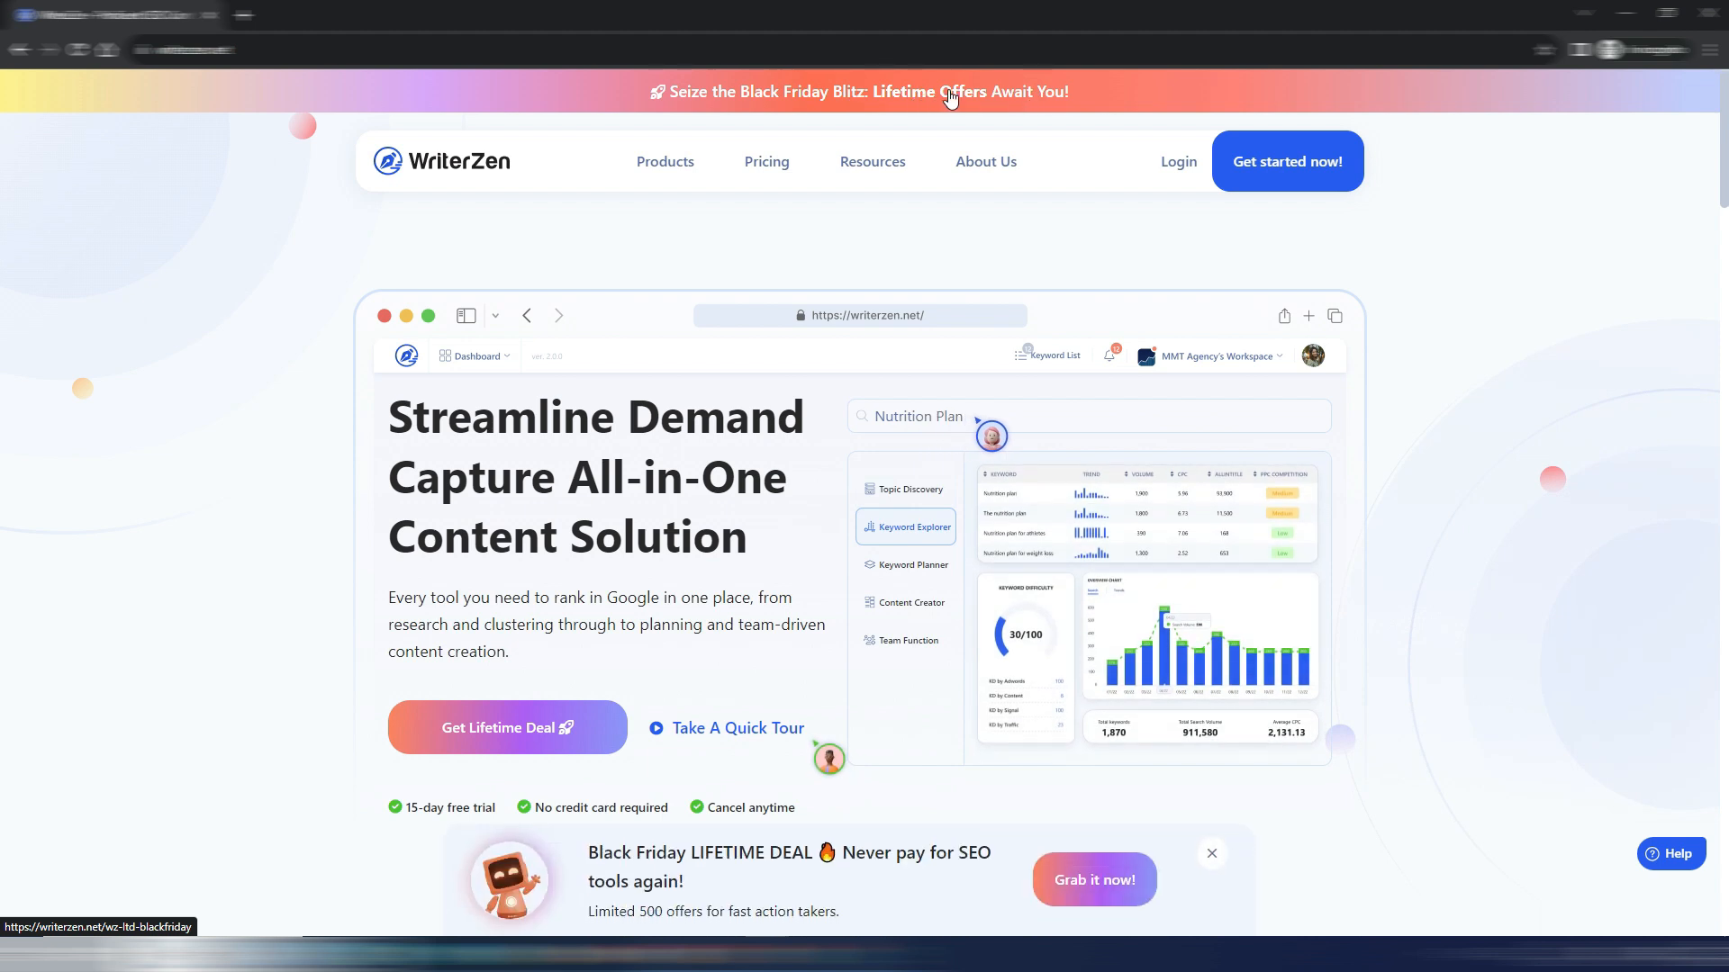
{"action": "left_click", "coordinate": [949, 93]}
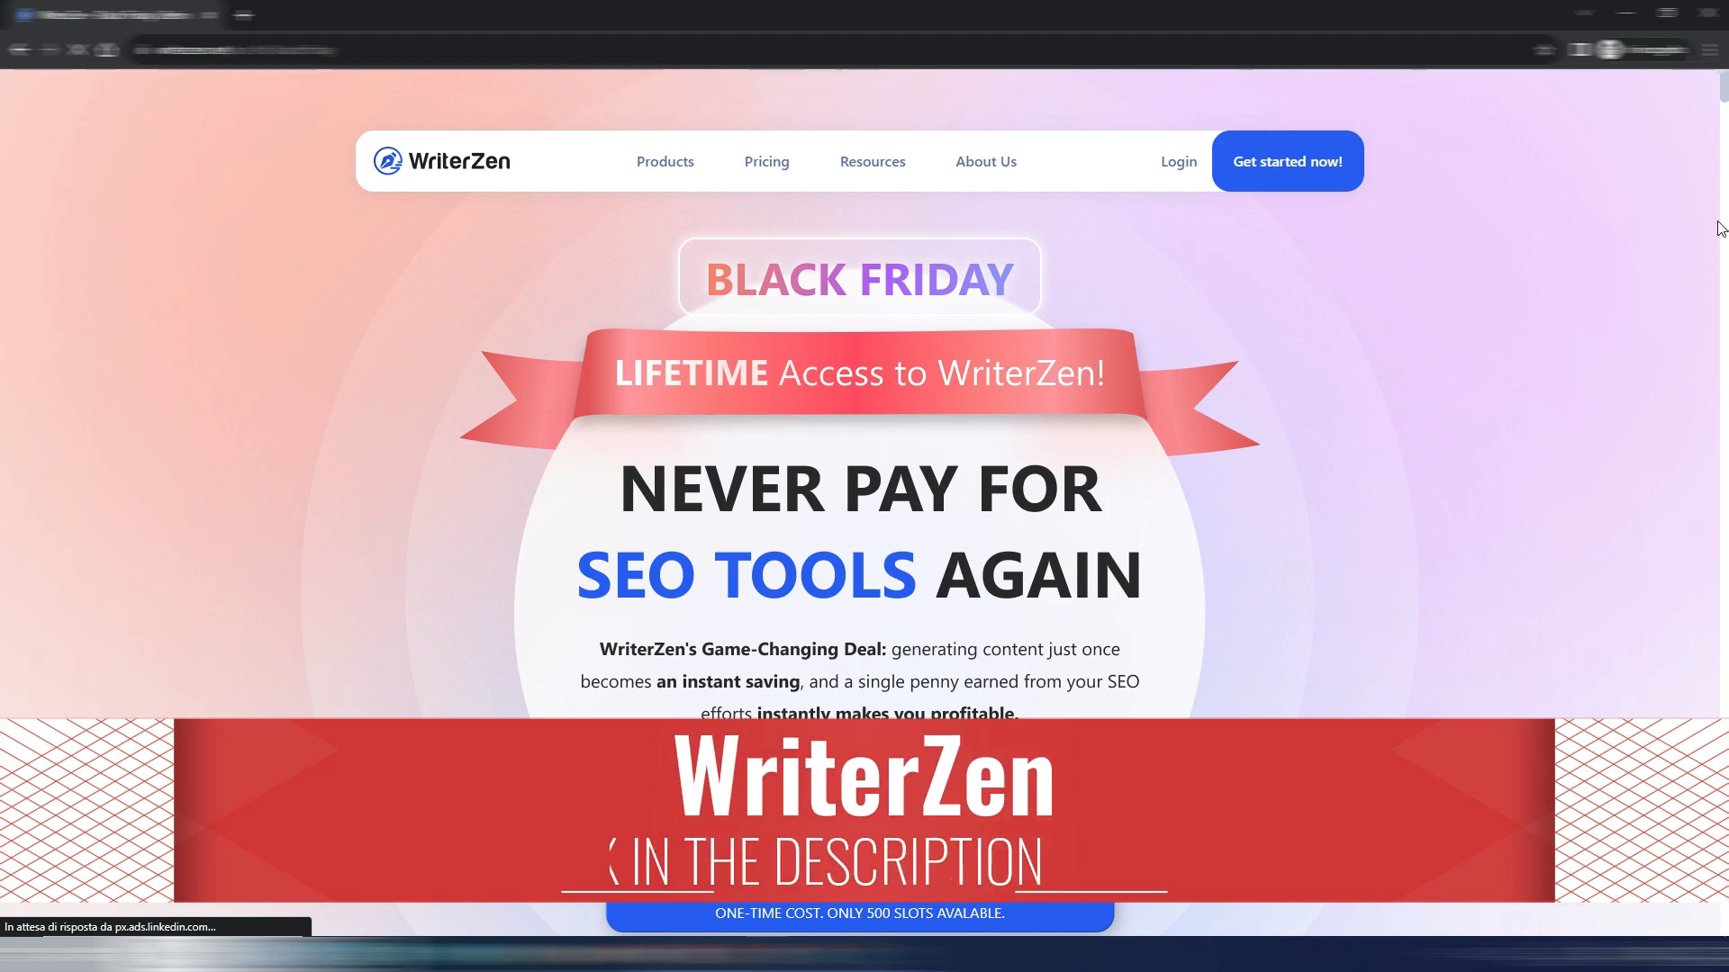
- Compare the prices and monthly package contents of WriterZen's four lifetime plans on the Black Friday page
{"action": "left_click_drag", "start_coordinate": [1724, 101], "coordinate": [1723, 745]}
{"action": "scroll", "coordinate": [1002, 370], "scroll_direction": "up", "scroll_amount": 2}
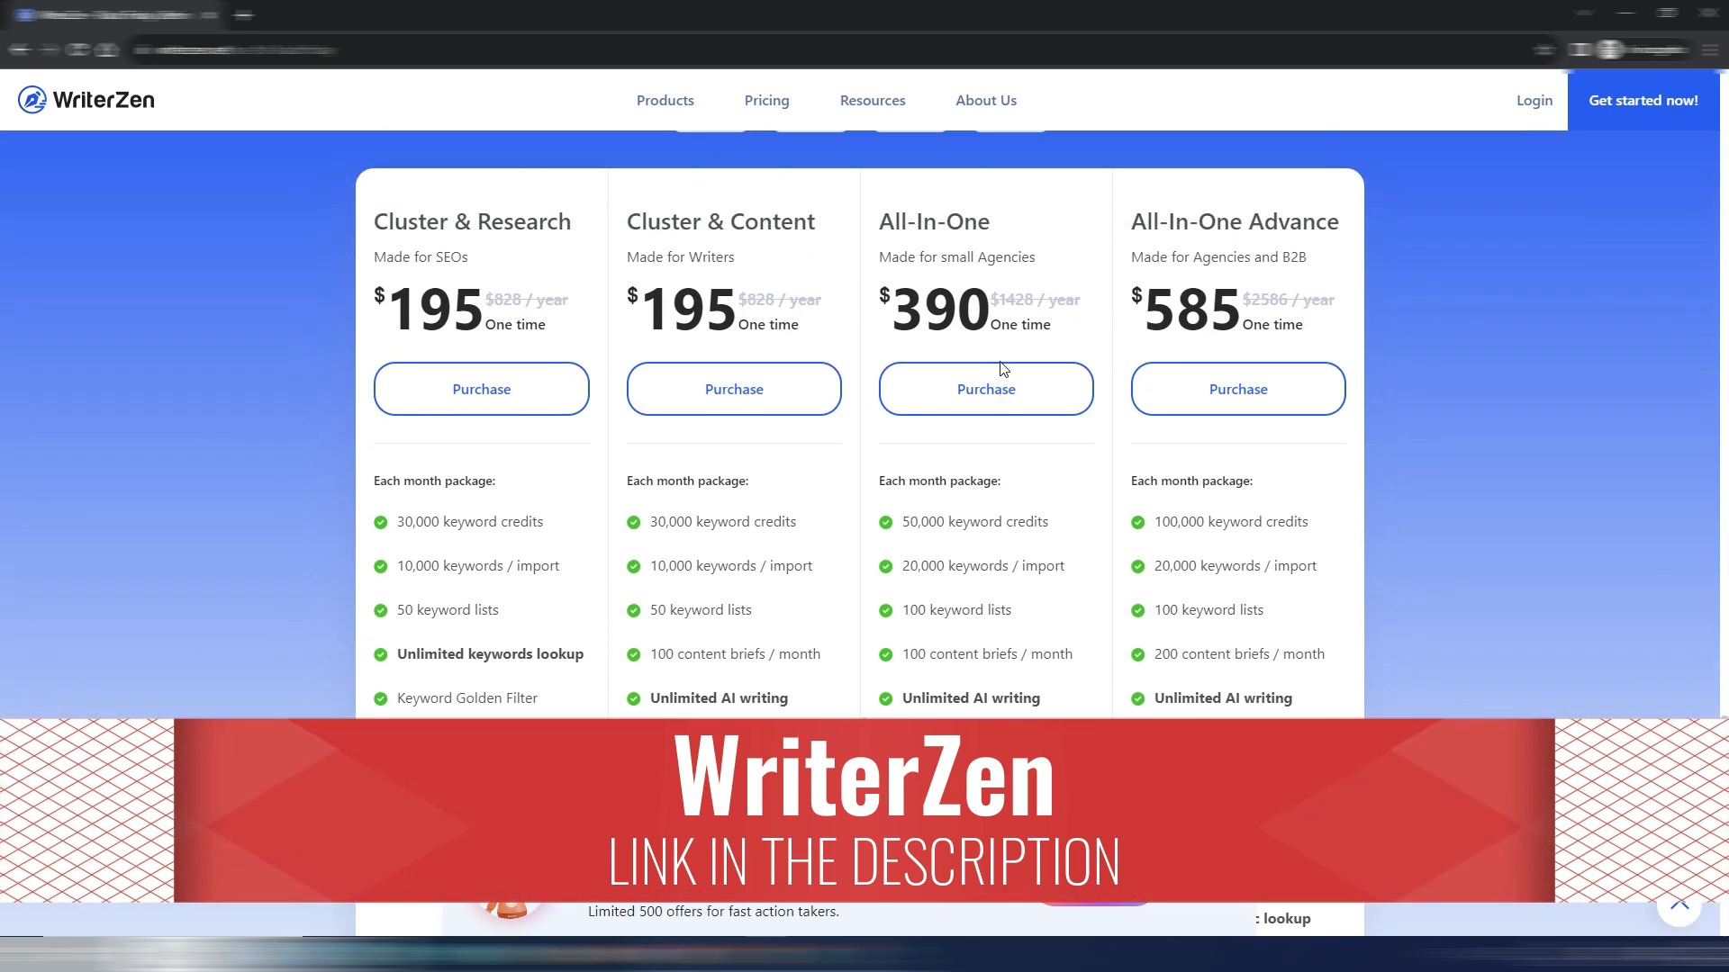
{"action": "scroll", "coordinate": [1012, 591], "scroll_direction": "down", "scroll_amount": 3}
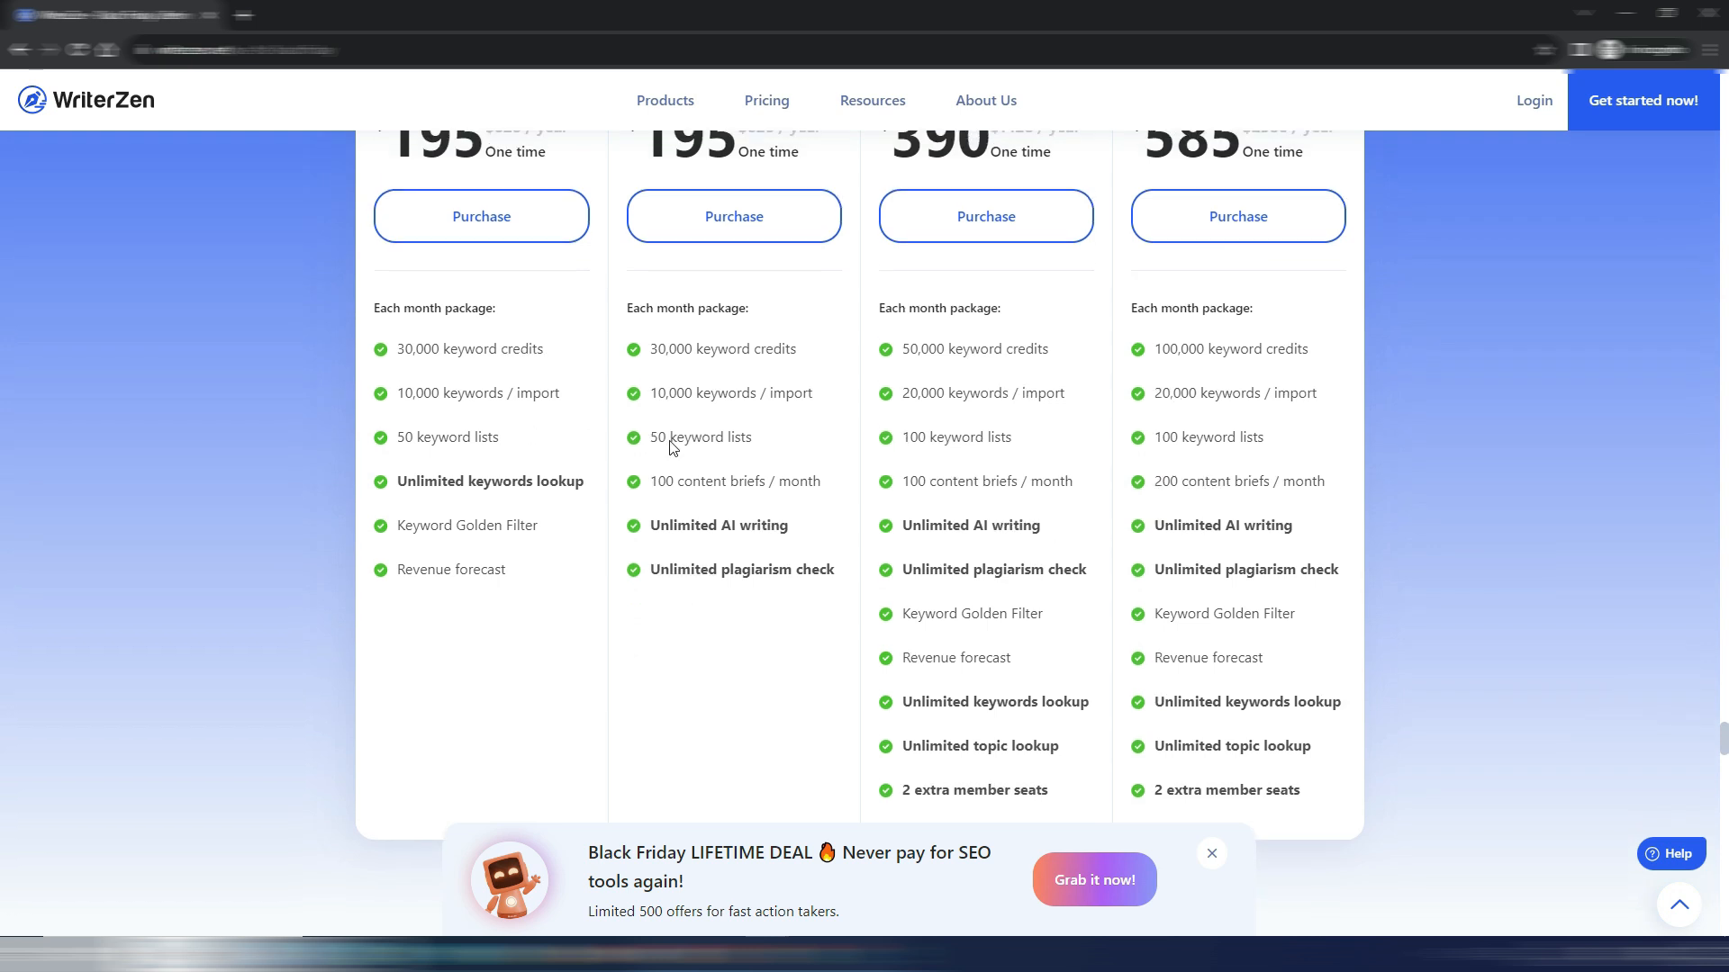
{"action": "scroll", "coordinate": [671, 447], "scroll_direction": "up", "scroll_amount": 2}
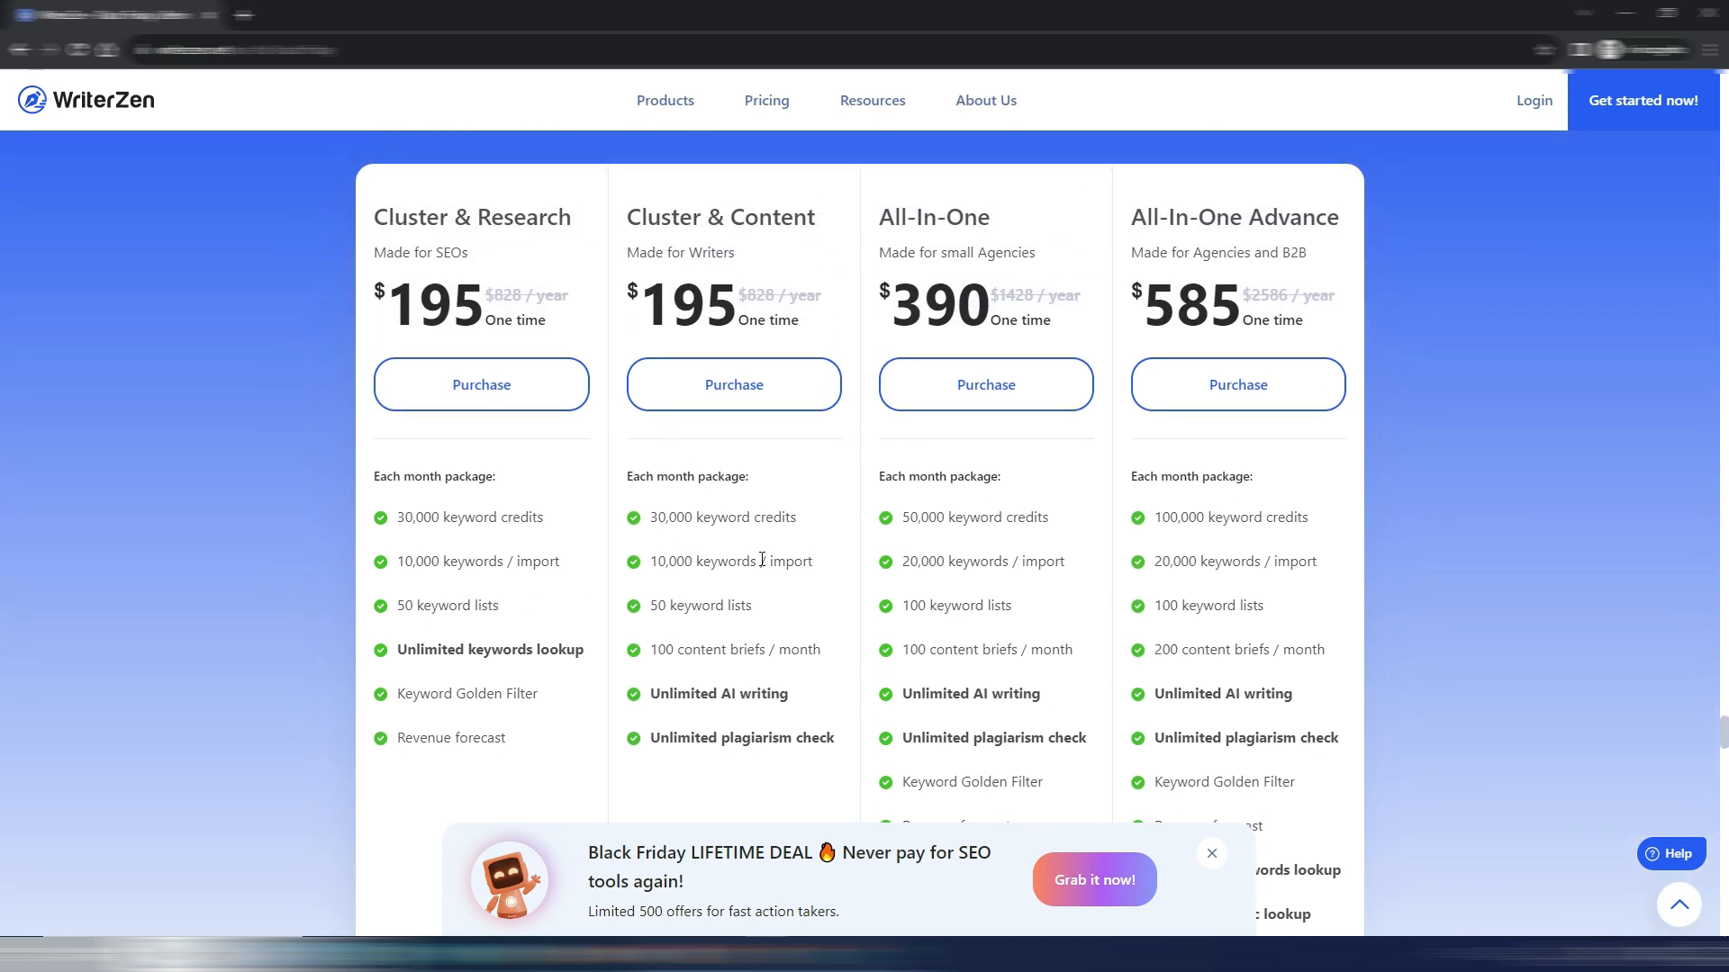
{"action": "scroll", "coordinate": [762, 560], "scroll_direction": "up", "scroll_amount": 2}
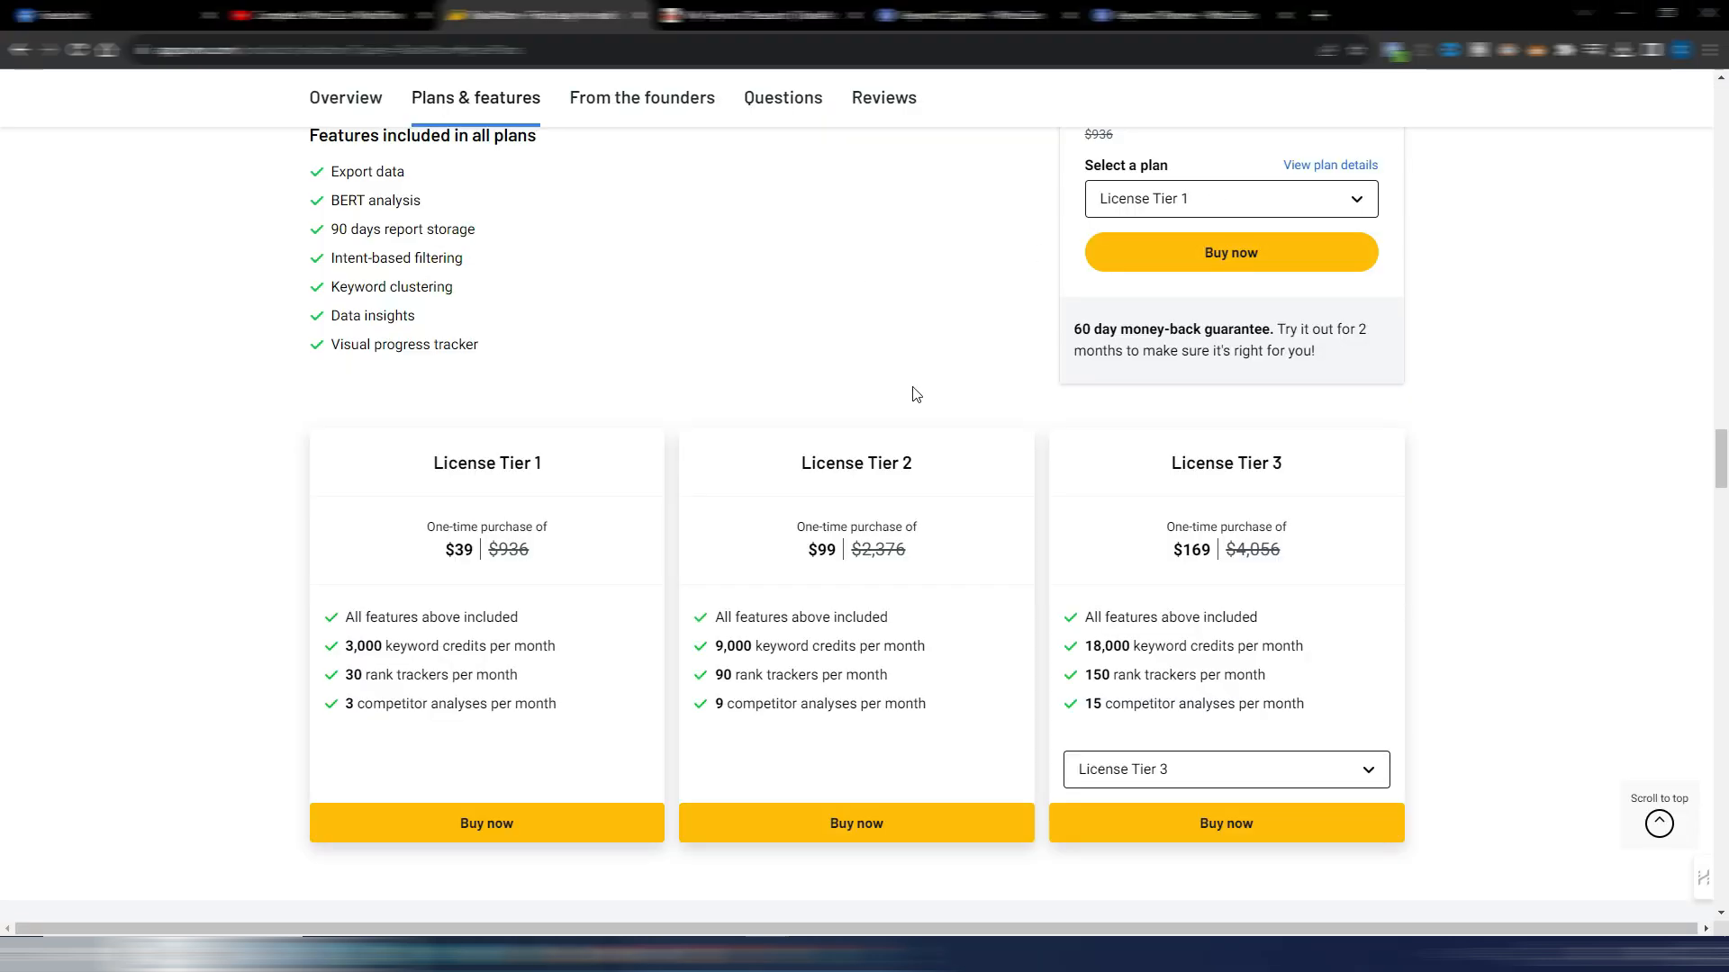
- Switch back to RankAtom's AppSumo deal and show the product overview with its lifetime deal price
{"action": "scroll", "coordinate": [890, 356], "scroll_direction": "up", "scroll_amount": 5}
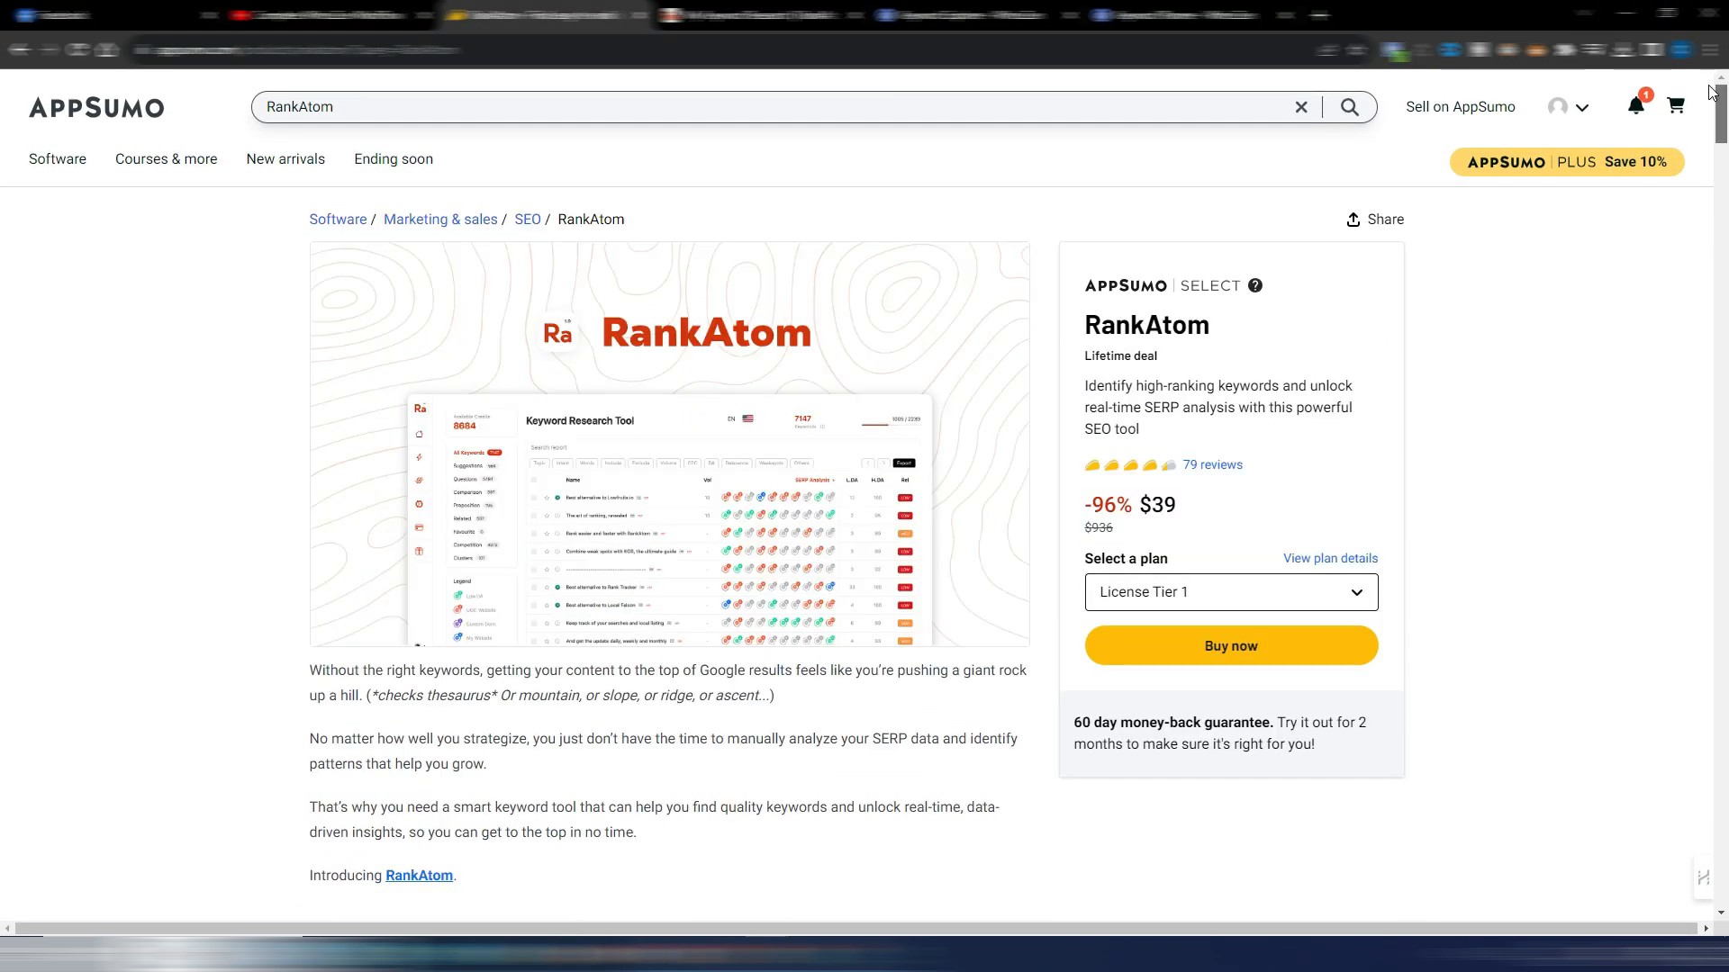
{"action": "mouse_move", "coordinate": [1719, 104]}
{"action": "left_mouse_down"}
{"action": "mouse_move", "coordinate": [1706, 529]}
{"action": "mouse_move", "coordinate": [1720, 107]}
{"action": "left_mouse_up"}
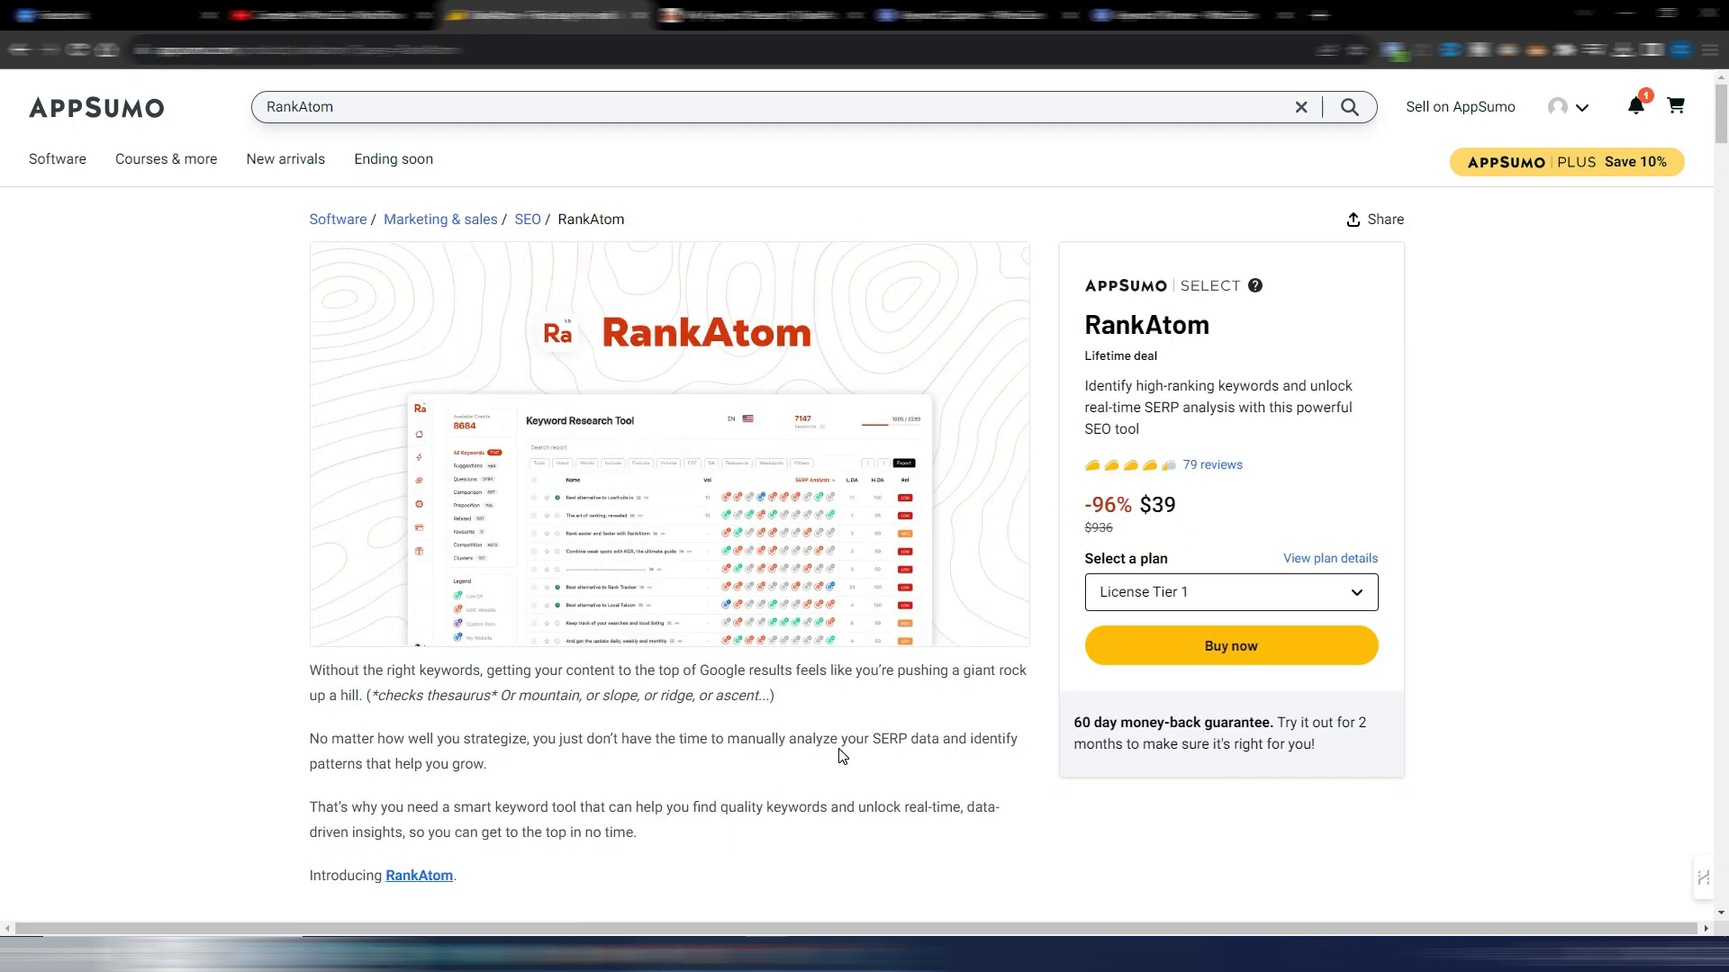